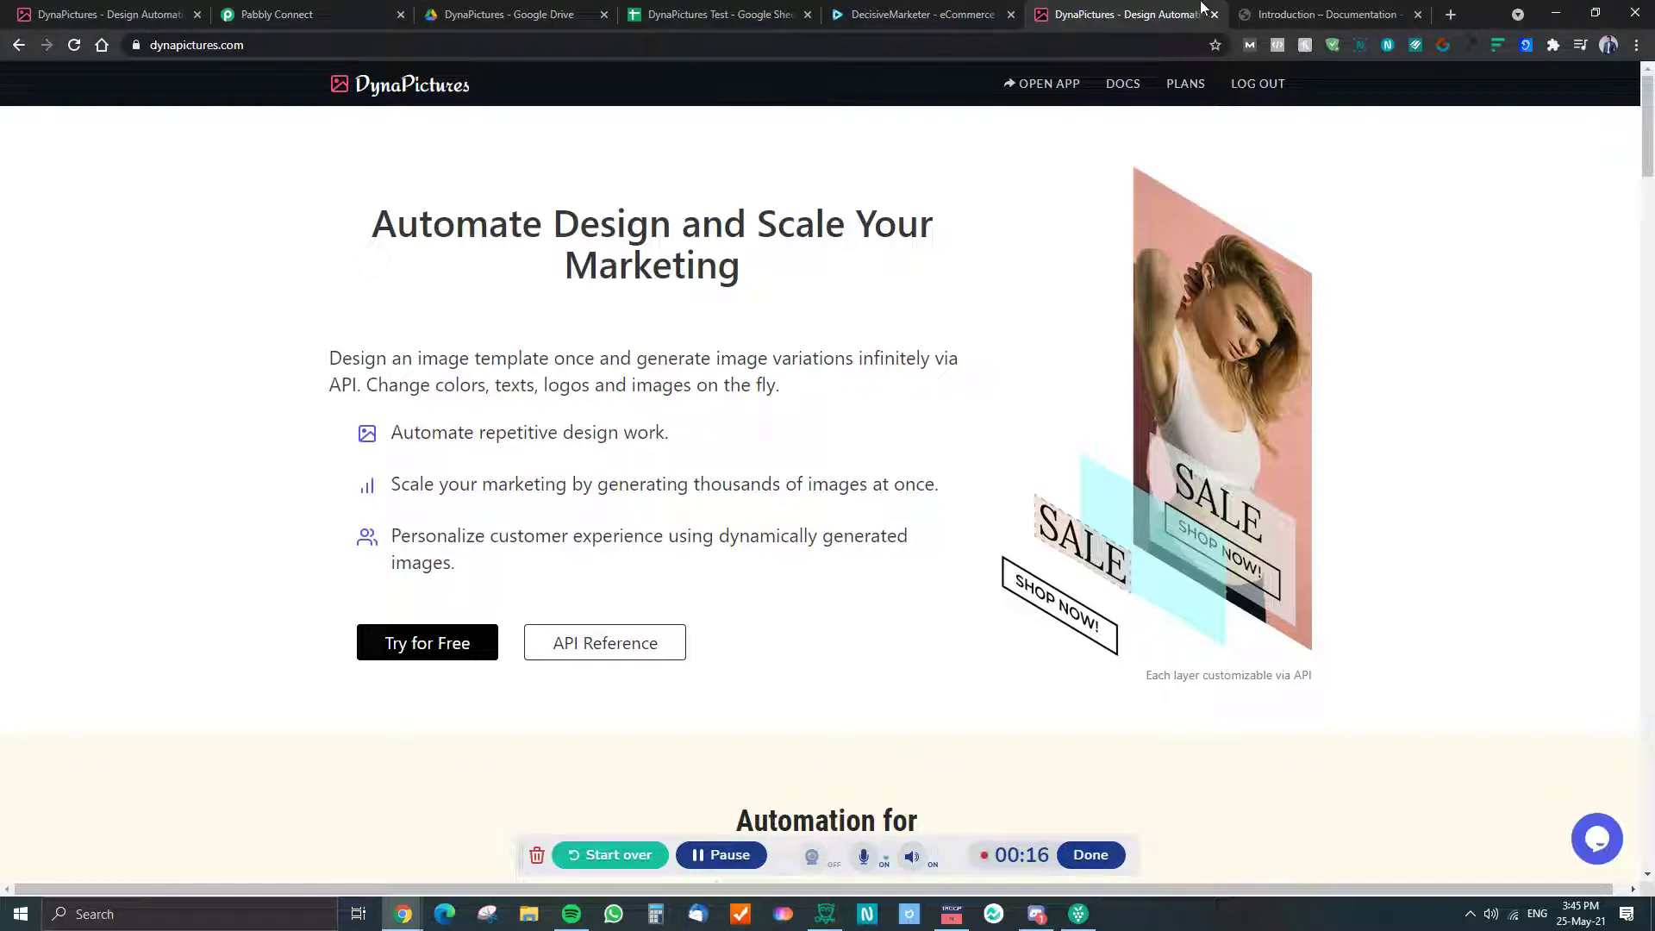
Open the AppSumo website in a new browser tab
left_click(1451, 13)
left_click(923, 48)
type("app")
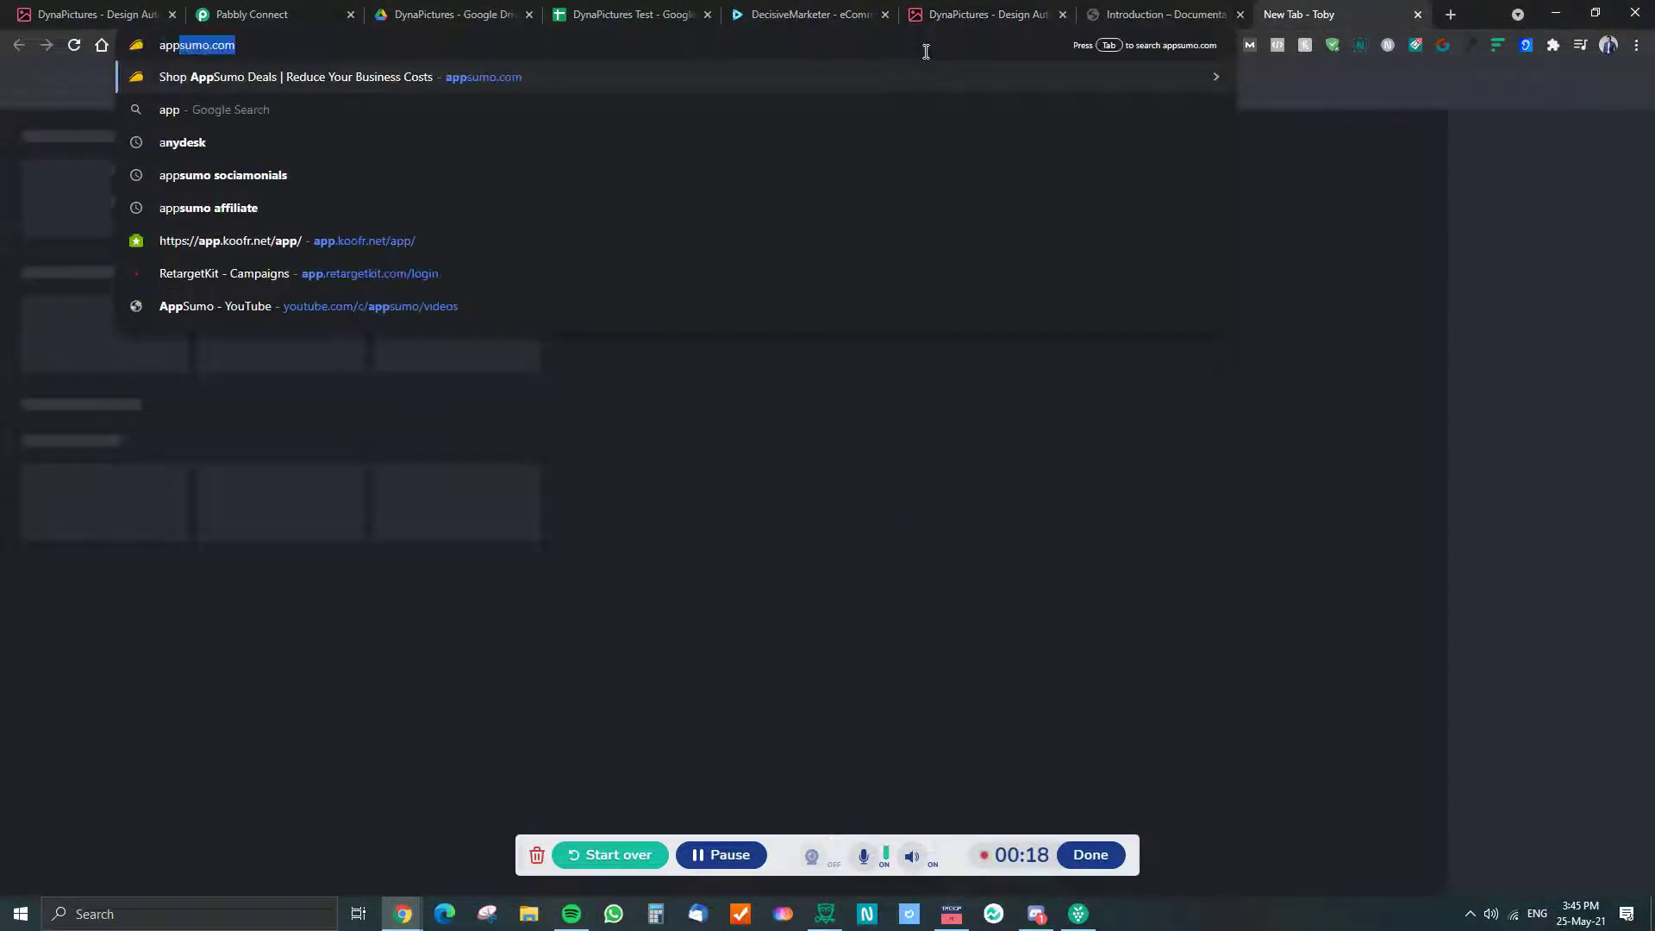
type("sumo")
key("Return")
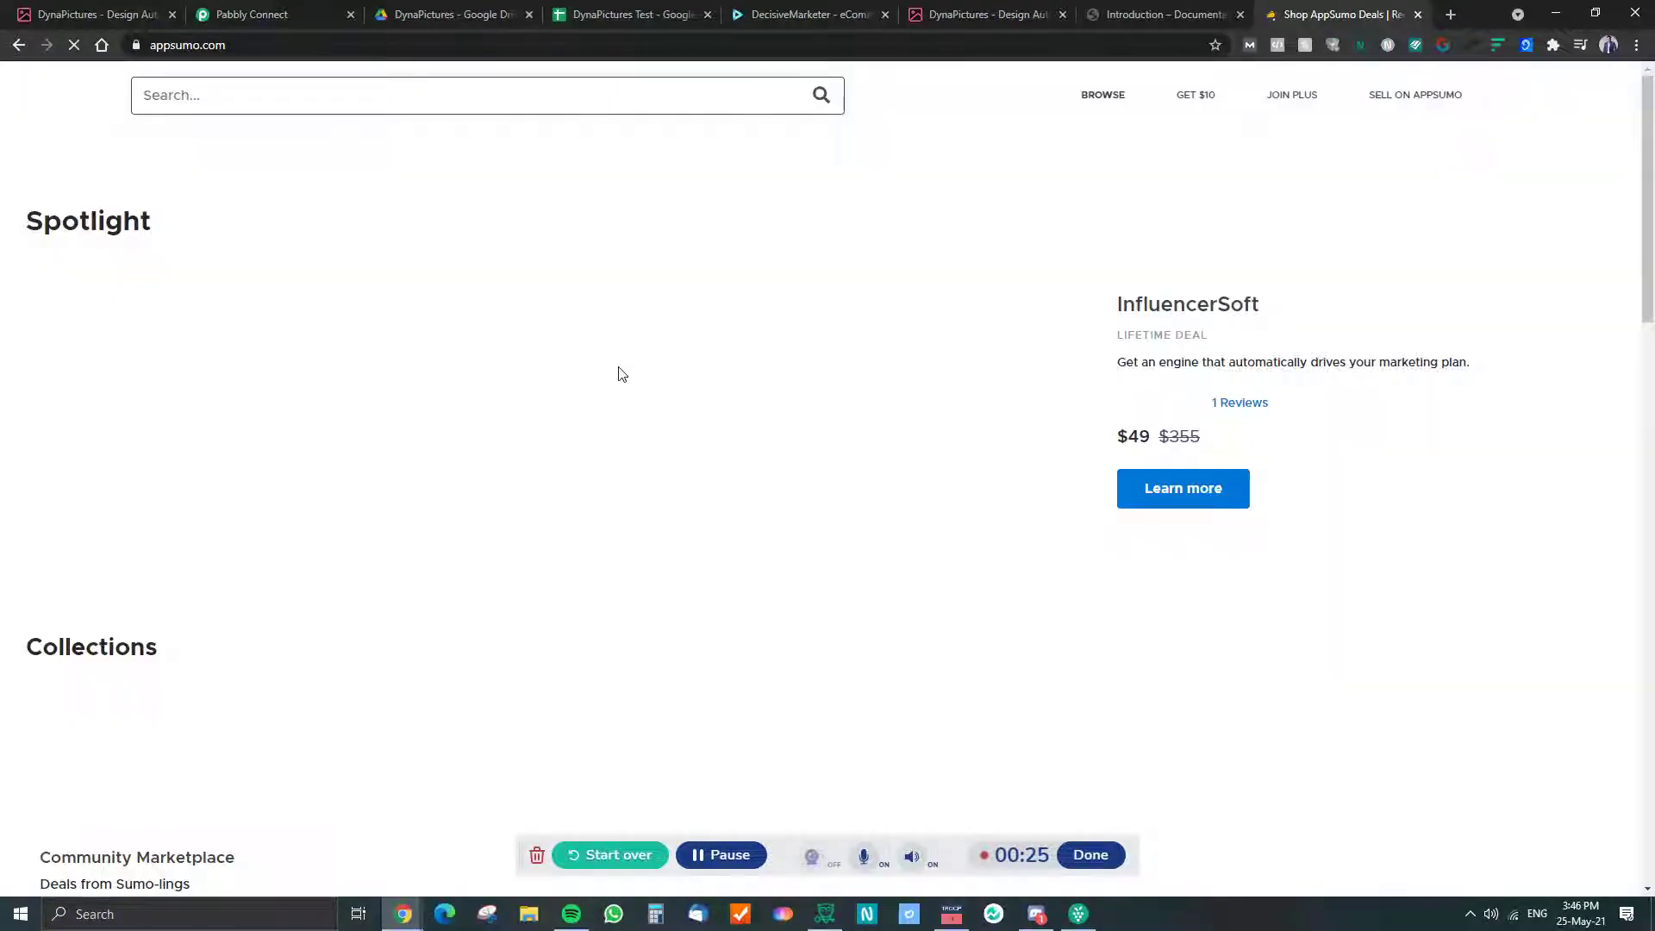
Search AppSumo for DynaPictures and open its lifetime deal listing
left_click(384, 110)
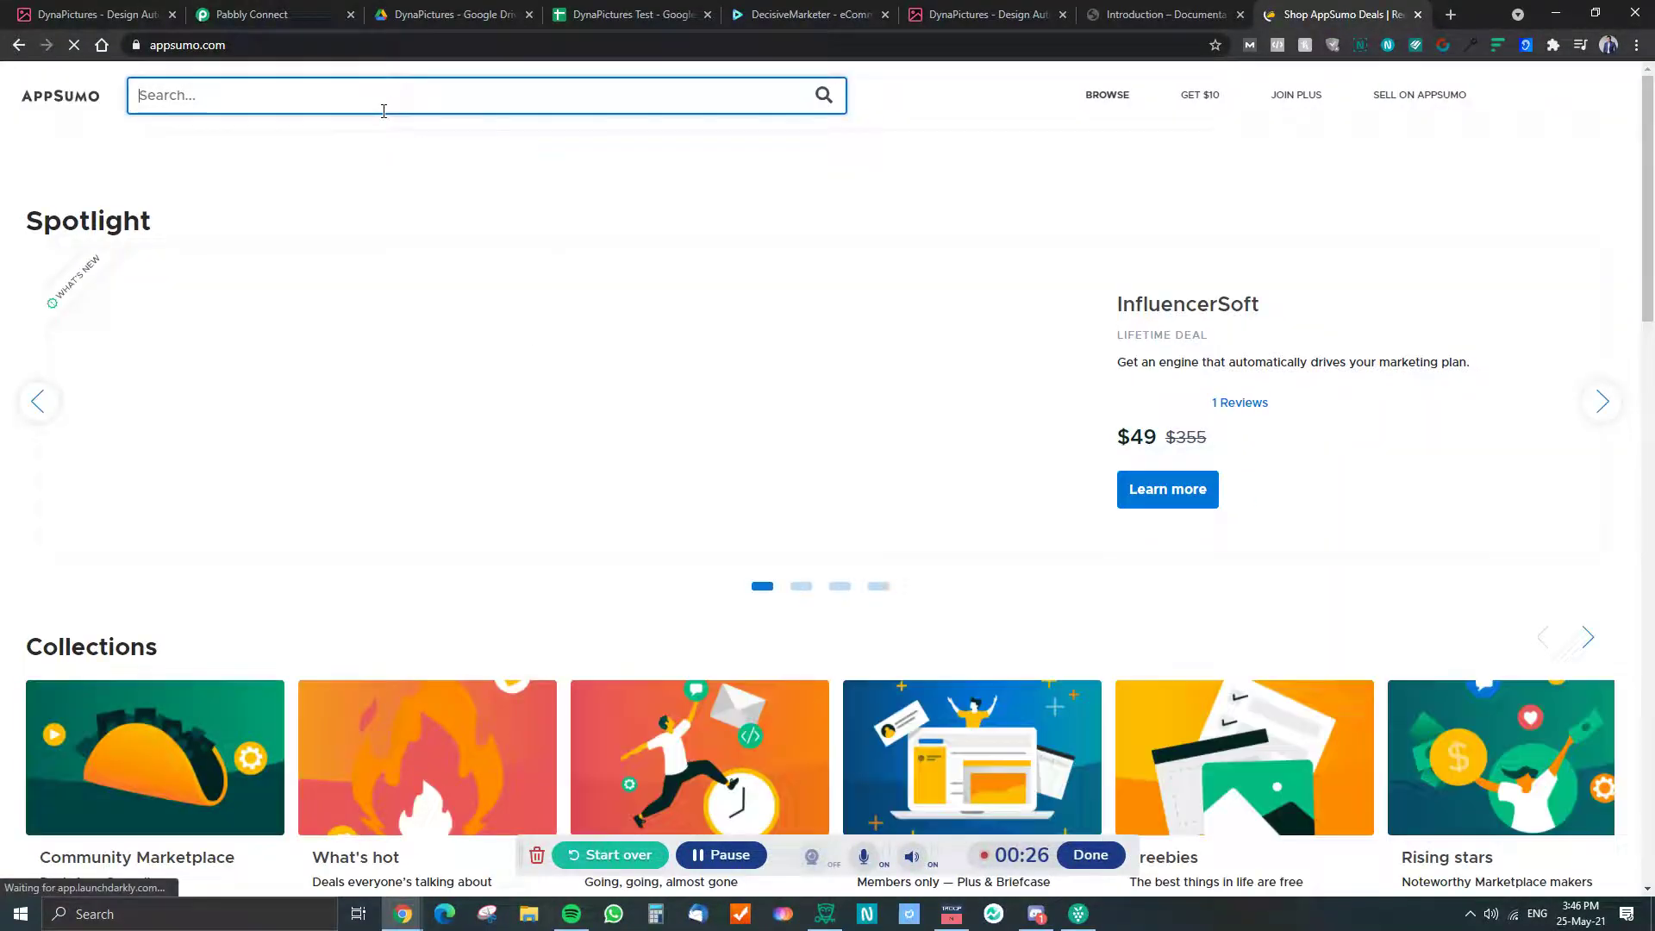
type("dynapictures")
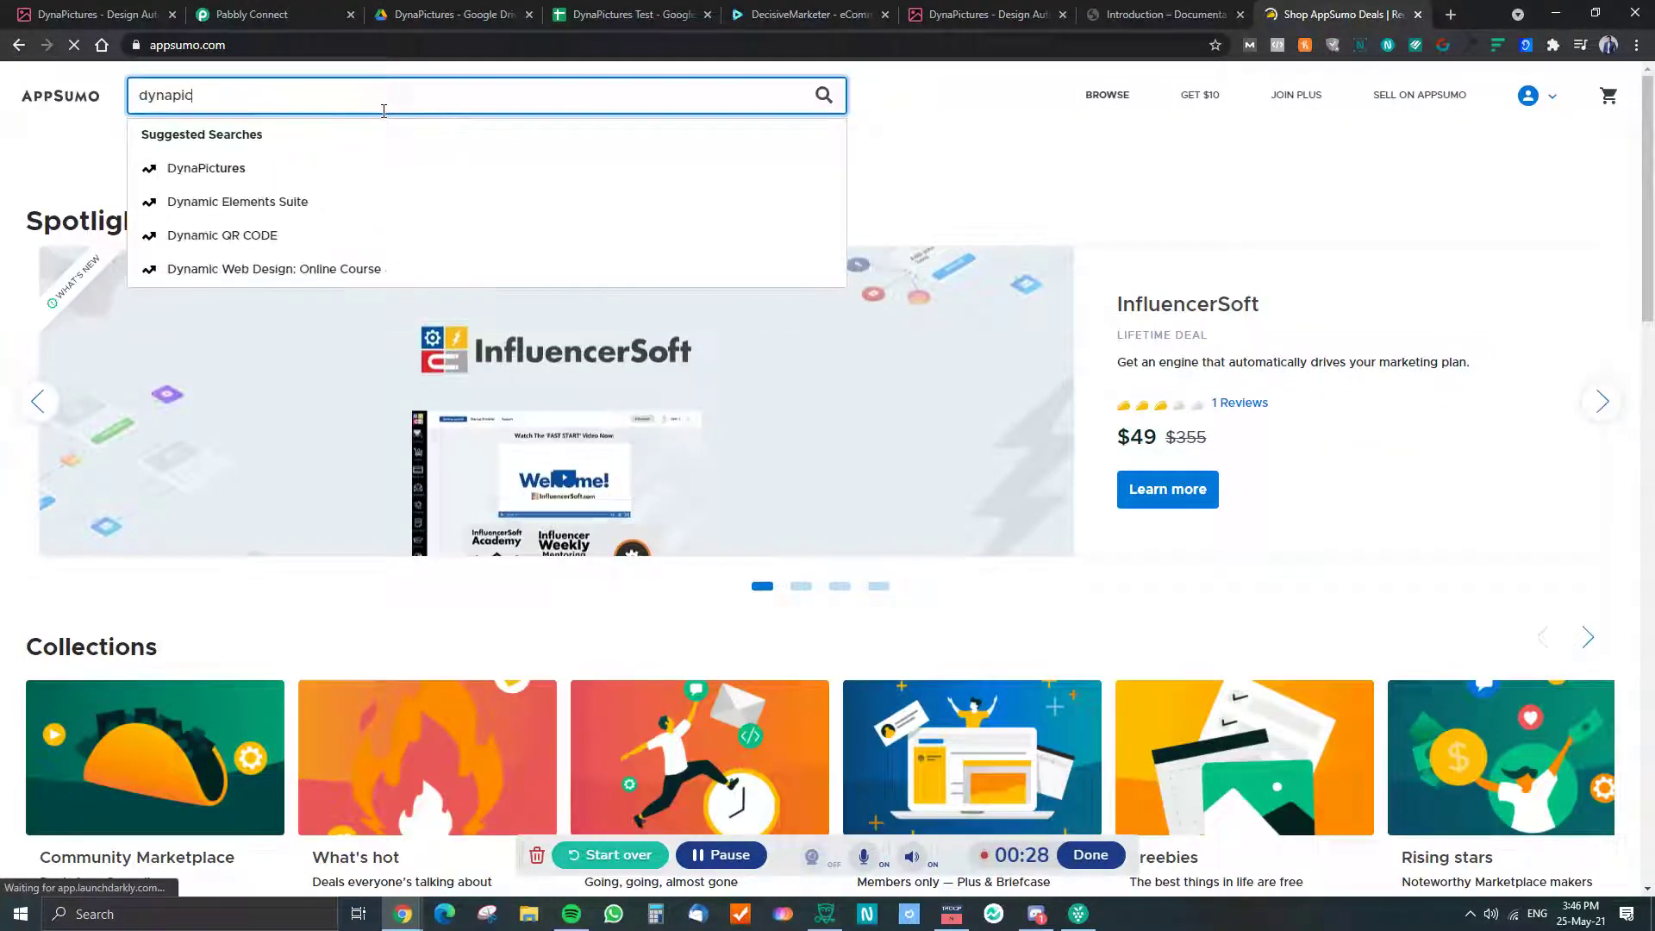
left_click(258, 169)
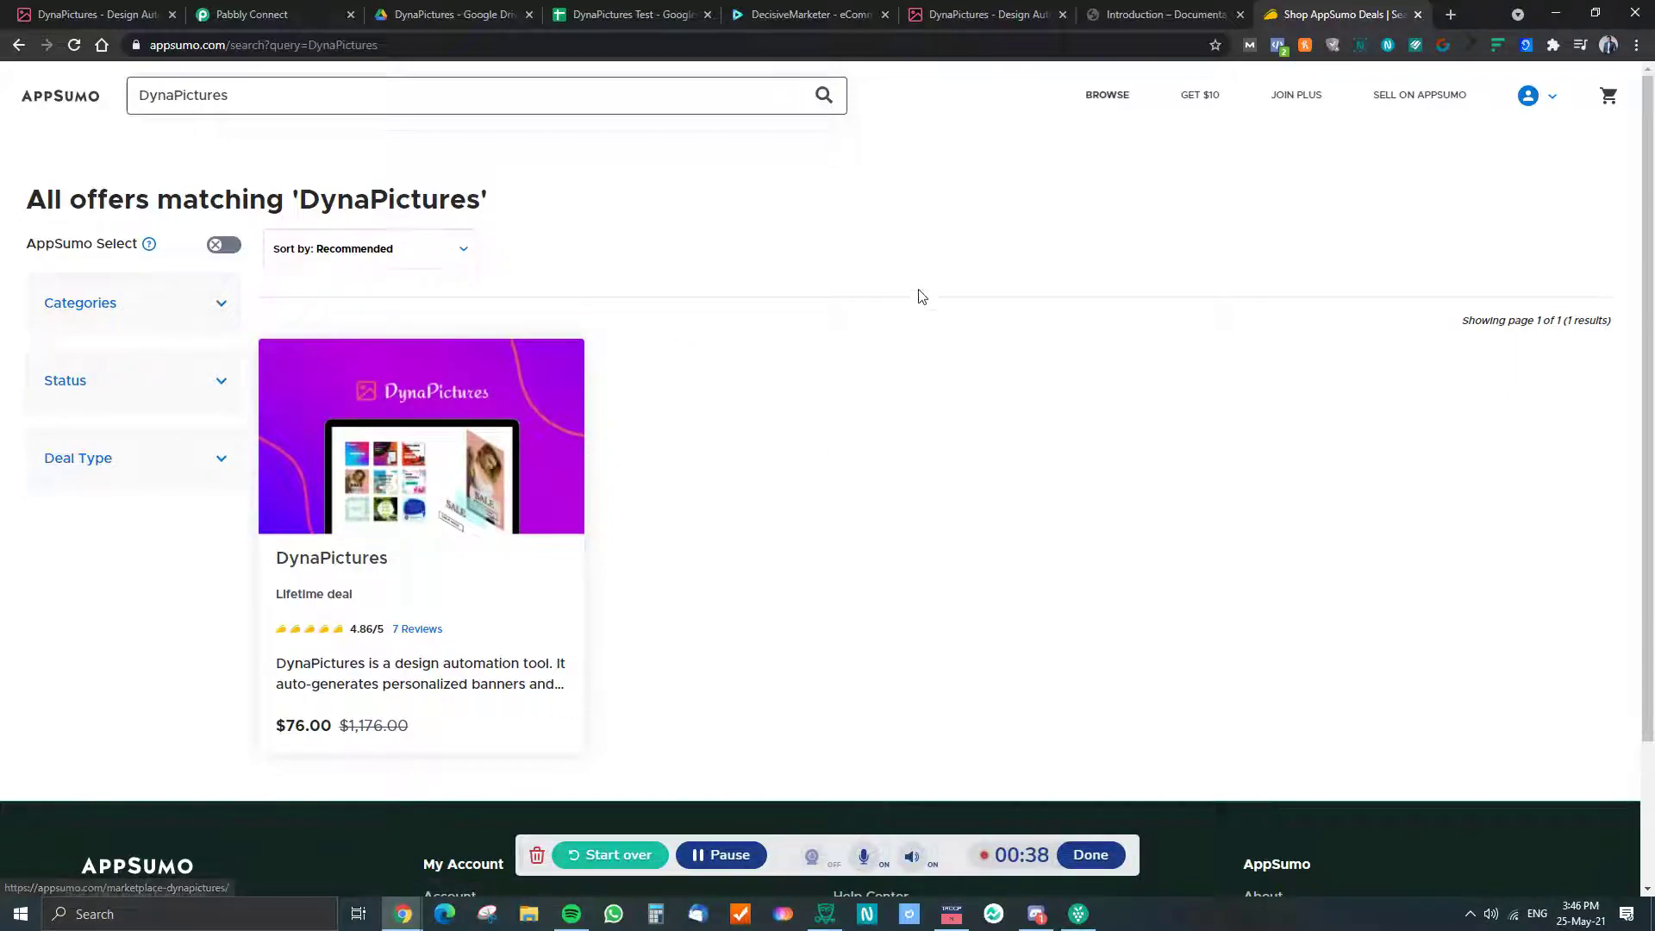
left_click(508, 395)
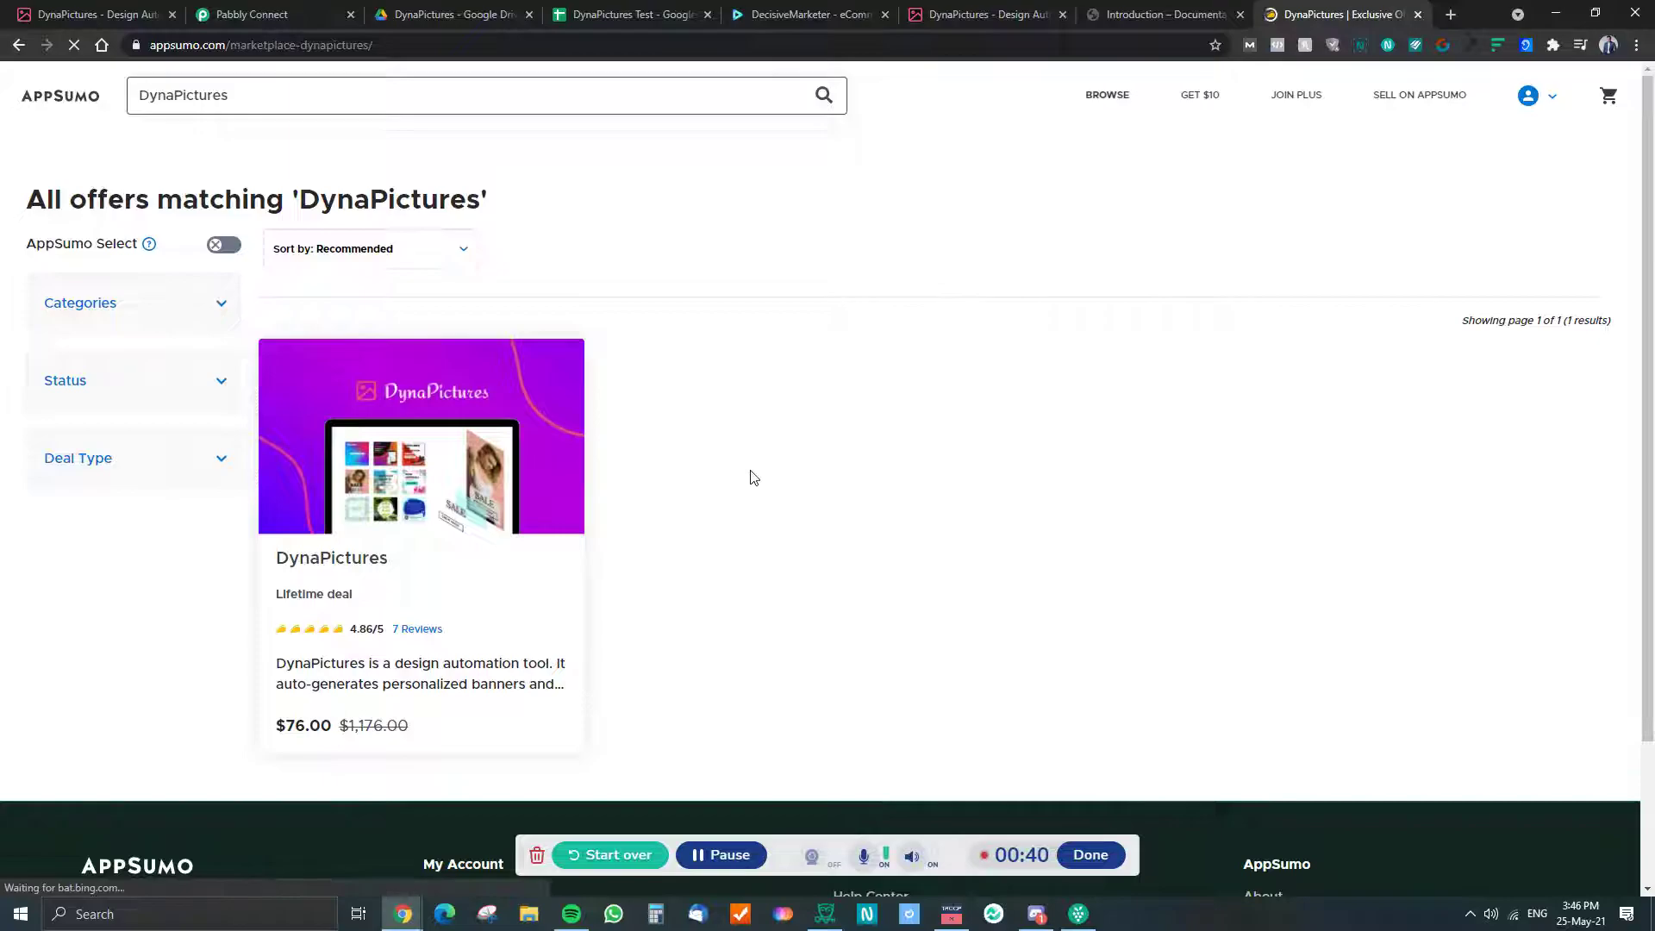
Review the DynaPictures deal's description, terms and plan features, including the monthly generated-image allowance
scroll(681, 513, "down", 8)
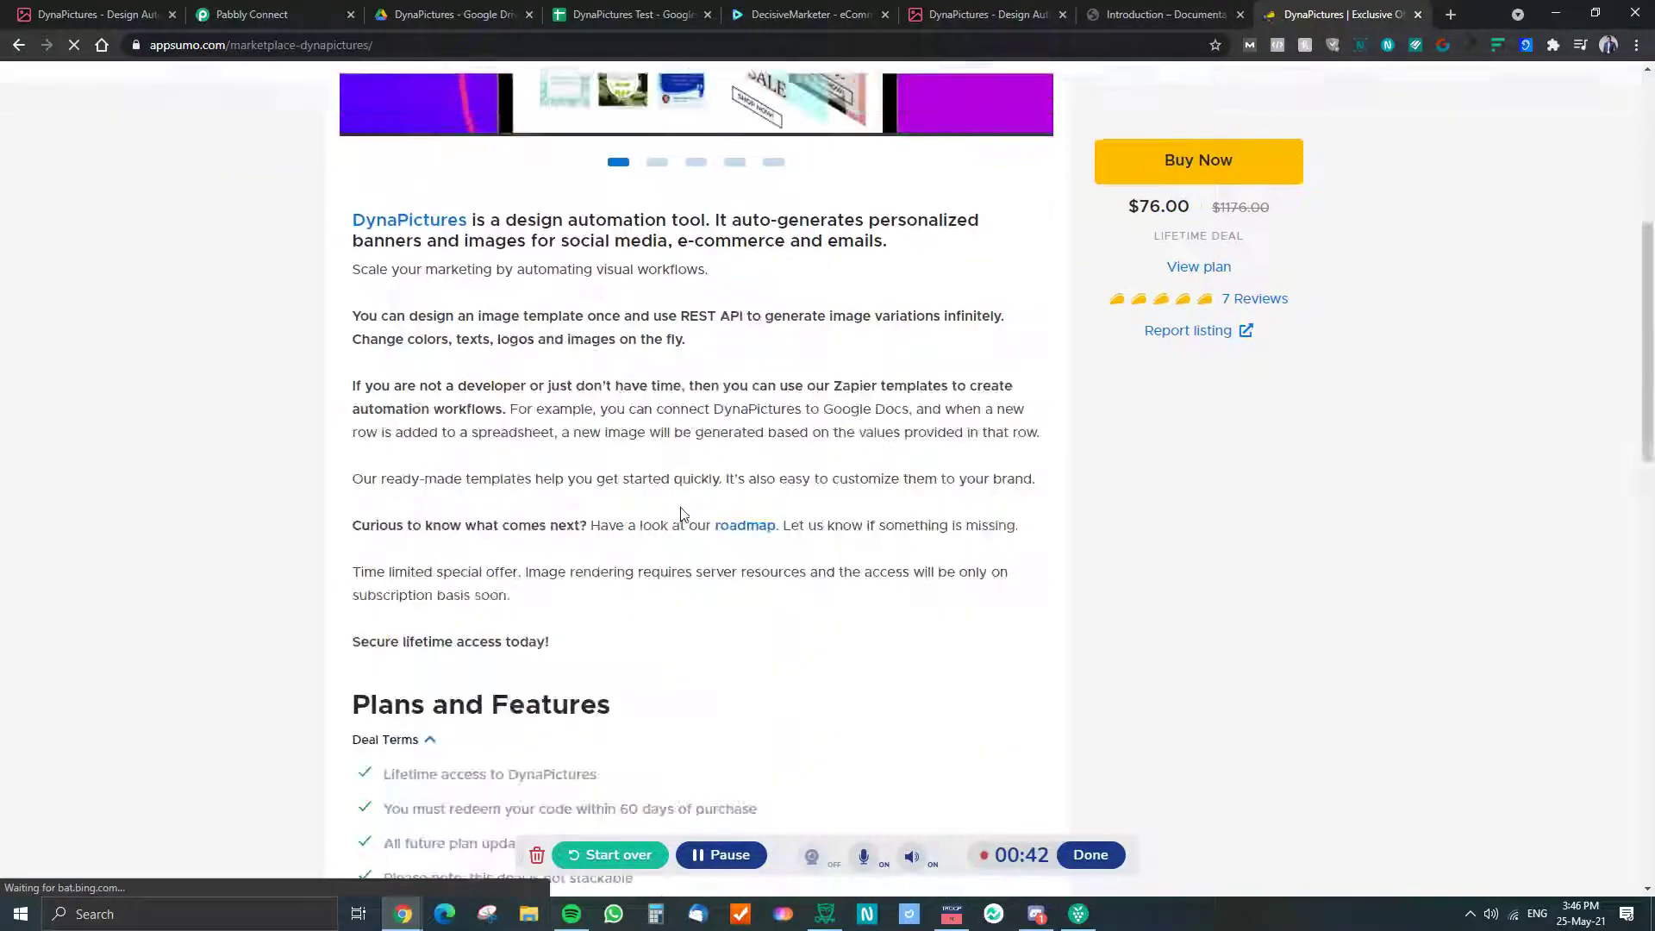
scroll(677, 517, "down", 5)
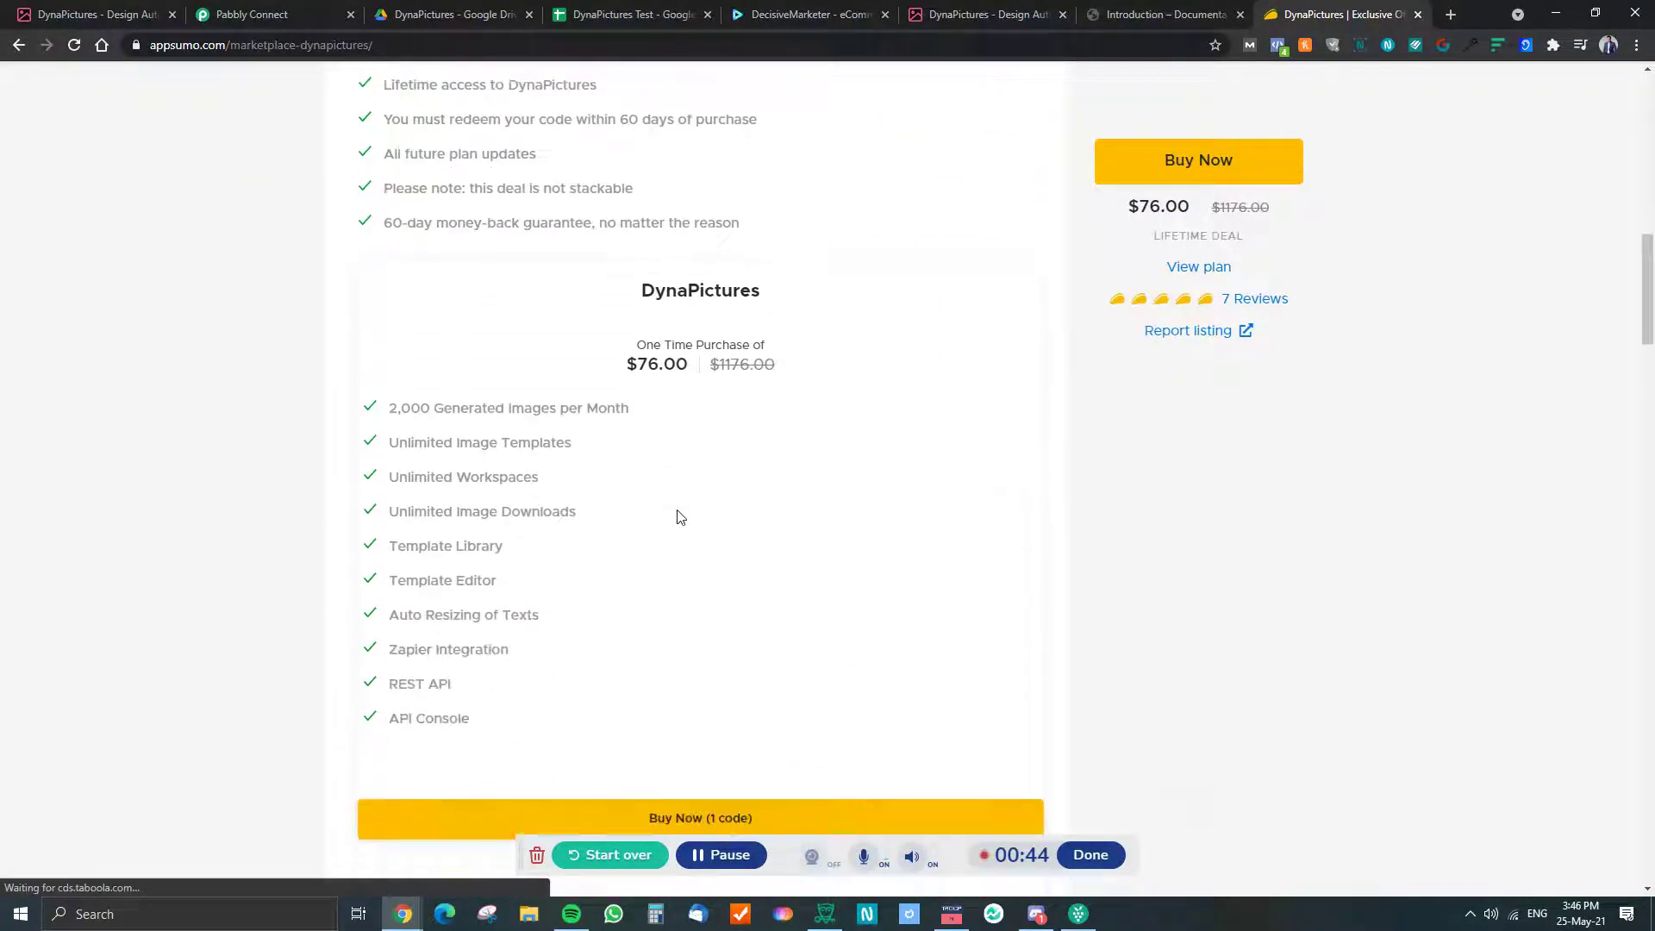
double_click(435, 407)
left_click(536, 413)
scroll(560, 481, "down", 1)
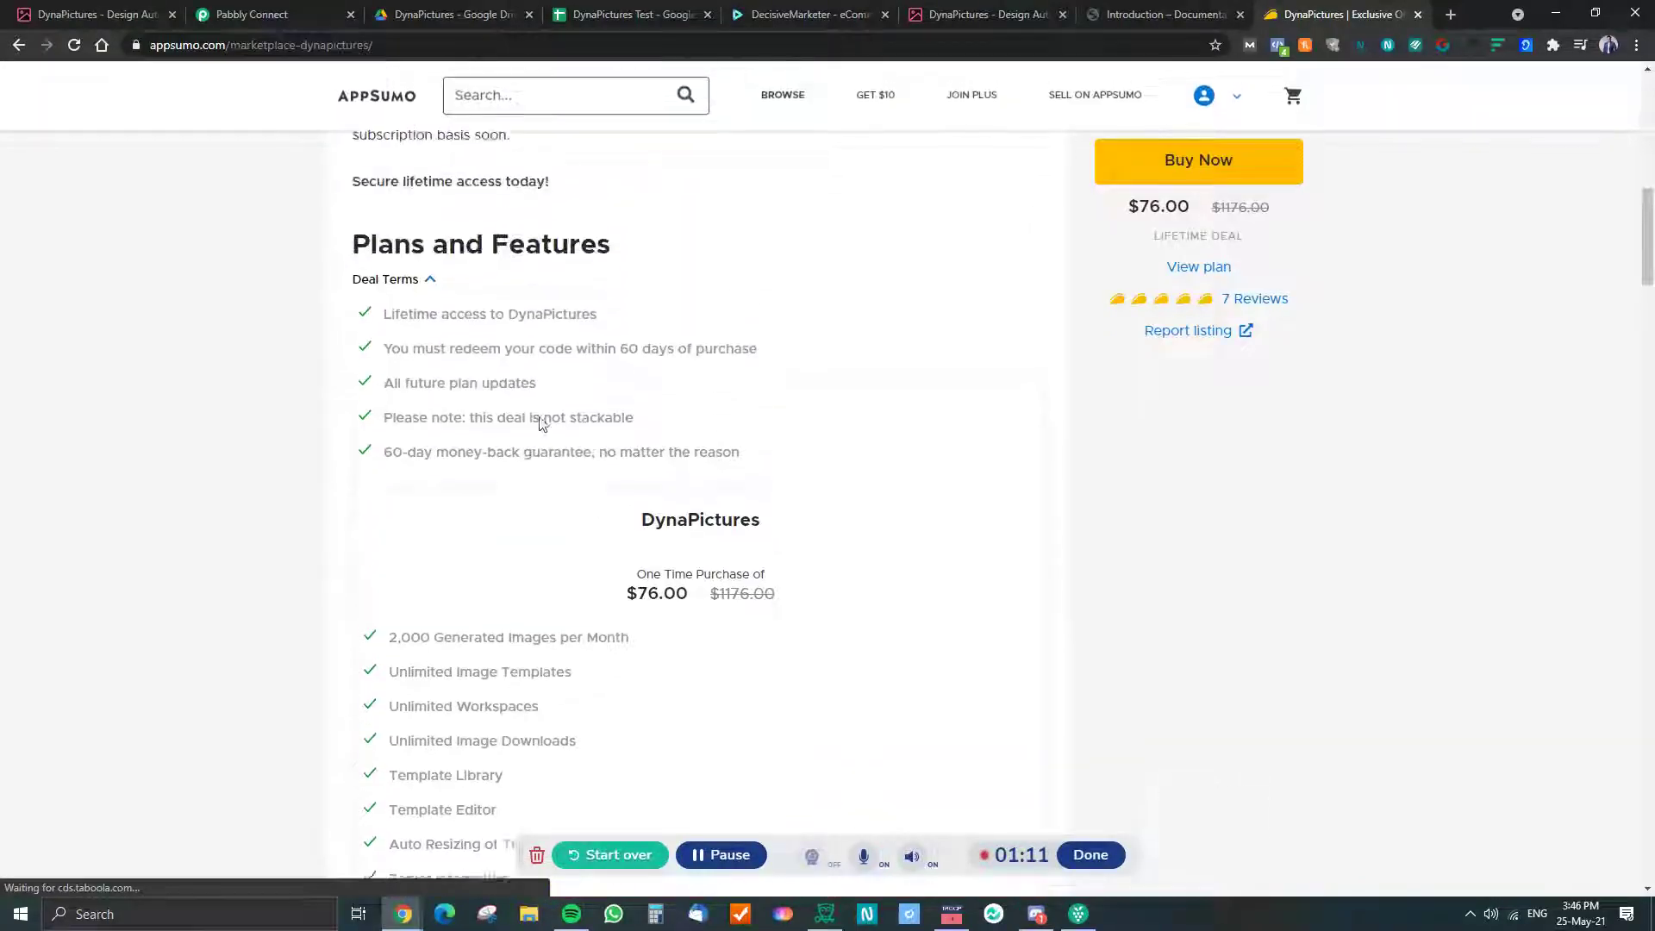
scroll(452, 425, "up", 10)
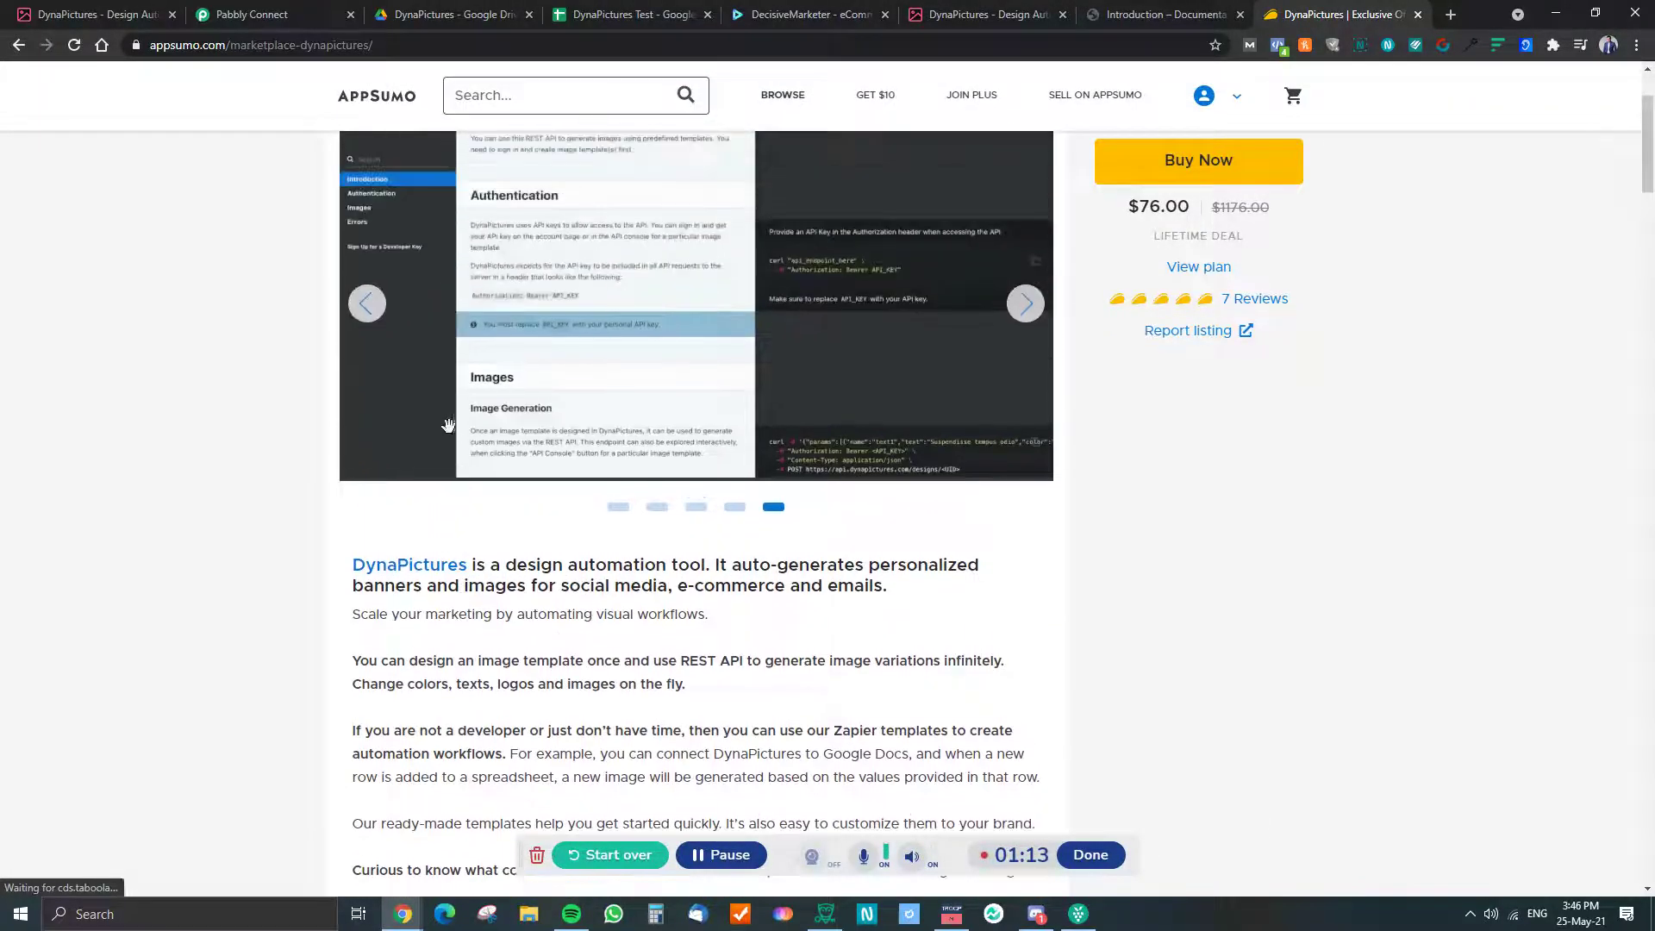
scroll(185, 359, "up", 2)
Return to the DynaPictures homepage and examine the Automation for section, focusing on Ecommerce Products
left_click(96, 14)
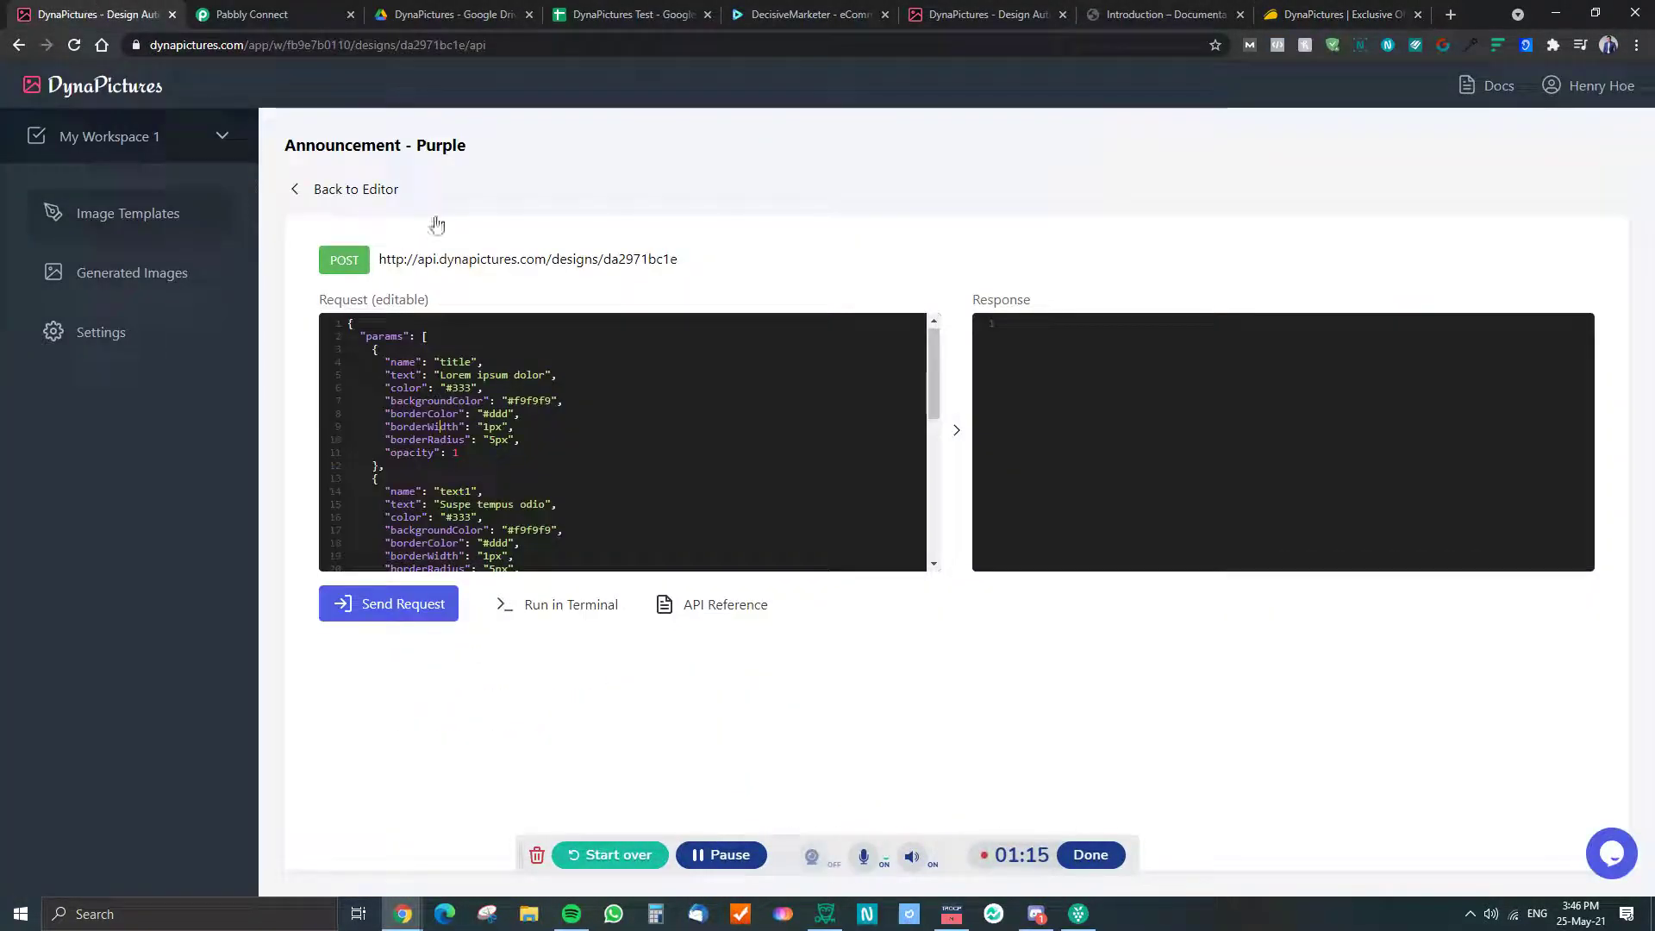
left_click(983, 14)
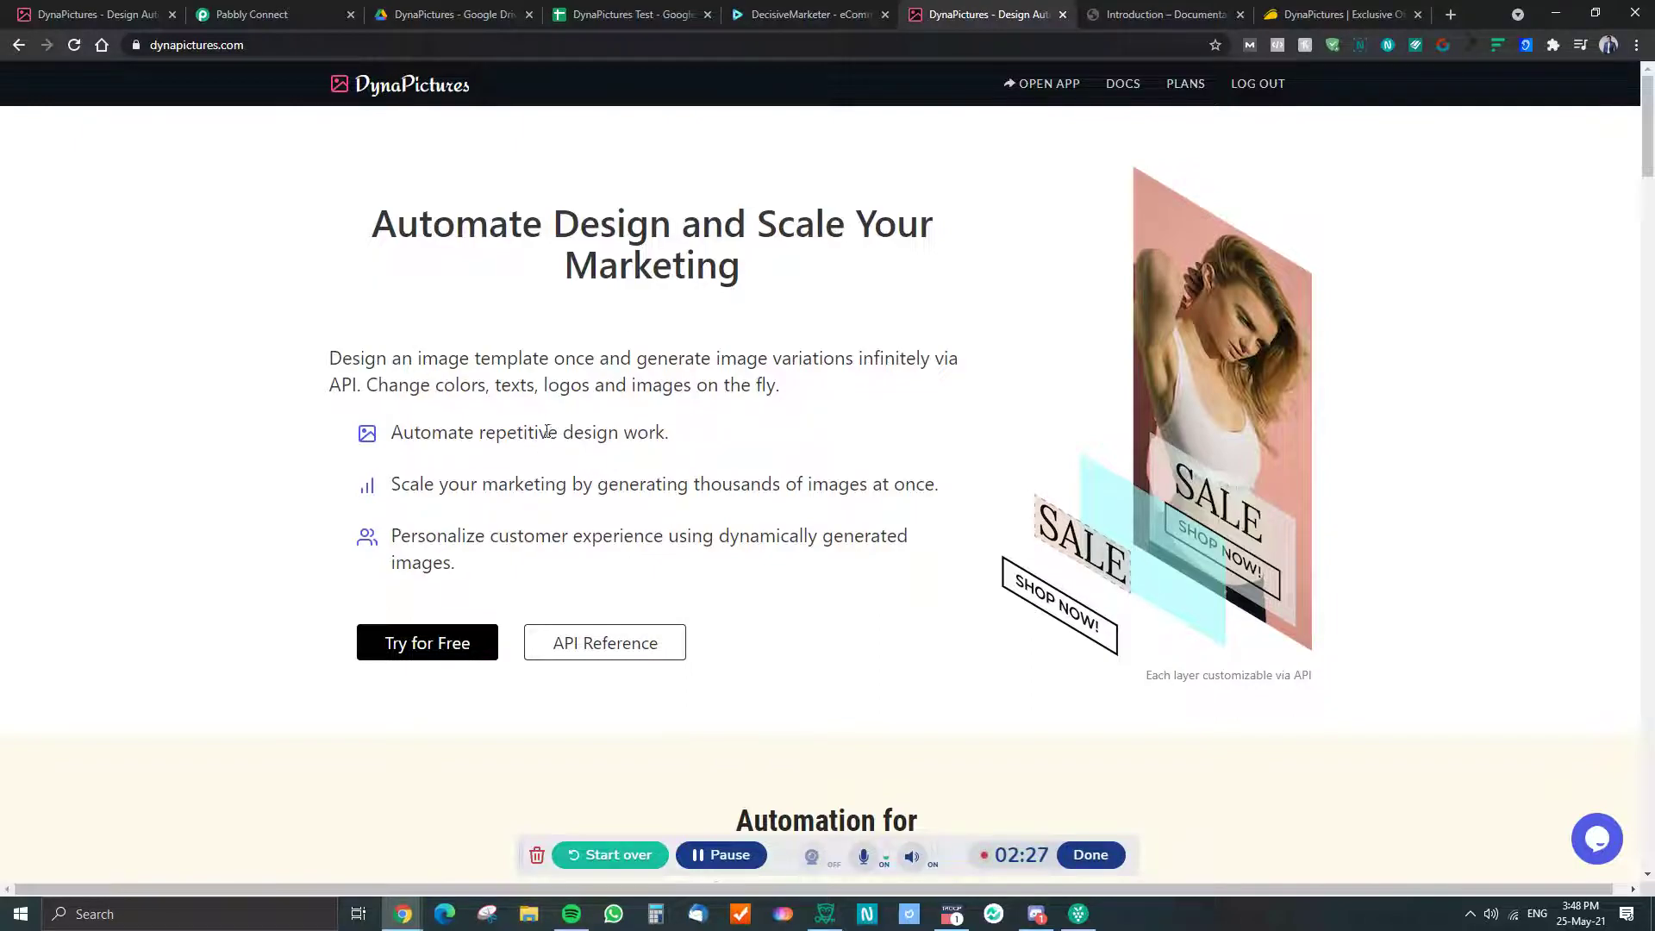
scroll(815, 524, "down", 1)
scroll(816, 524, "down", 2)
scroll(617, 561, "down", 2)
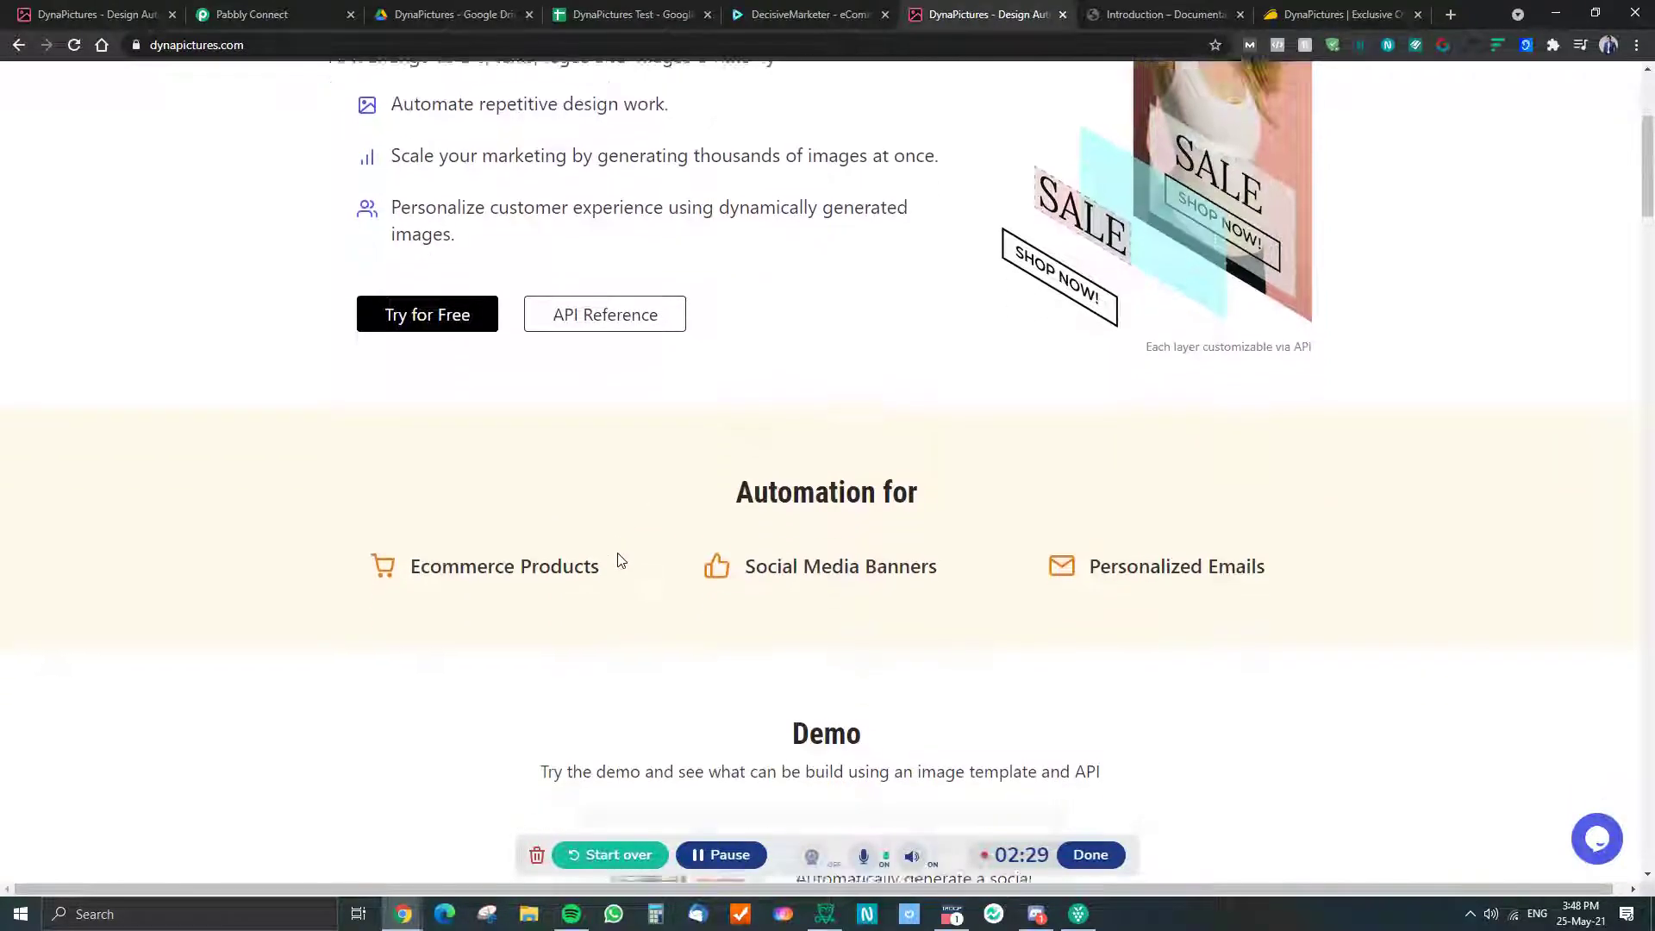
left_click_drag(617, 473, 415, 483)
left_click(842, 307)
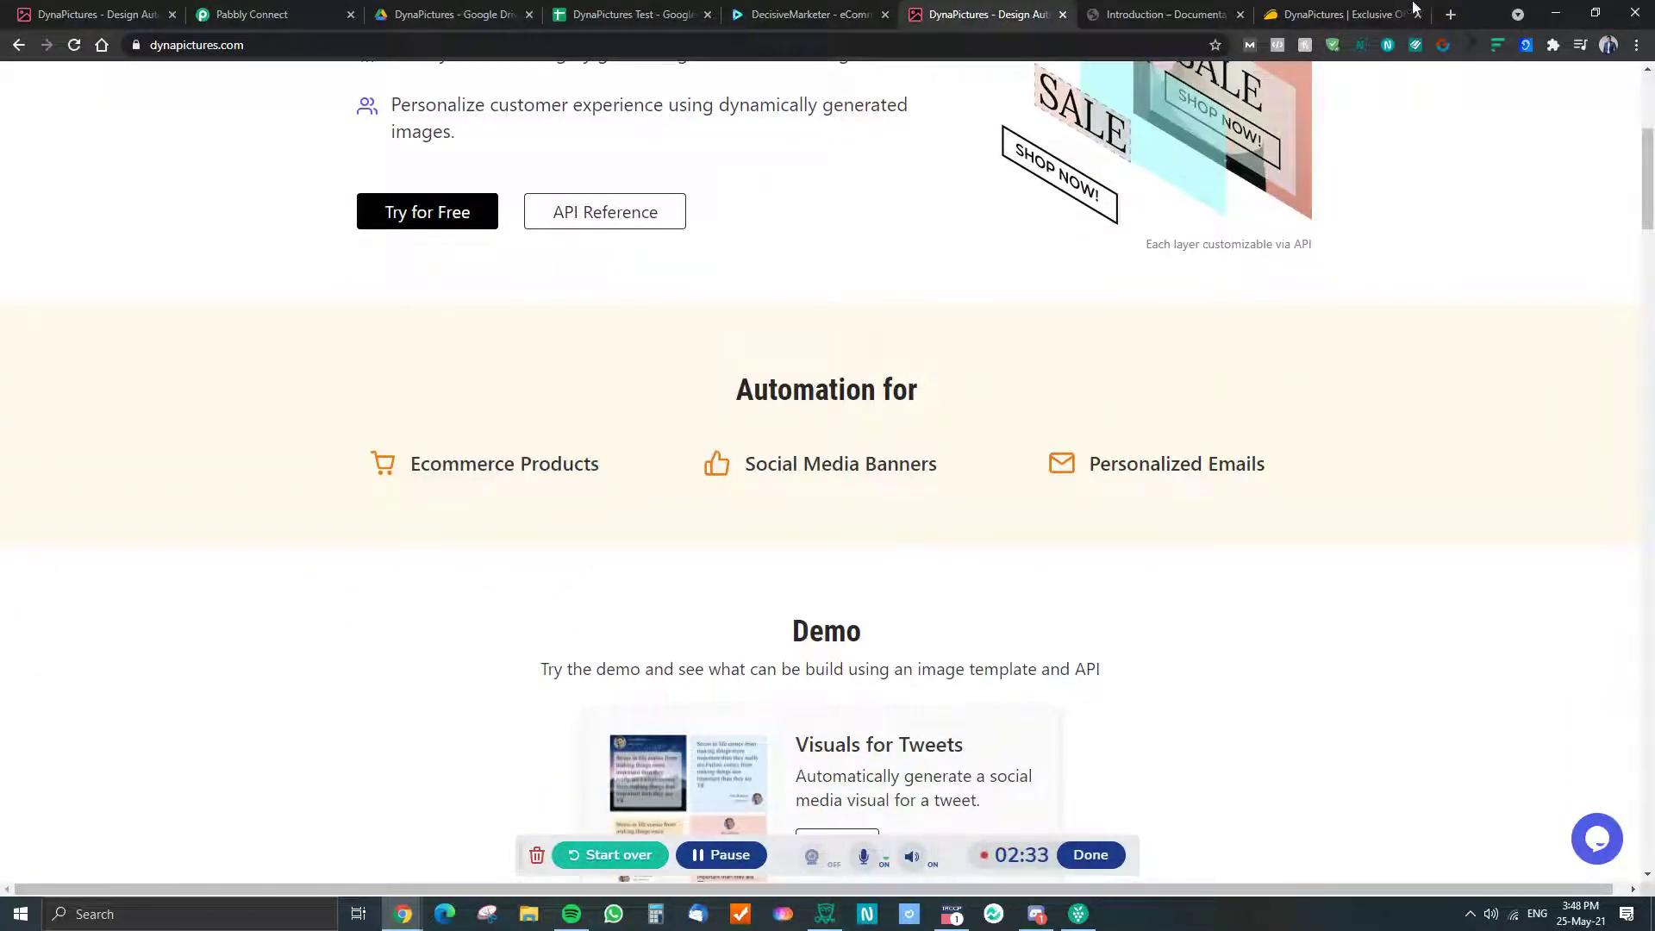
Search Google Images for "white mug" in a new tab and preview the 11 ounce plain blank mug
left_click(1450, 14)
type("white mug")
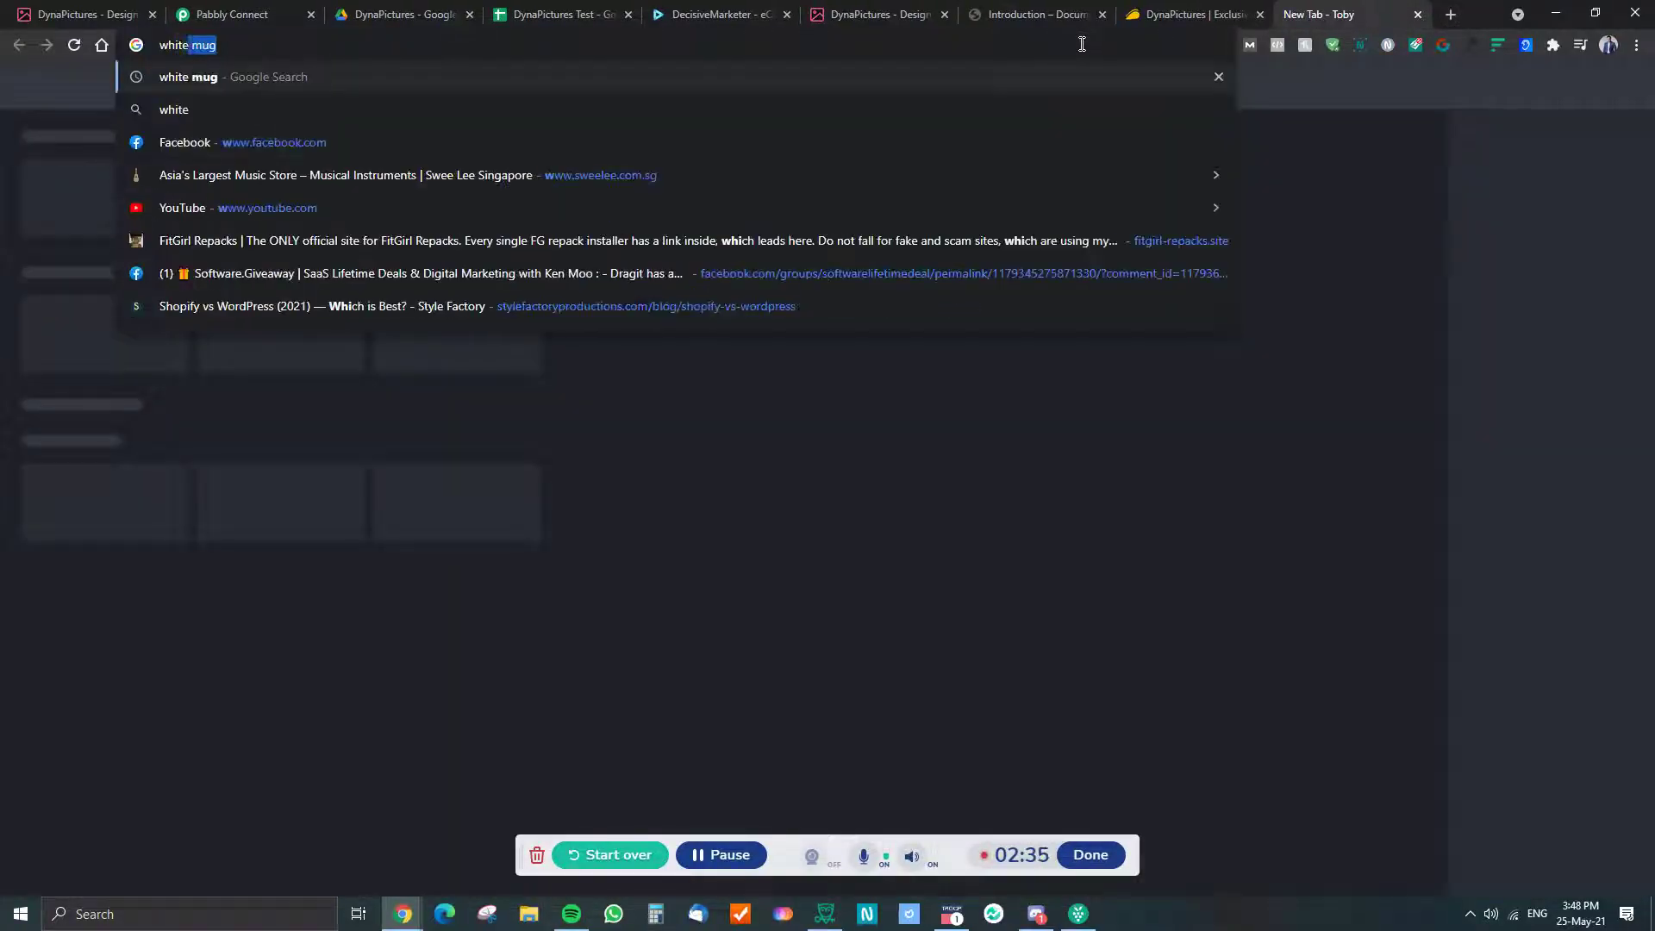
key("Return")
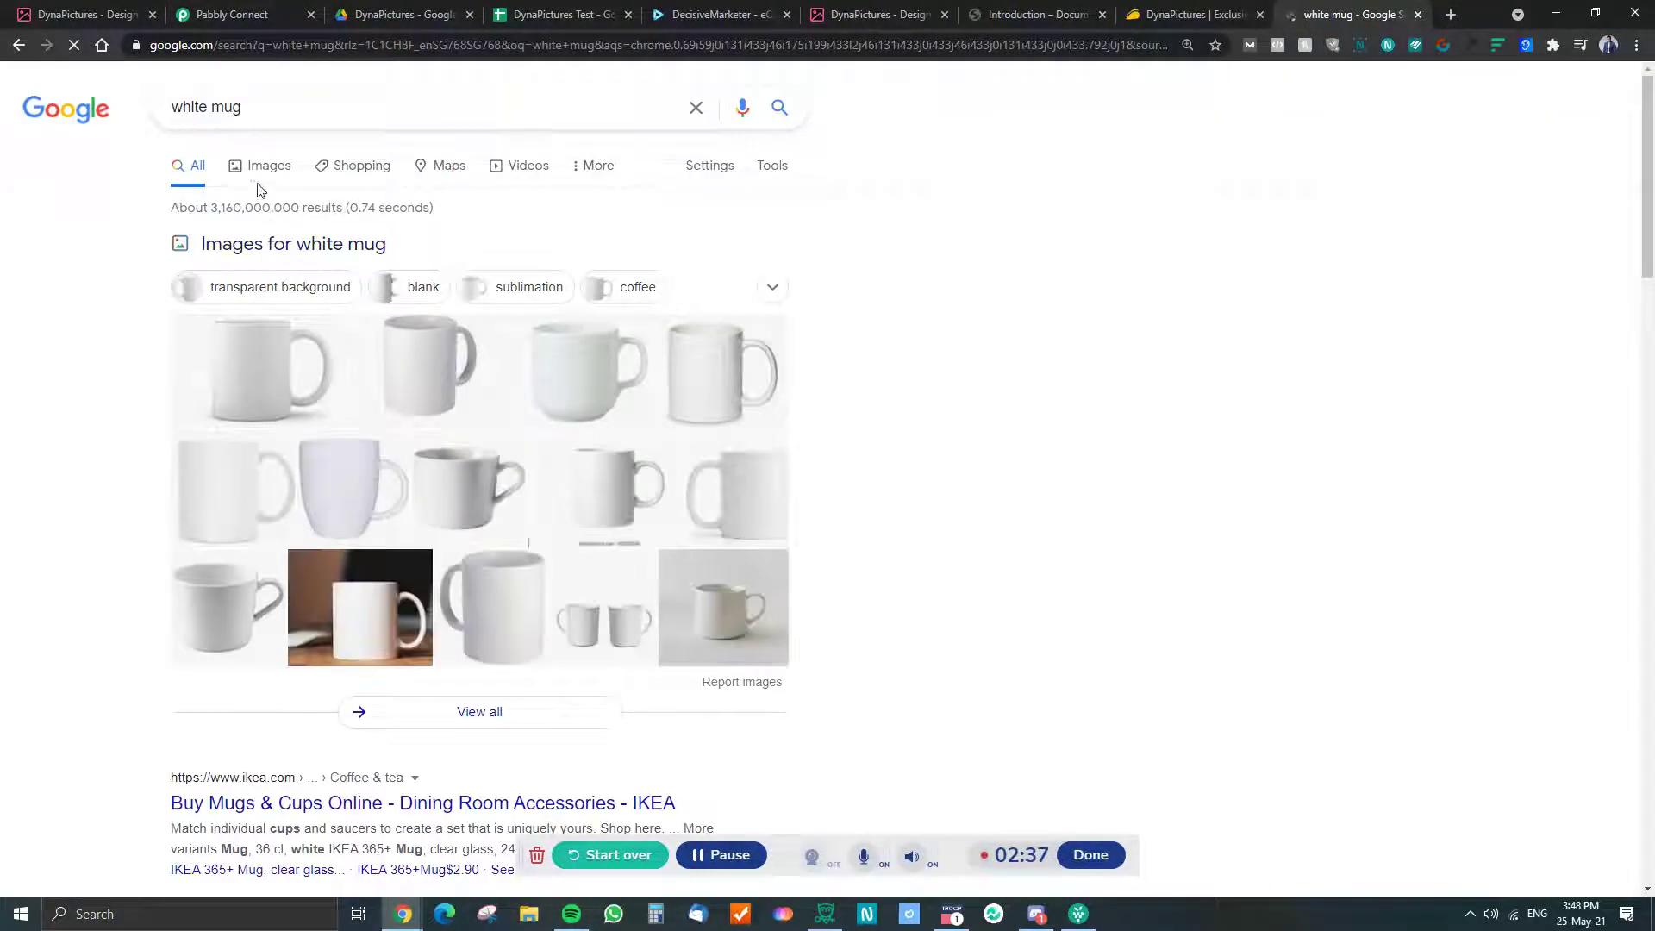
left_click(263, 169)
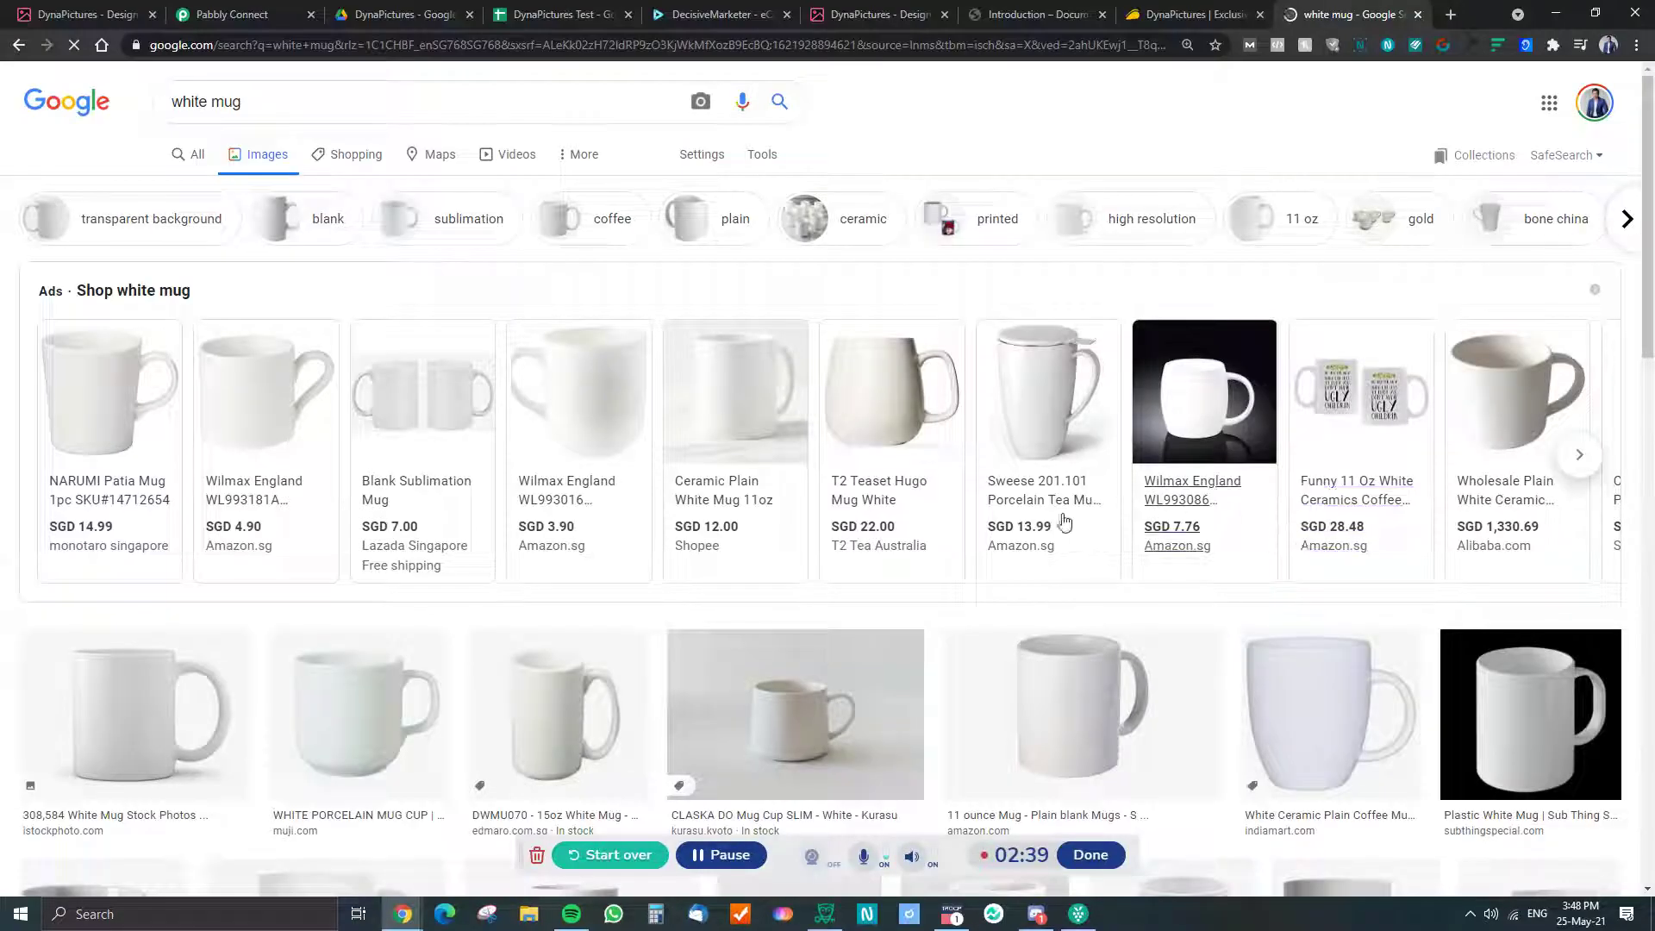
left_click(1000, 633)
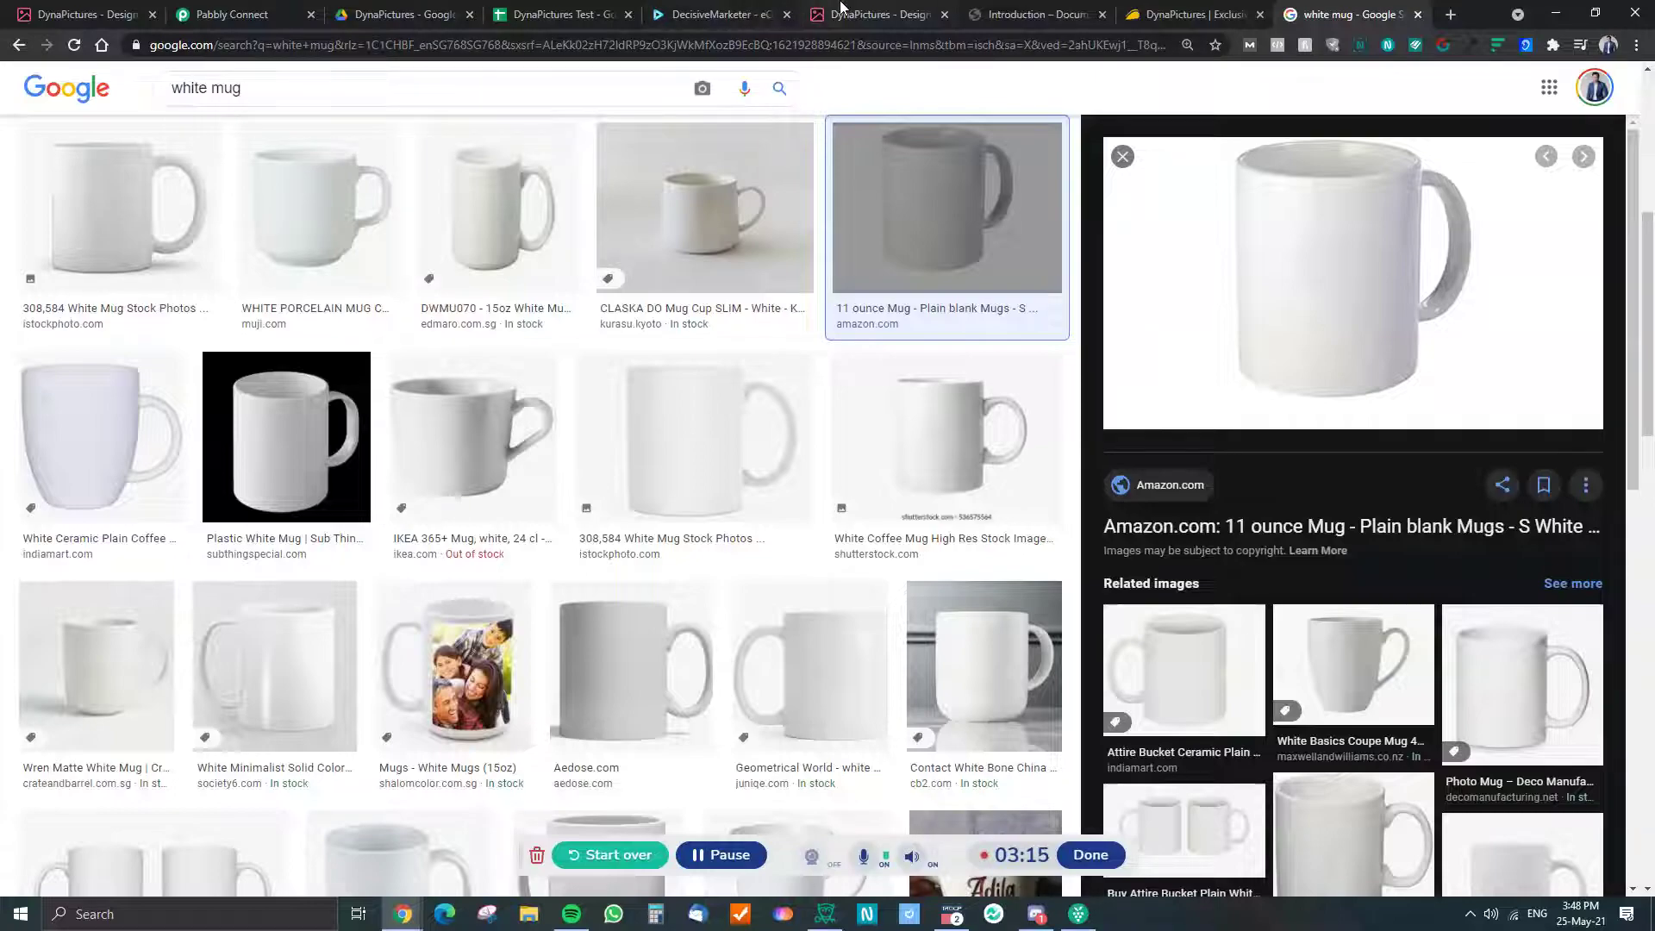
Go back to the DynaPictures homepage, point out Social Media Banners, and open the Visuals for Tweets demo in a new tab
left_click(840, 9)
left_click_drag(752, 466, 971, 485)
left_click(971, 487)
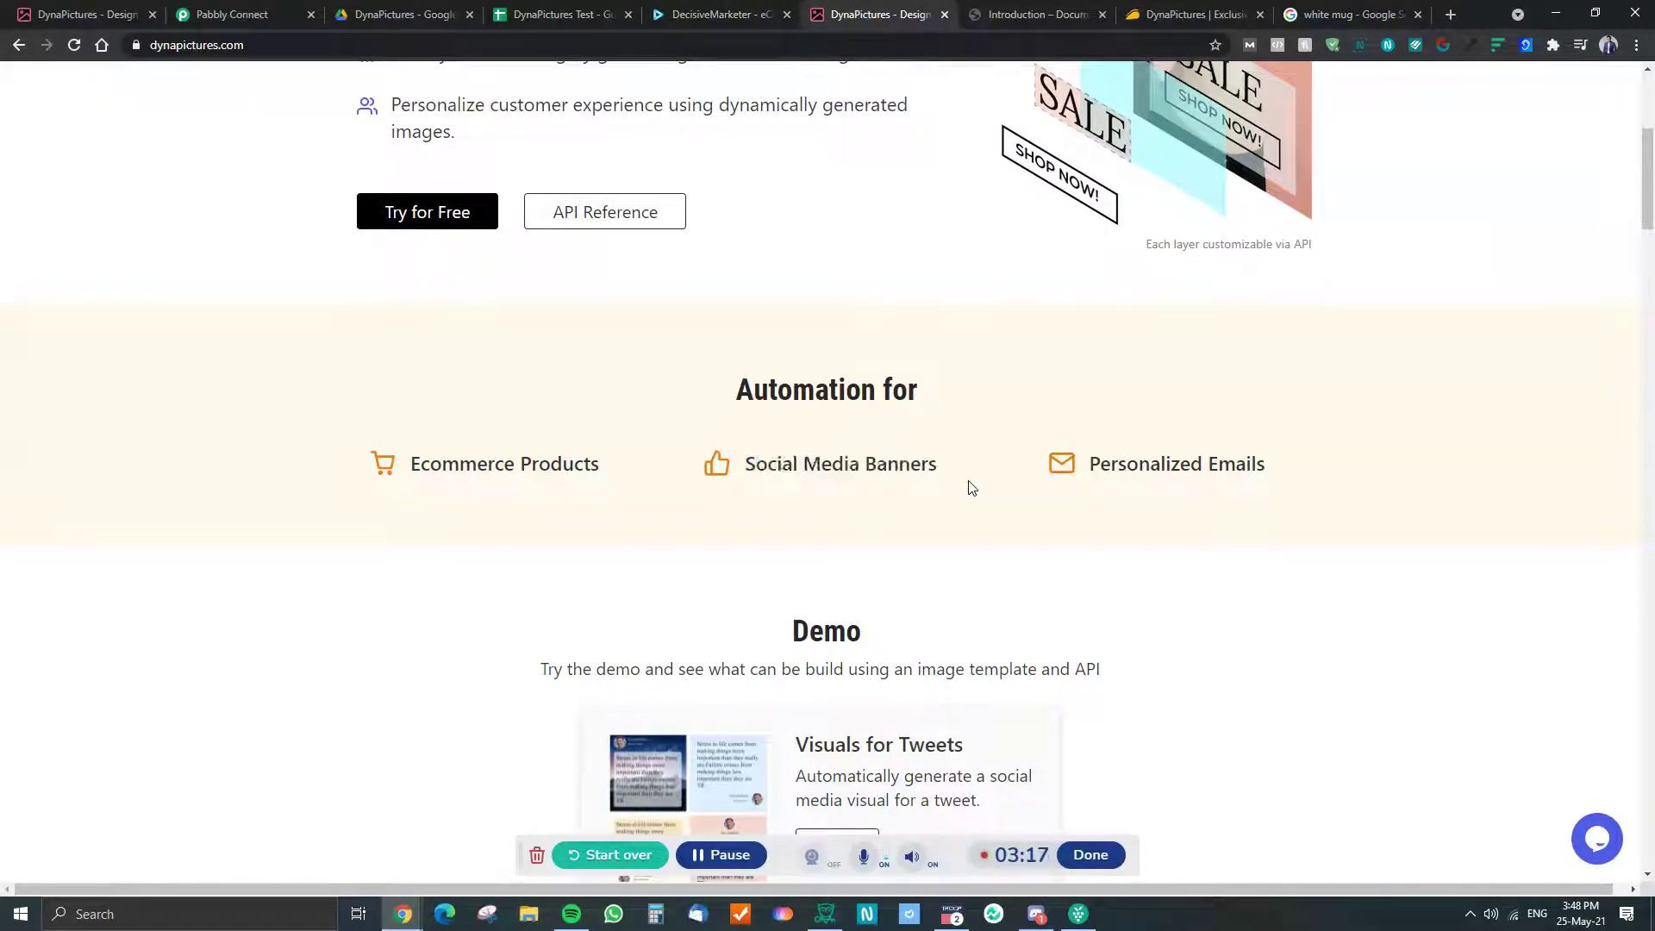
scroll(970, 487, "down", 4)
scroll(952, 478, "up", 3)
scroll(862, 508, "down", 3)
right_click(825, 509)
left_click(888, 514)
left_click(930, 14)
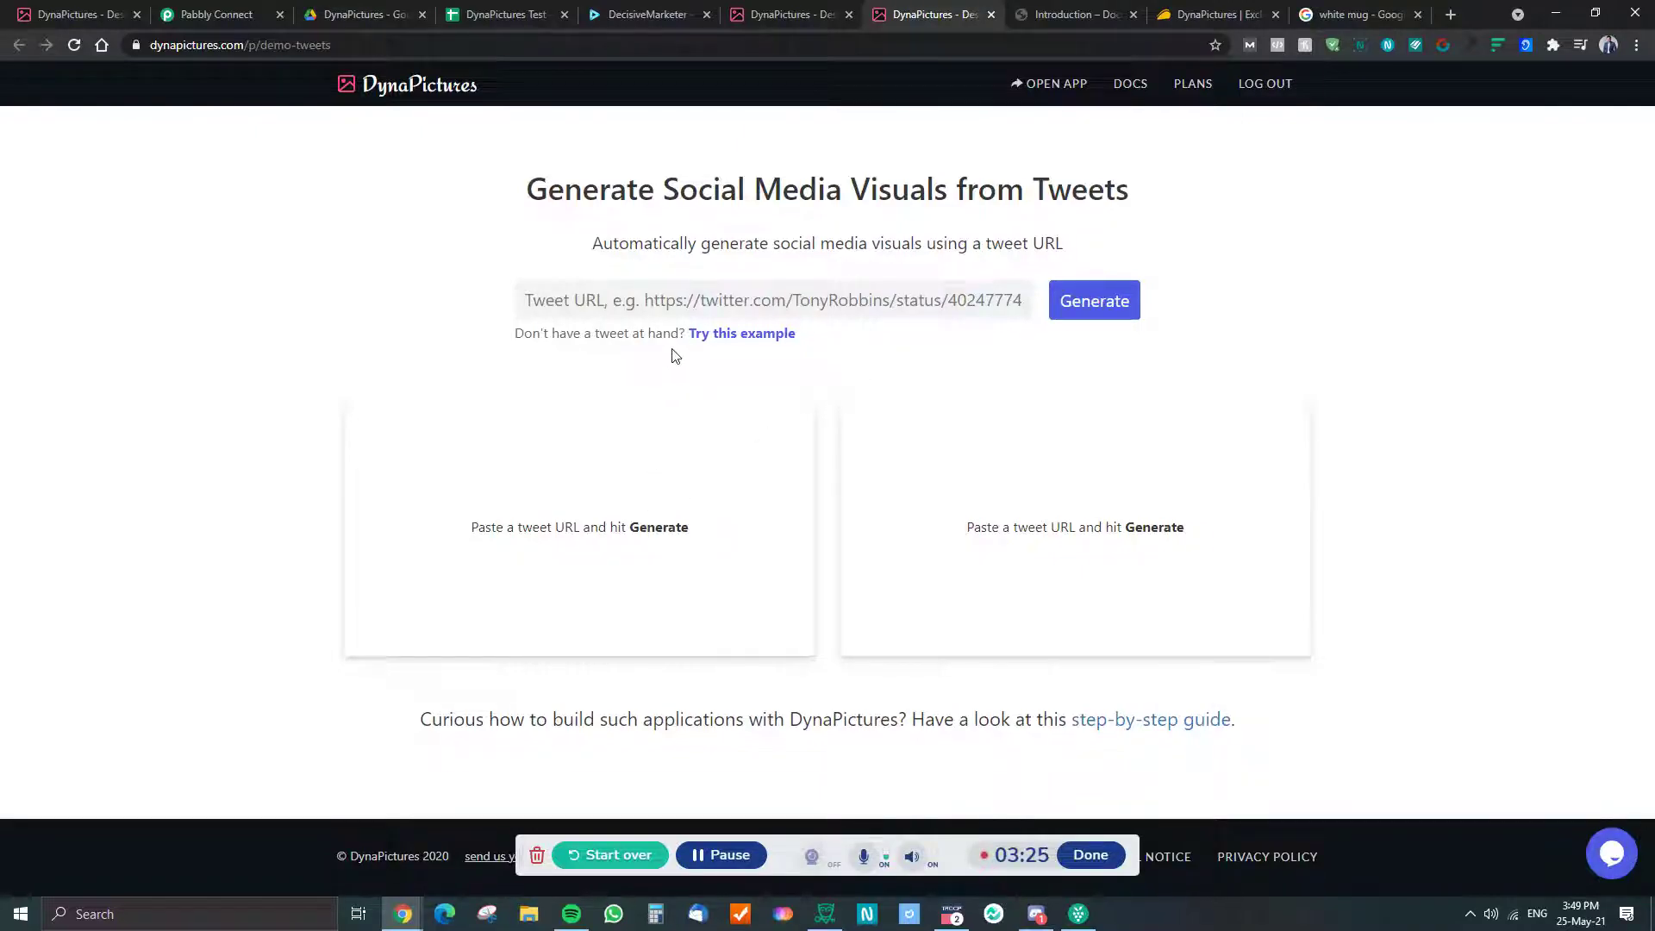
Generate social media visuals from the demo's example tweet and look through the resulting designs
left_click(647, 309)
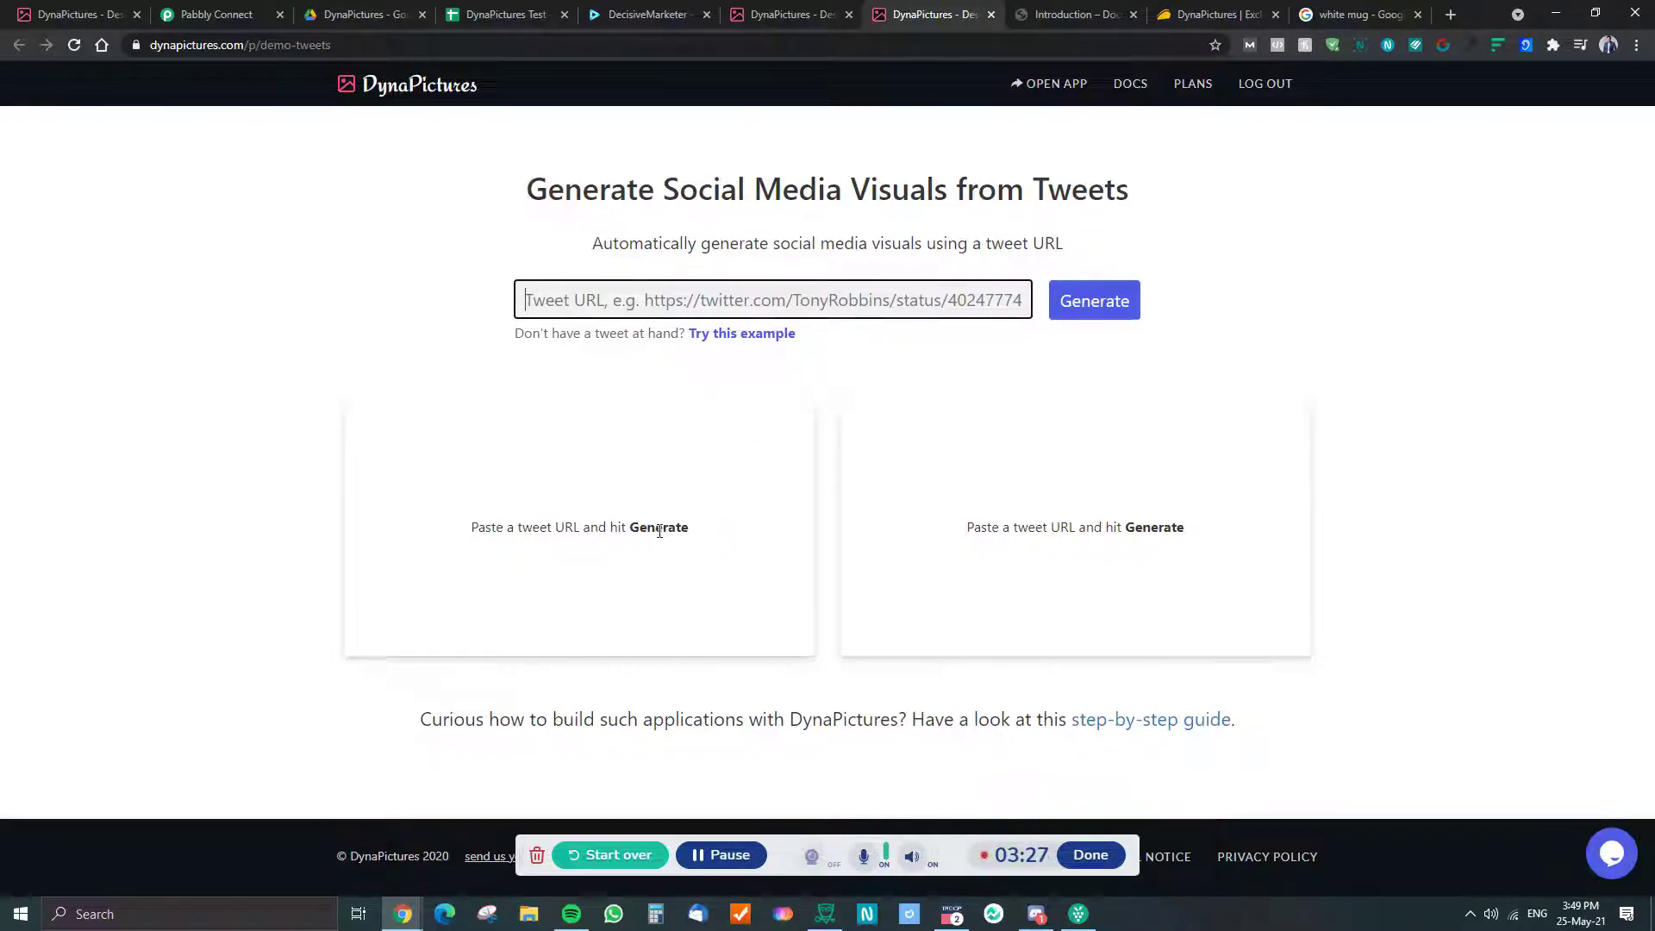
left_click(739, 338)
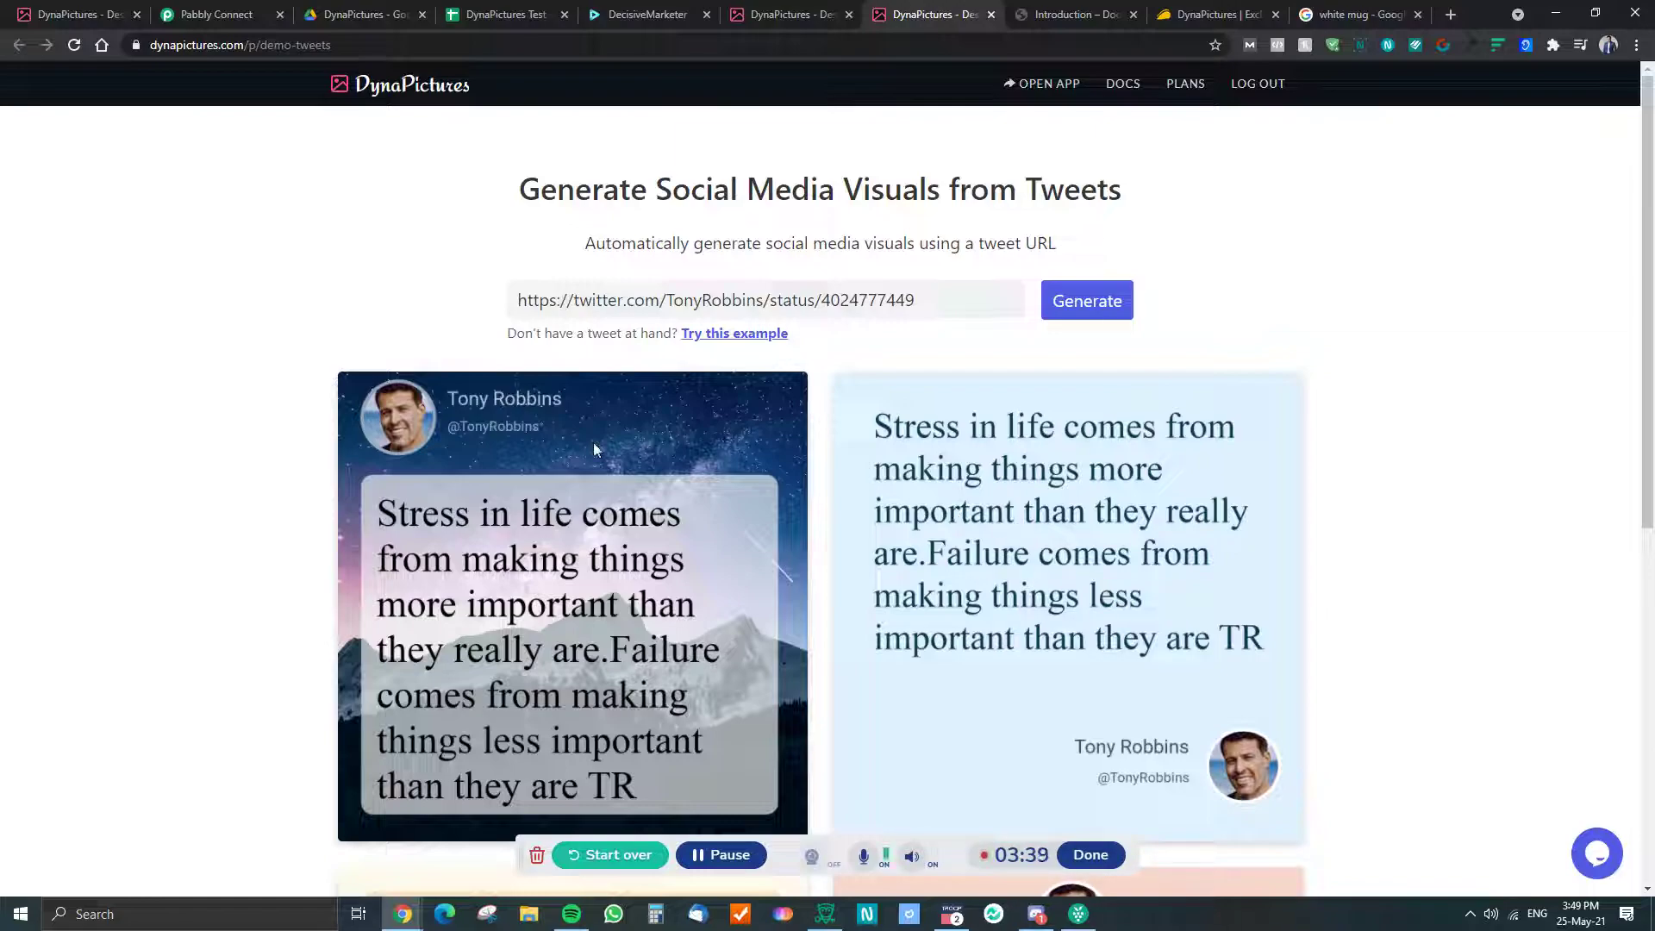
scroll(881, 526, "down", 4)
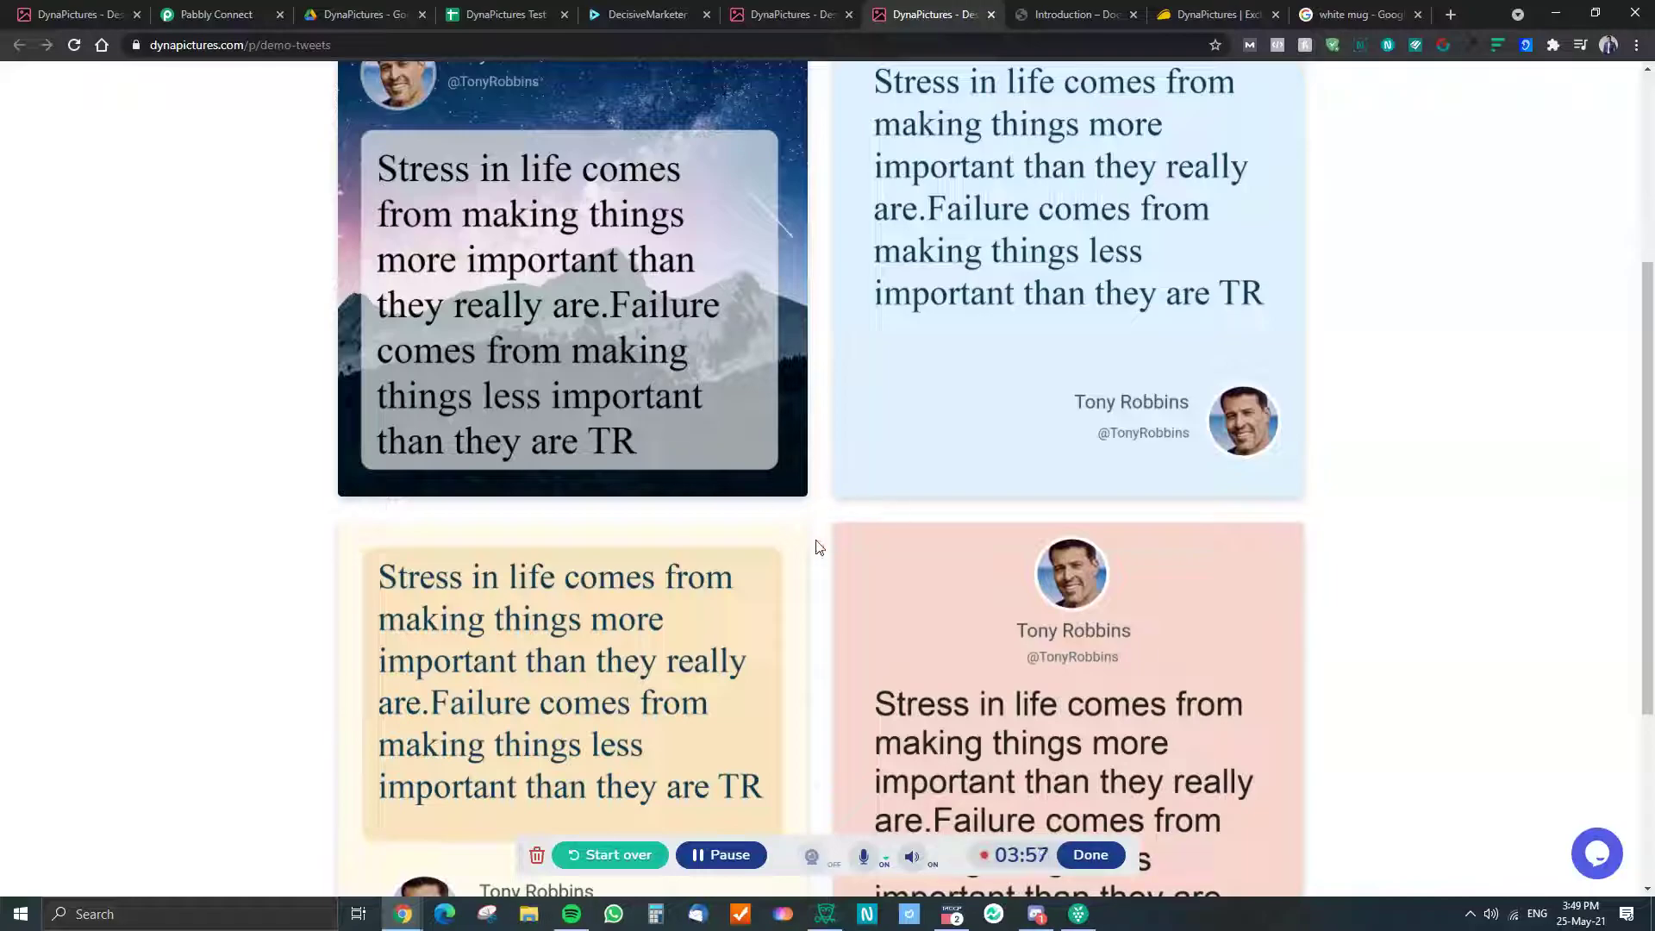
scroll(779, 552, "down", 3)
scroll(776, 543, "up", 7)
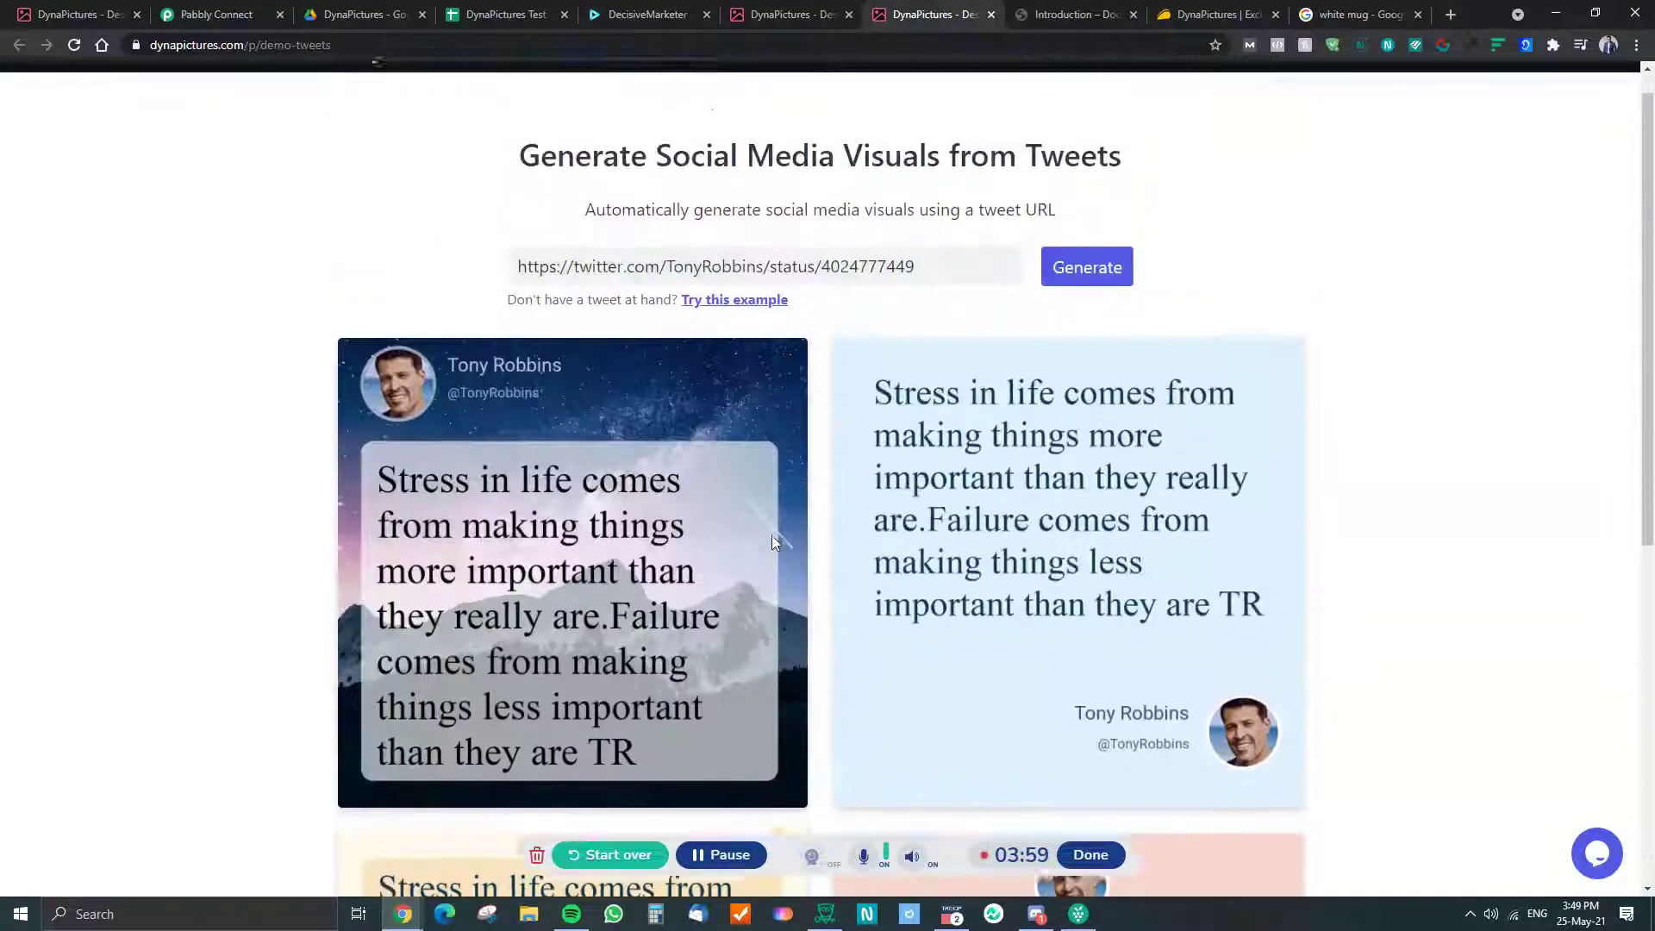
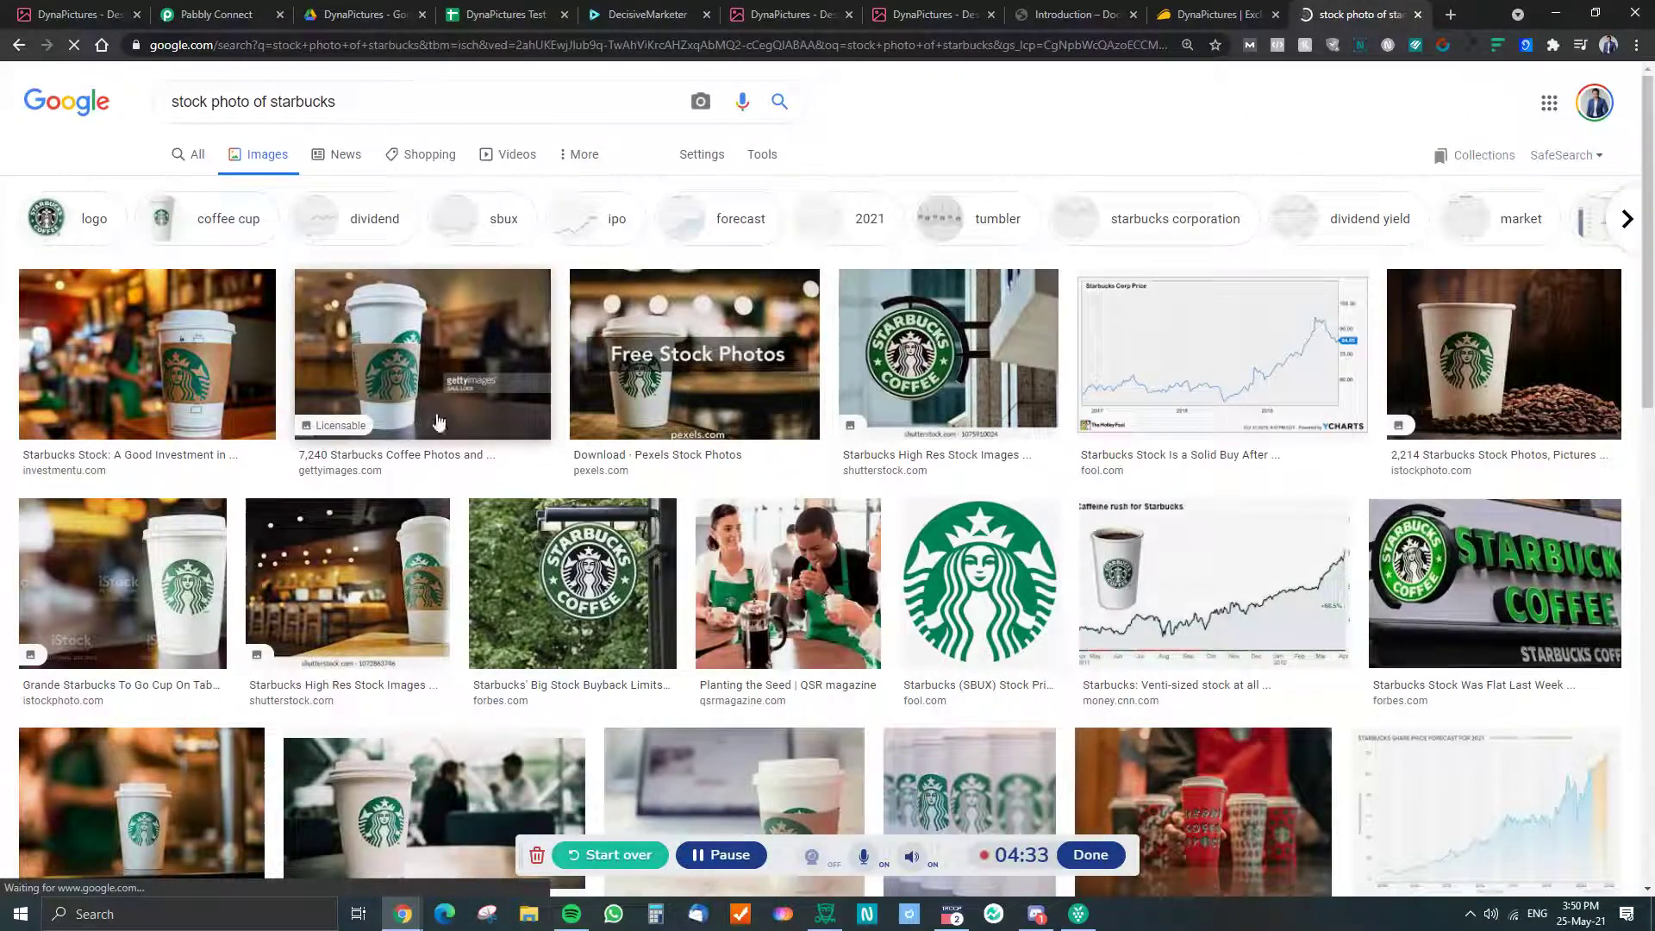
Refine the Google Images search to "stock photo of starbucks girl"
scroll(1033, 681, "down", 3)
scroll(1034, 682, "up", 3)
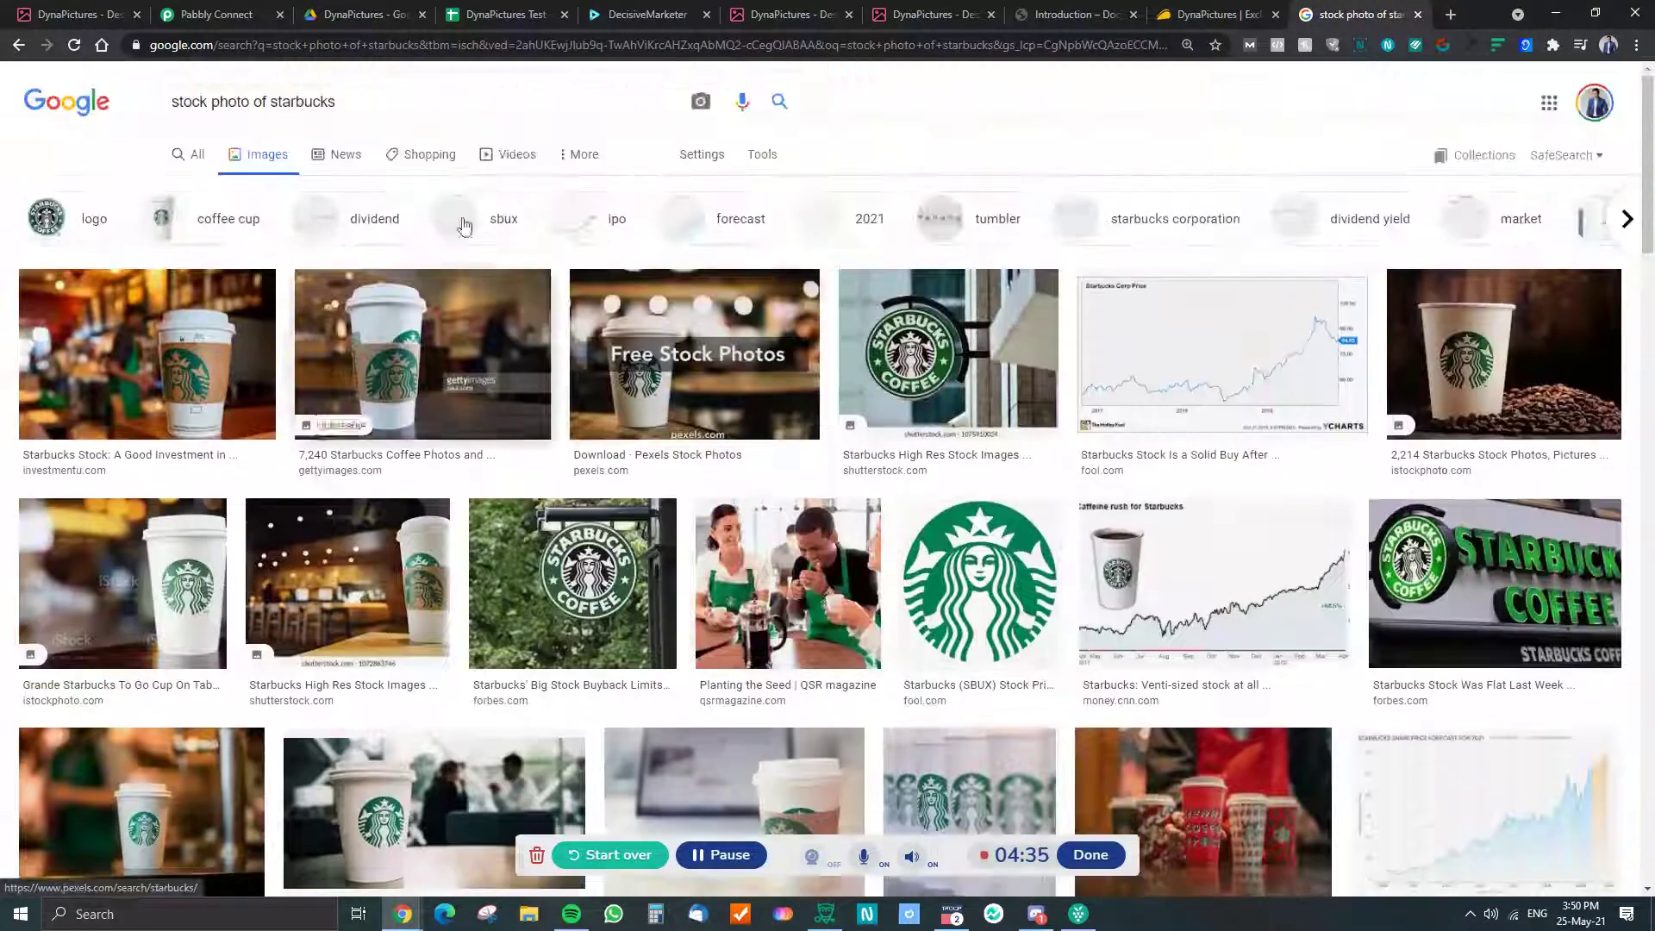
left_click(252, 102)
key("BackSpace")
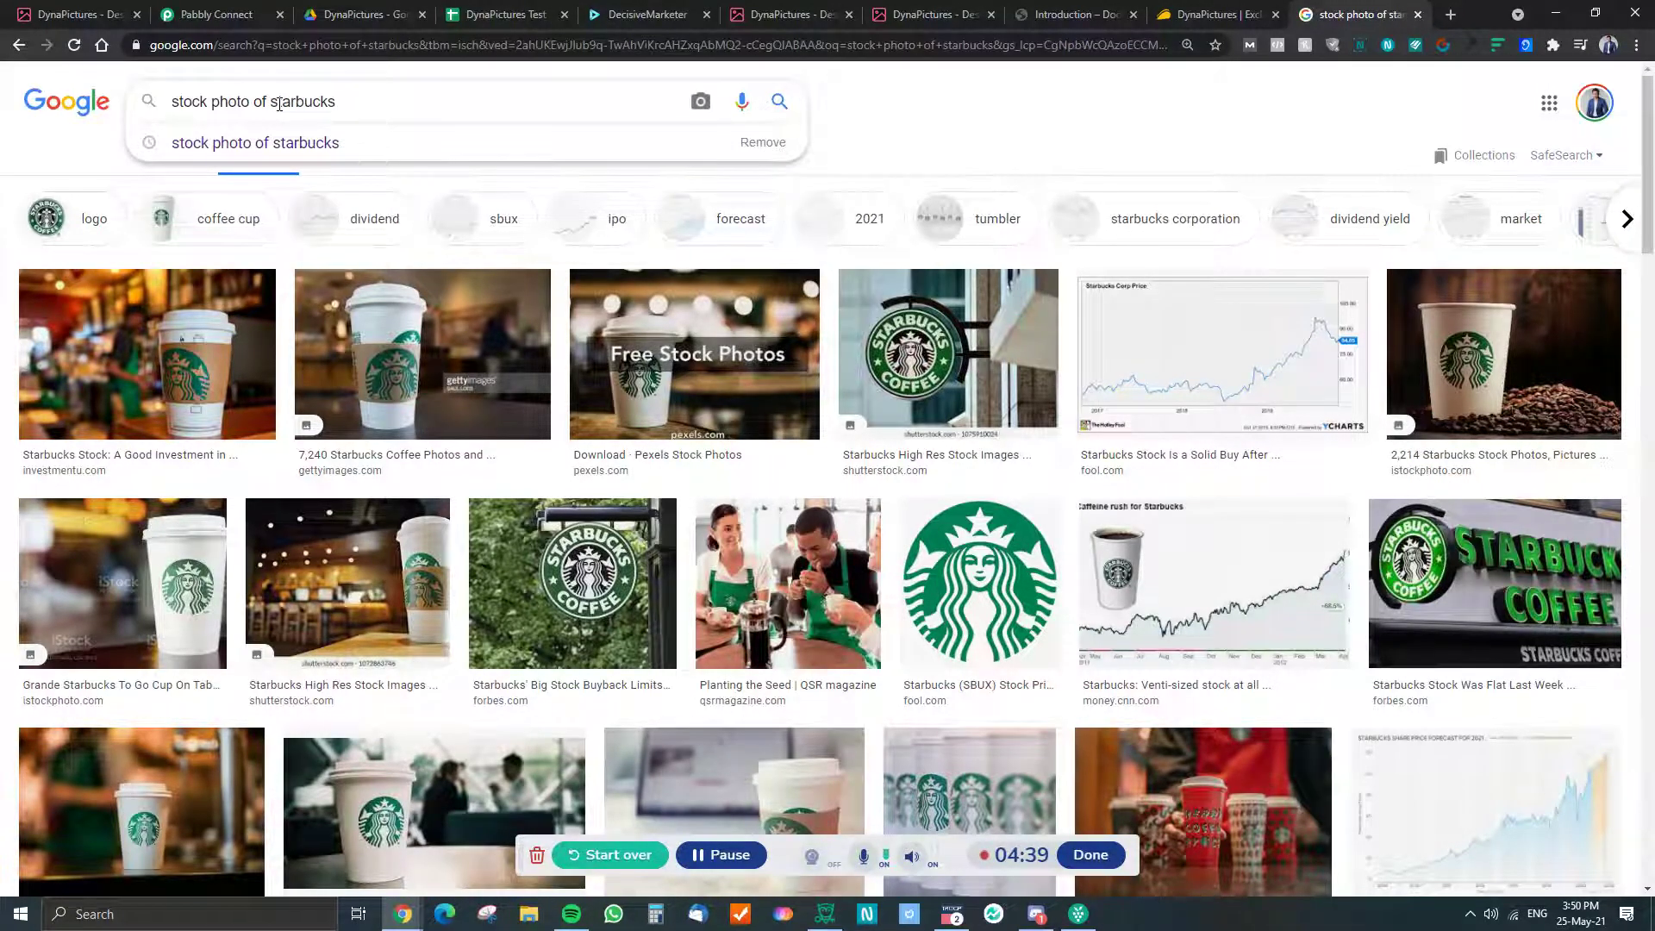
type("girl")
key("Return")
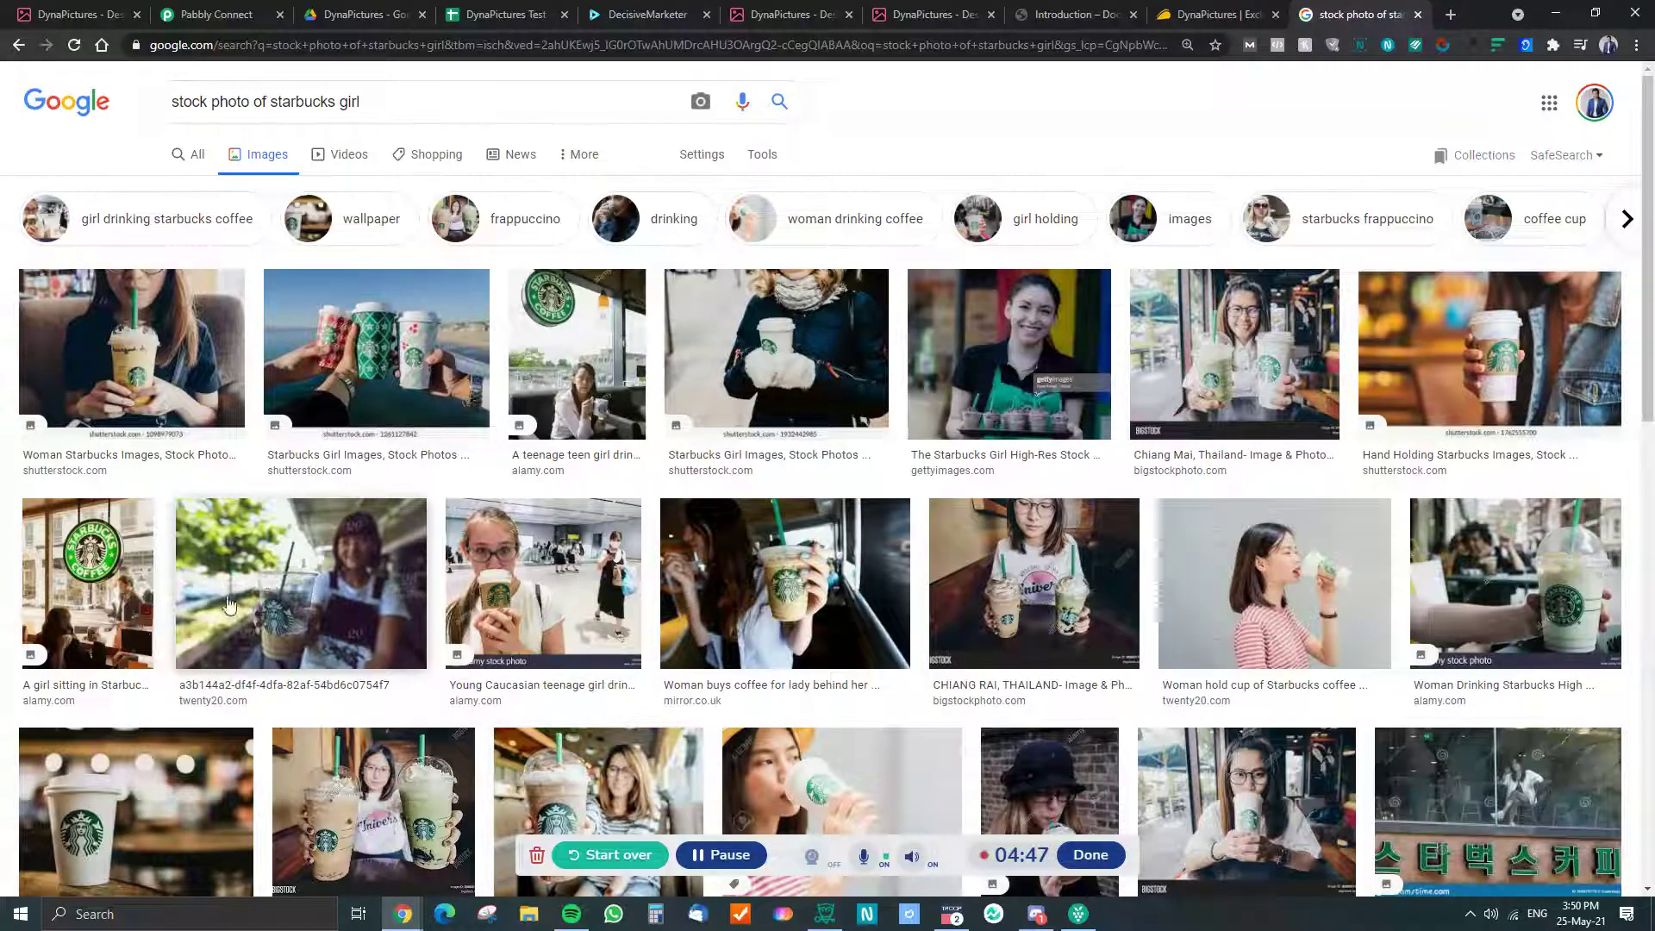
Preview the Shutterstock woman with a Starbucks cup, and the Bigstock photo of a woman holding two Starbucks drinks
left_click(132, 354)
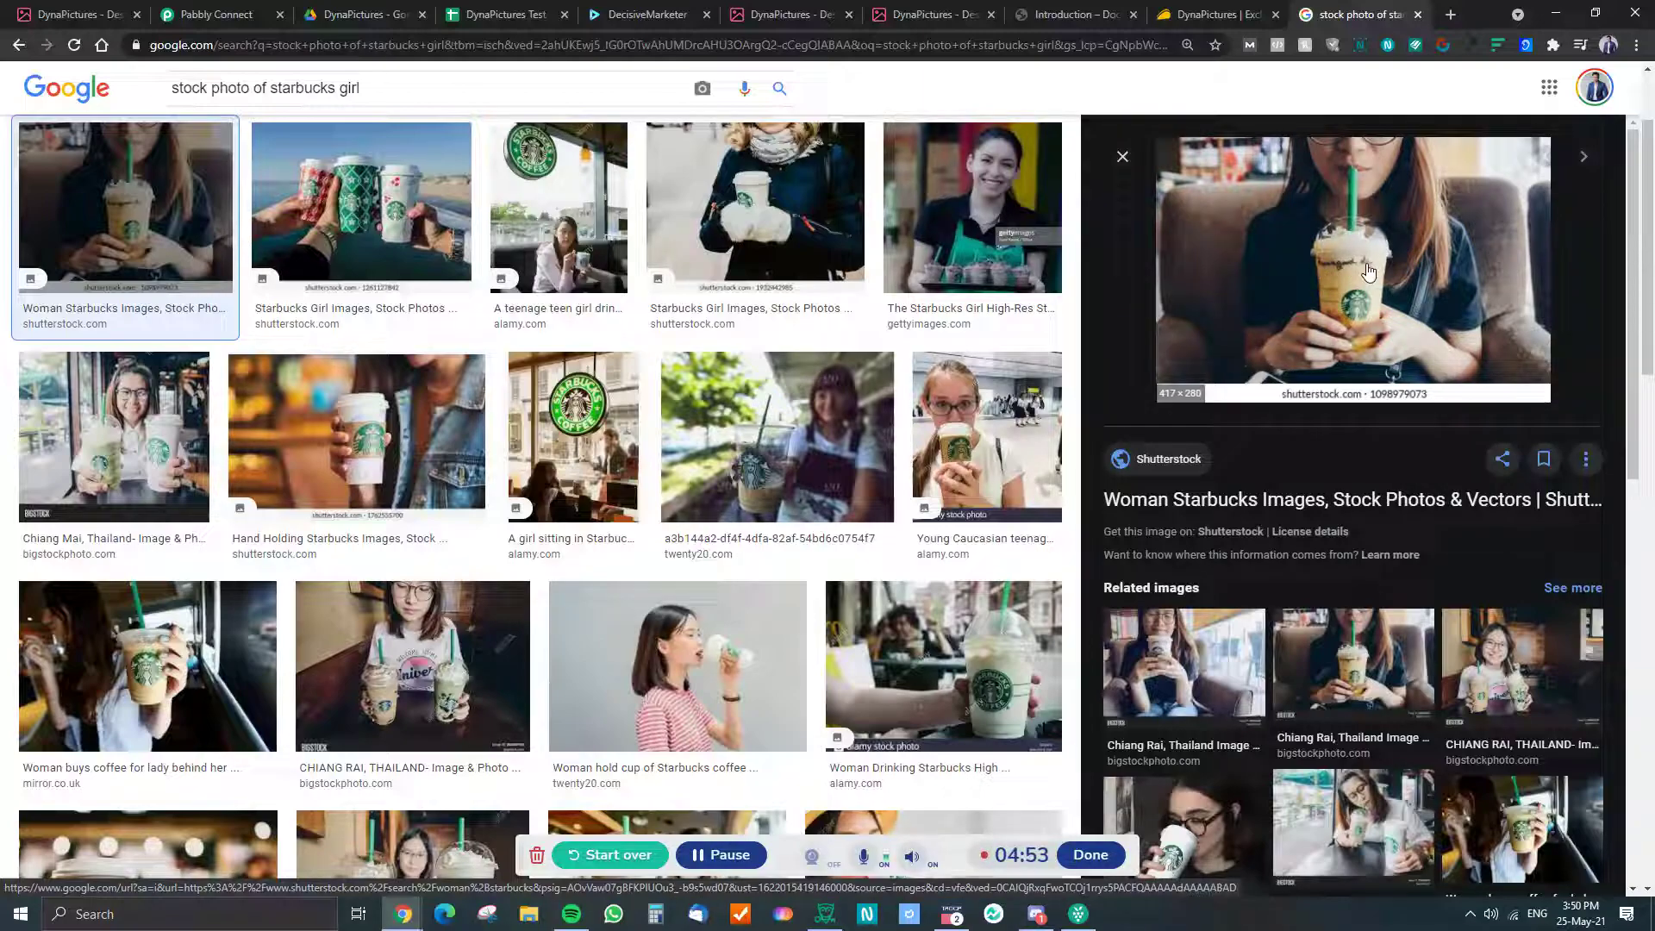
scroll(946, 655, "down", 1)
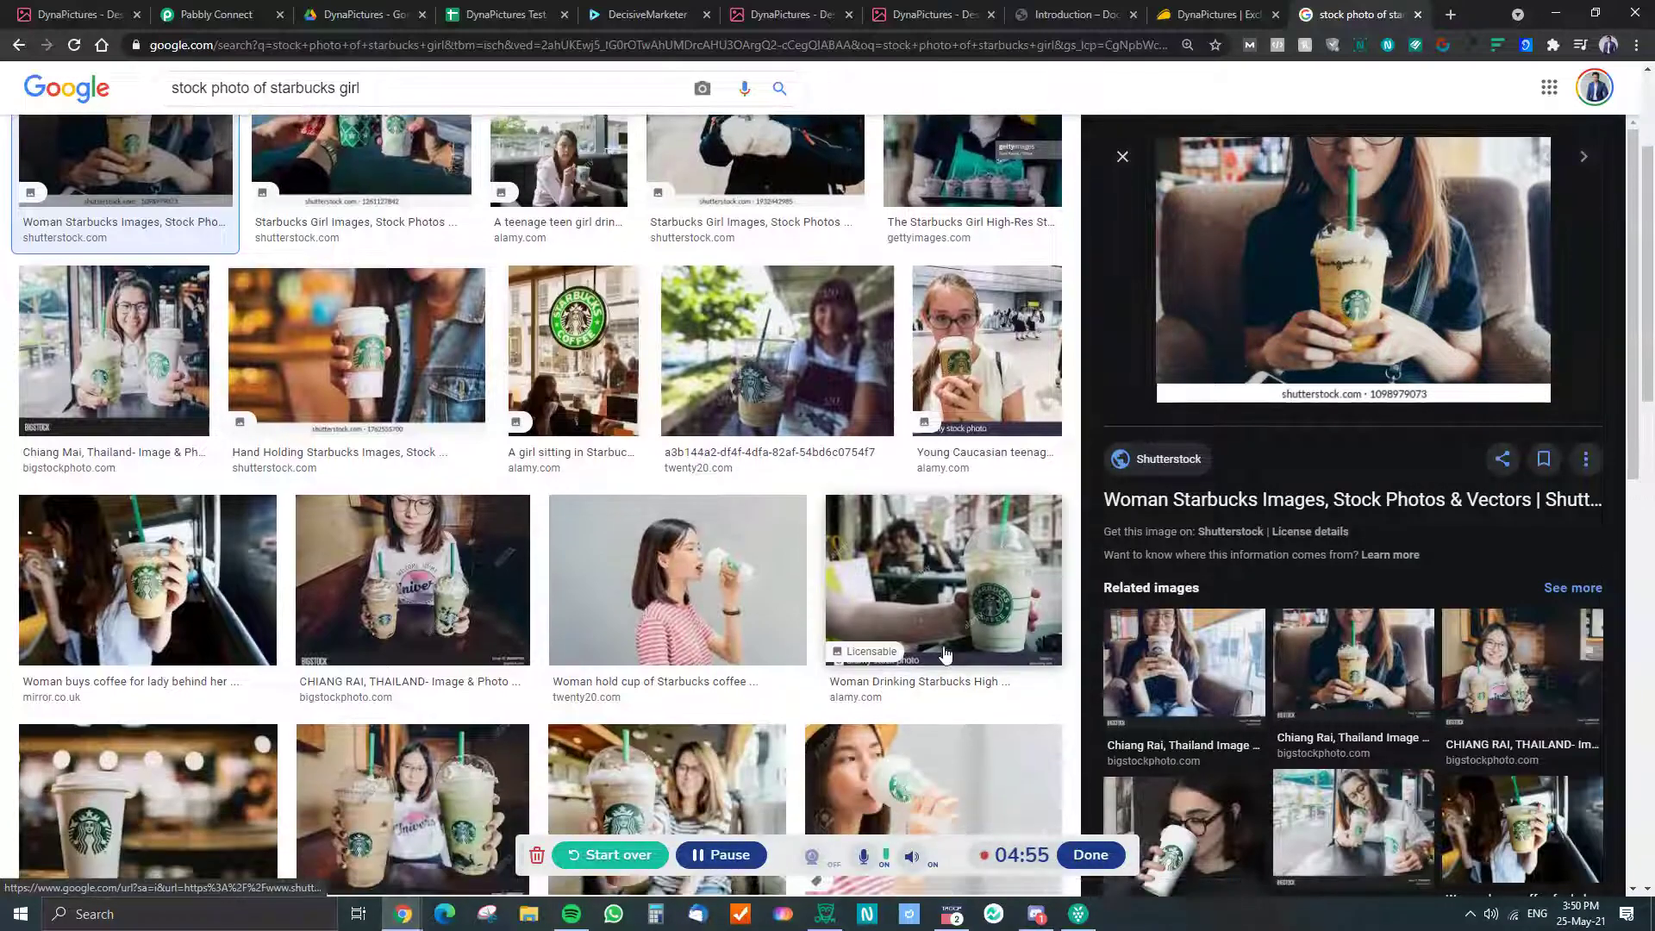
scroll(517, 569, "down", 3)
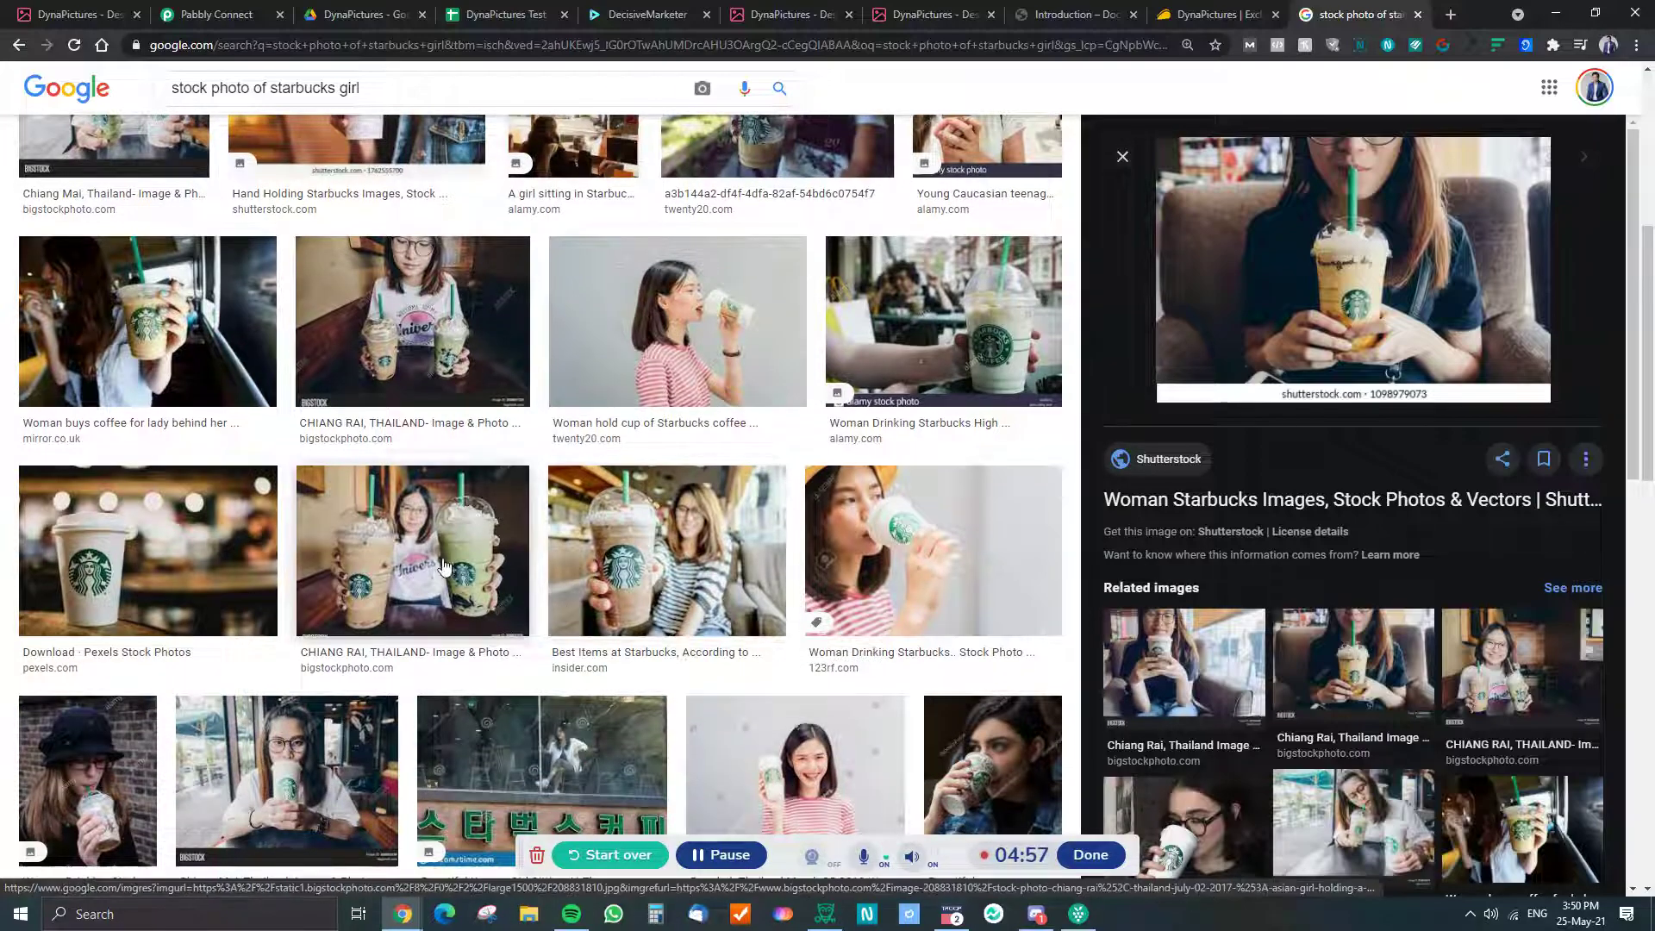
left_click(444, 566)
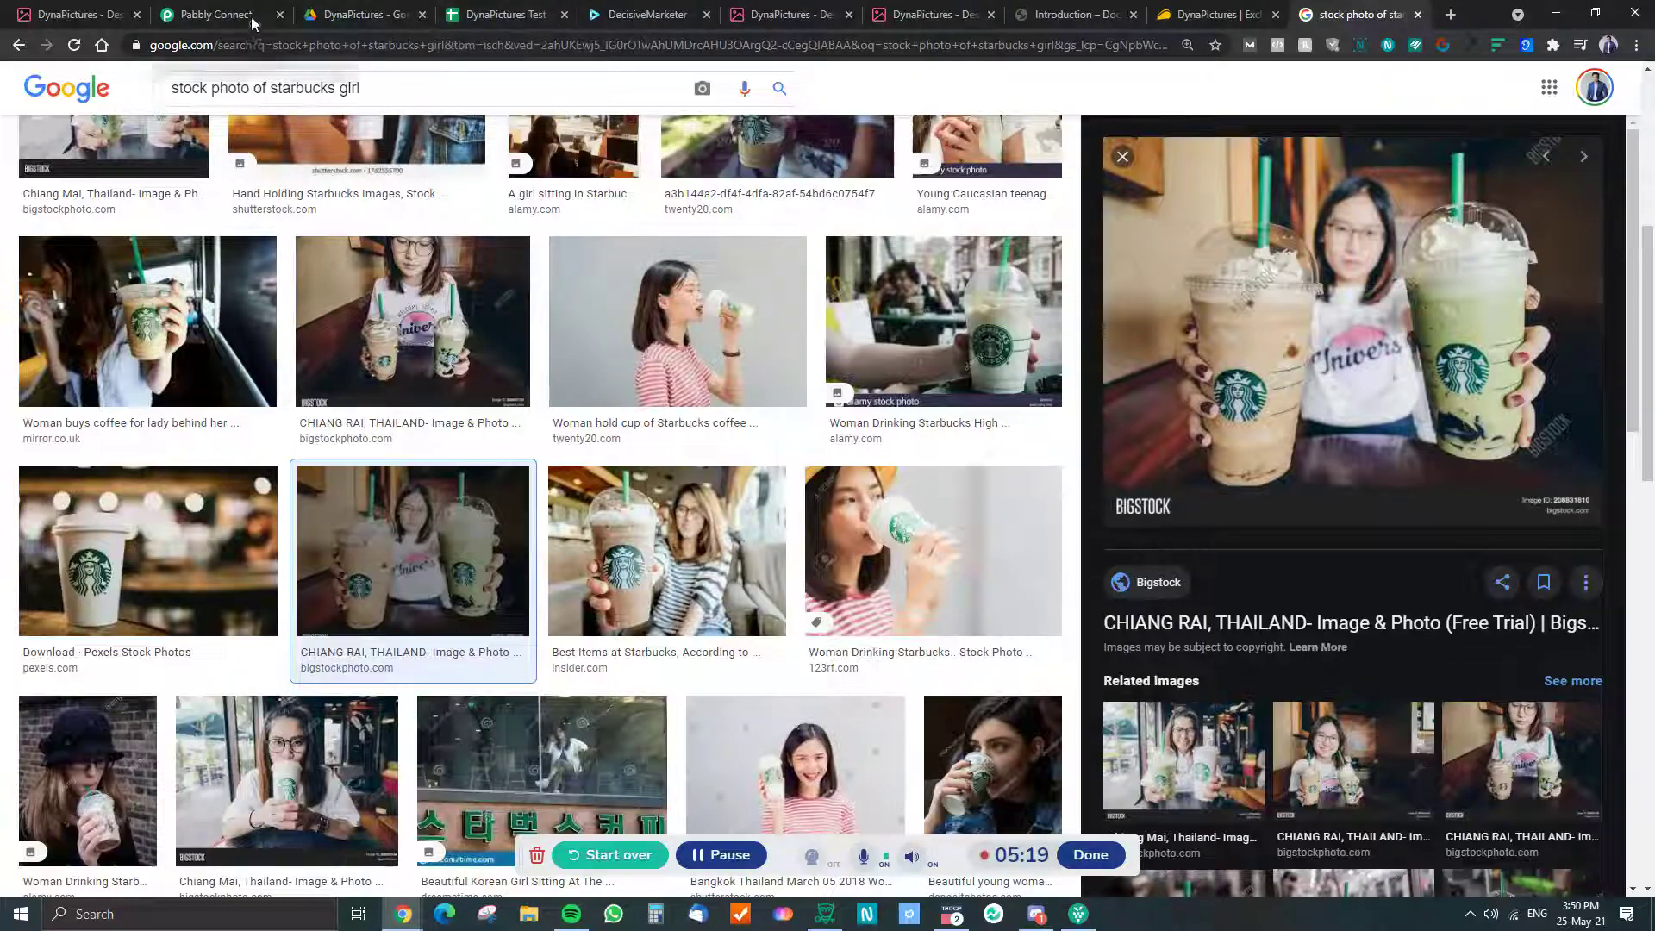
Glance at the Pabbly Connect workflow and the tweet demo, and return to the DynaPictures homepage's Automation for section
left_click(207, 12)
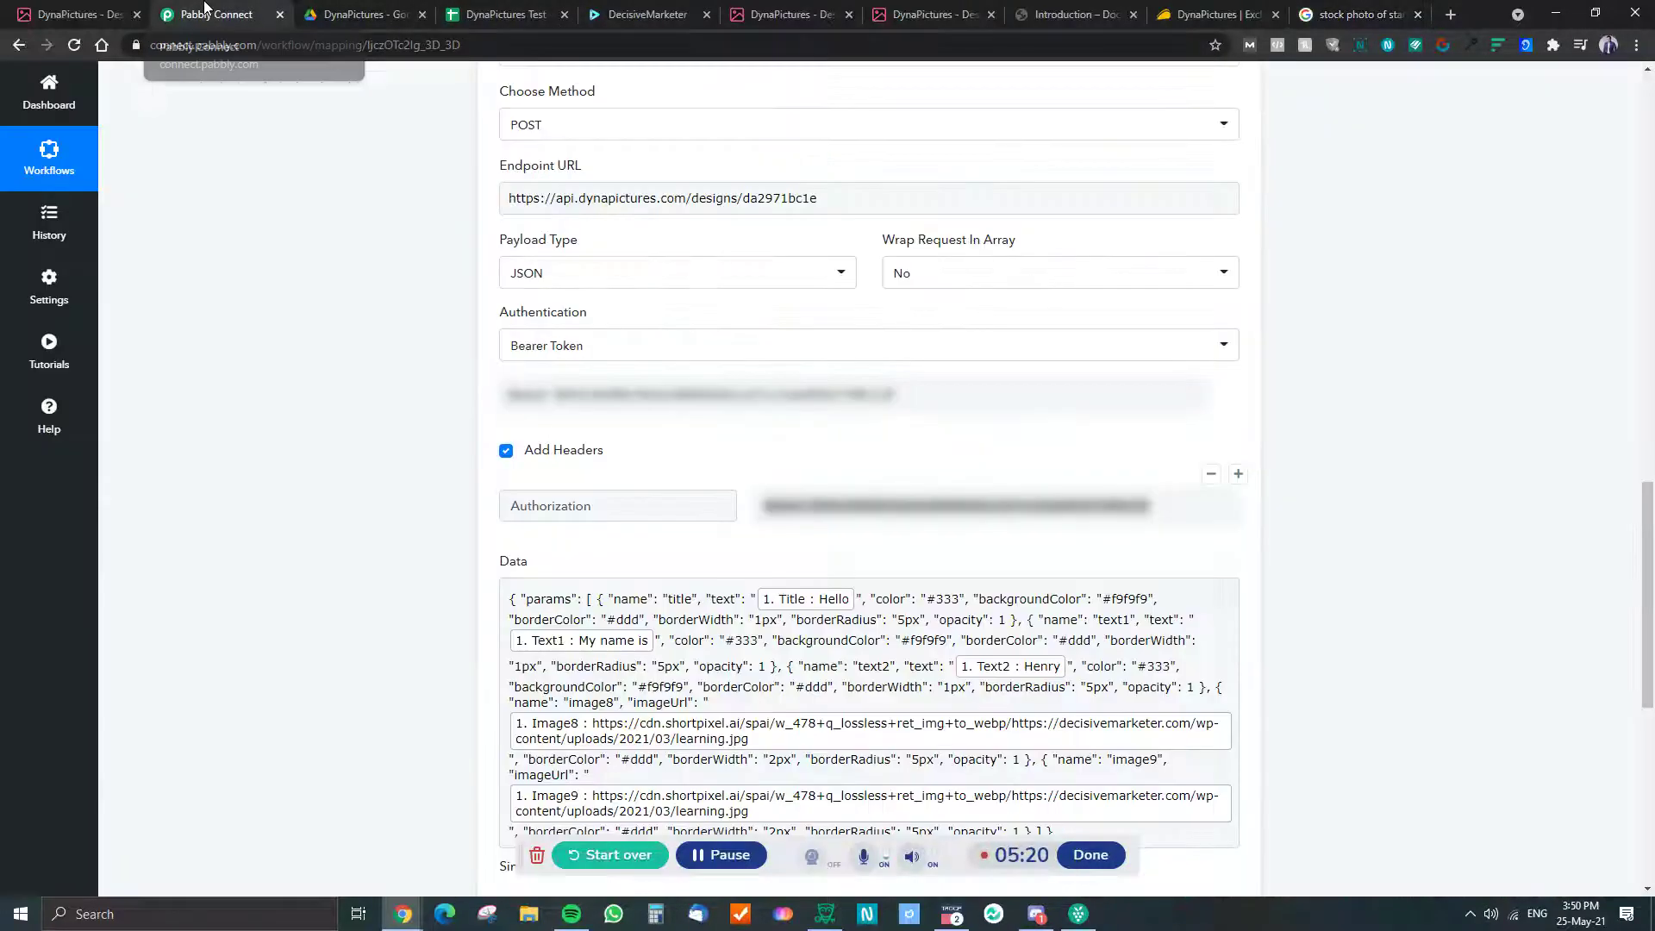
left_click(944, 12)
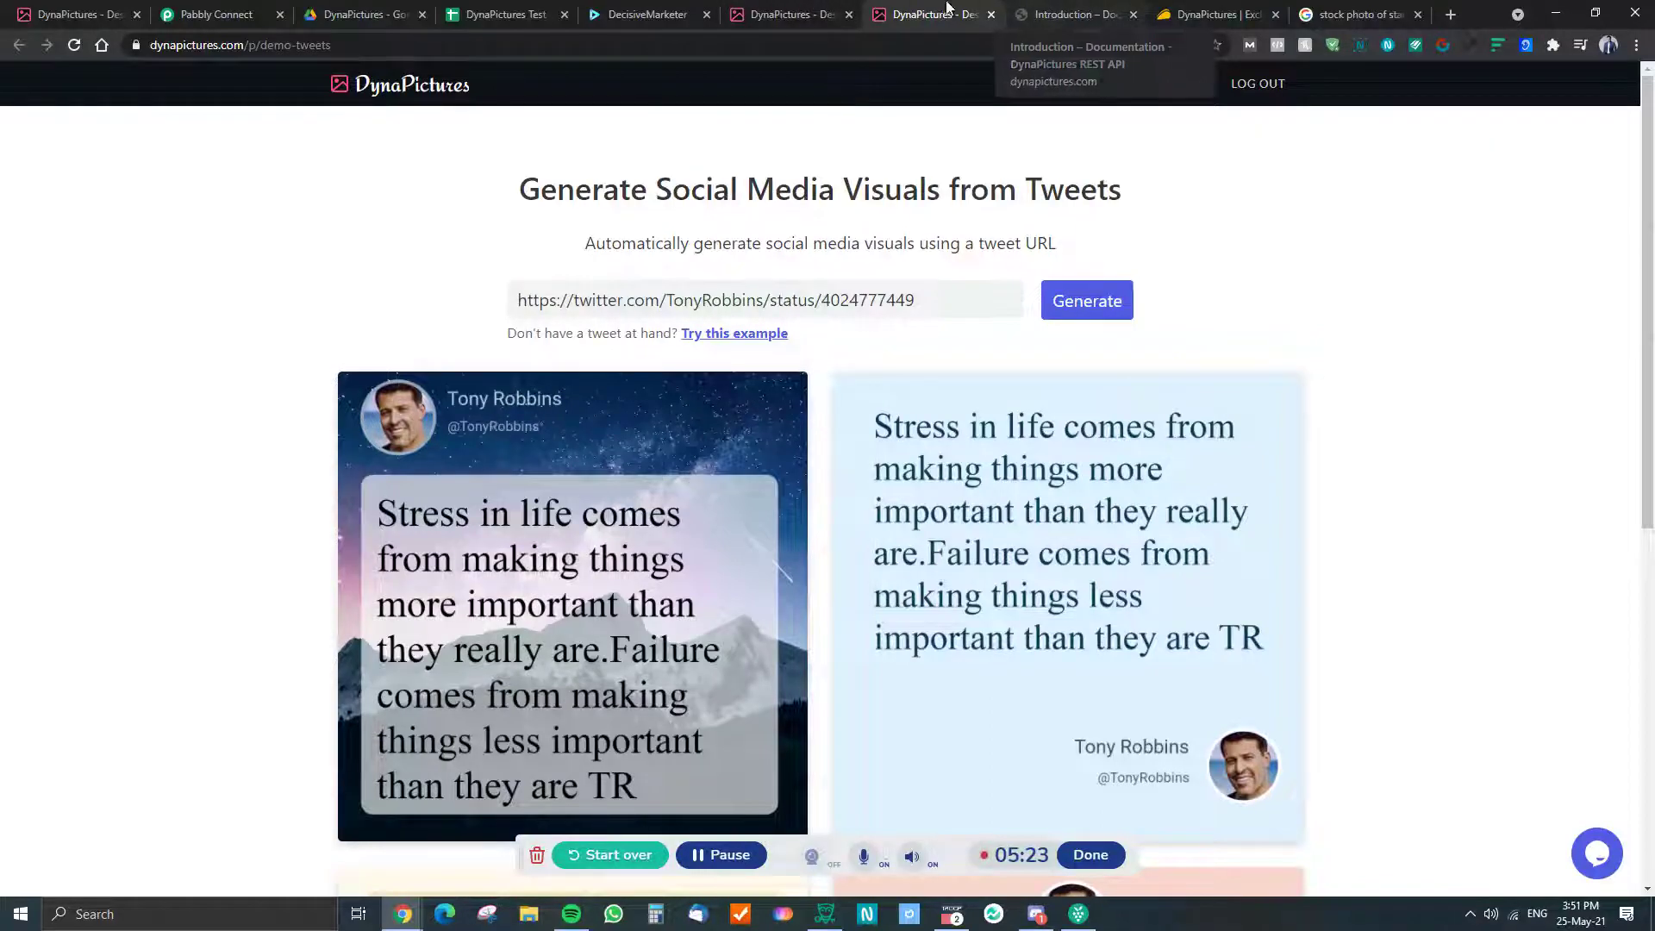
left_click(819, 13)
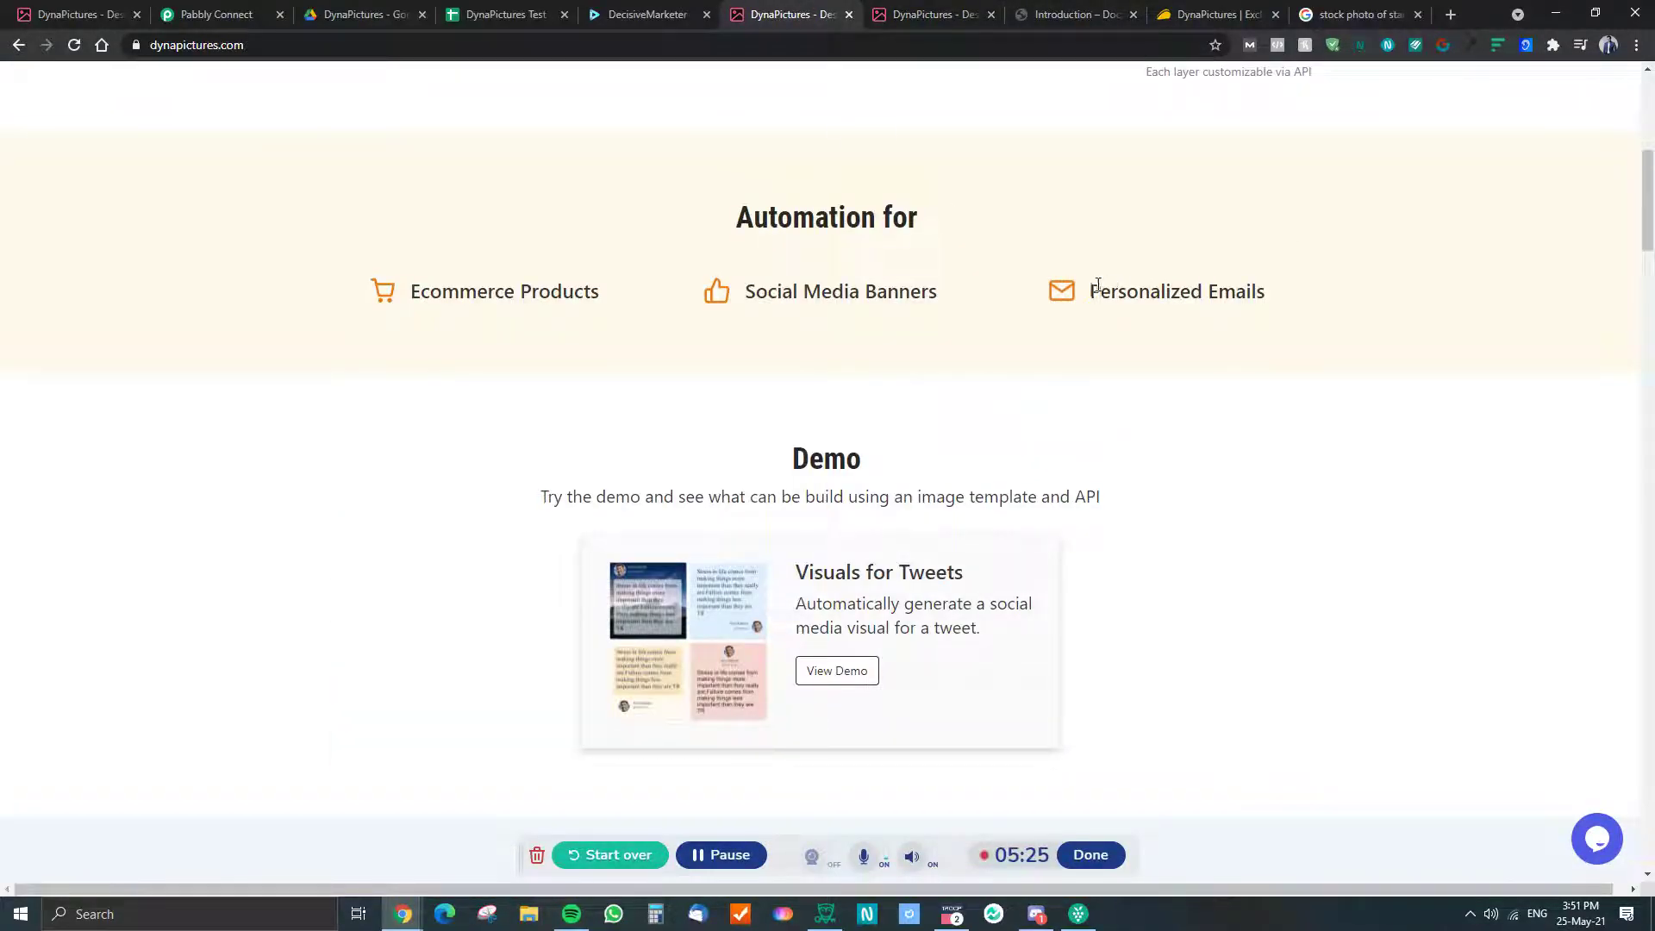
Review the DynaPictures homepage's headline, Automation for and Demo sections, glance at the tweet-visuals demo, and highlight the main heading
scroll(1145, 414, "down", 4)
scroll(779, 338, "up", 2)
scroll(779, 338, "down", 4)
scroll(953, 351, "up", 12)
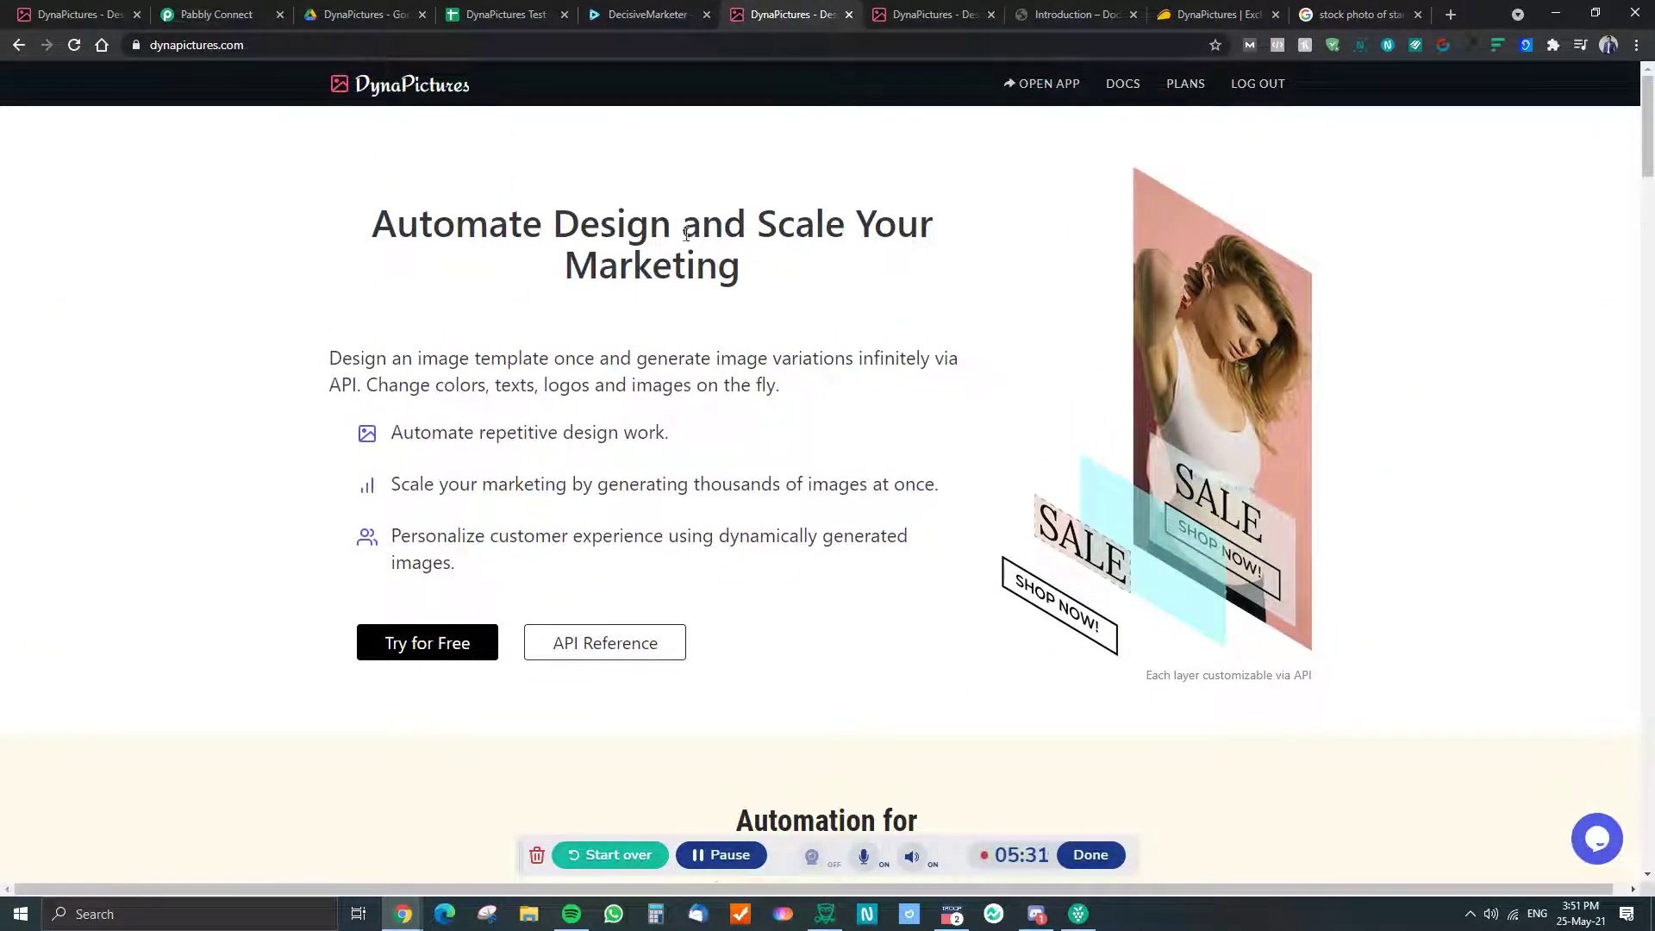
scroll(919, 401, "down", 3)
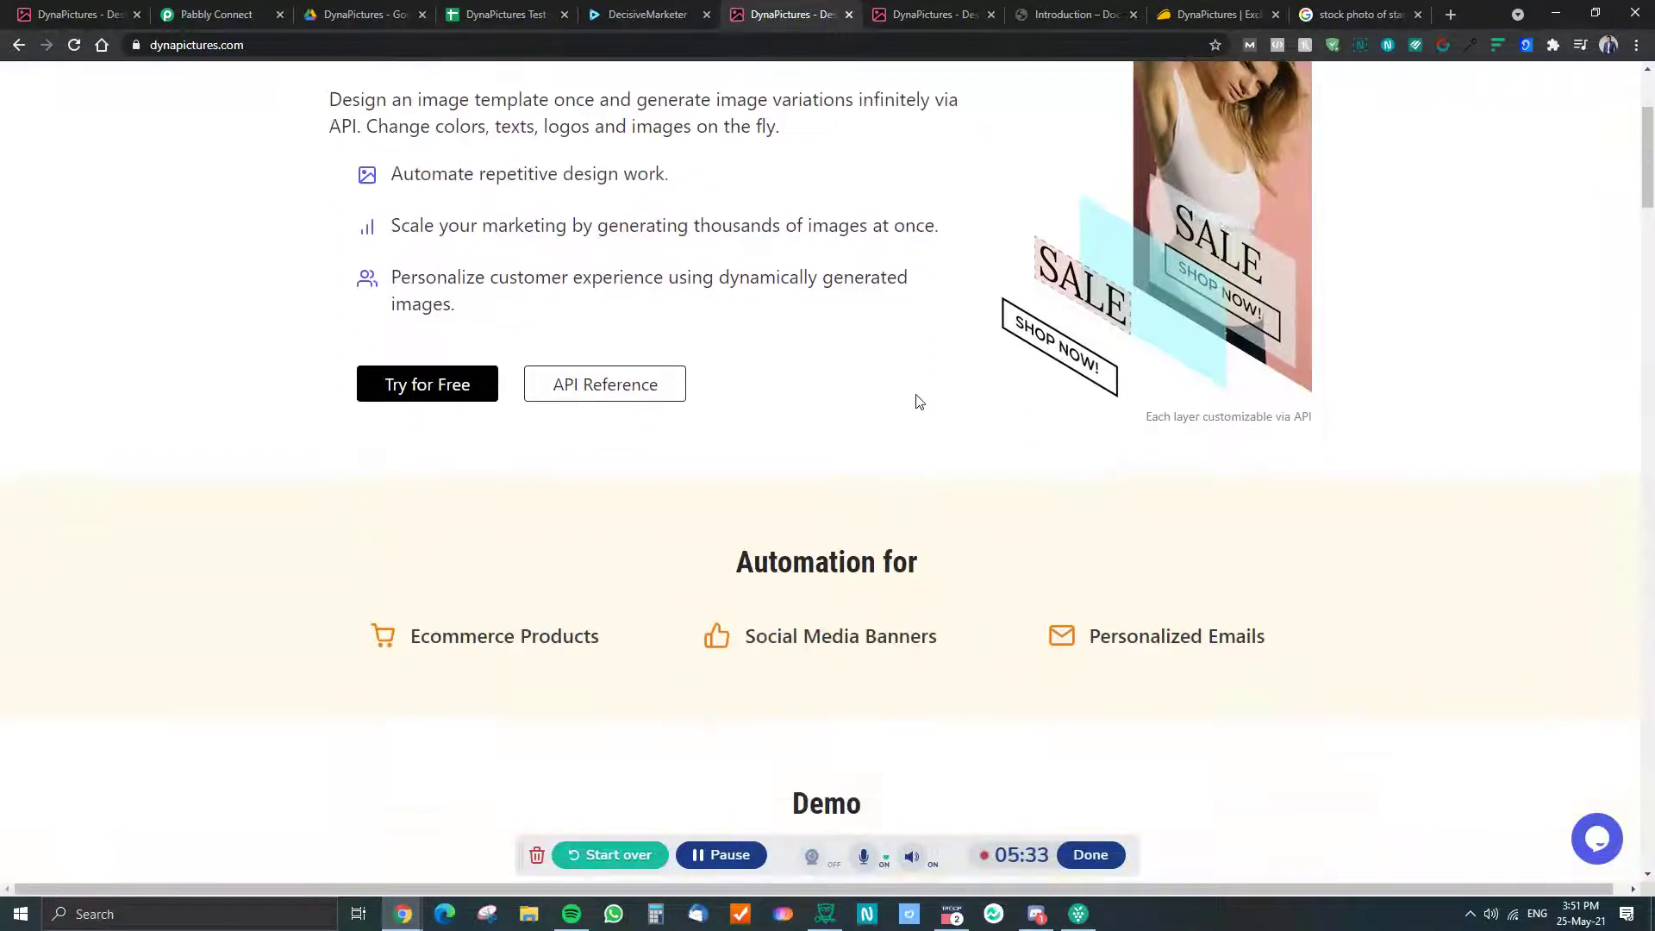
scroll(862, 465, "down", 5)
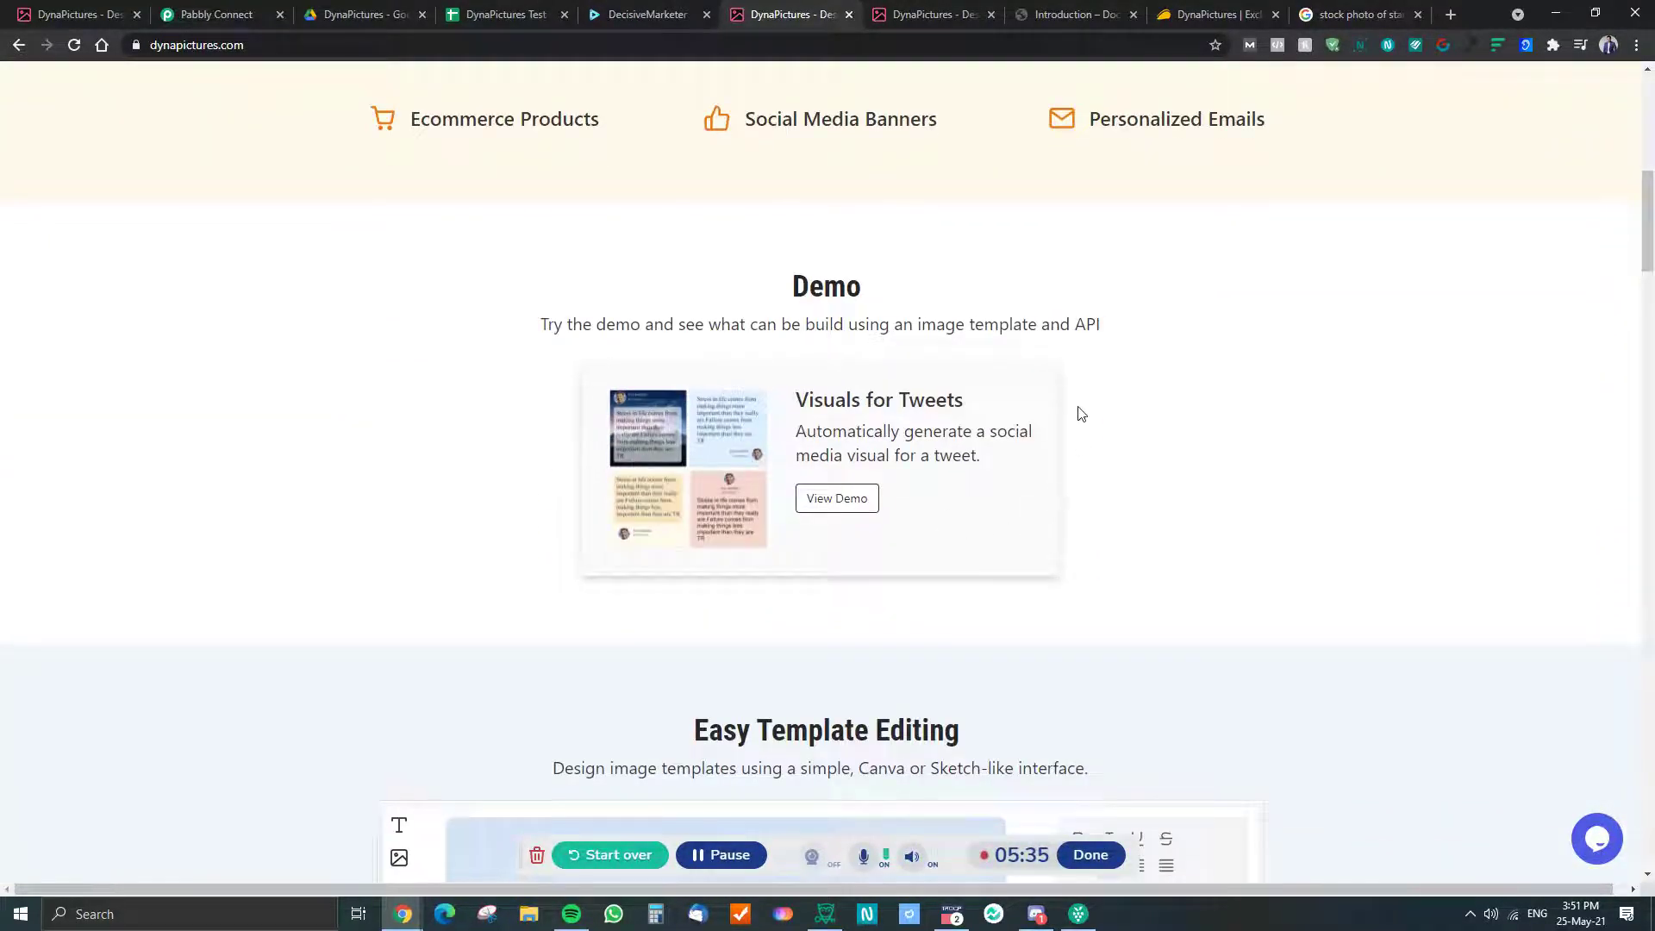
scroll(935, 469, "up", 8)
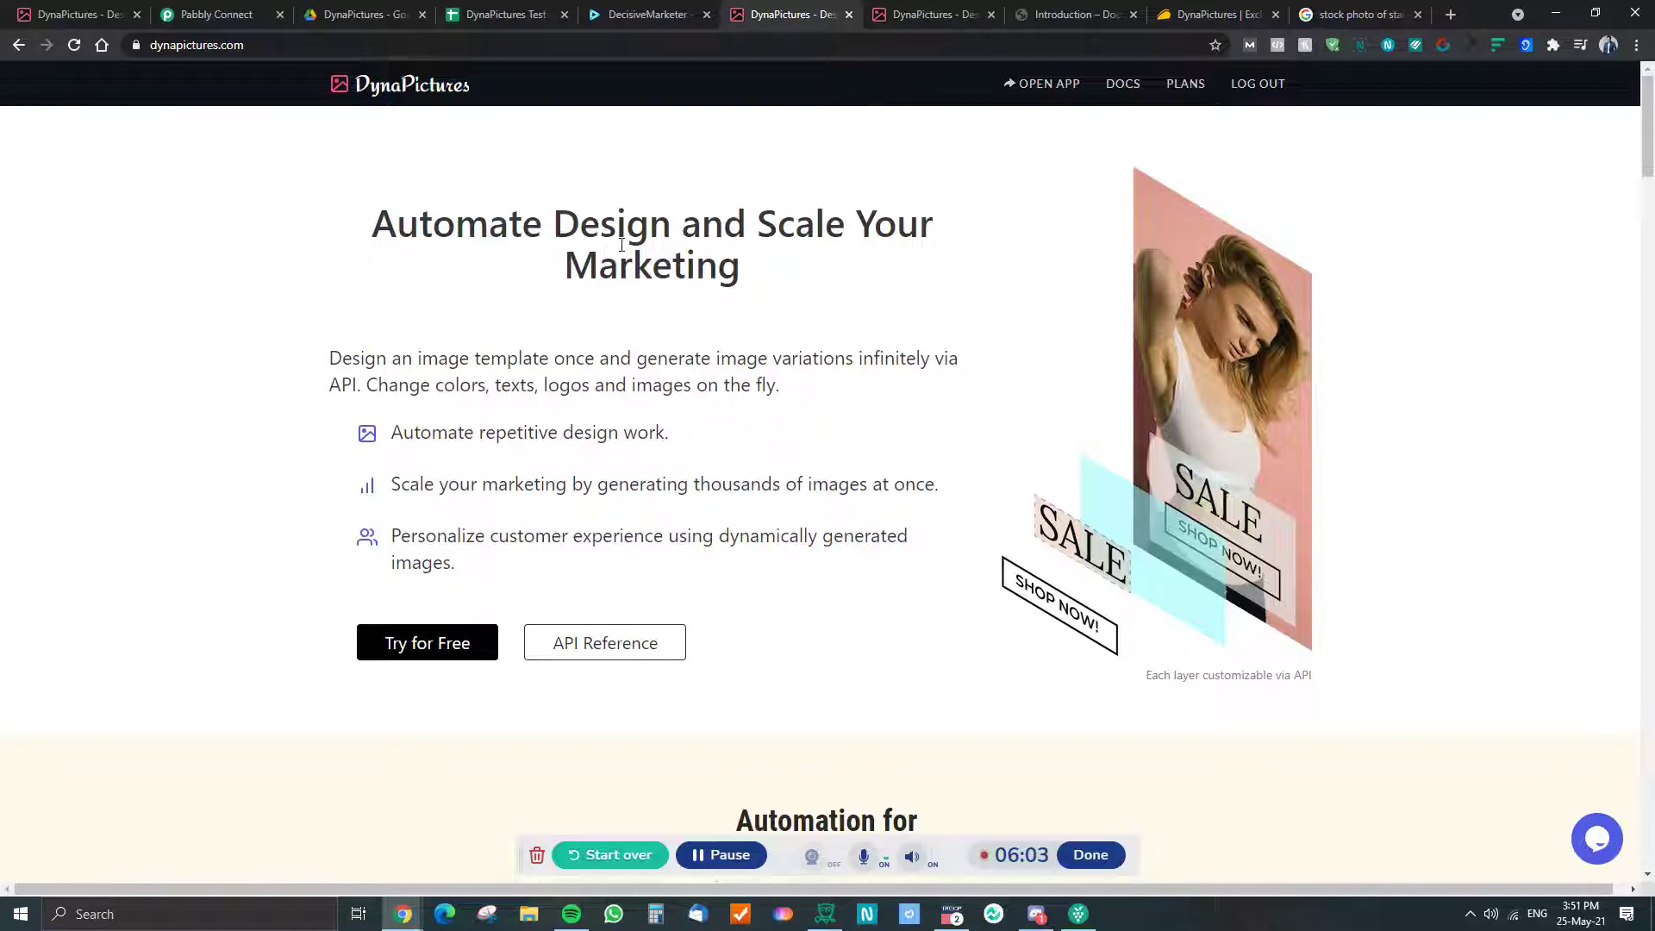
left_click(923, 12)
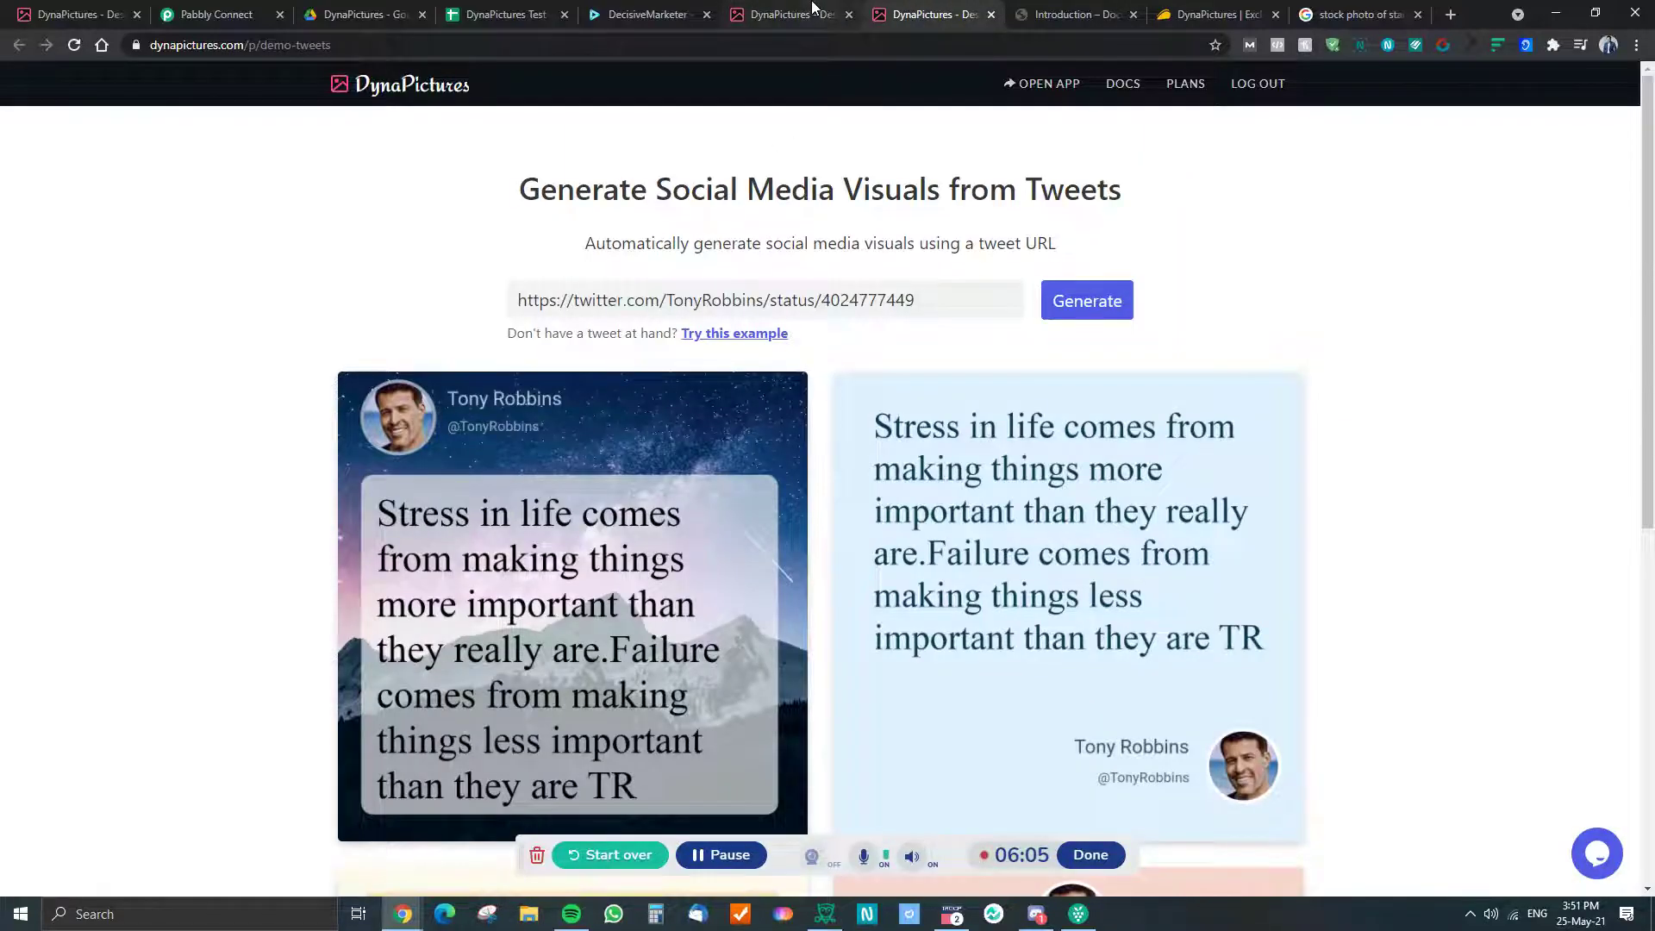
left_click(828, 14)
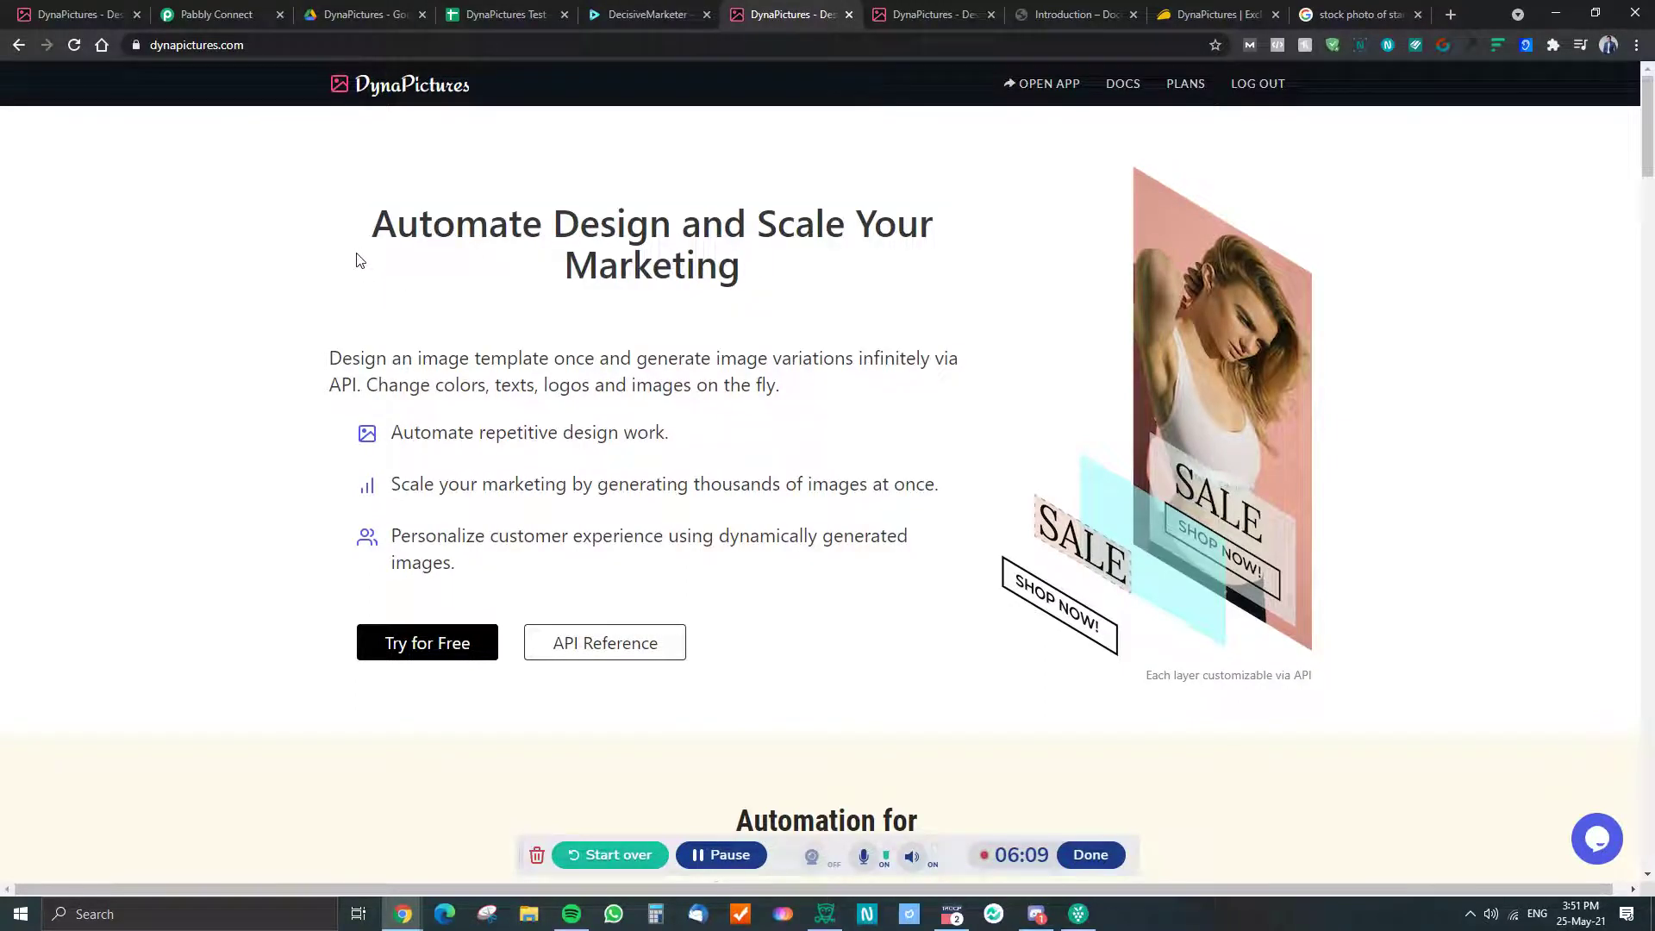
left_click_drag(710, 267, 455, 229)
left_click(434, 241)
Switch to the DynaPictures app, leave the API console, browse the image templates and open the Announcement - Purple template
left_click(52, 9)
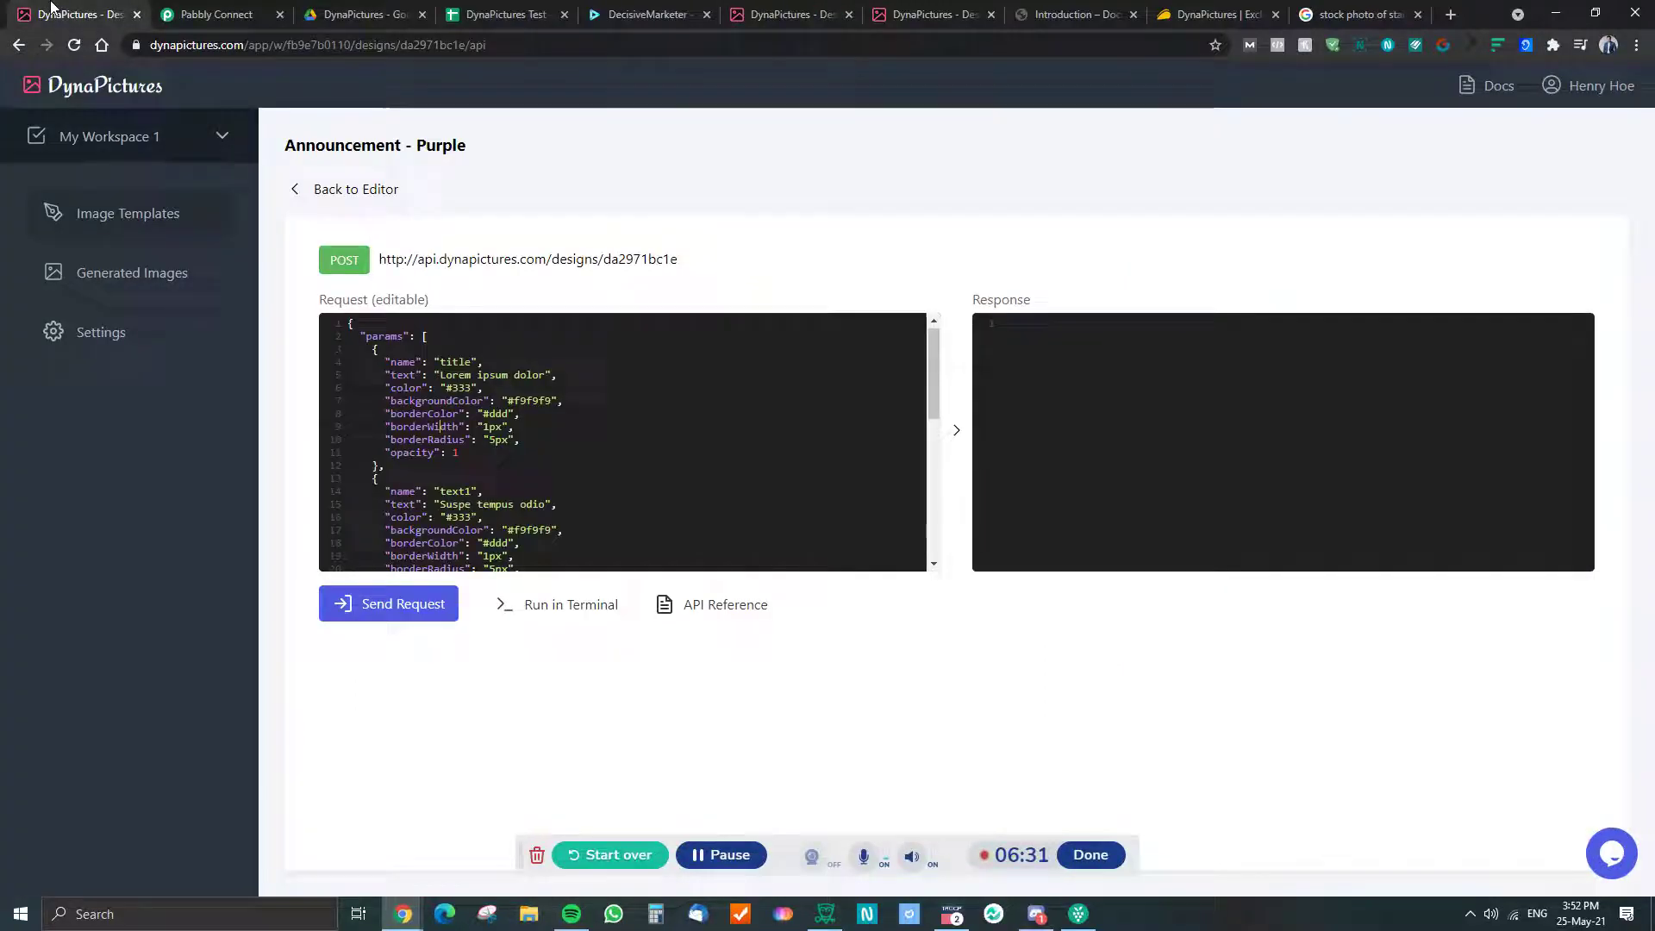
left_click(207, 10)
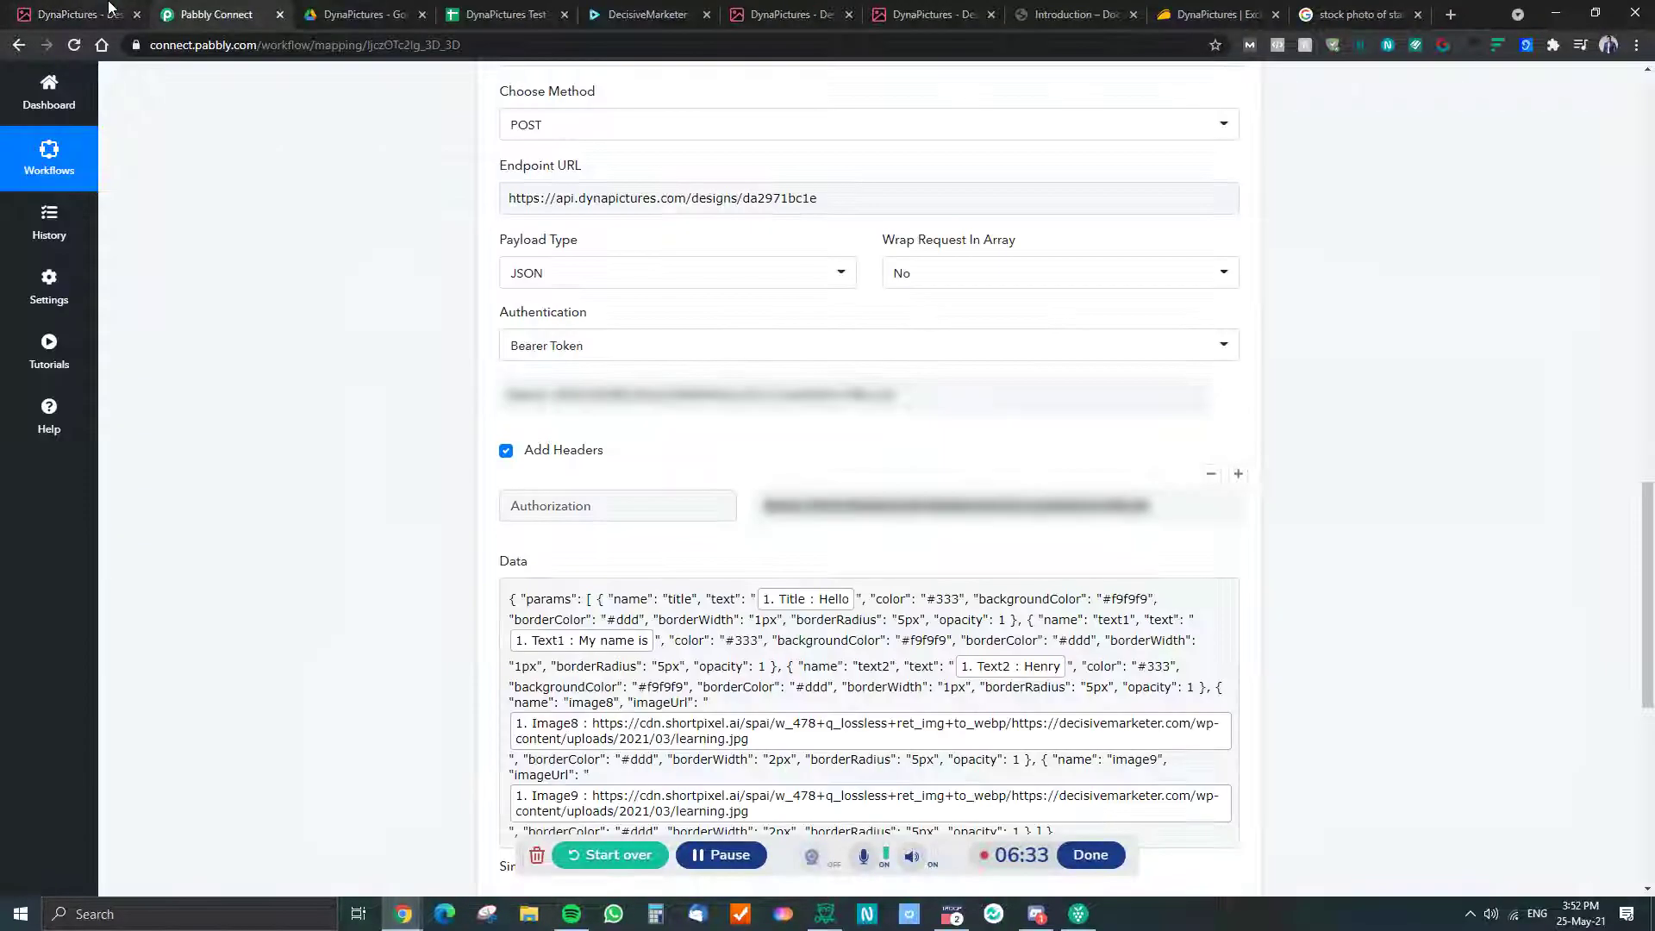
left_click(77, 13)
left_click(331, 186)
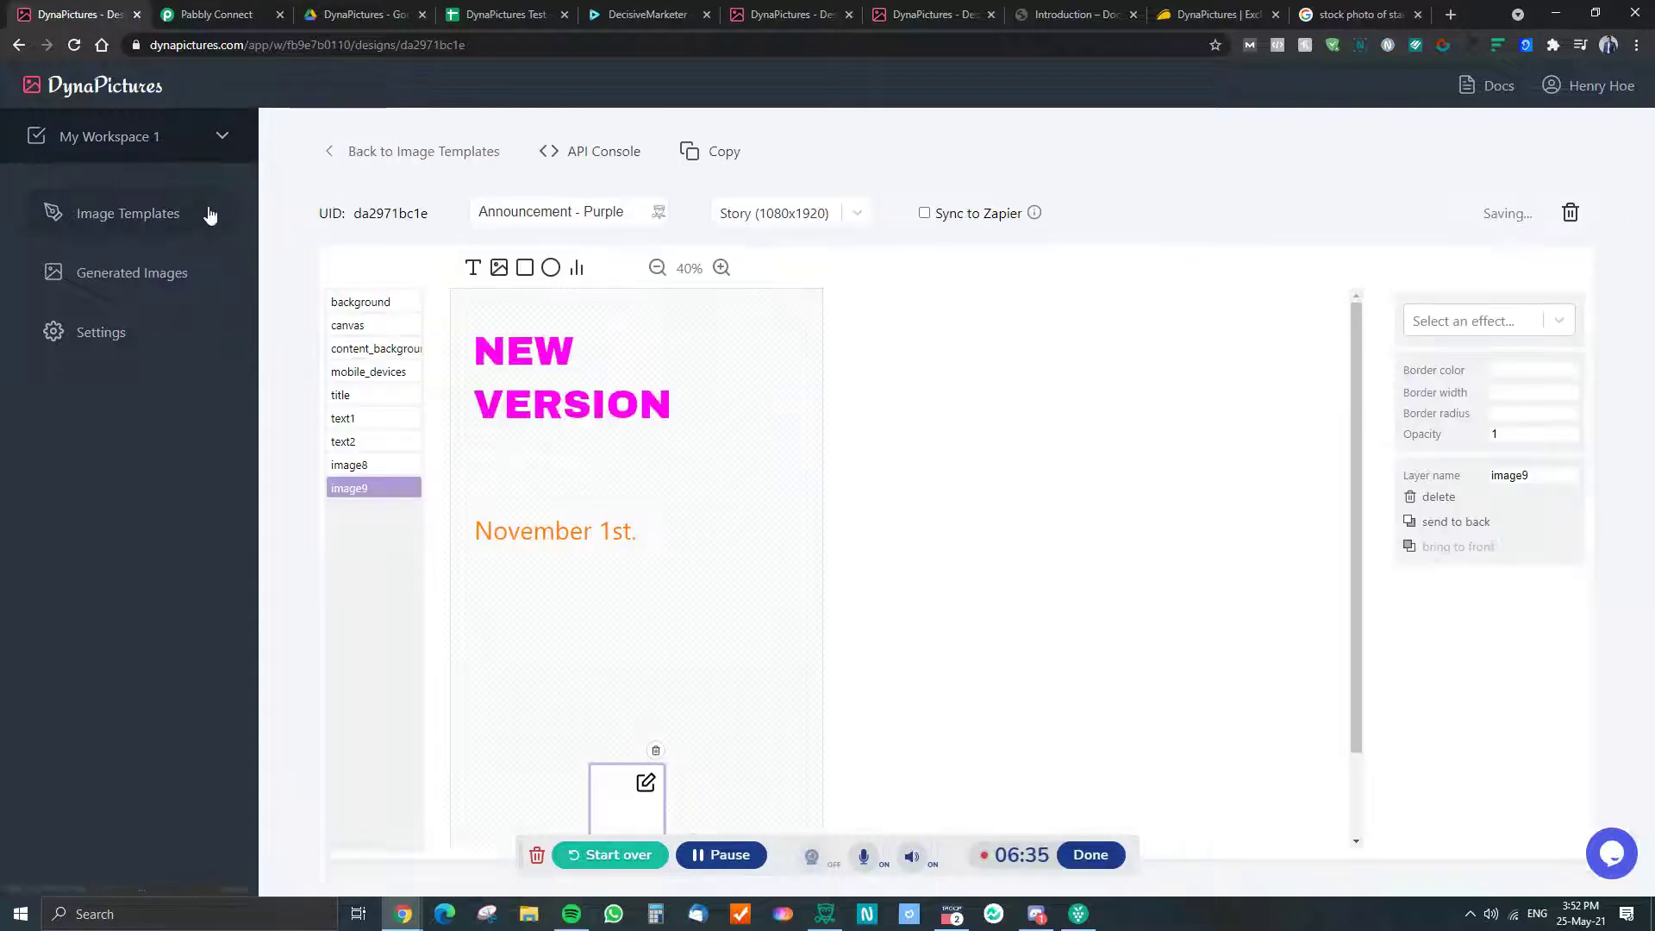
left_click(140, 212)
scroll(689, 319, "down", 8)
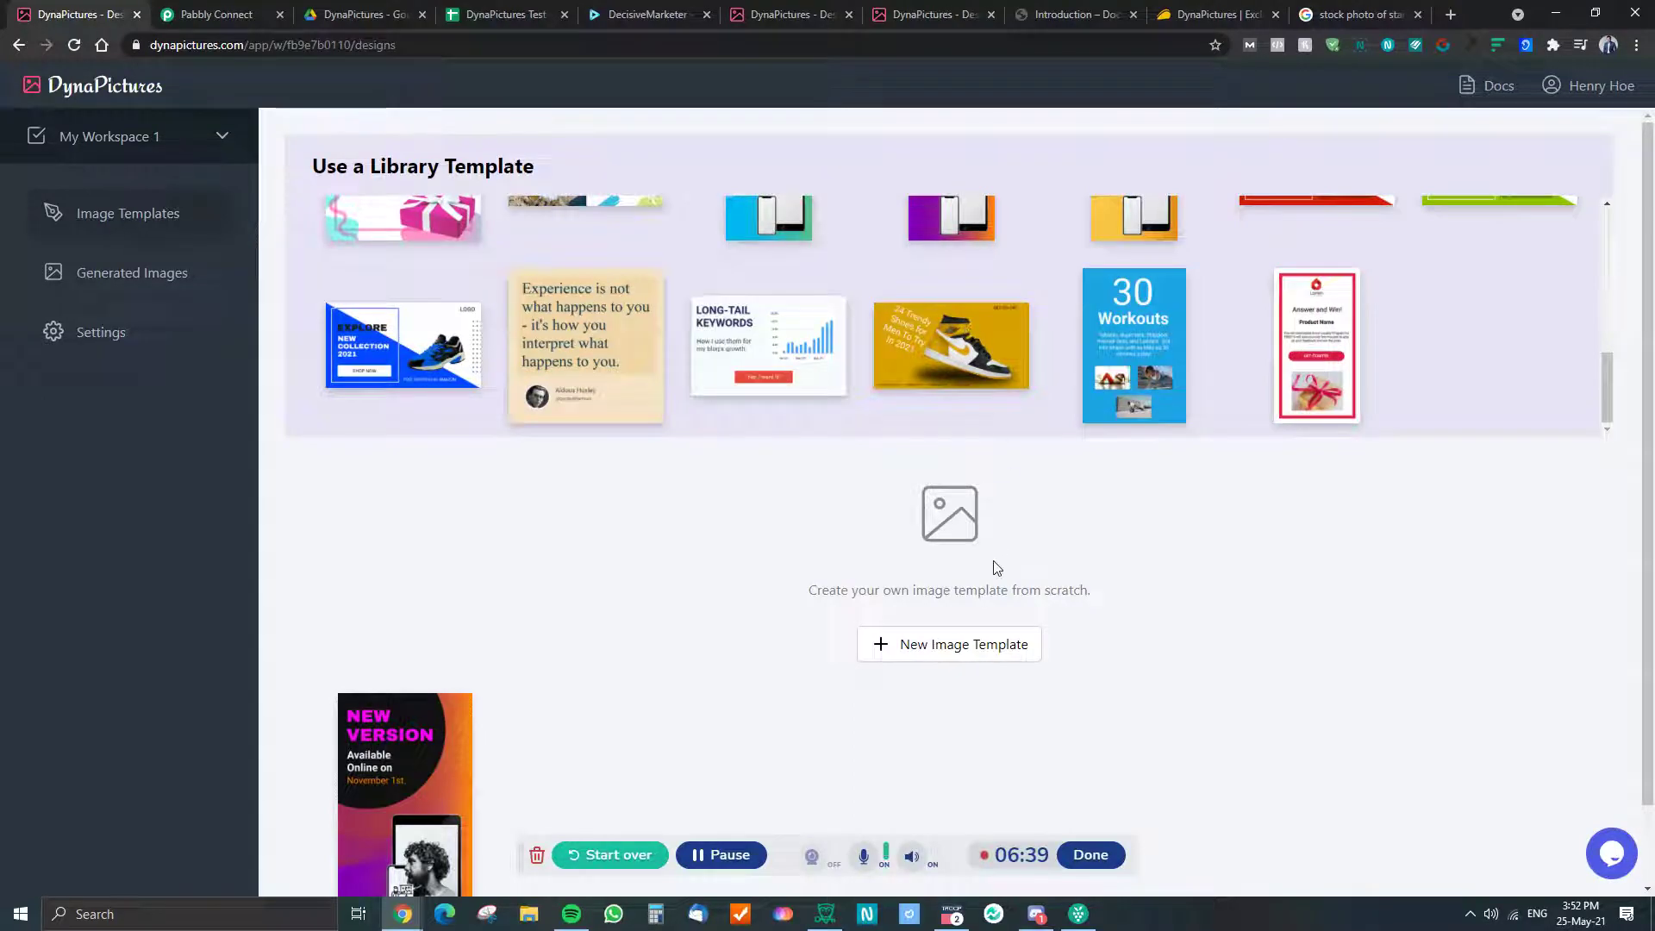
scroll(604, 693, "down", 1)
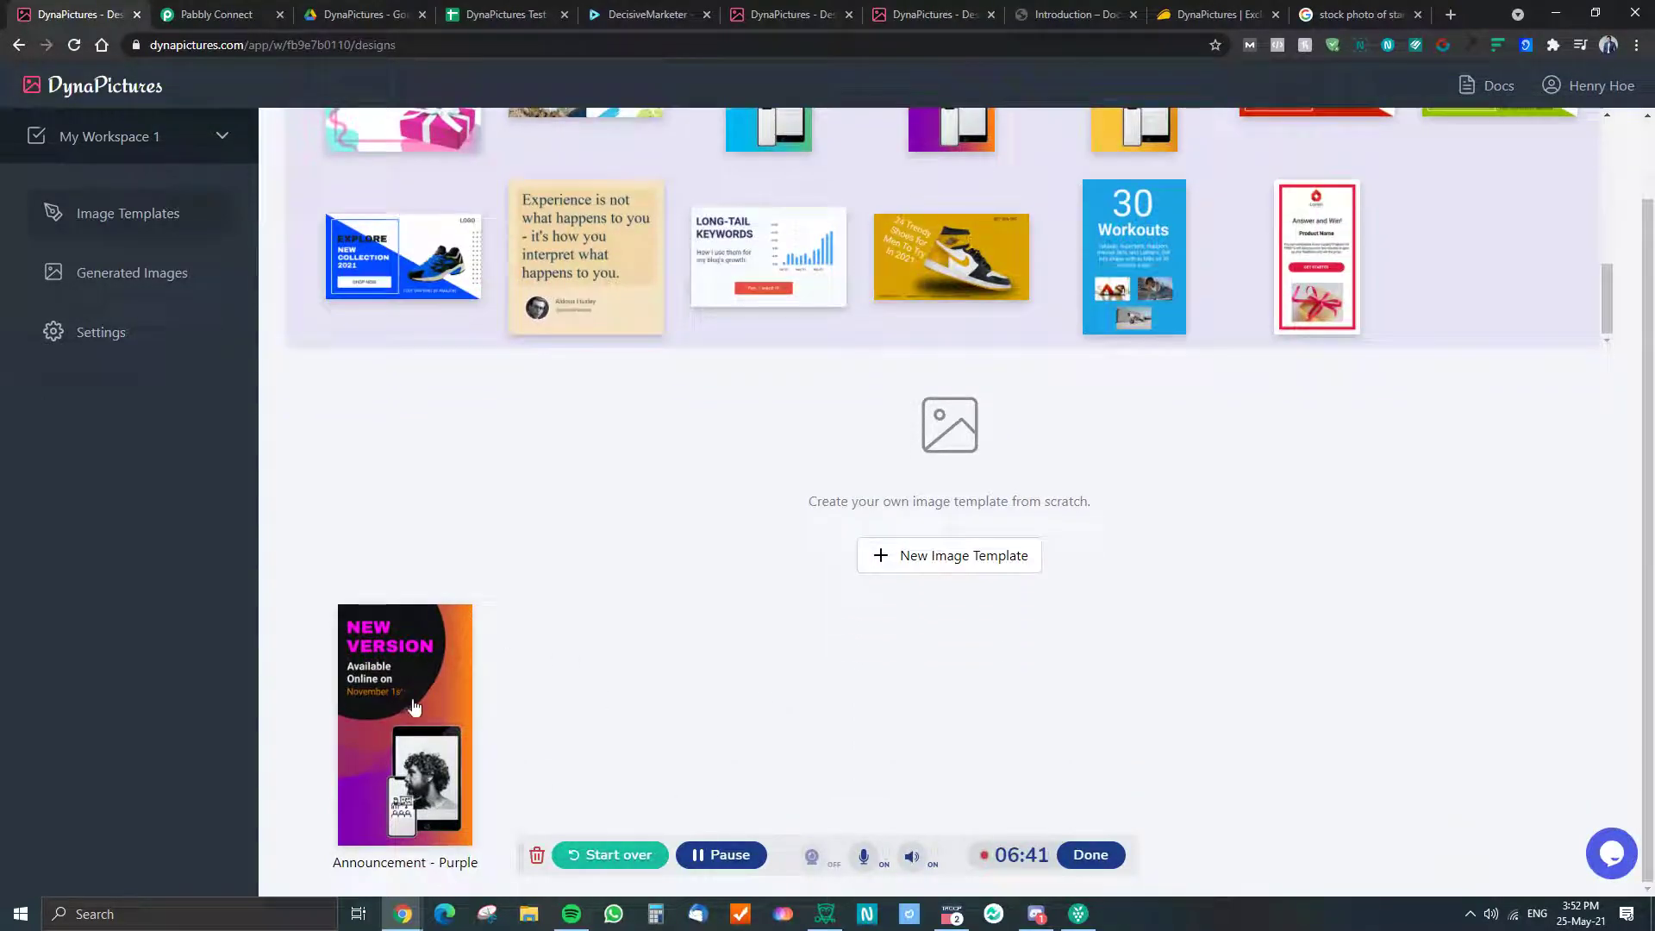
left_click(386, 732)
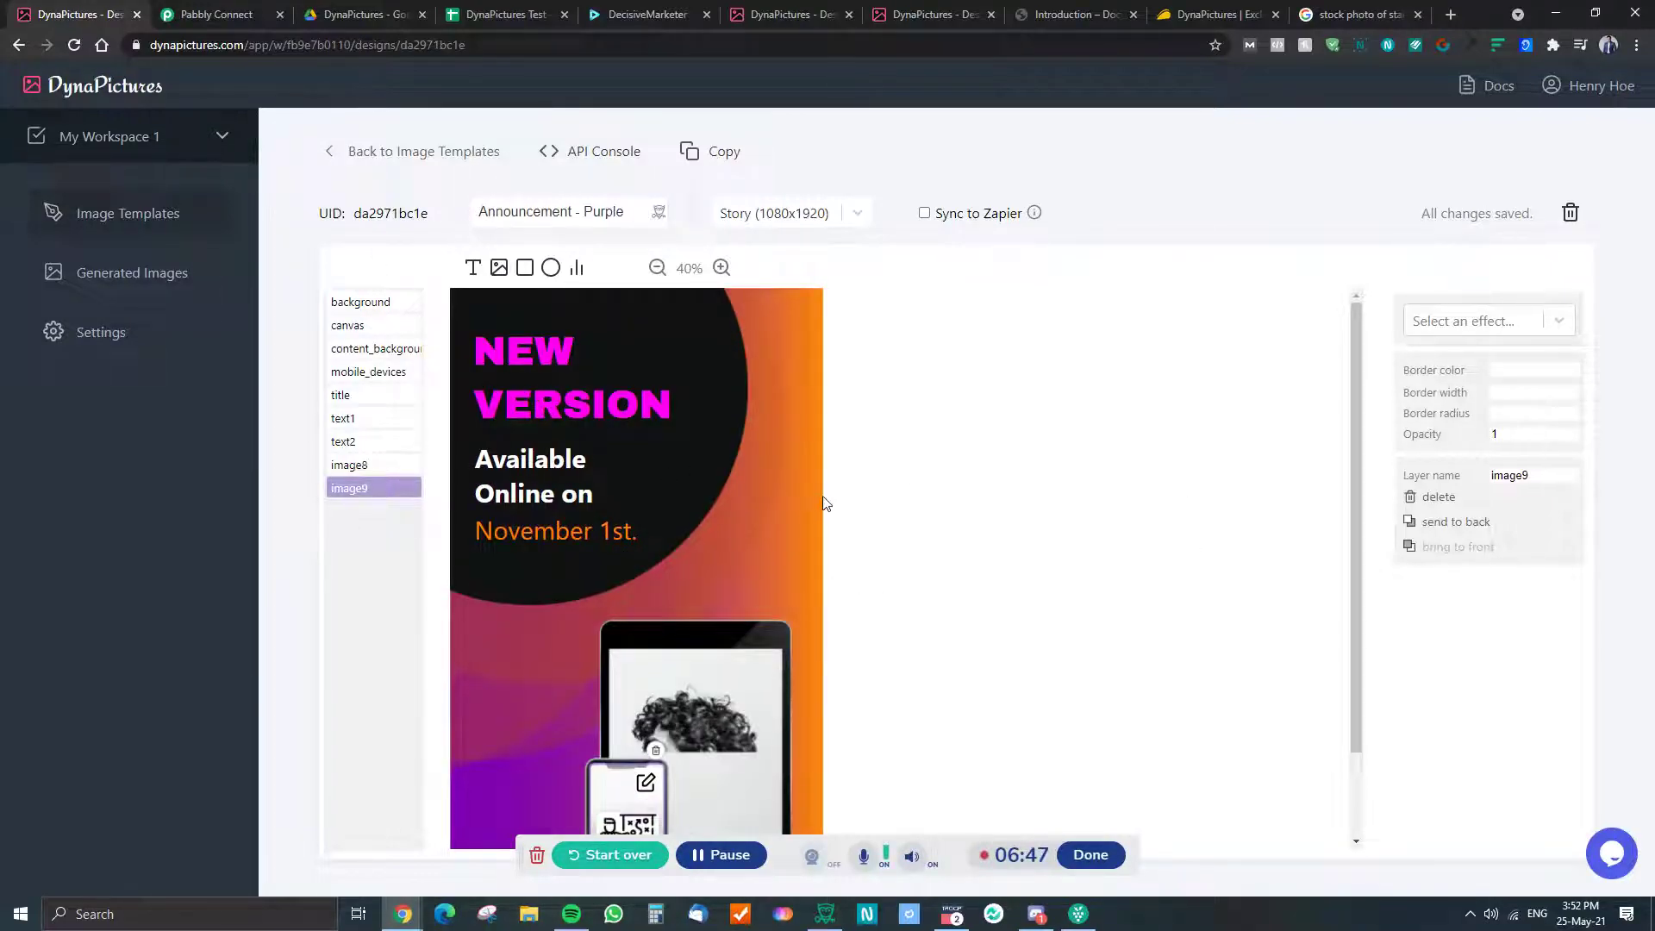
Examine the template design and select its title, text1 and text2 layers in turn on the canvas
scroll(819, 500, "down", 1)
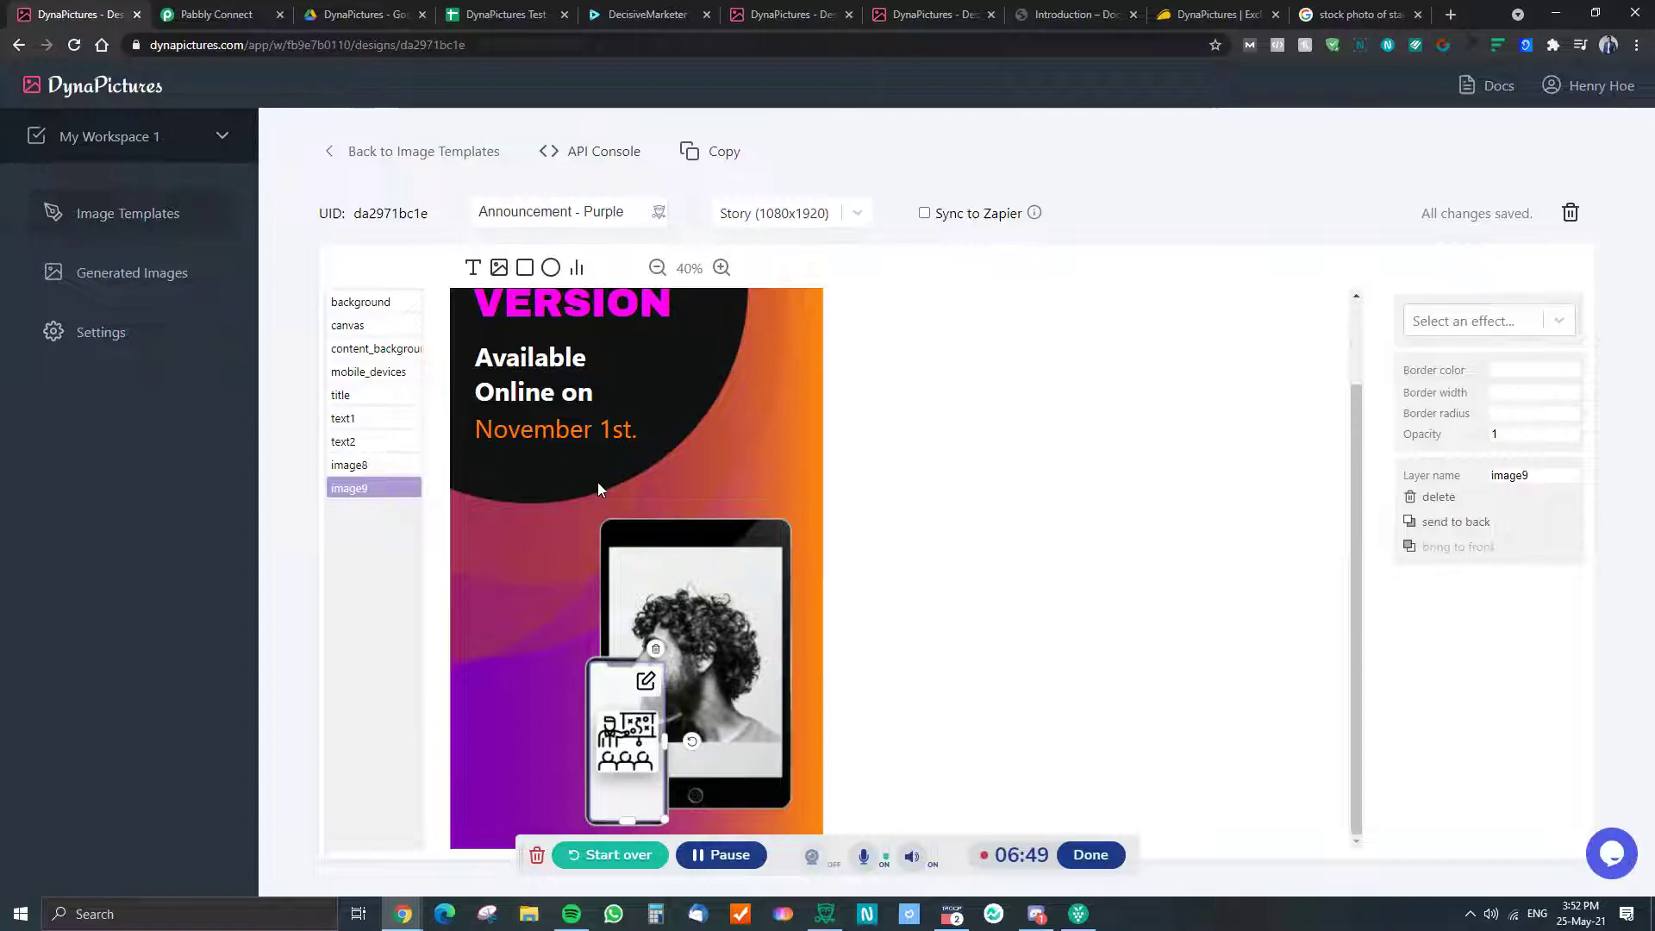
scroll(696, 622, "up", 1)
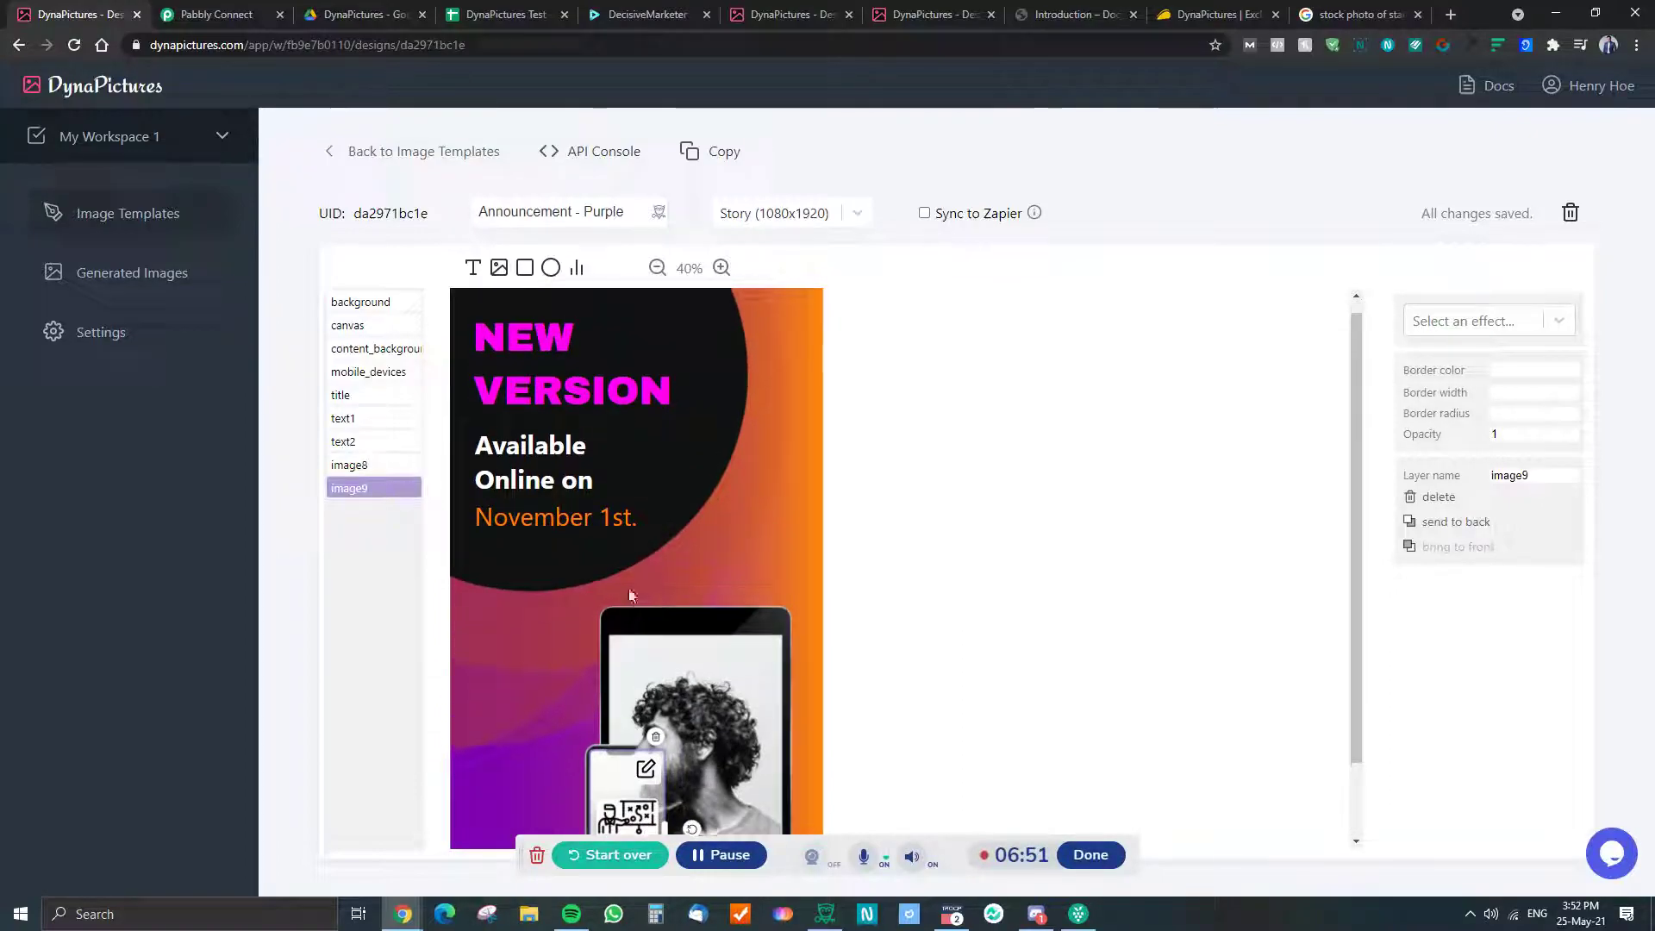
left_click(521, 375)
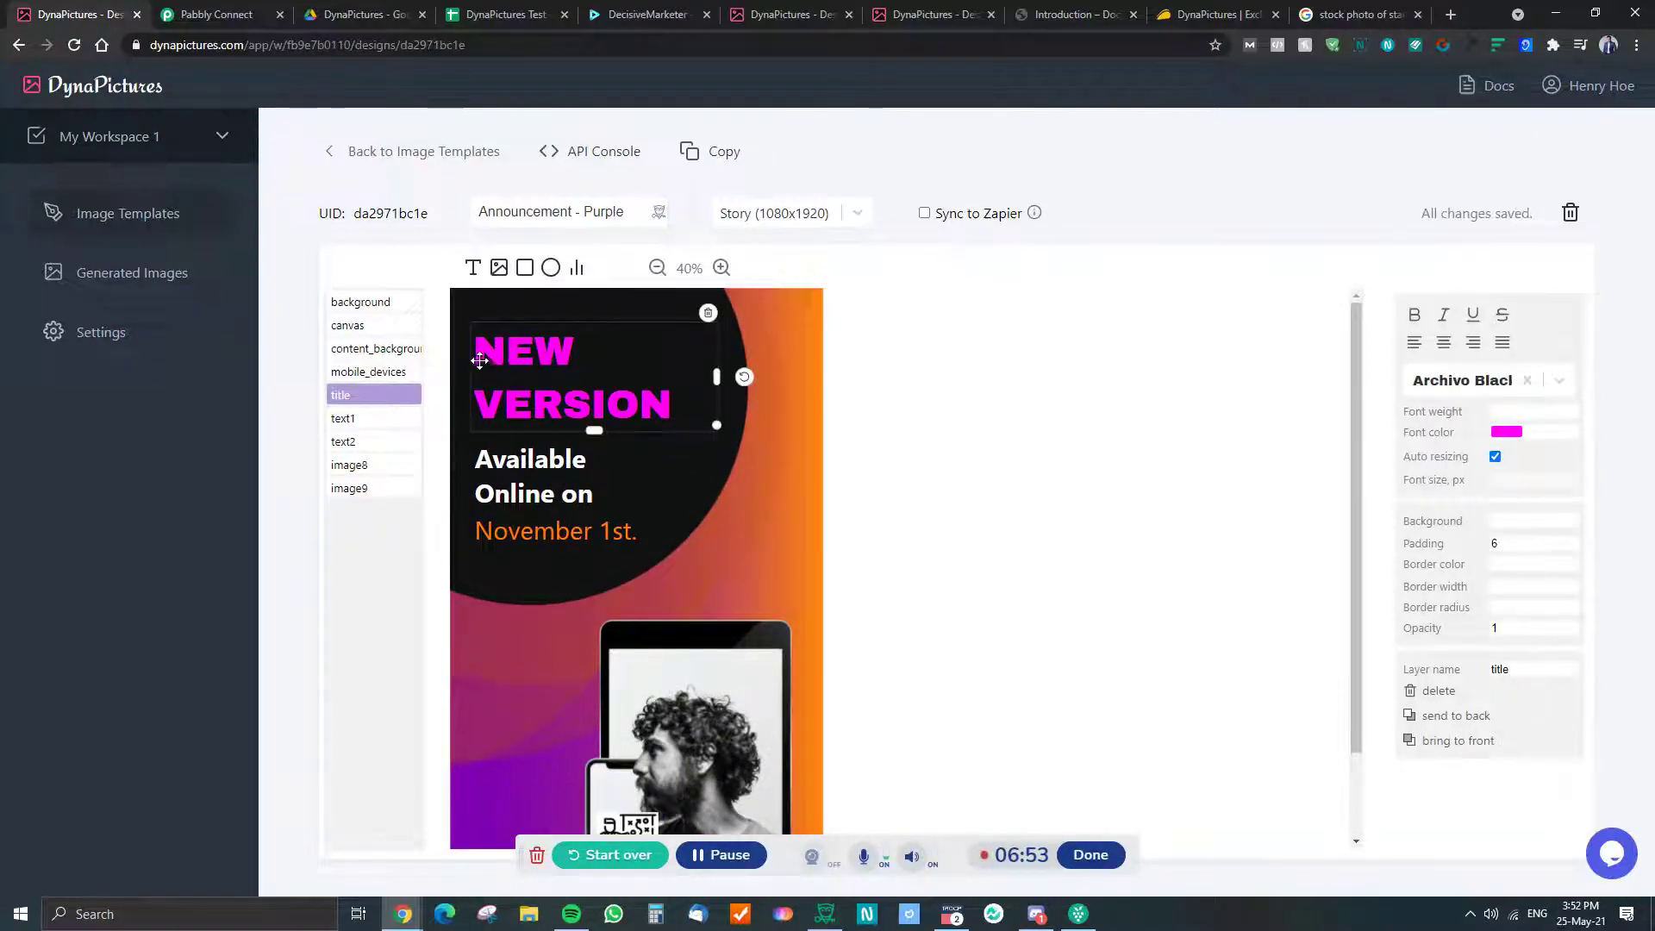
left_click(488, 464)
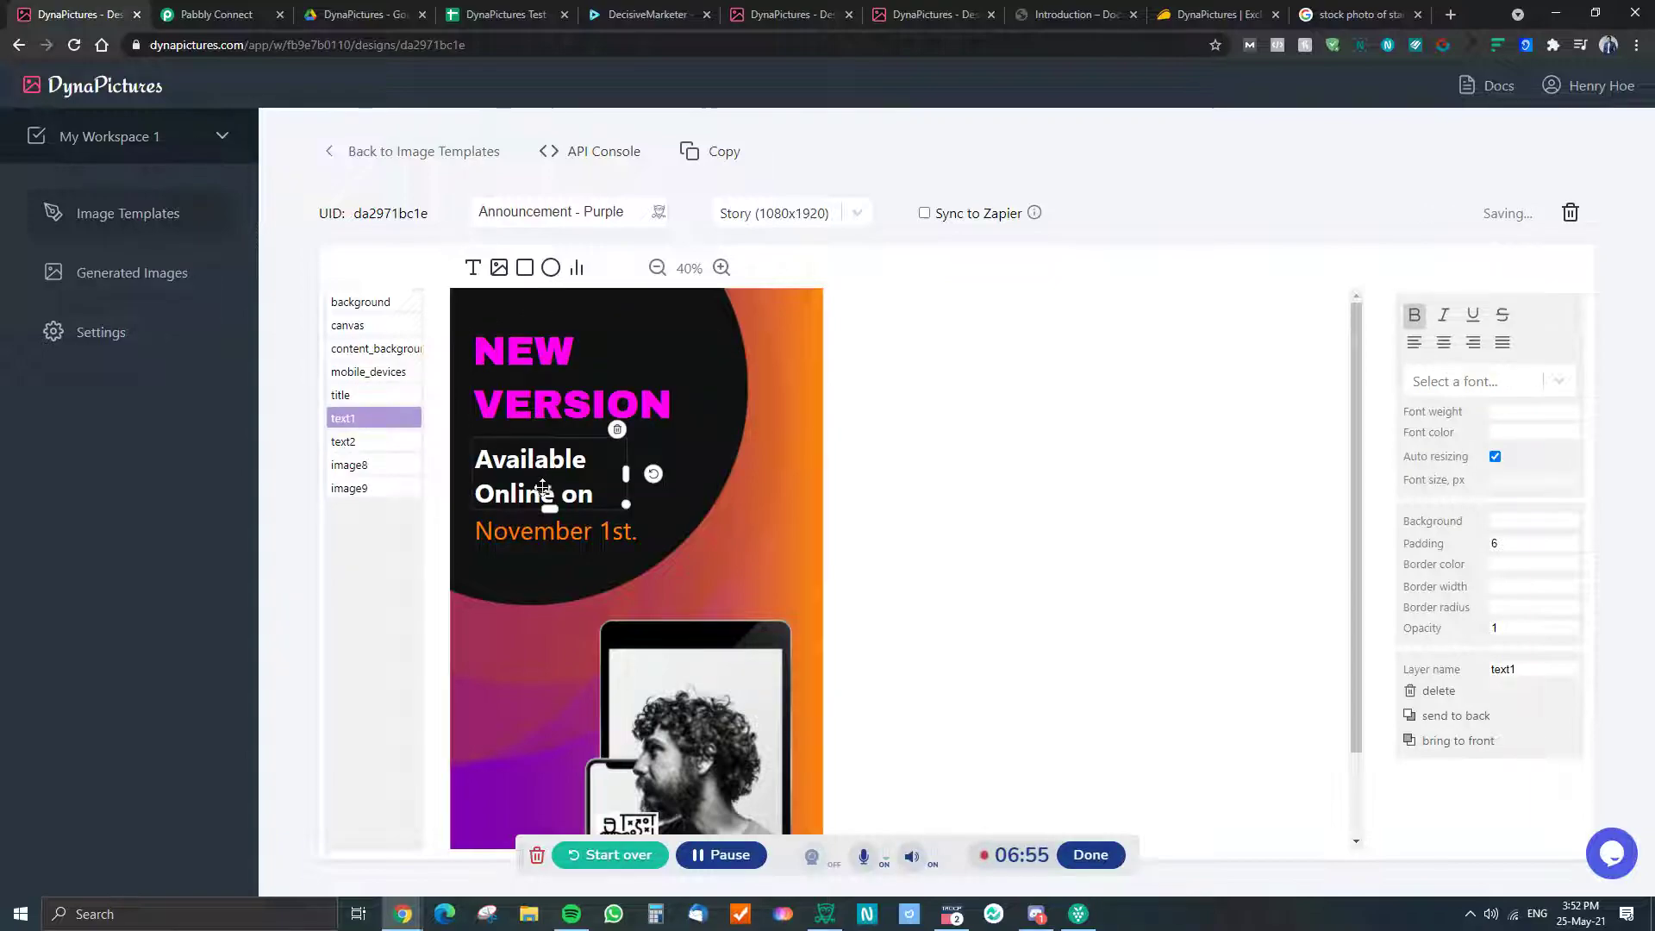
left_click(538, 522)
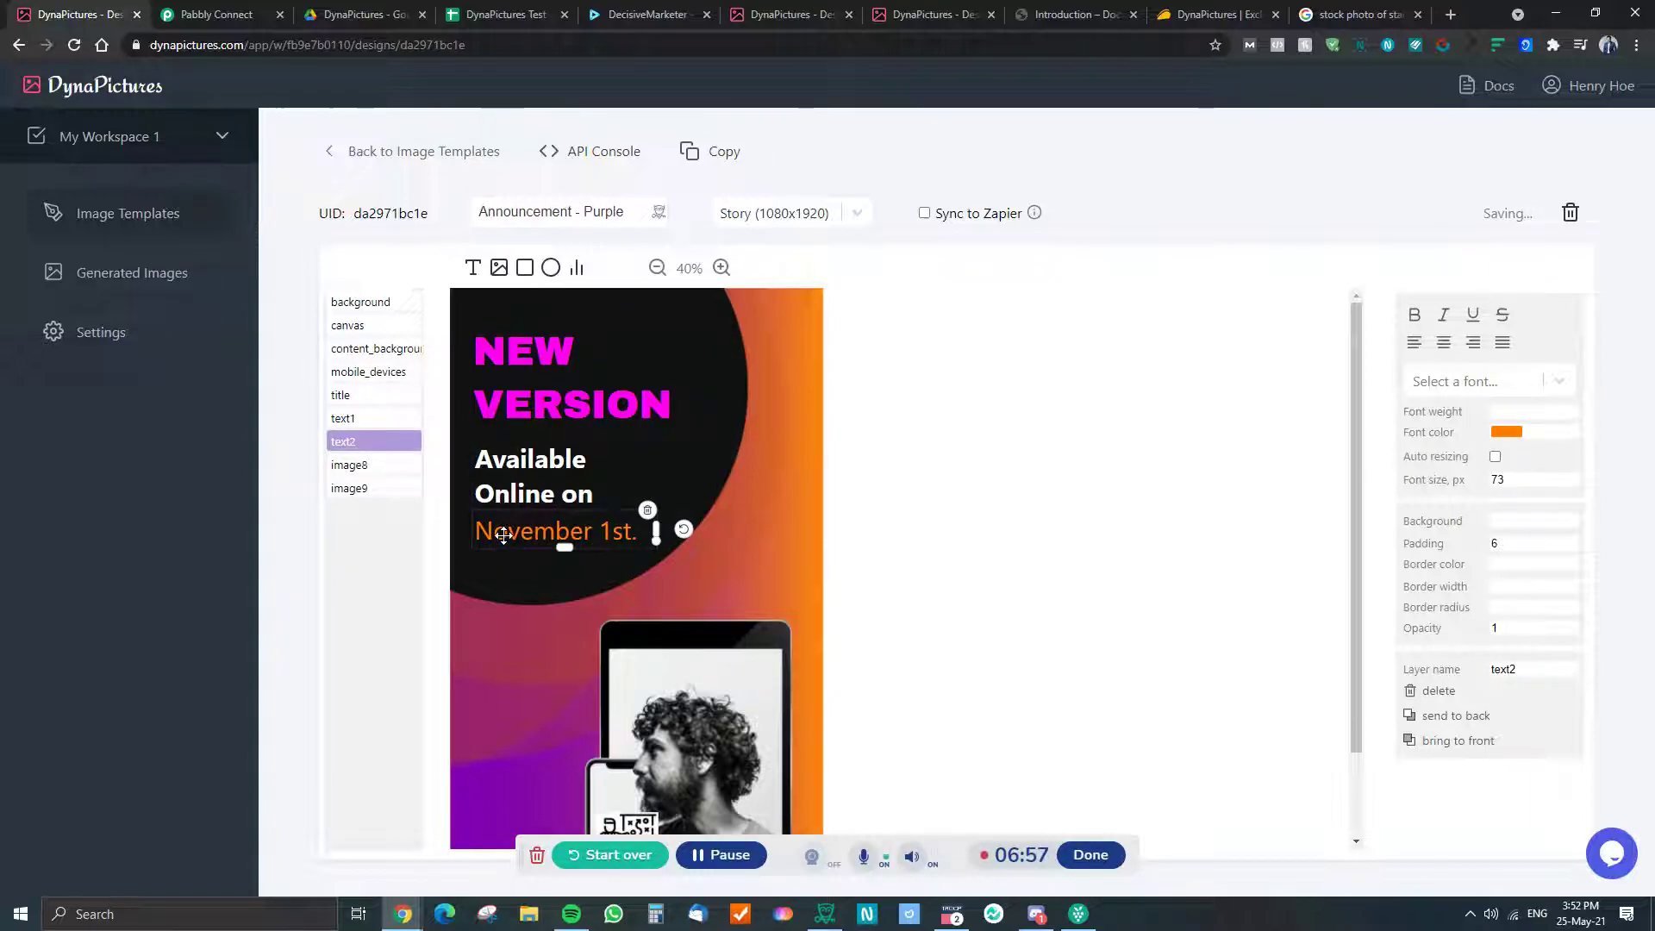
scroll(735, 571, "down", 1)
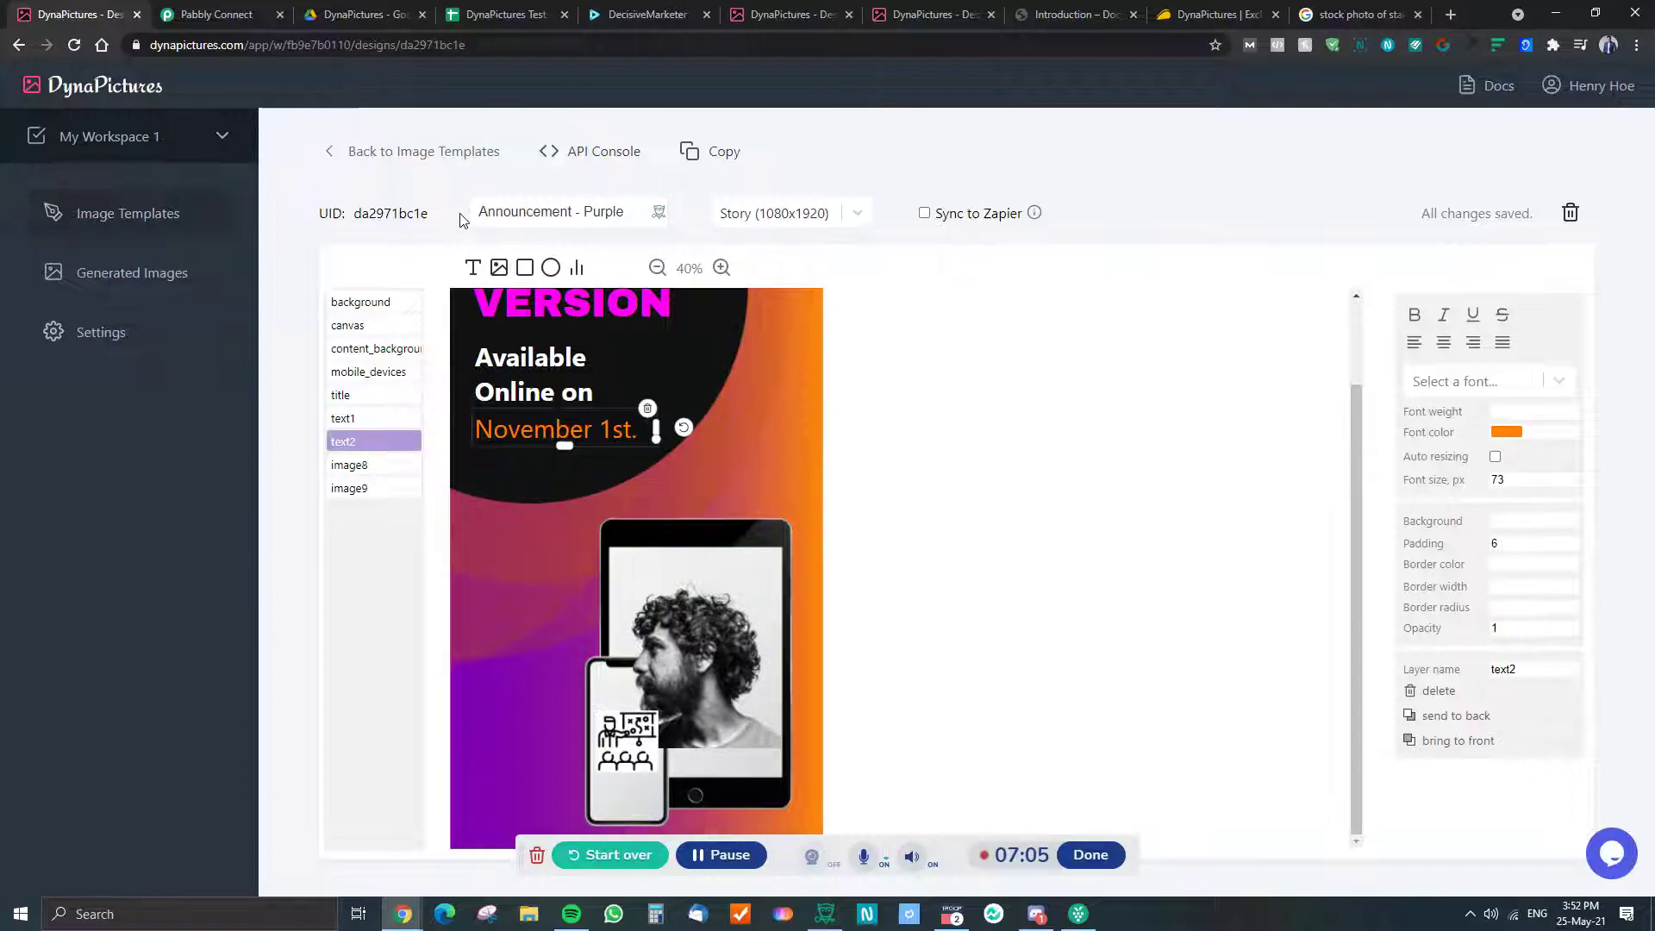
Switch to the Pabbly Connect workflow and examine the response captured from Google Sheets
key("ctrl+Tab")
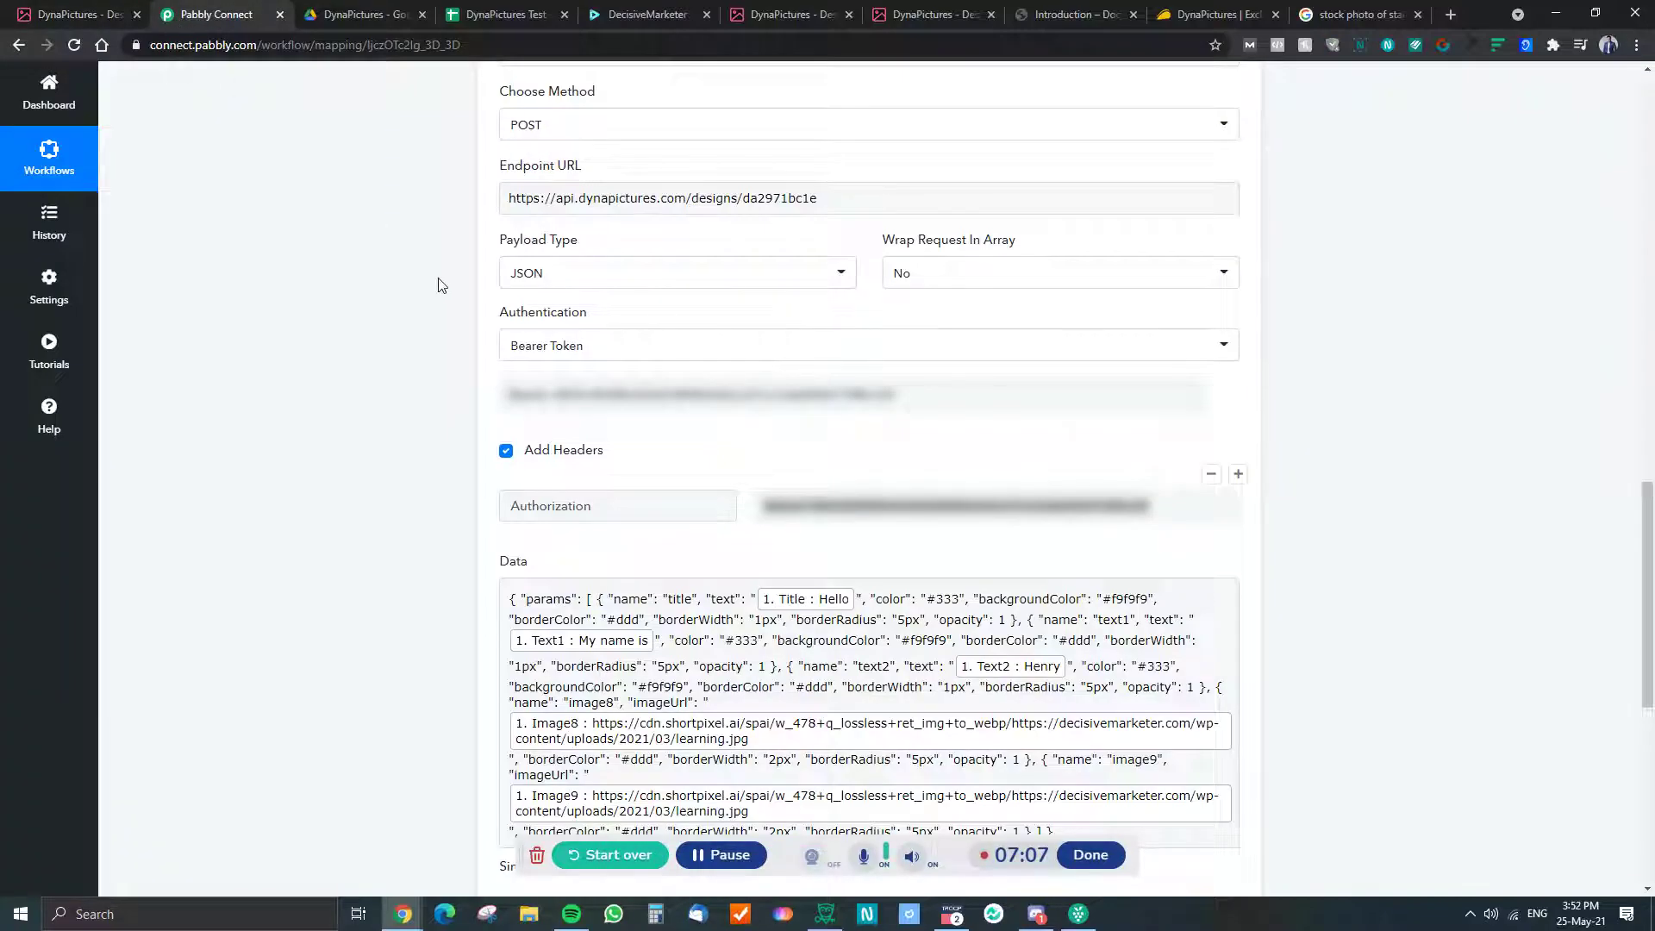
scroll(443, 284, "up", 6)
scroll(443, 287, "up", 10)
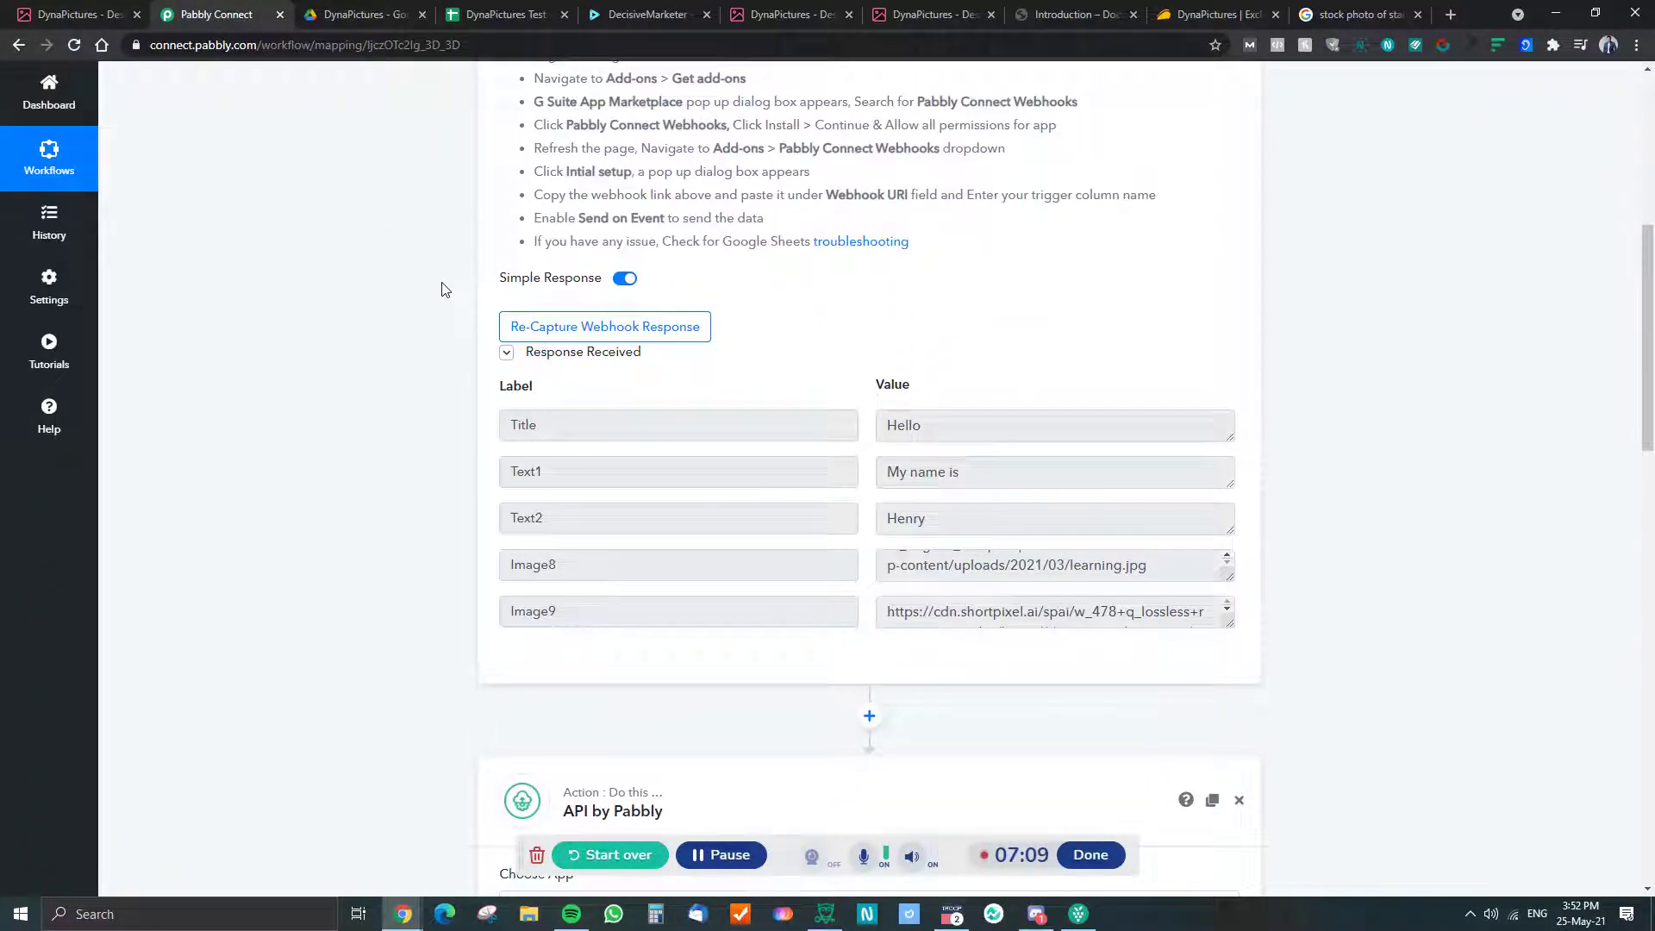
Switch to the DynaPictures Test spreadsheet and inspect the Title heading in A1 and the value below it in A2
key("ctrl+Tab")
key("ctrl+Tab")
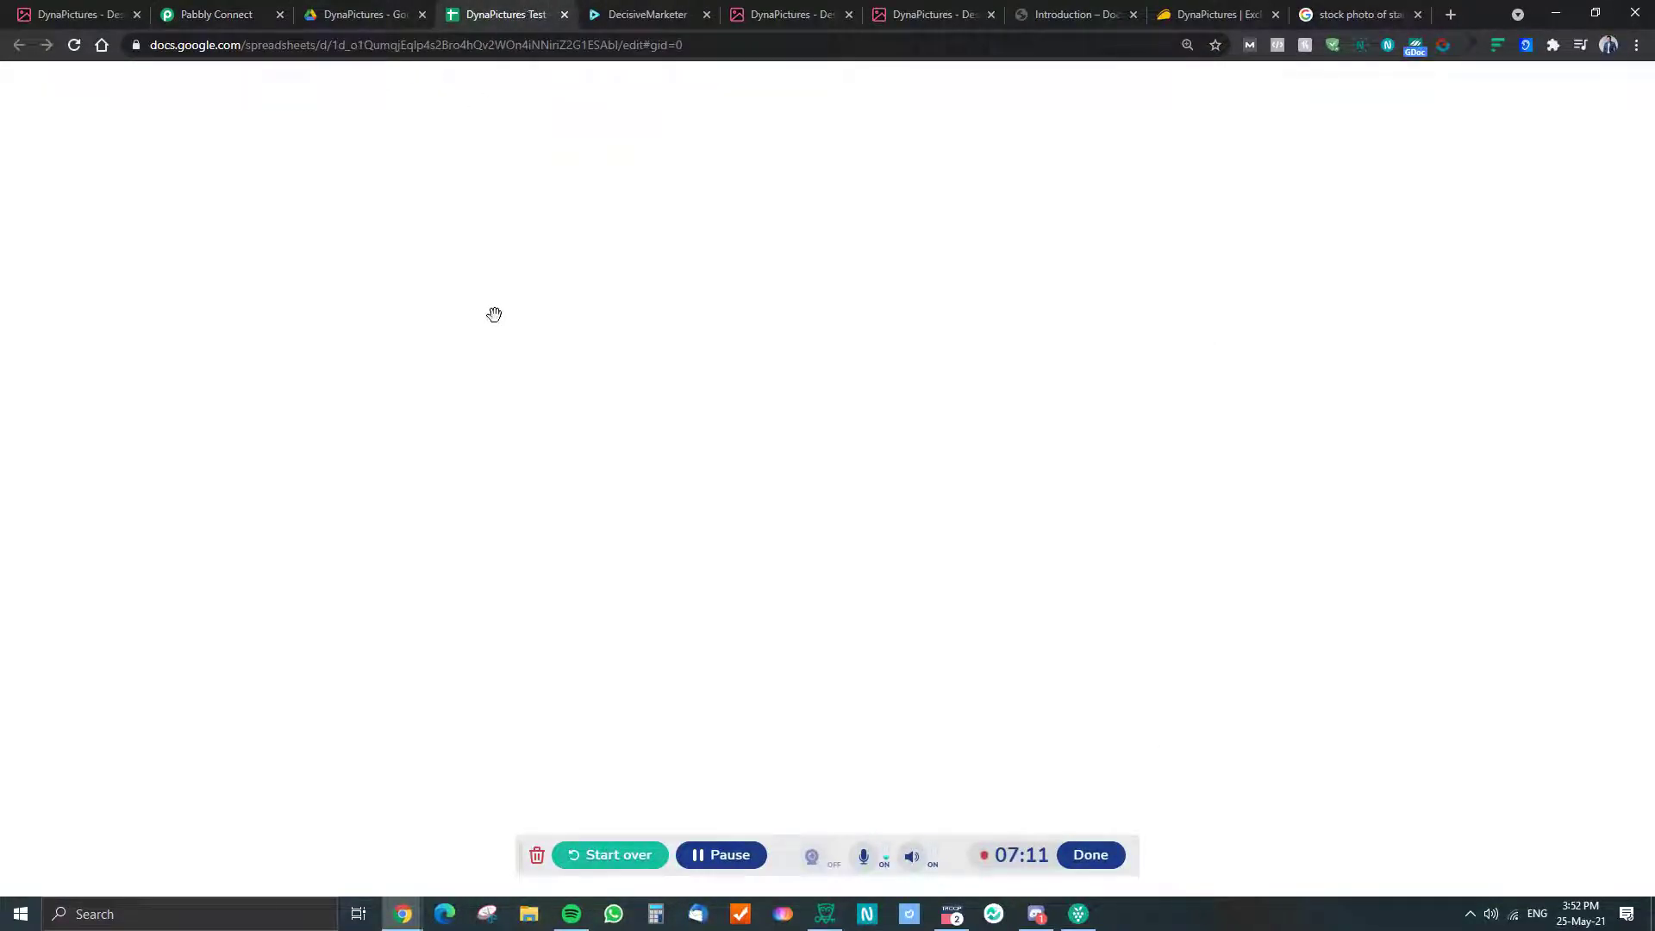
left_click(255, 361)
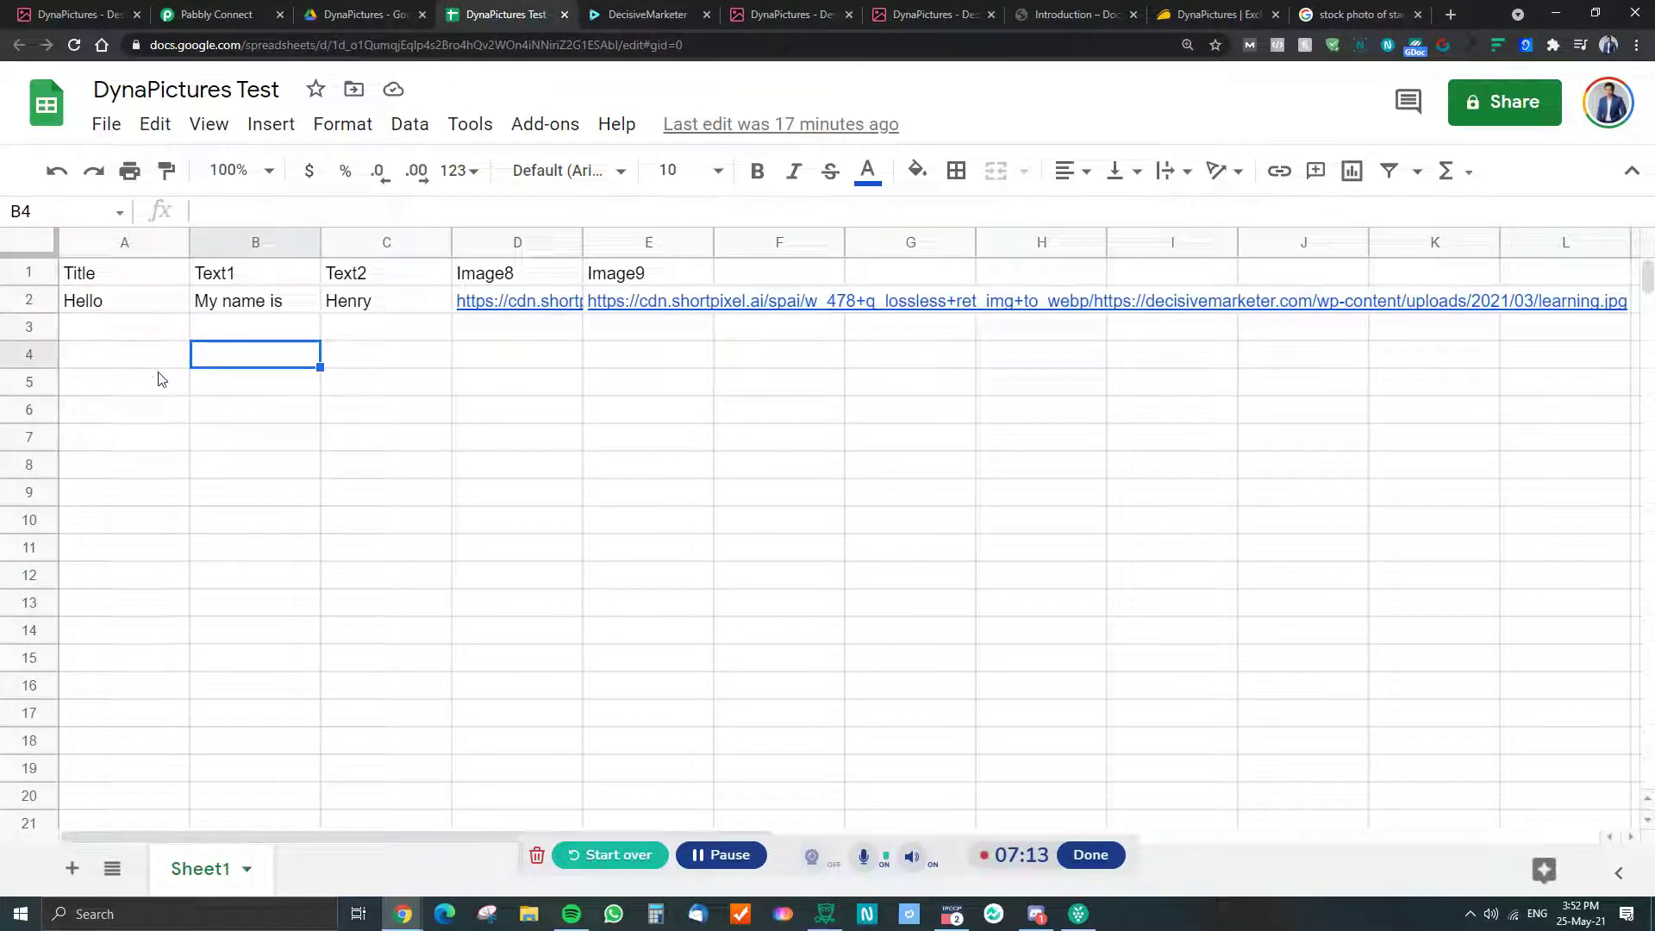
left_click(145, 284)
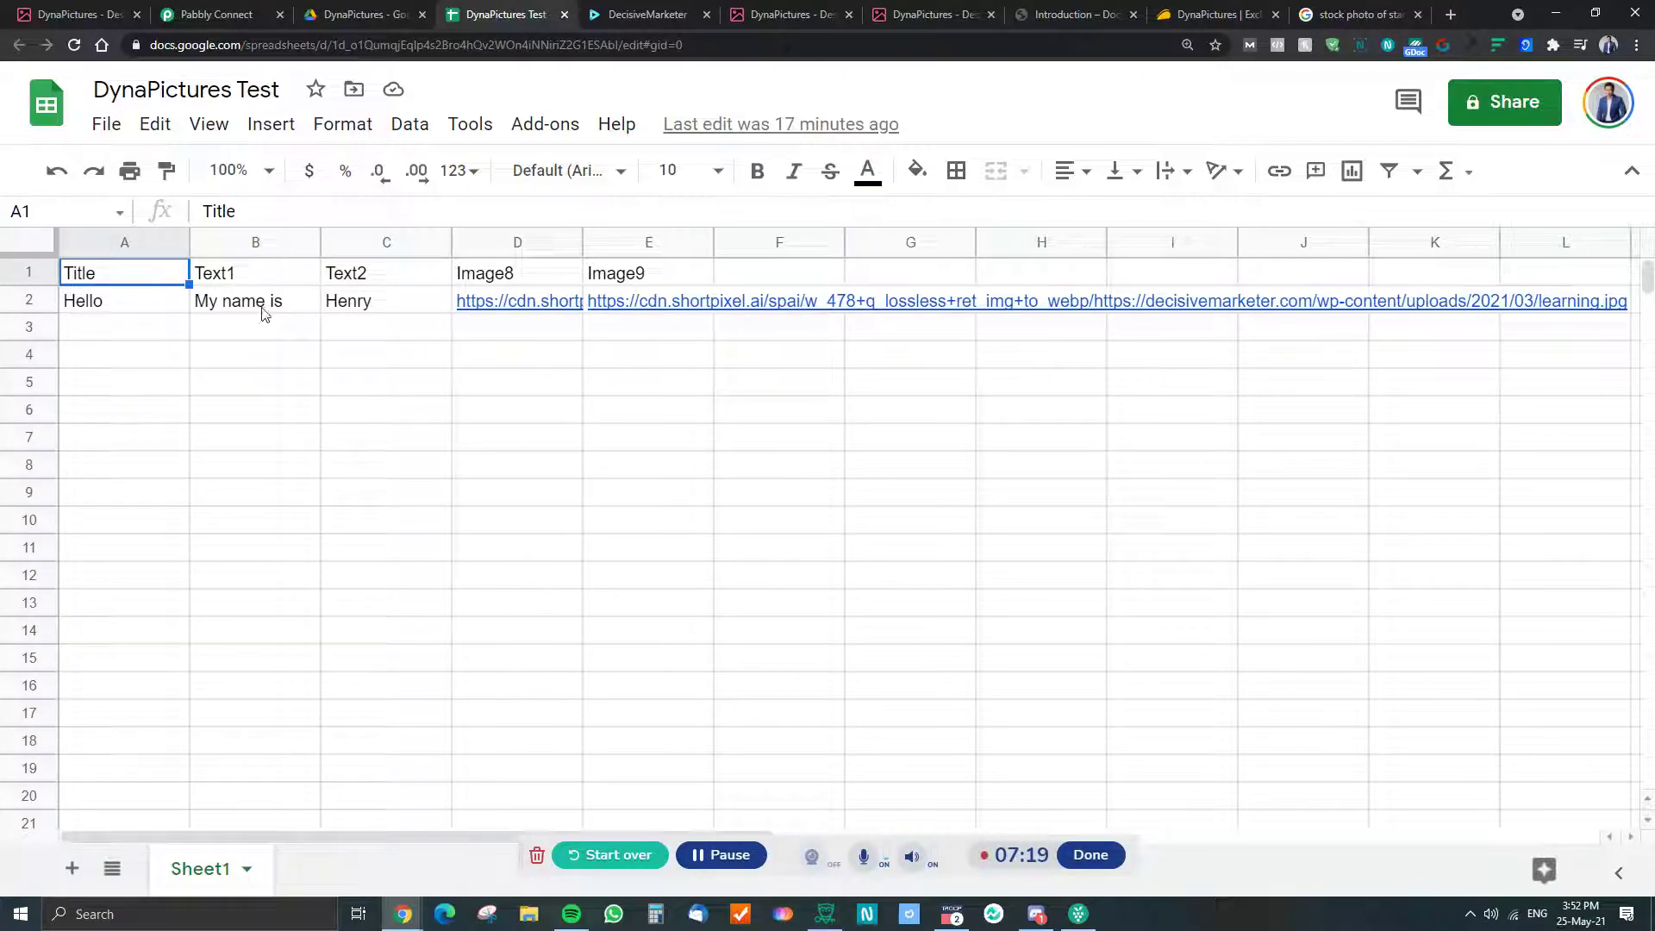
left_click(284, 362)
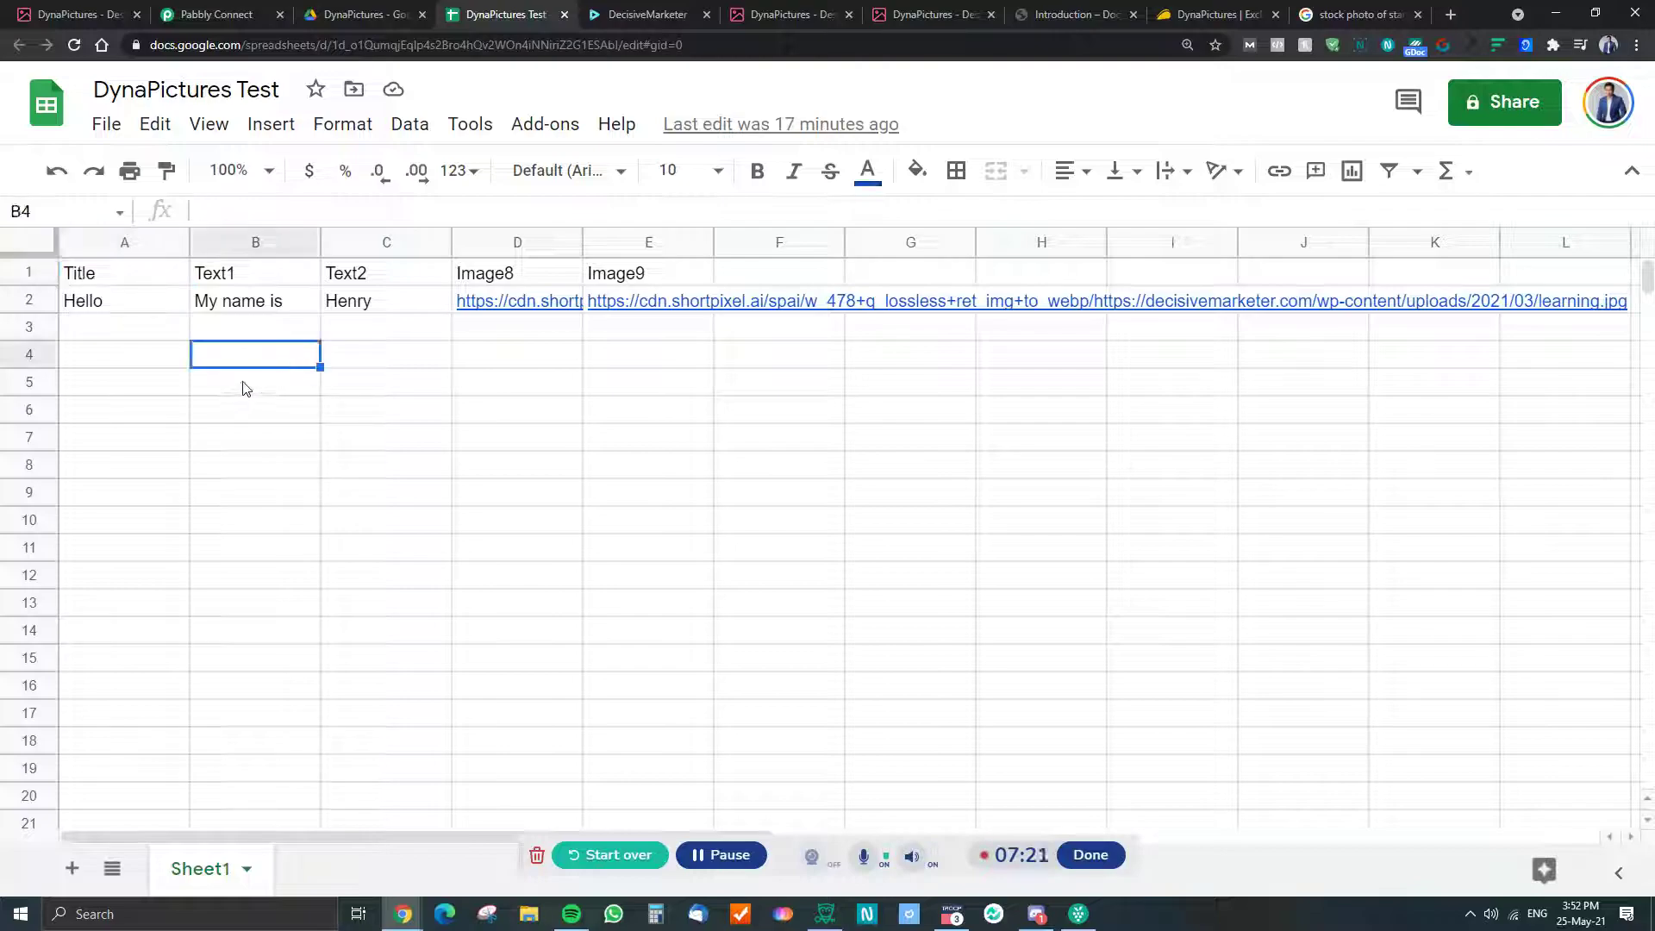
left_click(103, 308)
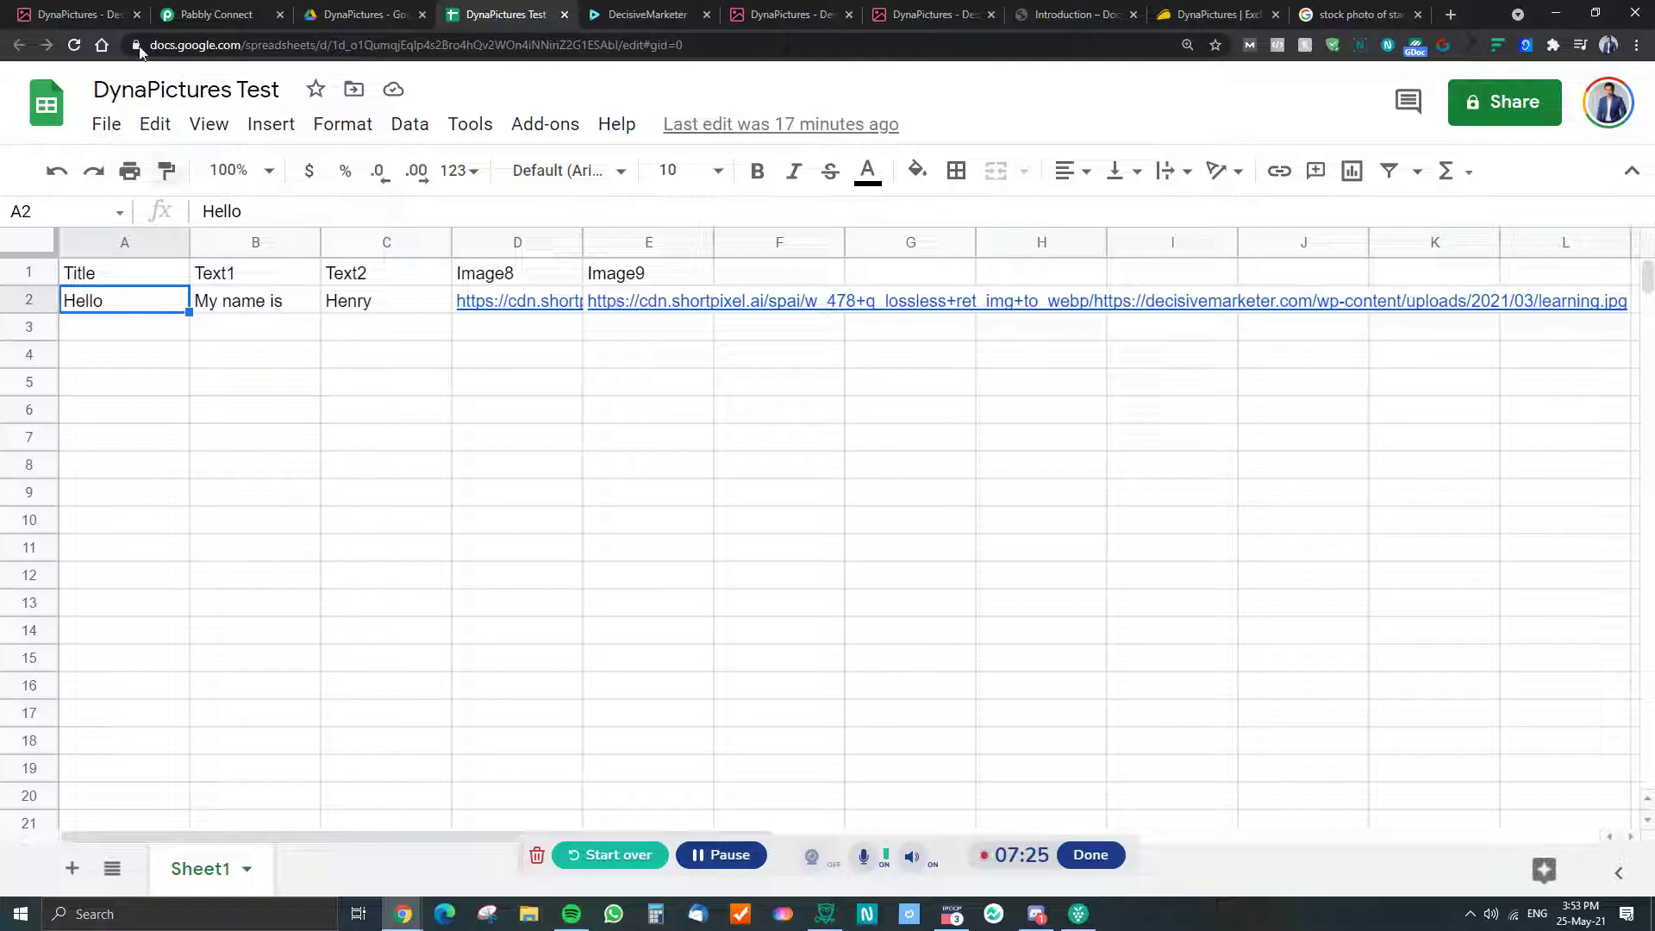
Return to the Announcement - Purple template and select the title, text1, text2, image8 and image9 layers one after another
key("ctrl+1")
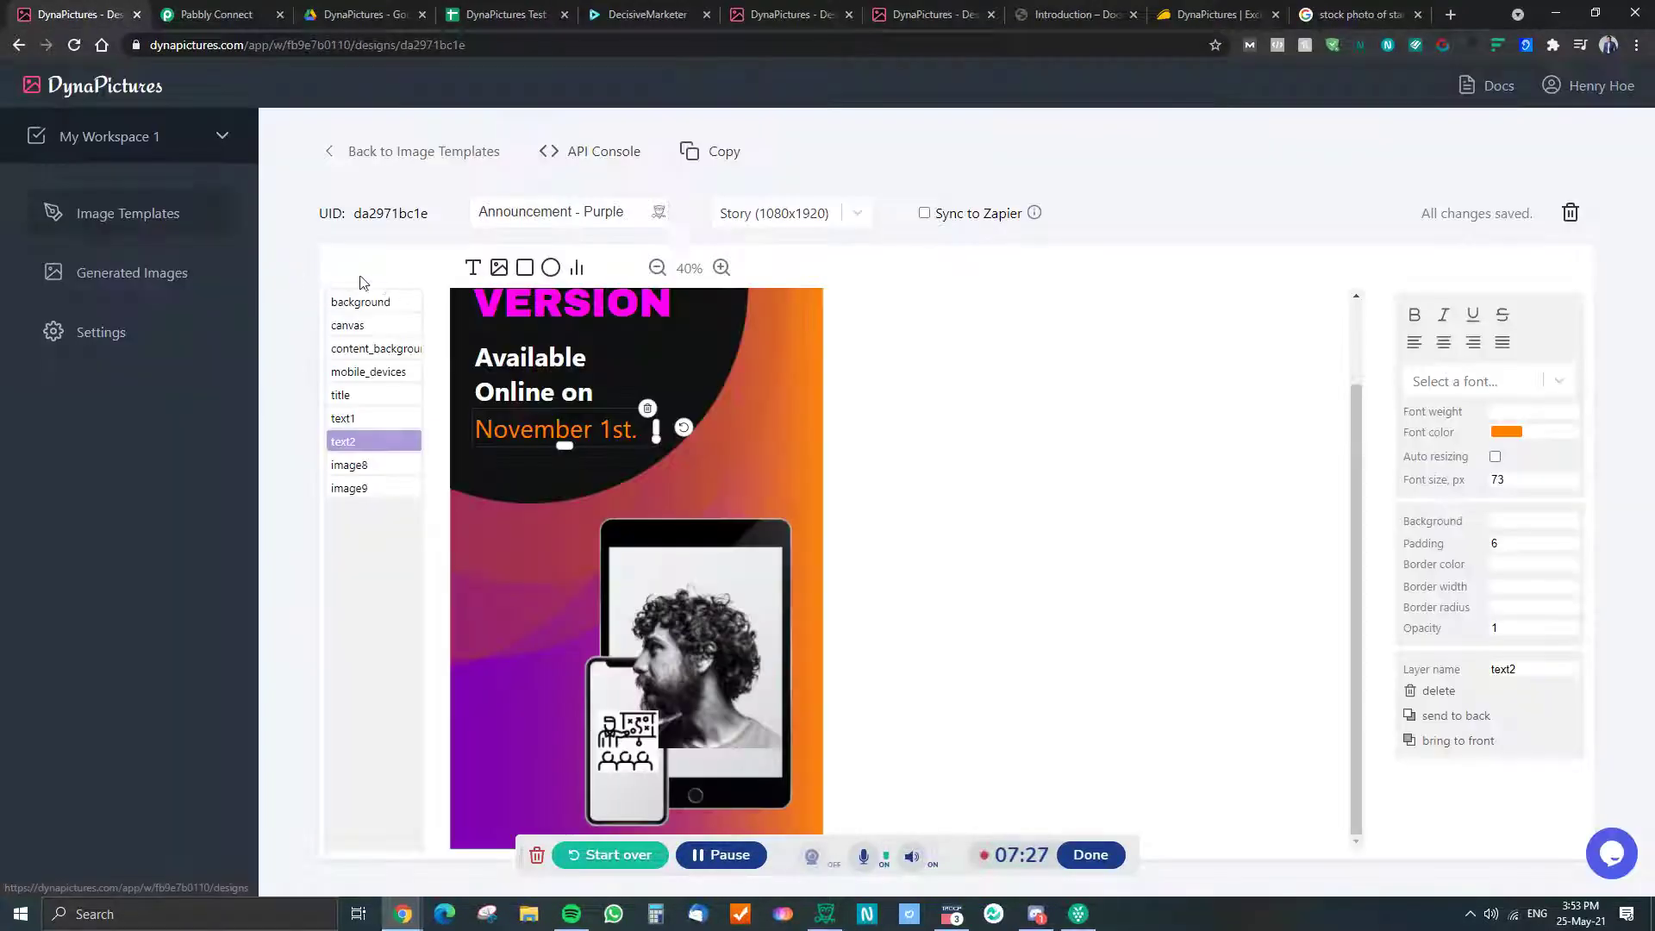
left_click(362, 394)
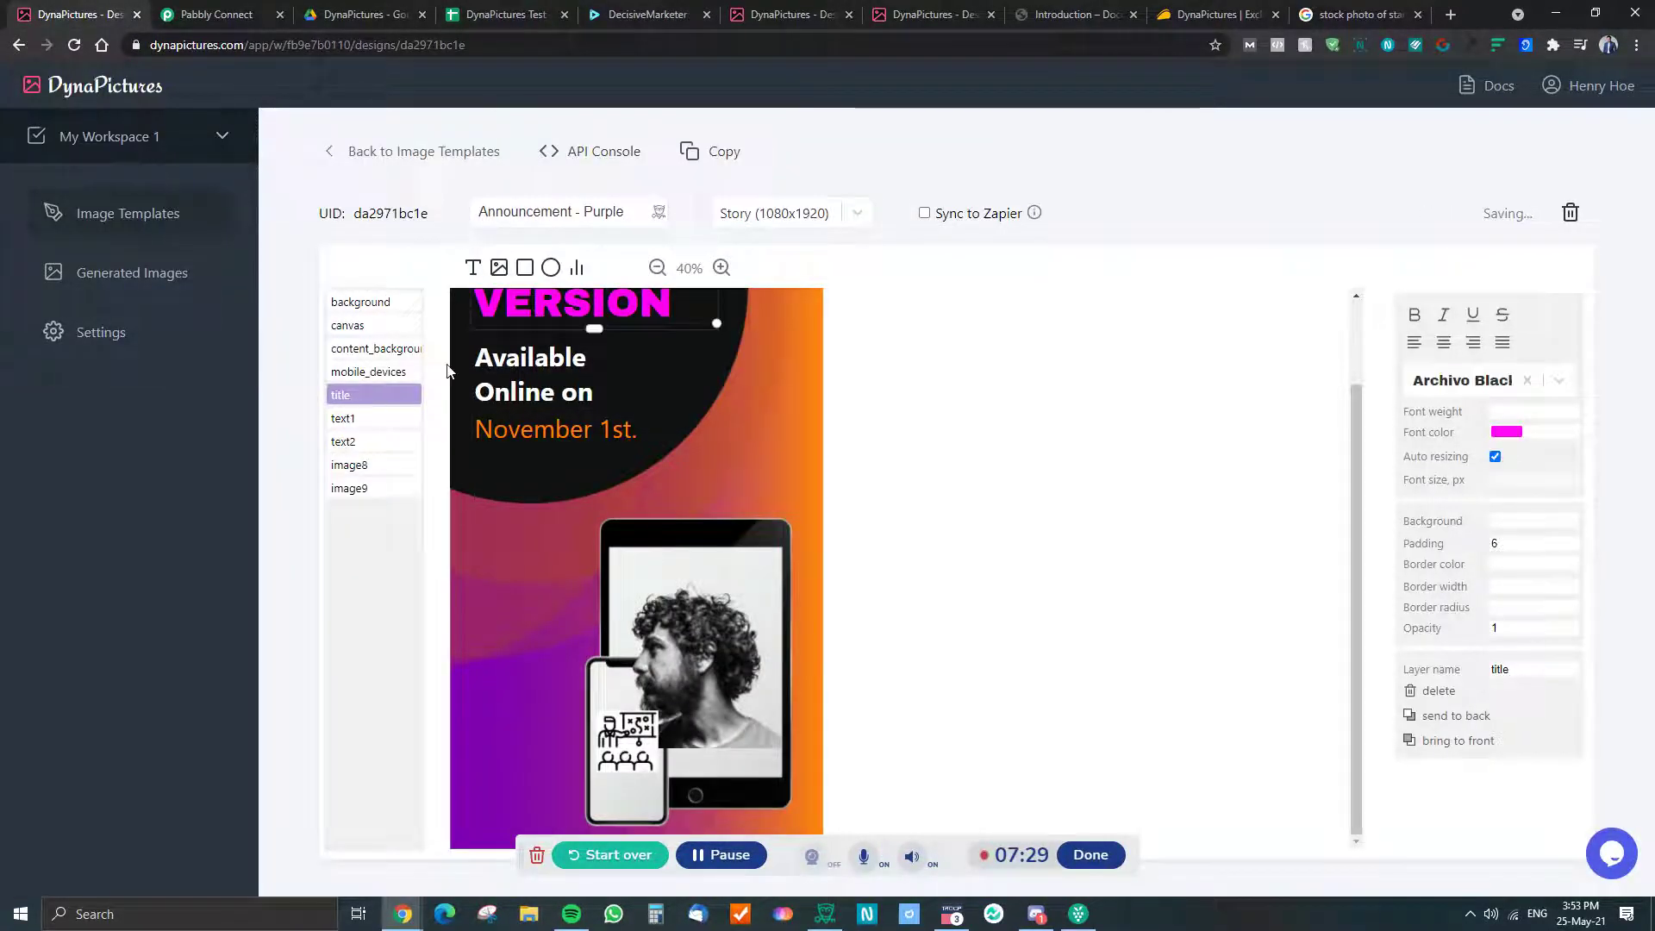
scroll(530, 462, "up", 2)
left_click(352, 419)
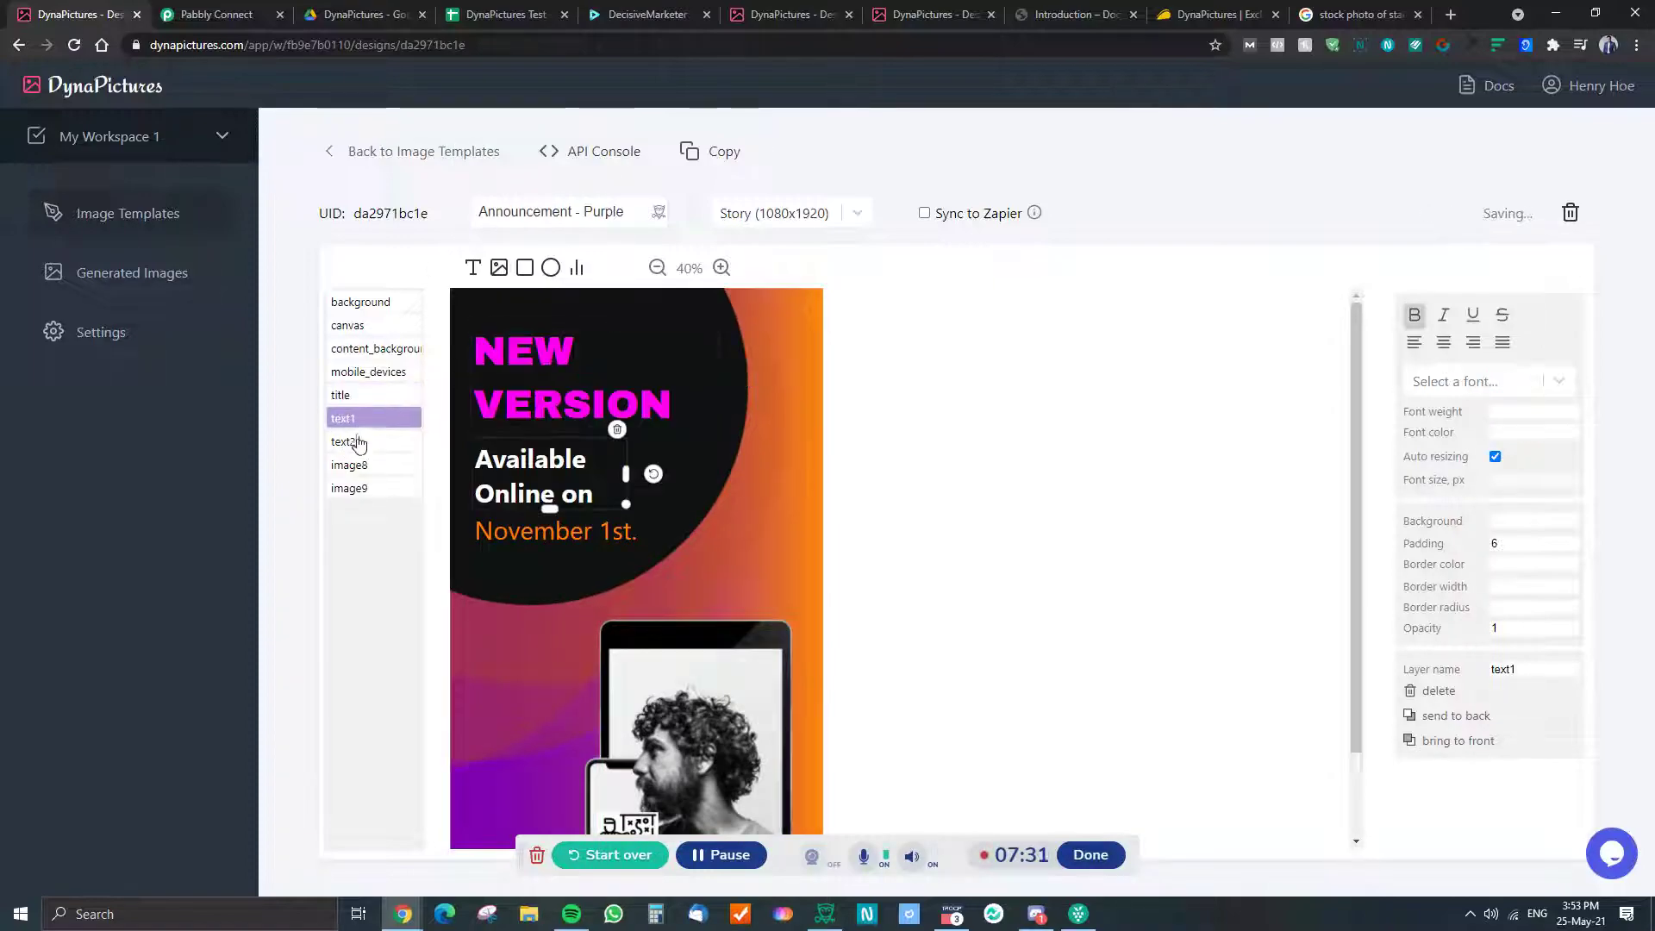
left_click(577, 534)
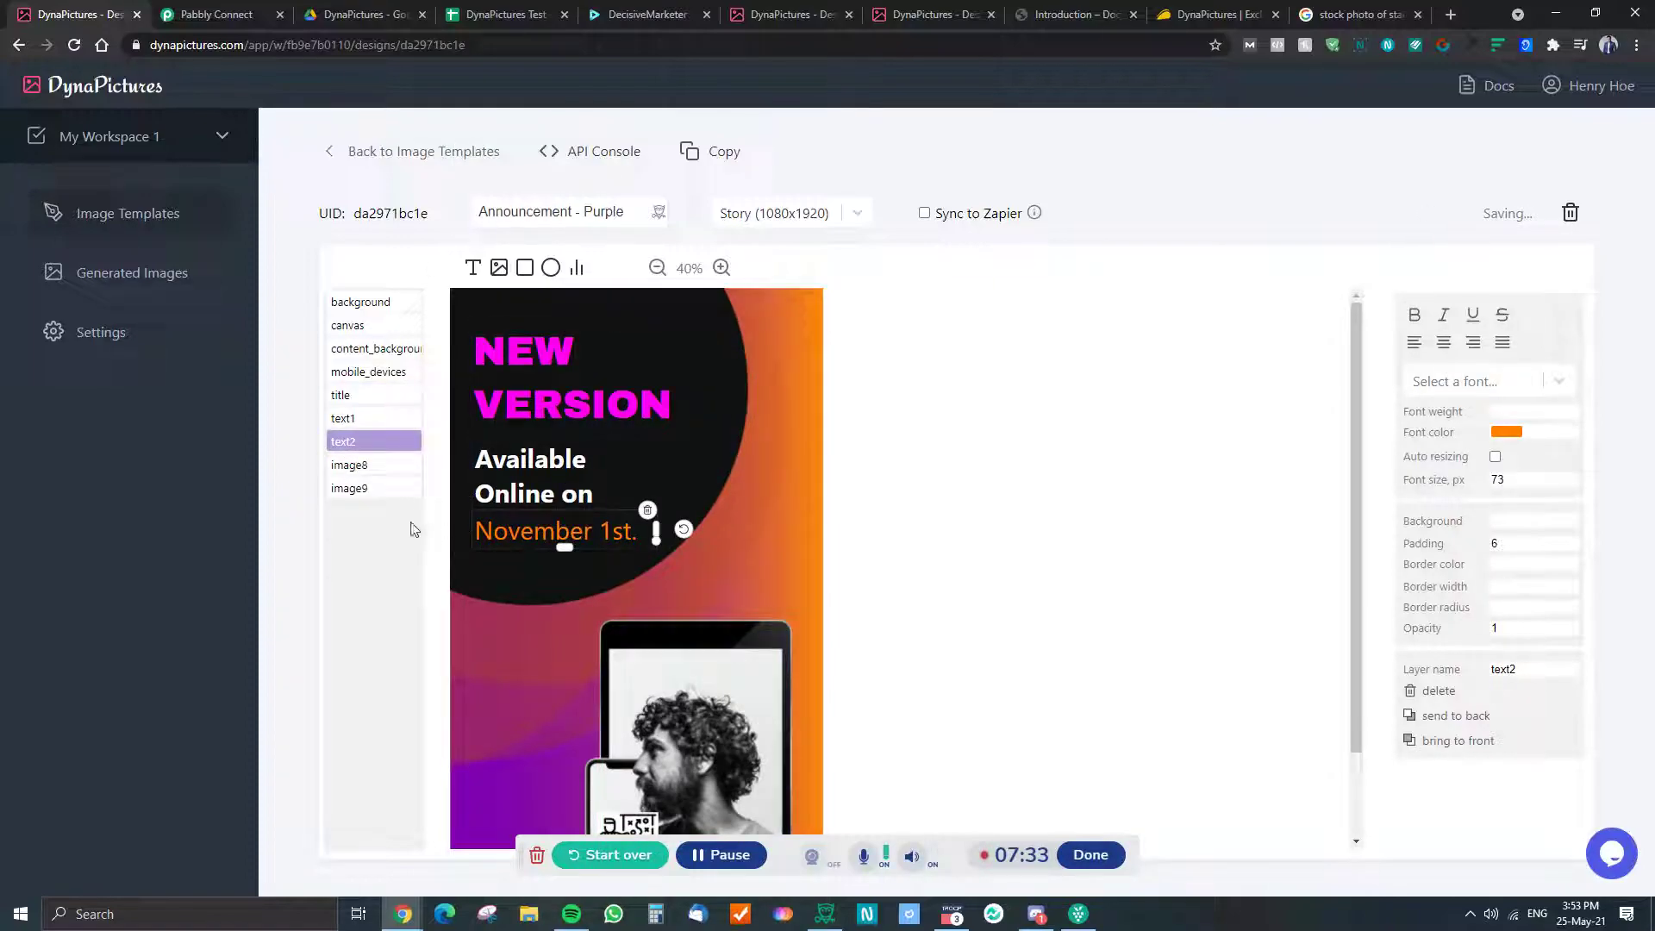
left_click(349, 464)
scroll(540, 475, "down", 1)
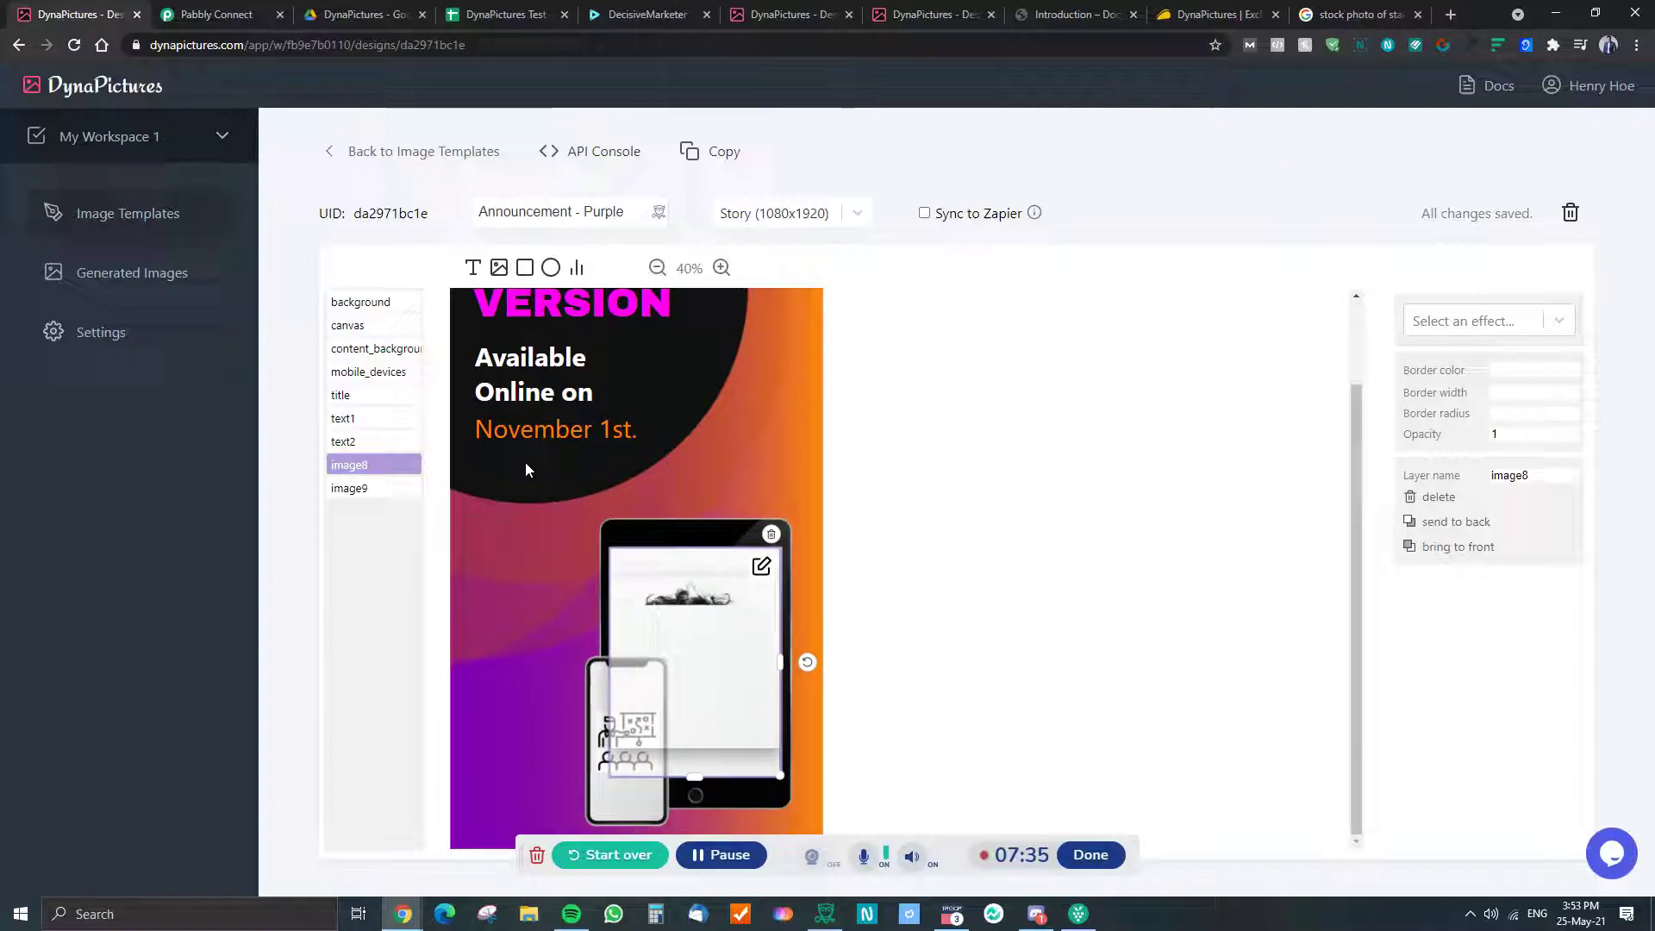
left_click(380, 488)
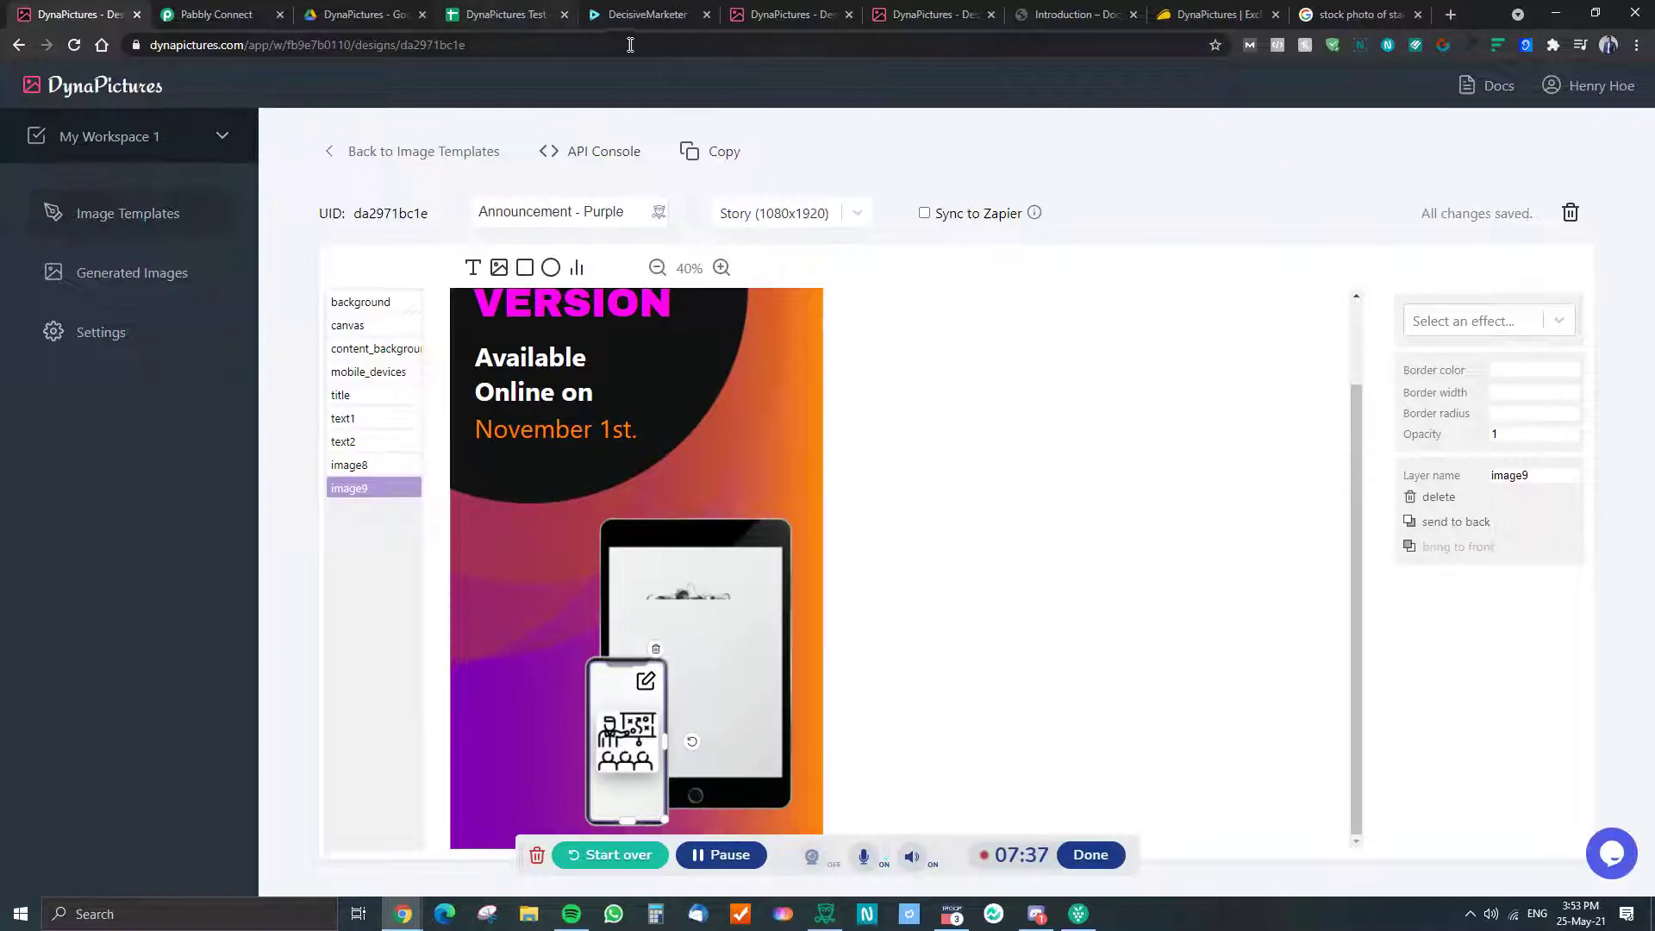
Review the DynaPictures Test spreadsheet's column headings and row 2 values, and return to the Pabbly Connect workflow
left_click(506, 13)
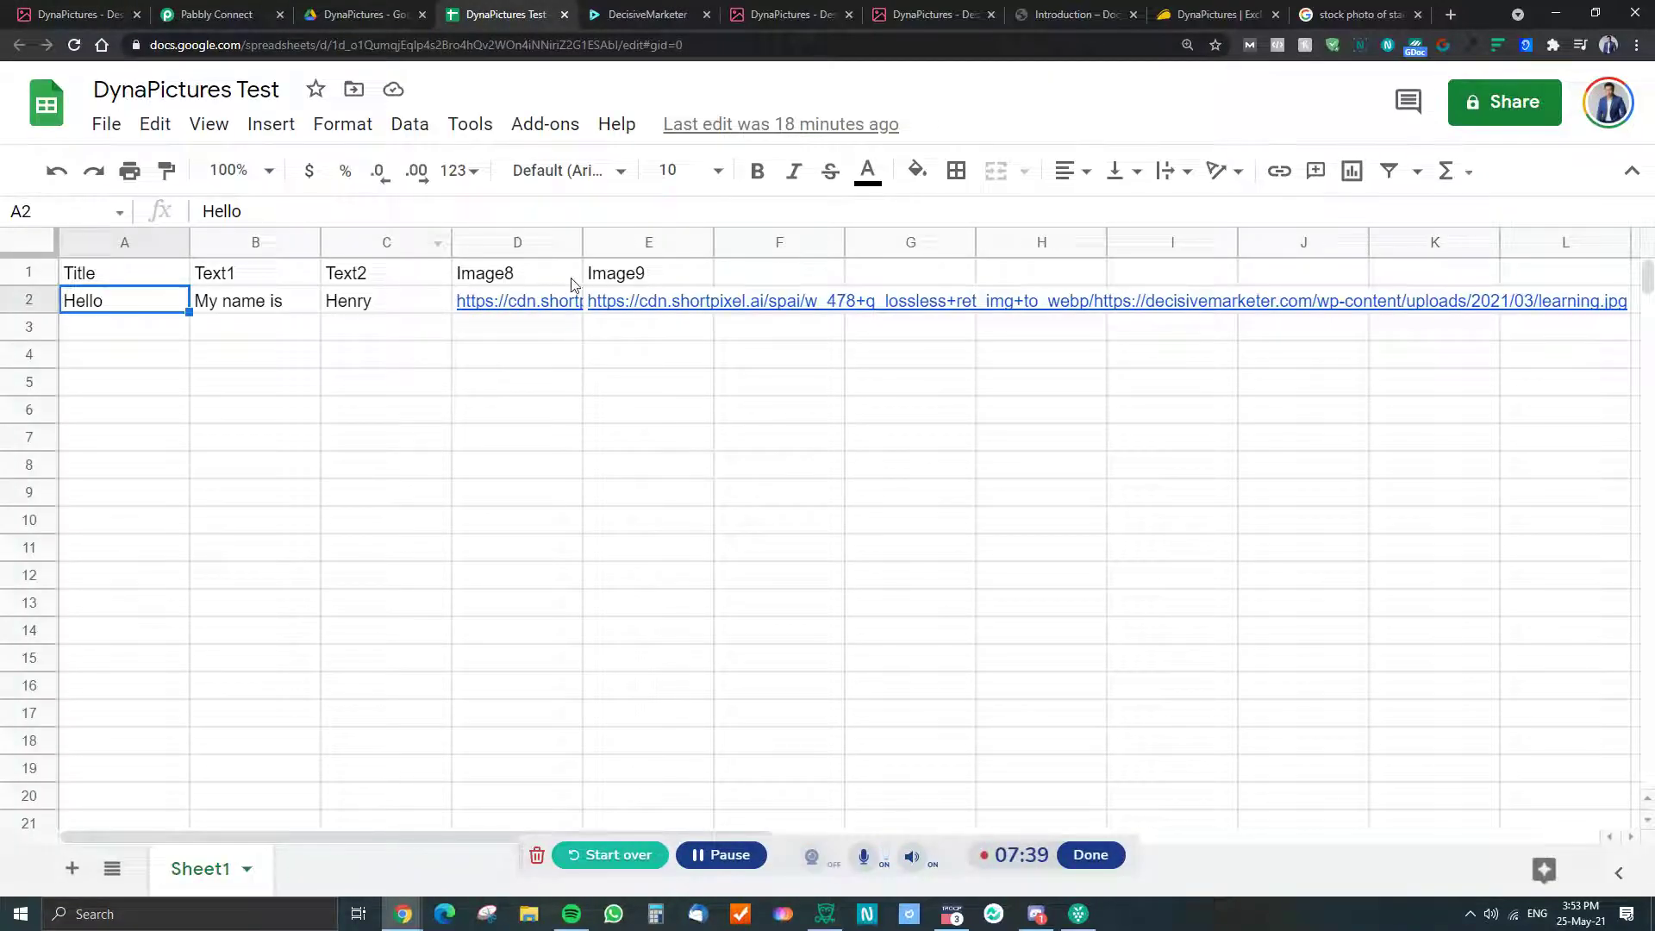
left_click(655, 284)
left_click(206, 312)
left_click(148, 311)
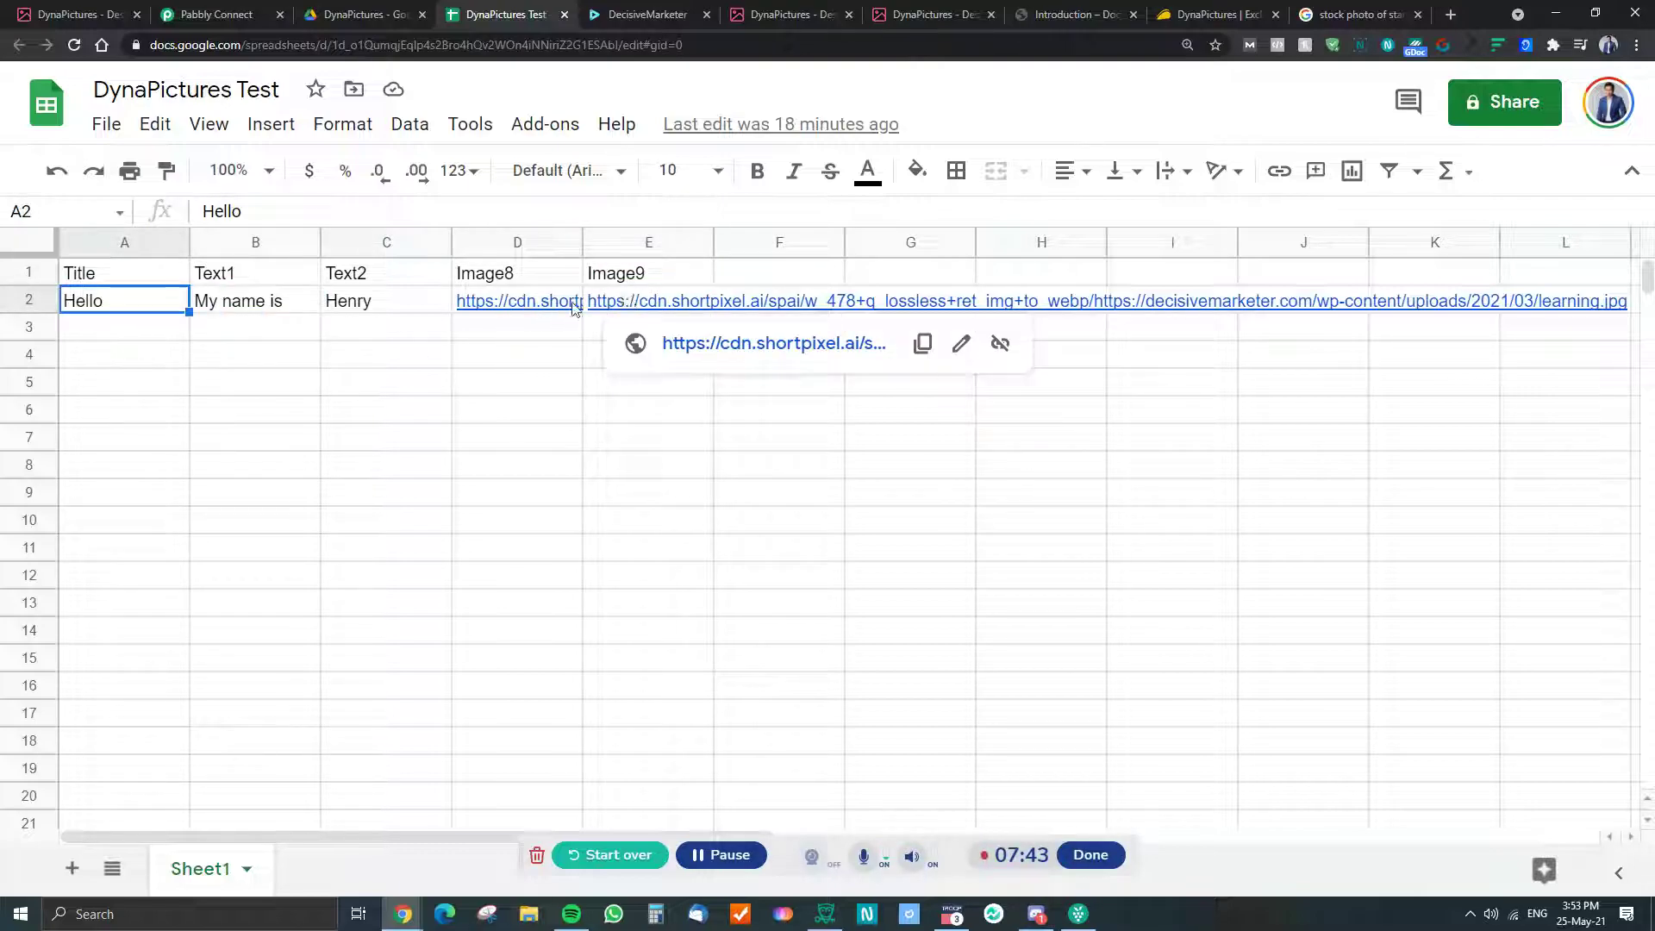
left_click(528, 410)
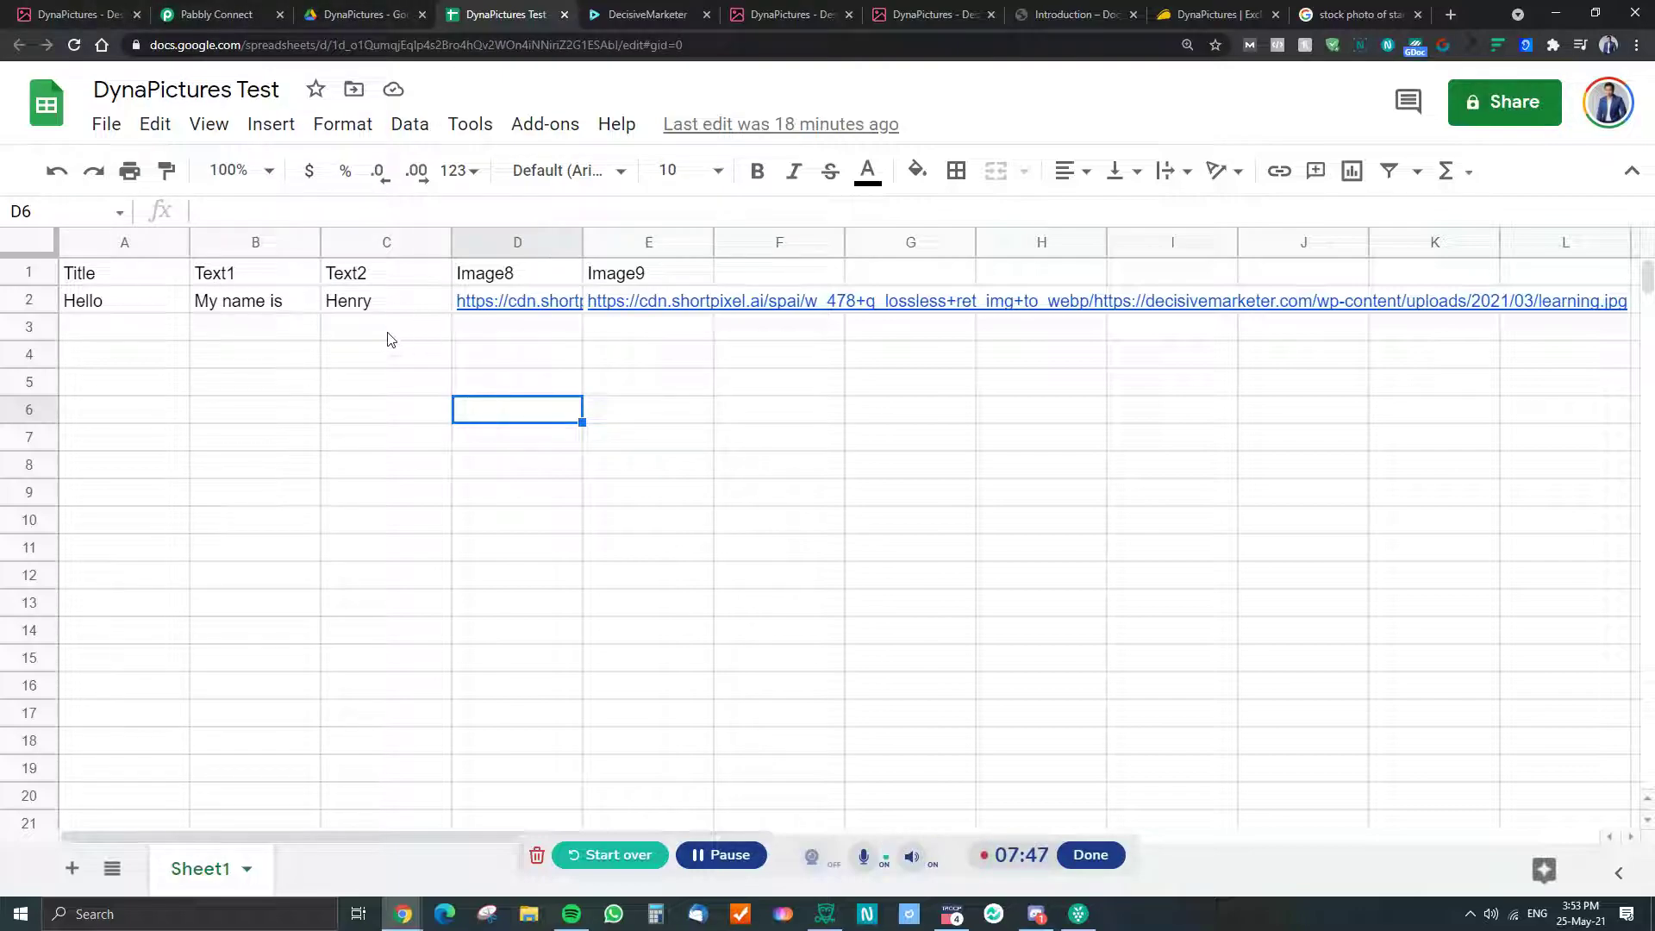
left_click(246, 13)
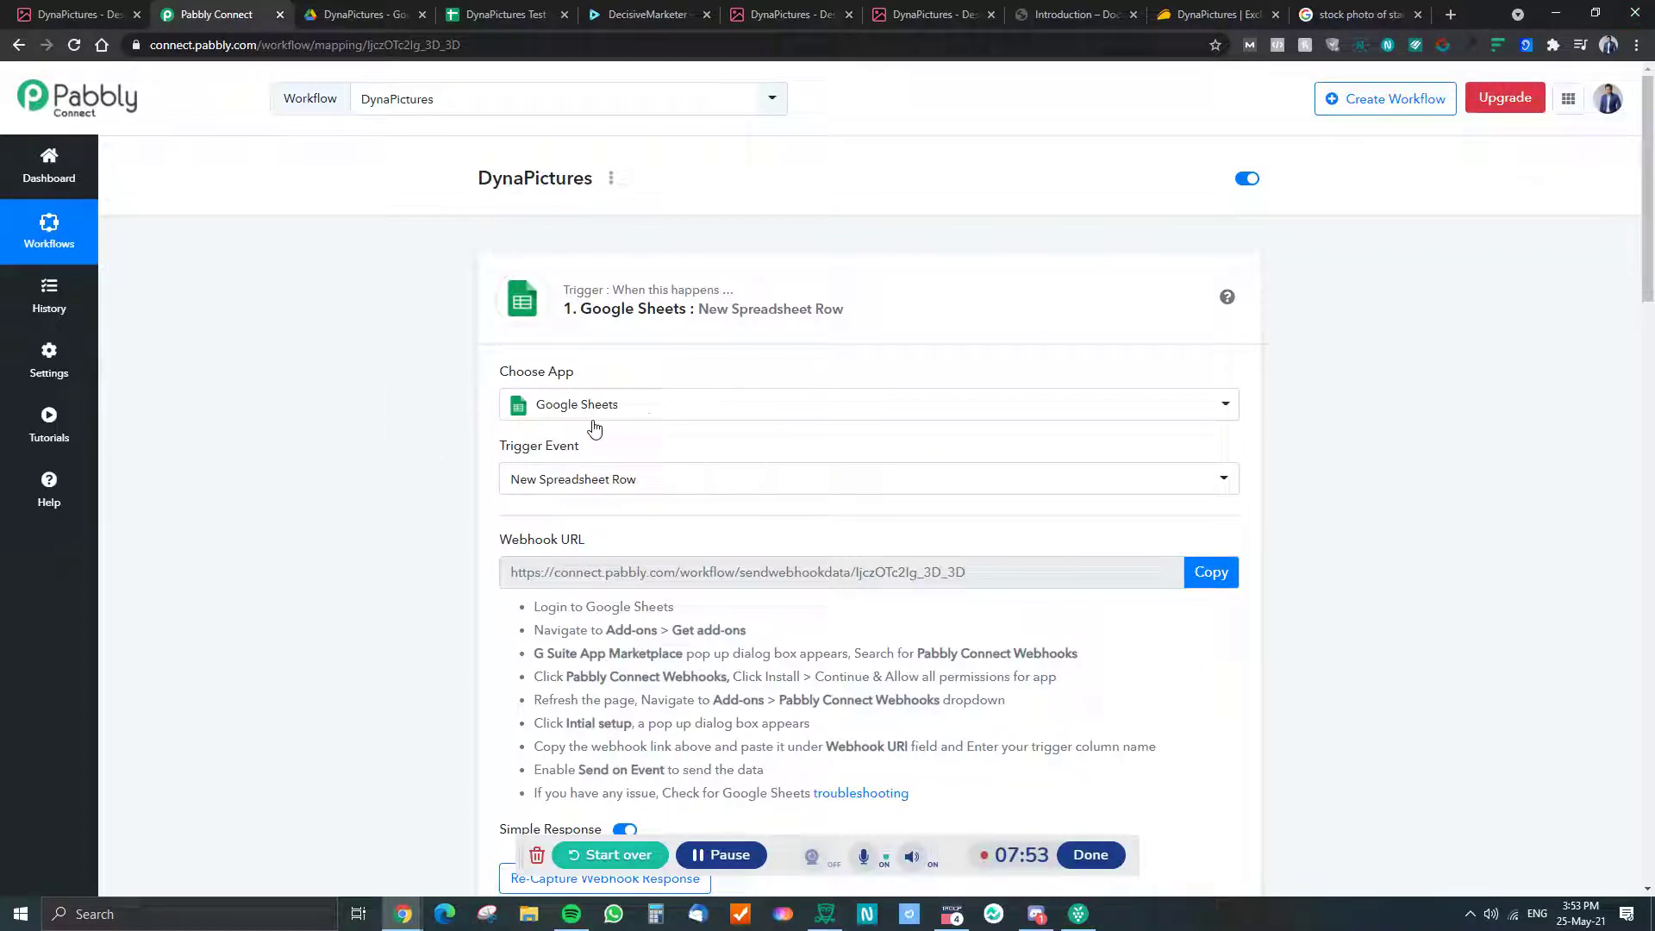
Select the webhook URL of the Google Sheets trigger for inspection
scroll(617, 473, "down", 1)
scroll(681, 497, "down", 1)
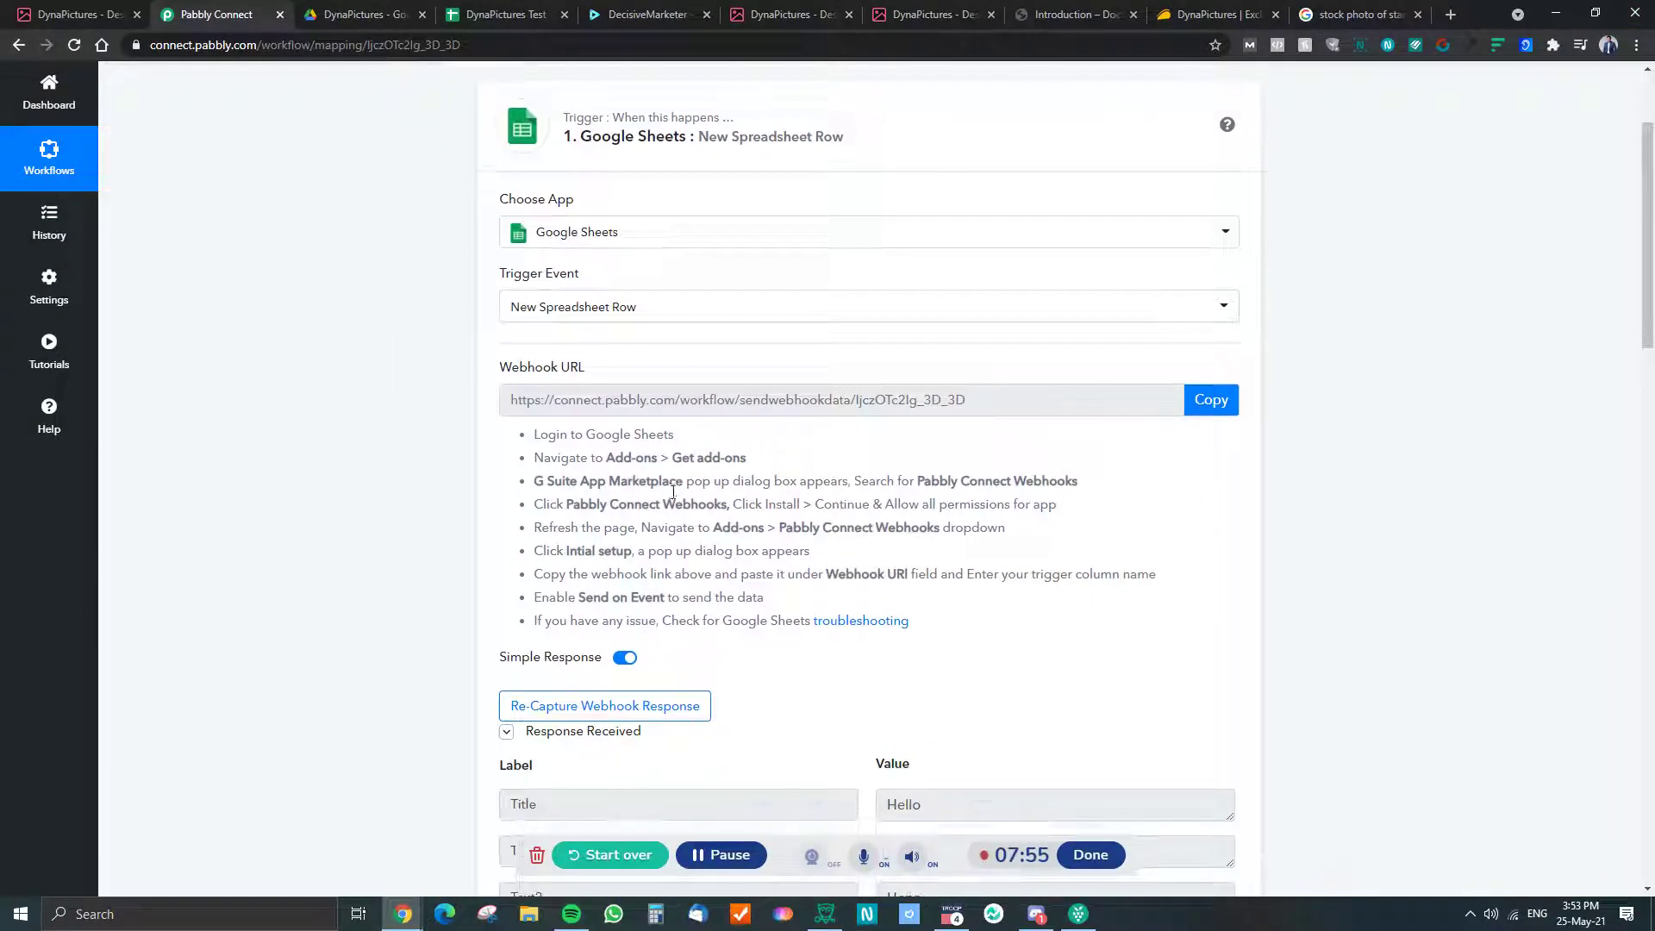
left_click(997, 406)
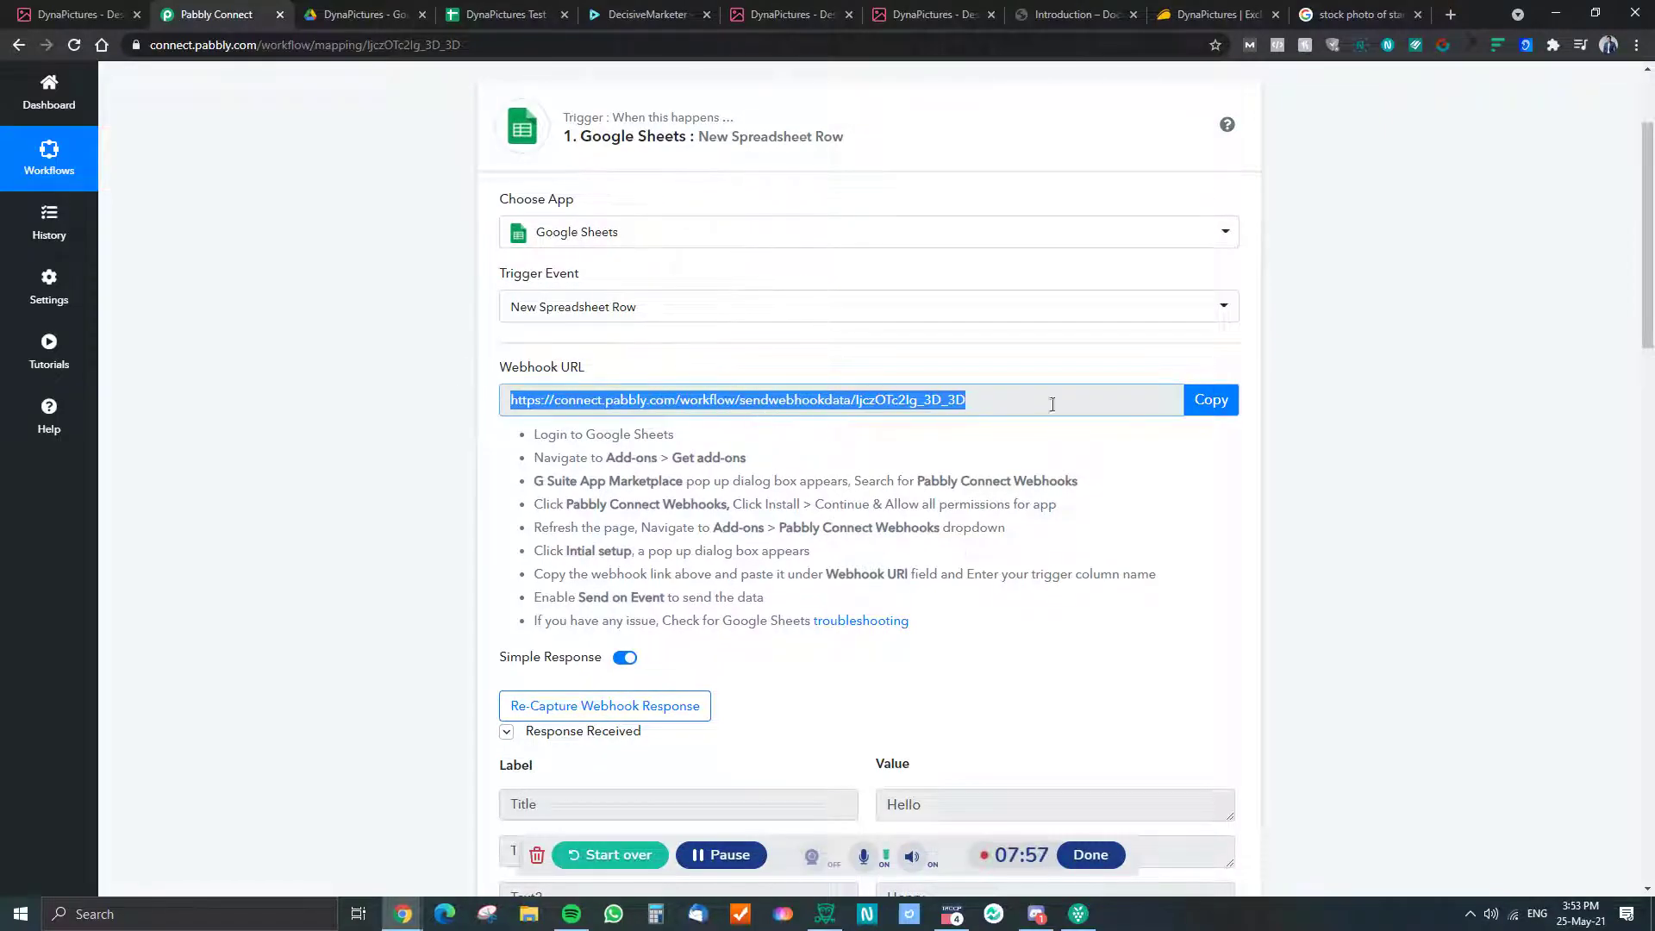
Switch to the DynaPictures Test spreadsheet, open the Pabbly Connect Webhooks Initial setup form, and close it without submitting
left_click(483, 14)
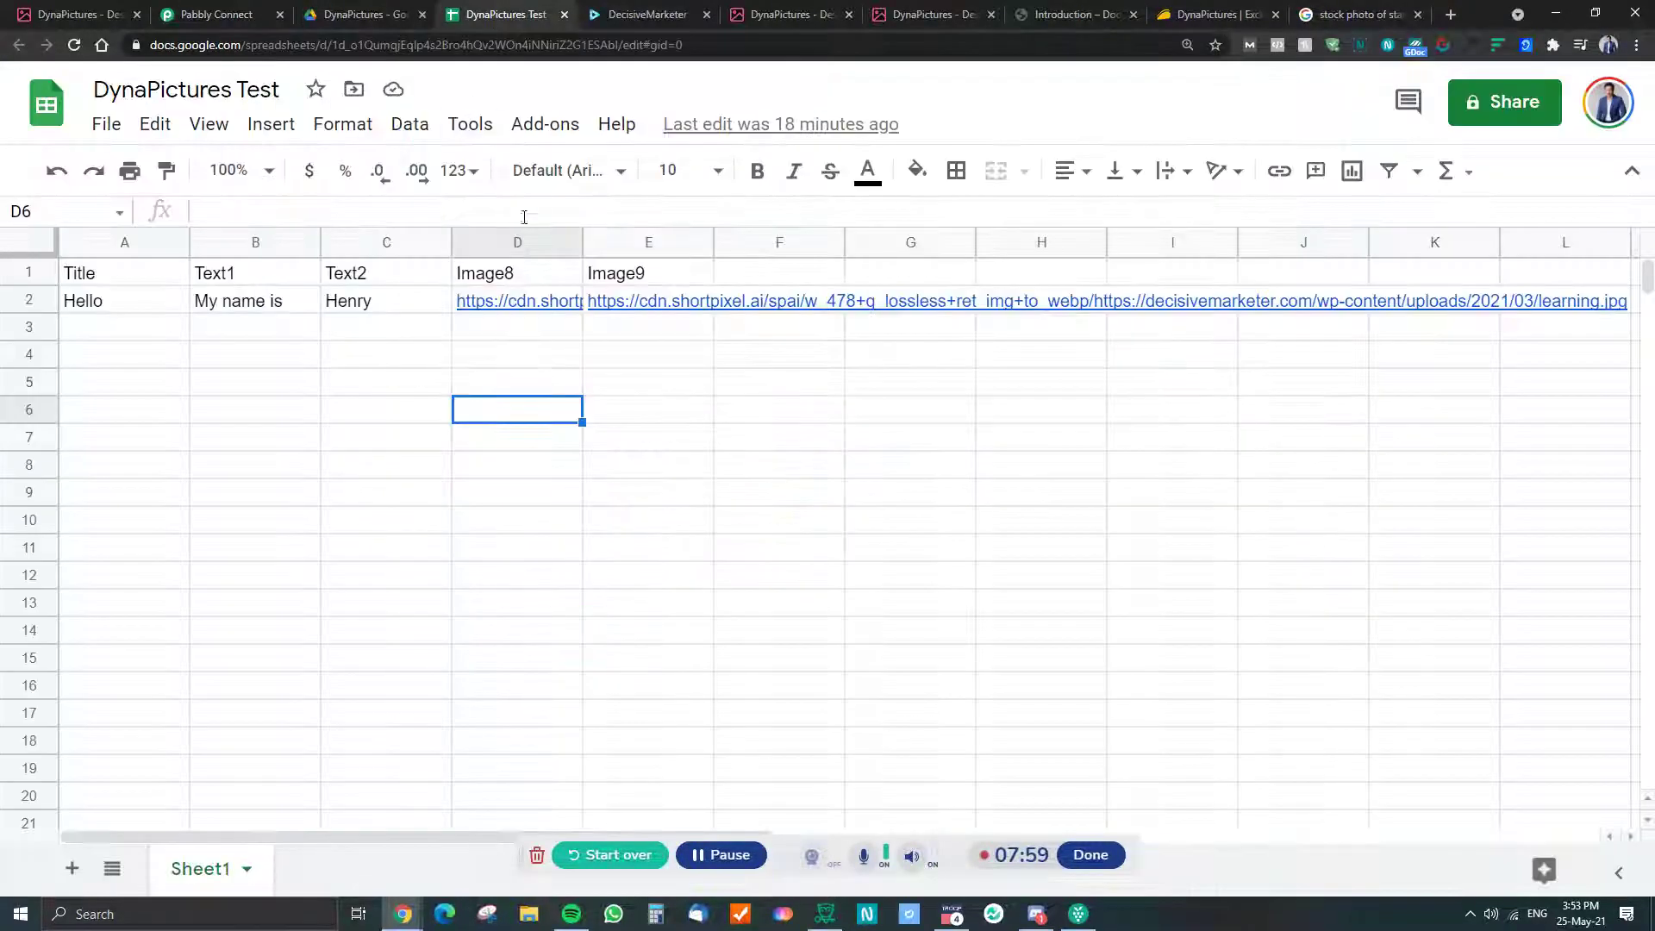
left_click(530, 126)
mouse_move(612, 277)
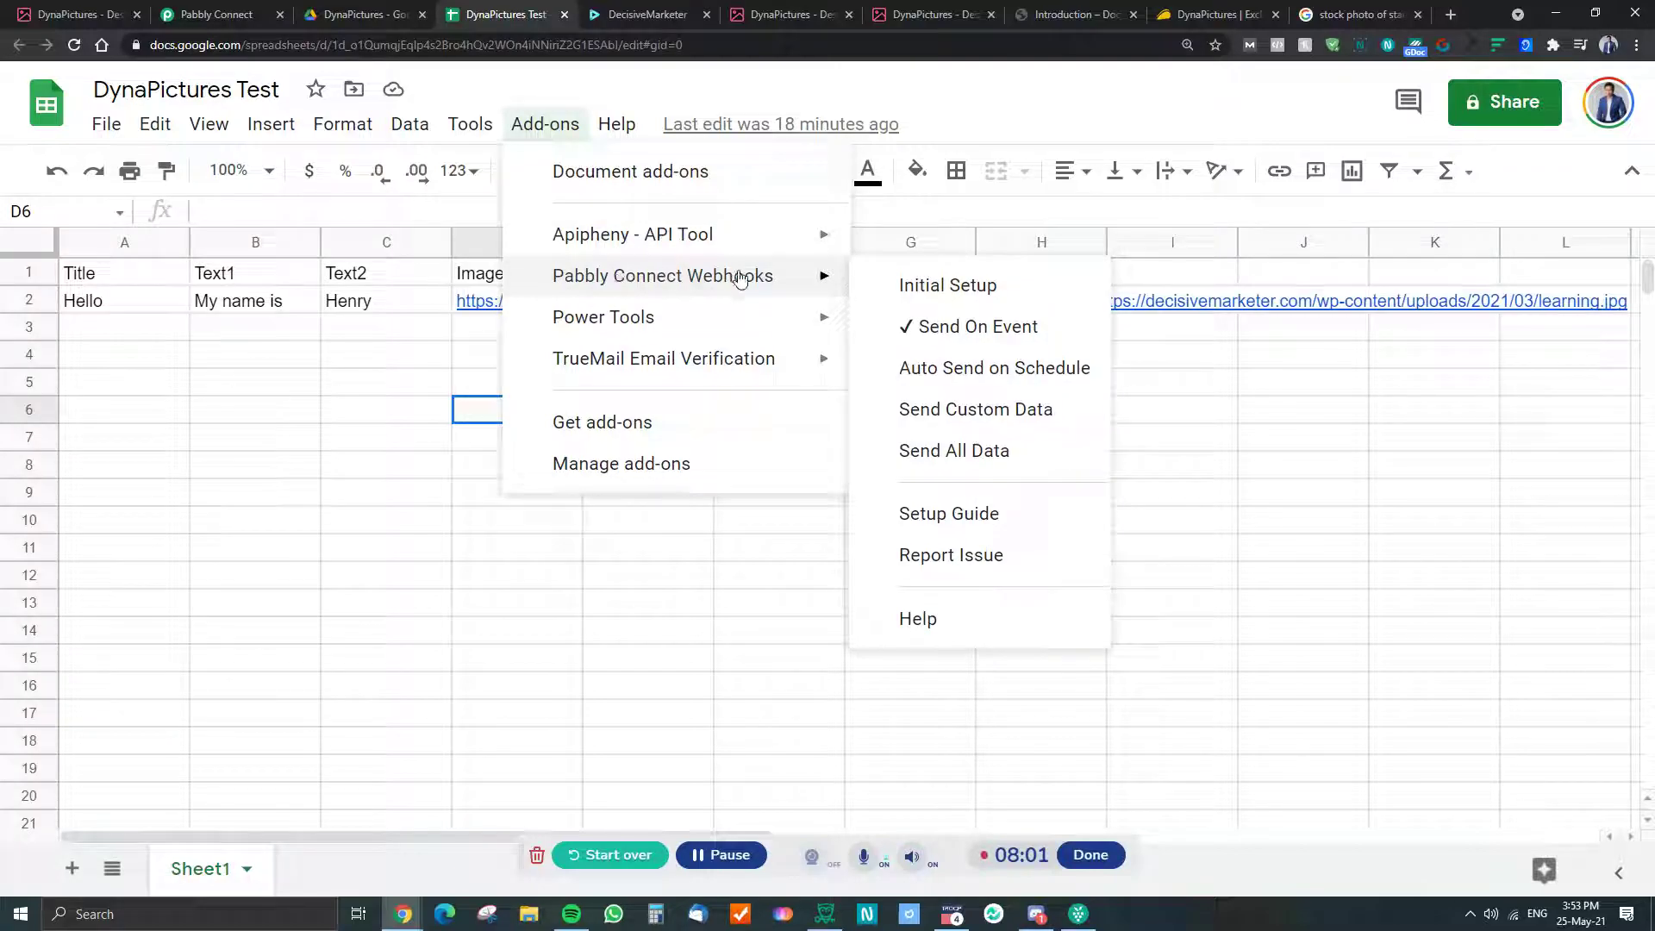
left_click(919, 300)
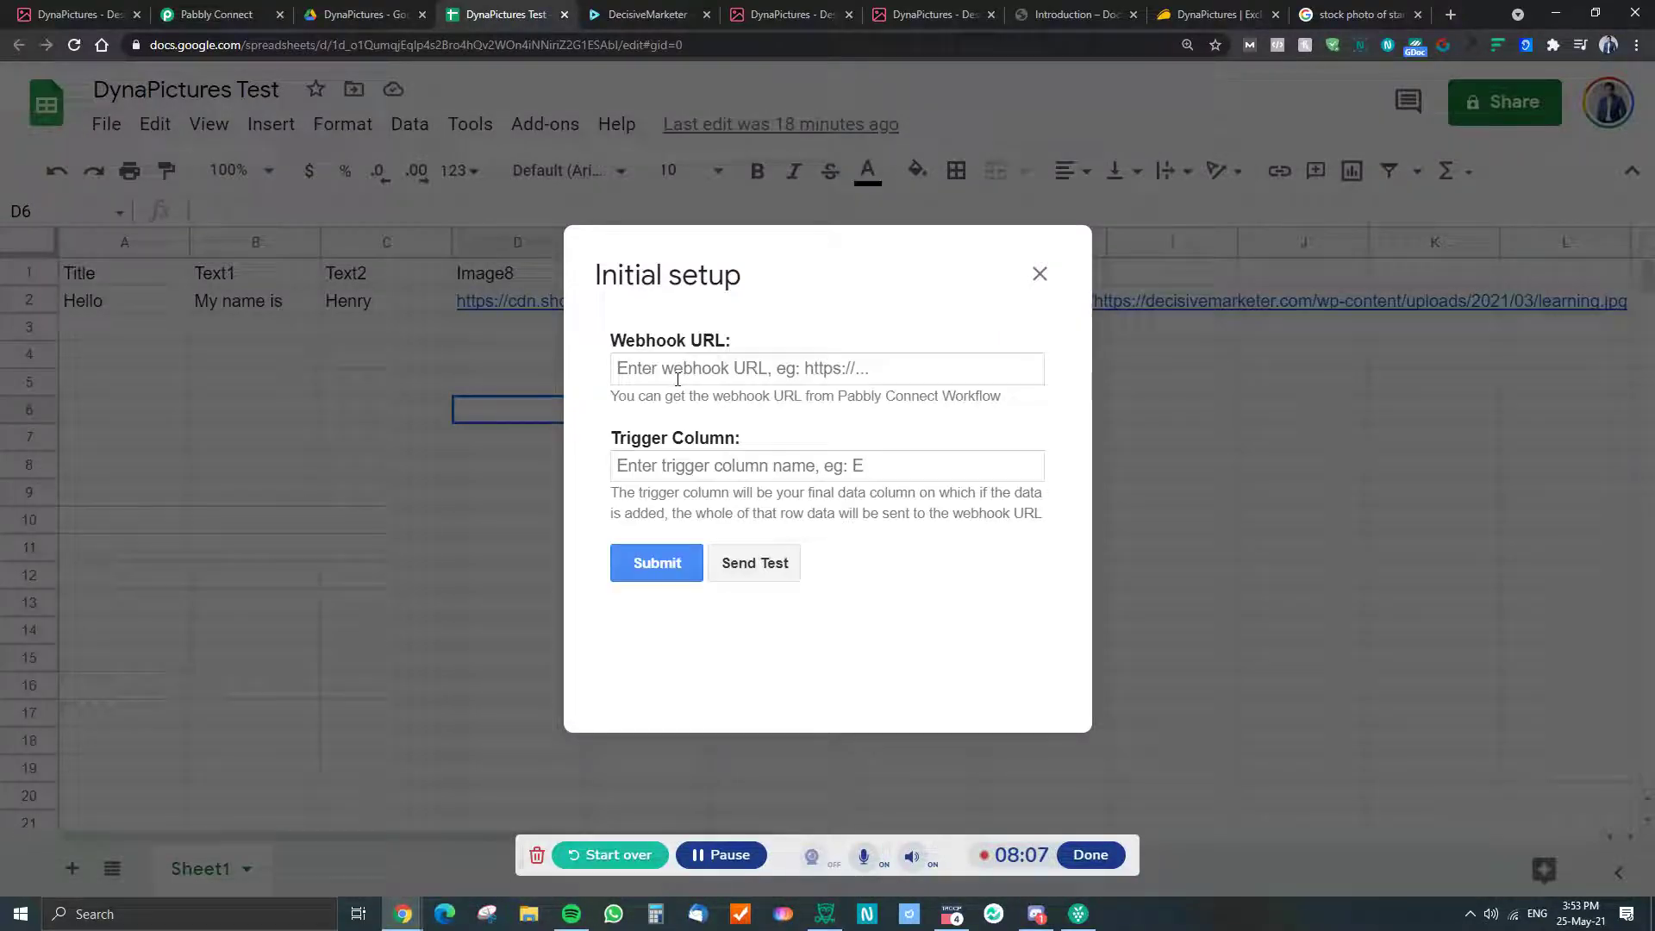
left_click(1039, 273)
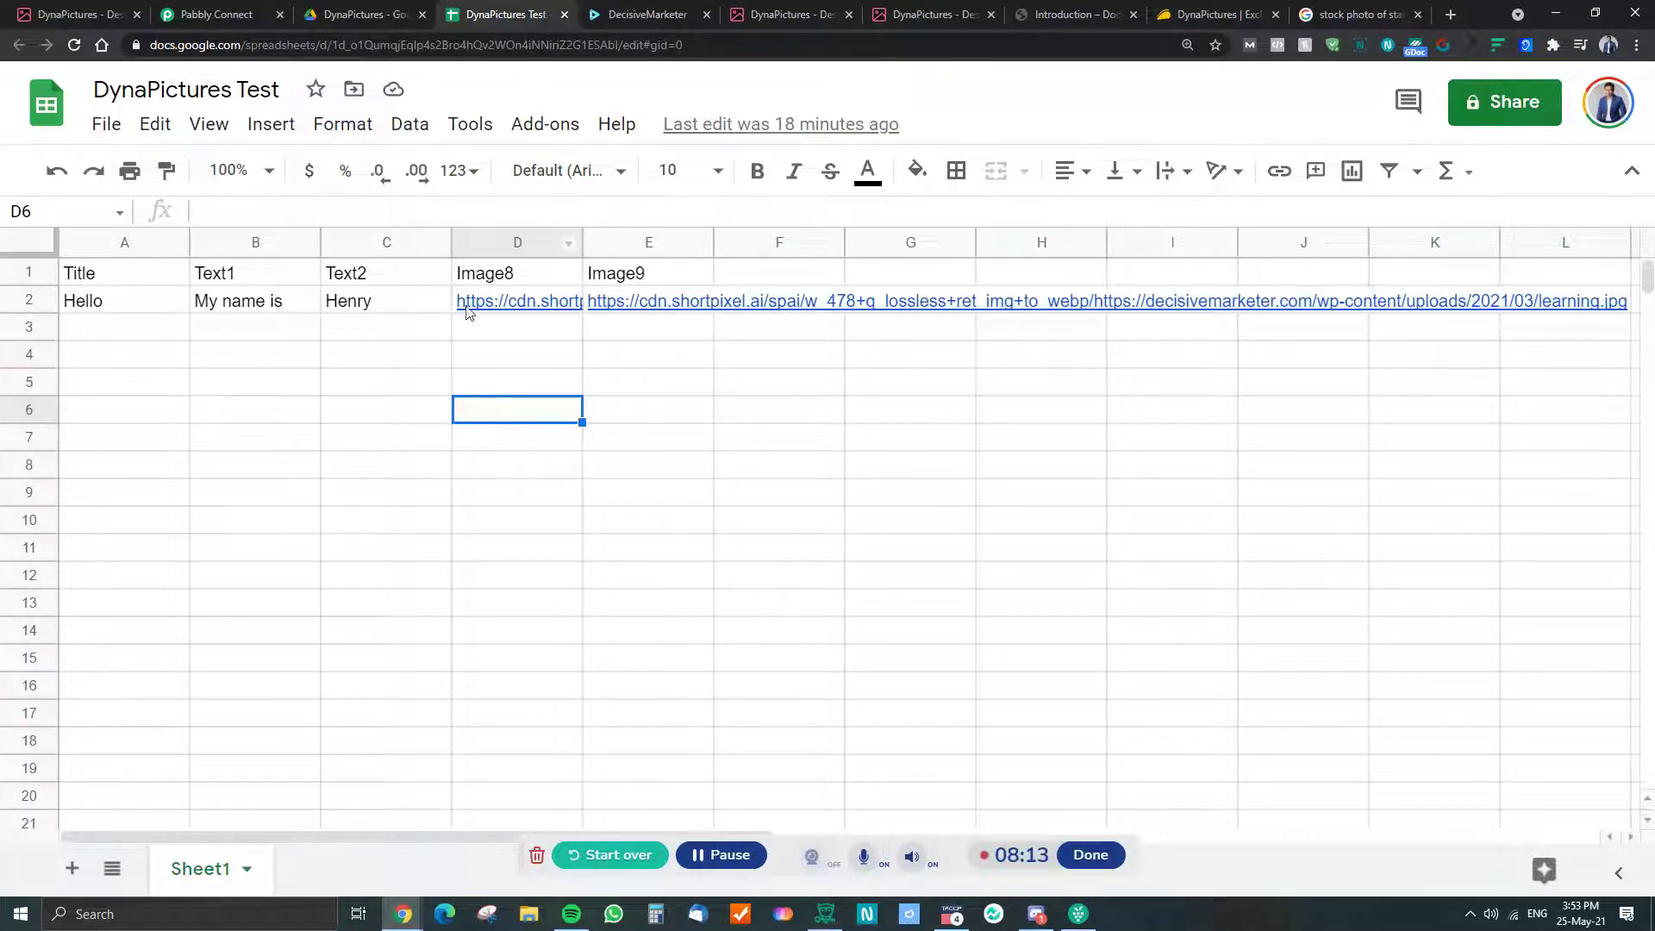
mouse_move(663, 301)
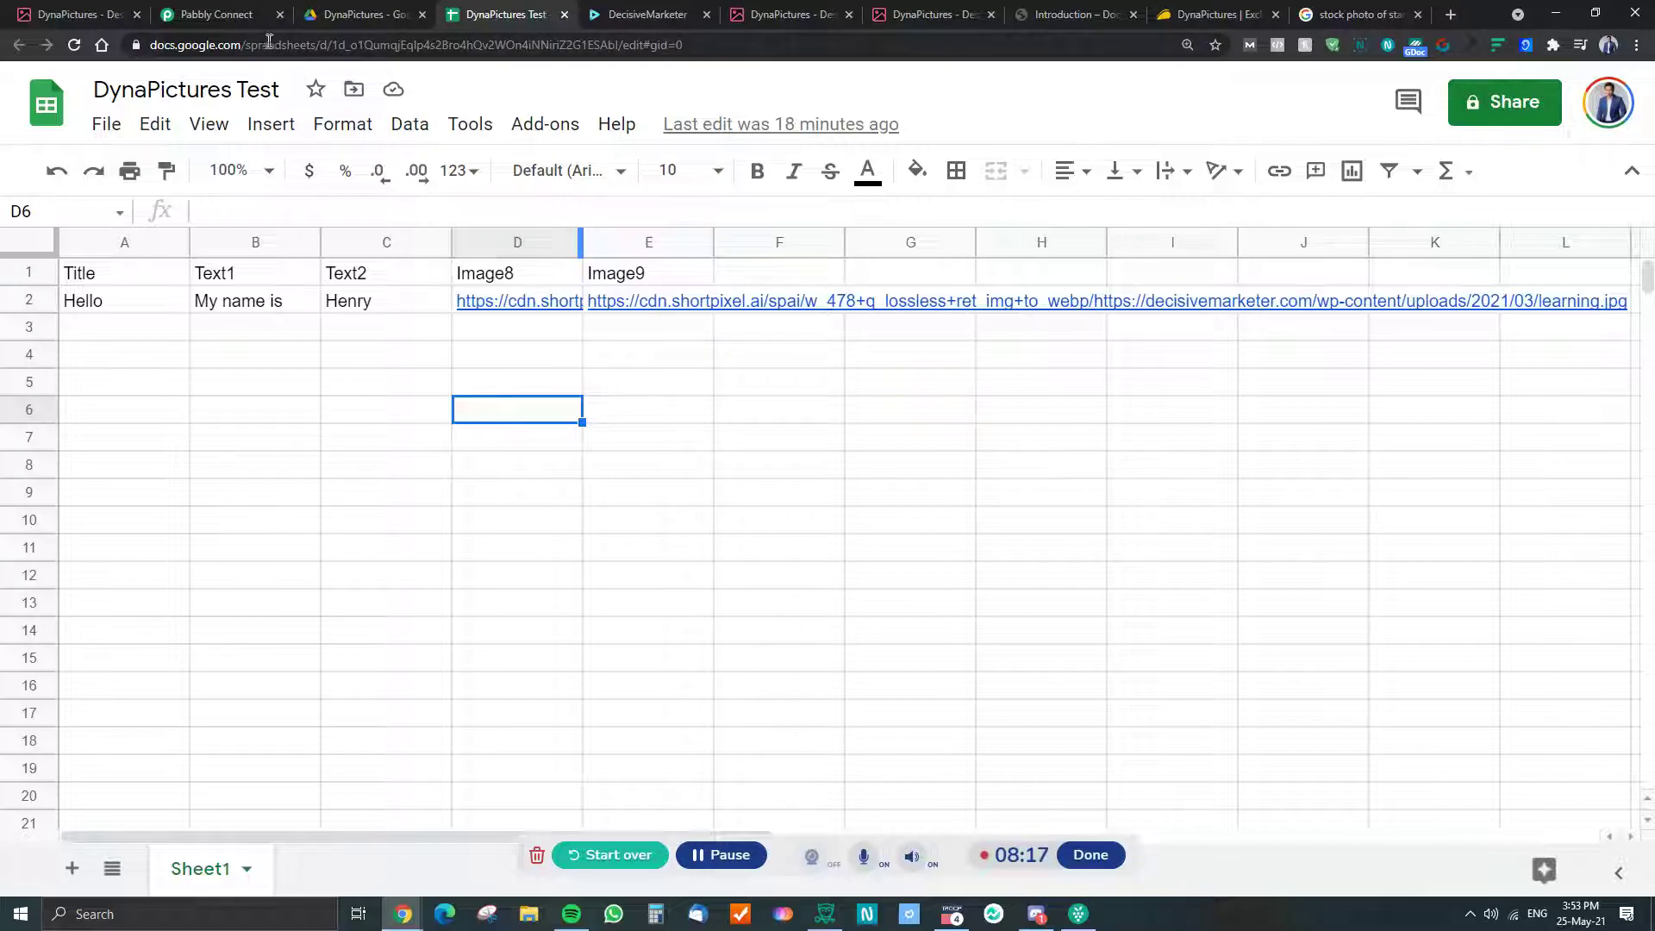
Return to the Pabbly Connect workflow and review the trigger's webhook setup instructions and captured response
left_click(204, 17)
scroll(775, 604, "down", 2)
scroll(637, 586, "up", 1)
scroll(620, 448, "down", 2)
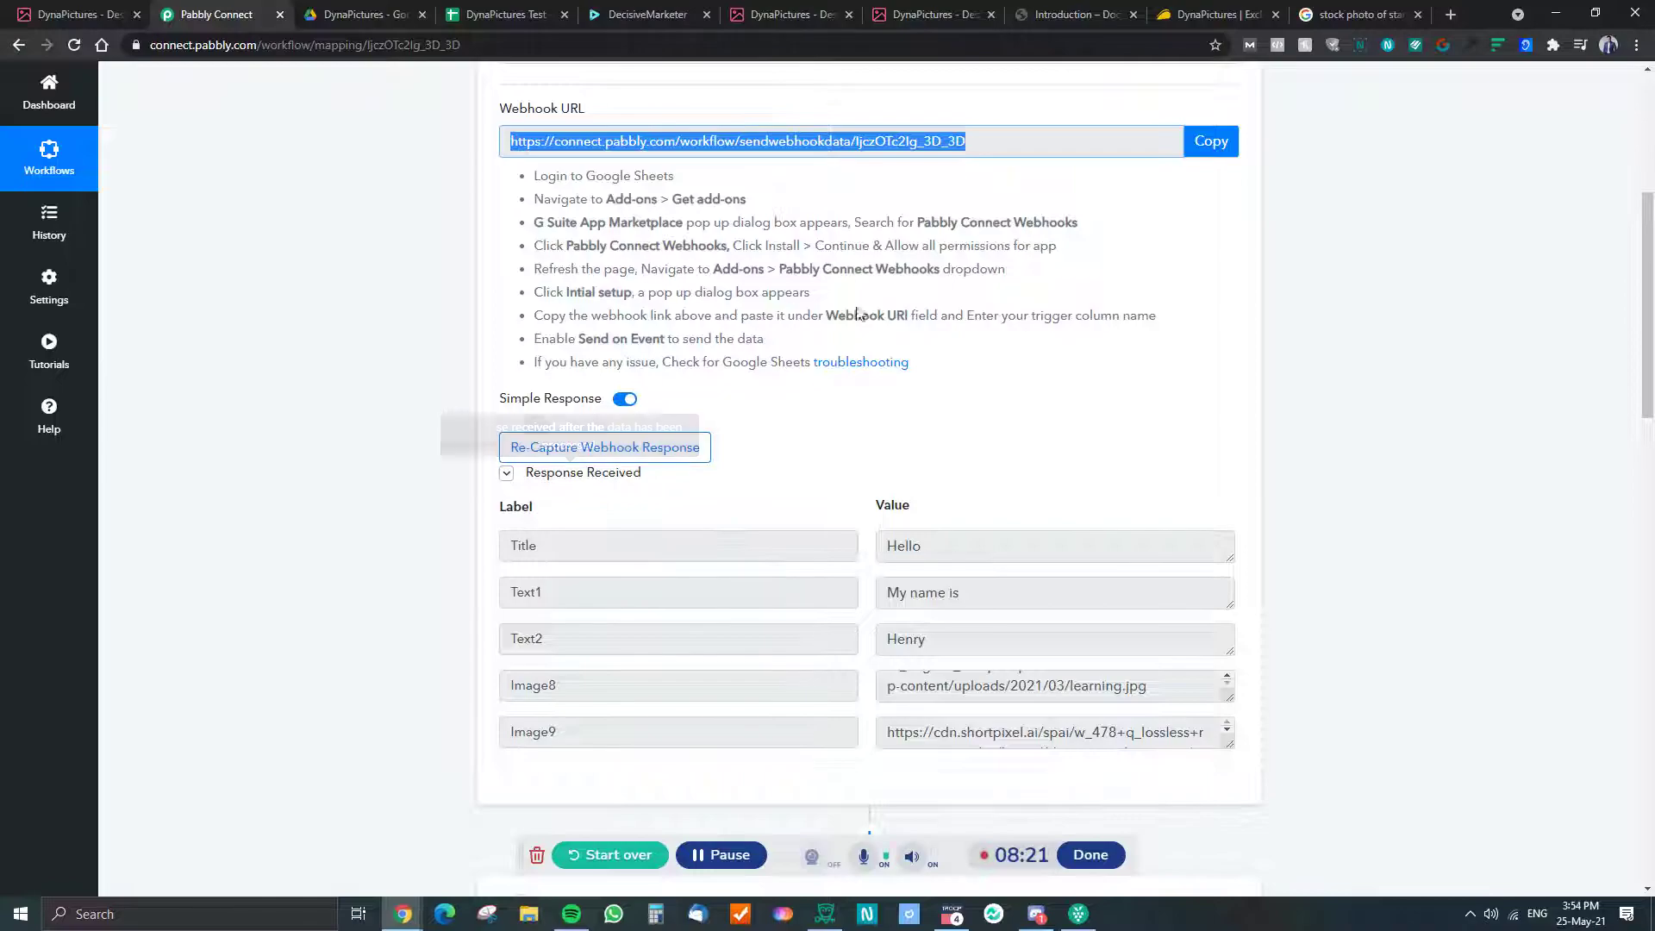
scroll(673, 454, "down", 2)
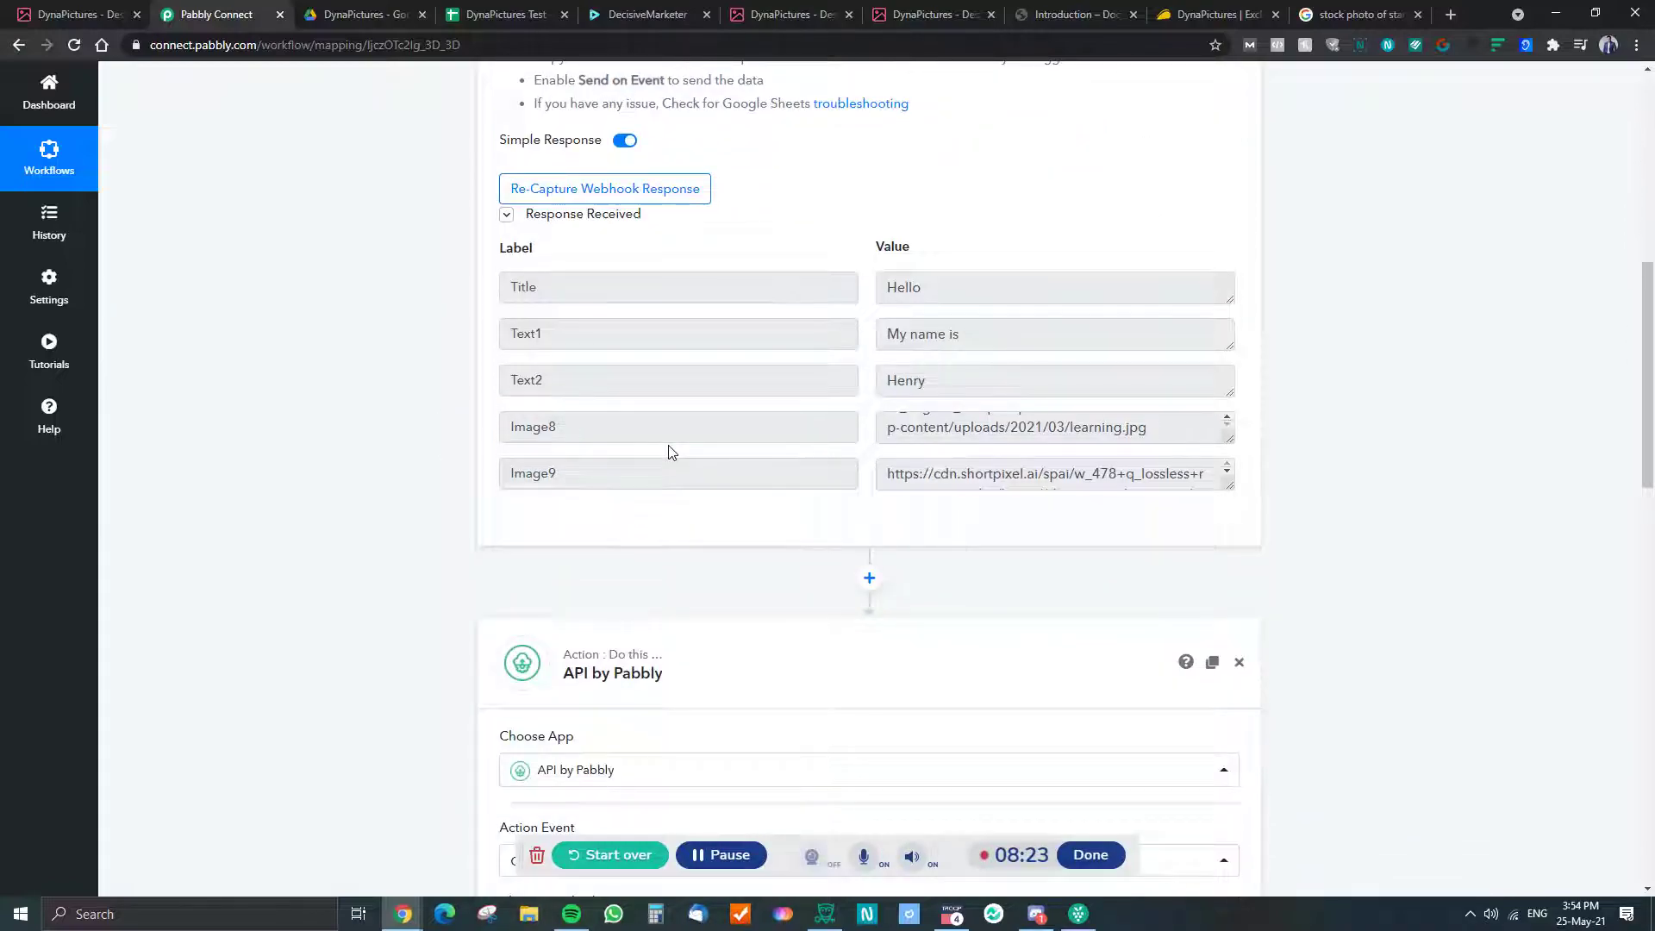
scroll(670, 450, "up", 3)
left_click_drag(534, 177, 914, 366)
left_click(780, 441)
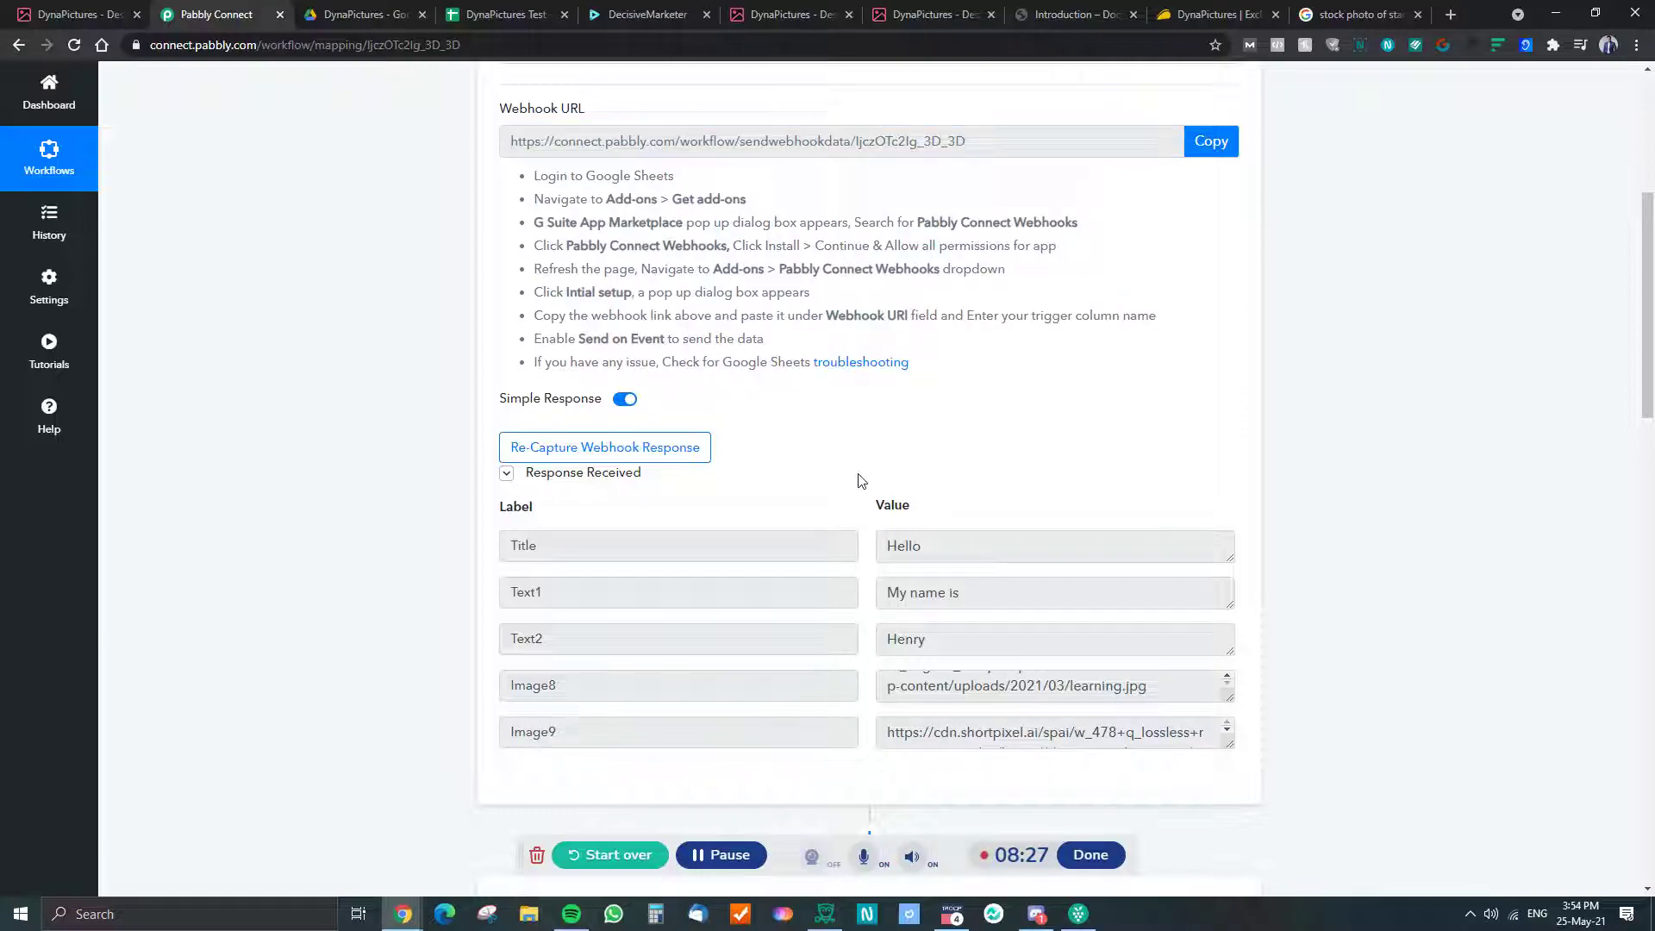
Inspect the API by Pabbly action's request settings and endpoint URL, briefly consulting the DynaPictures API documentation
scroll(676, 448, "down", 6)
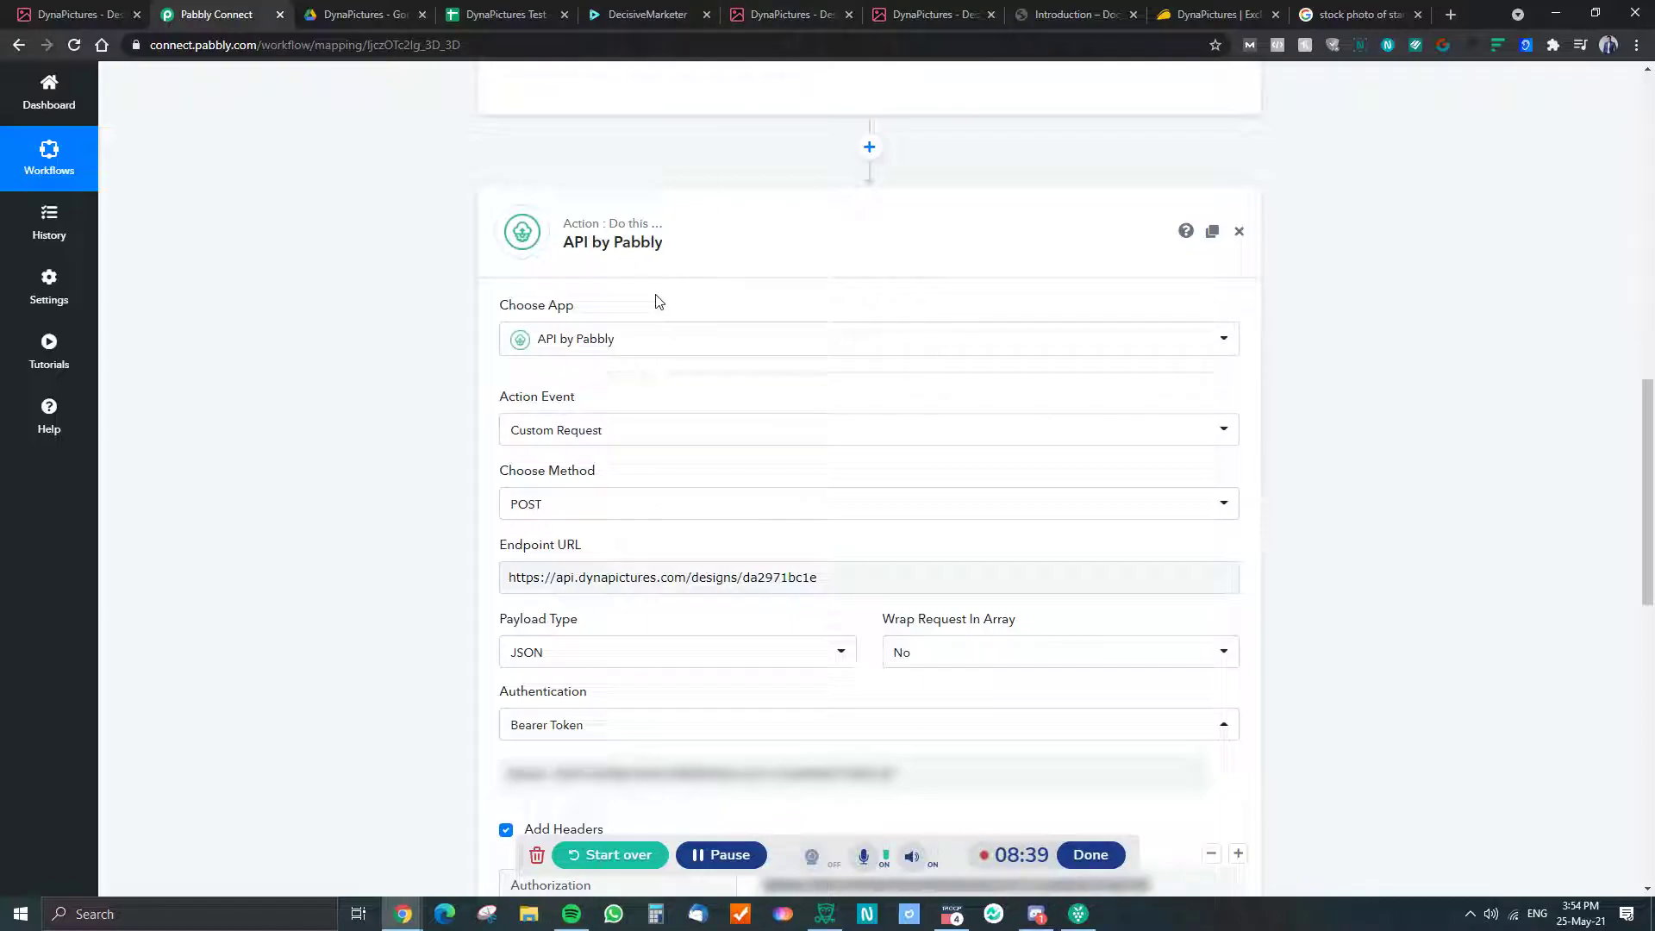
left_click(1073, 15)
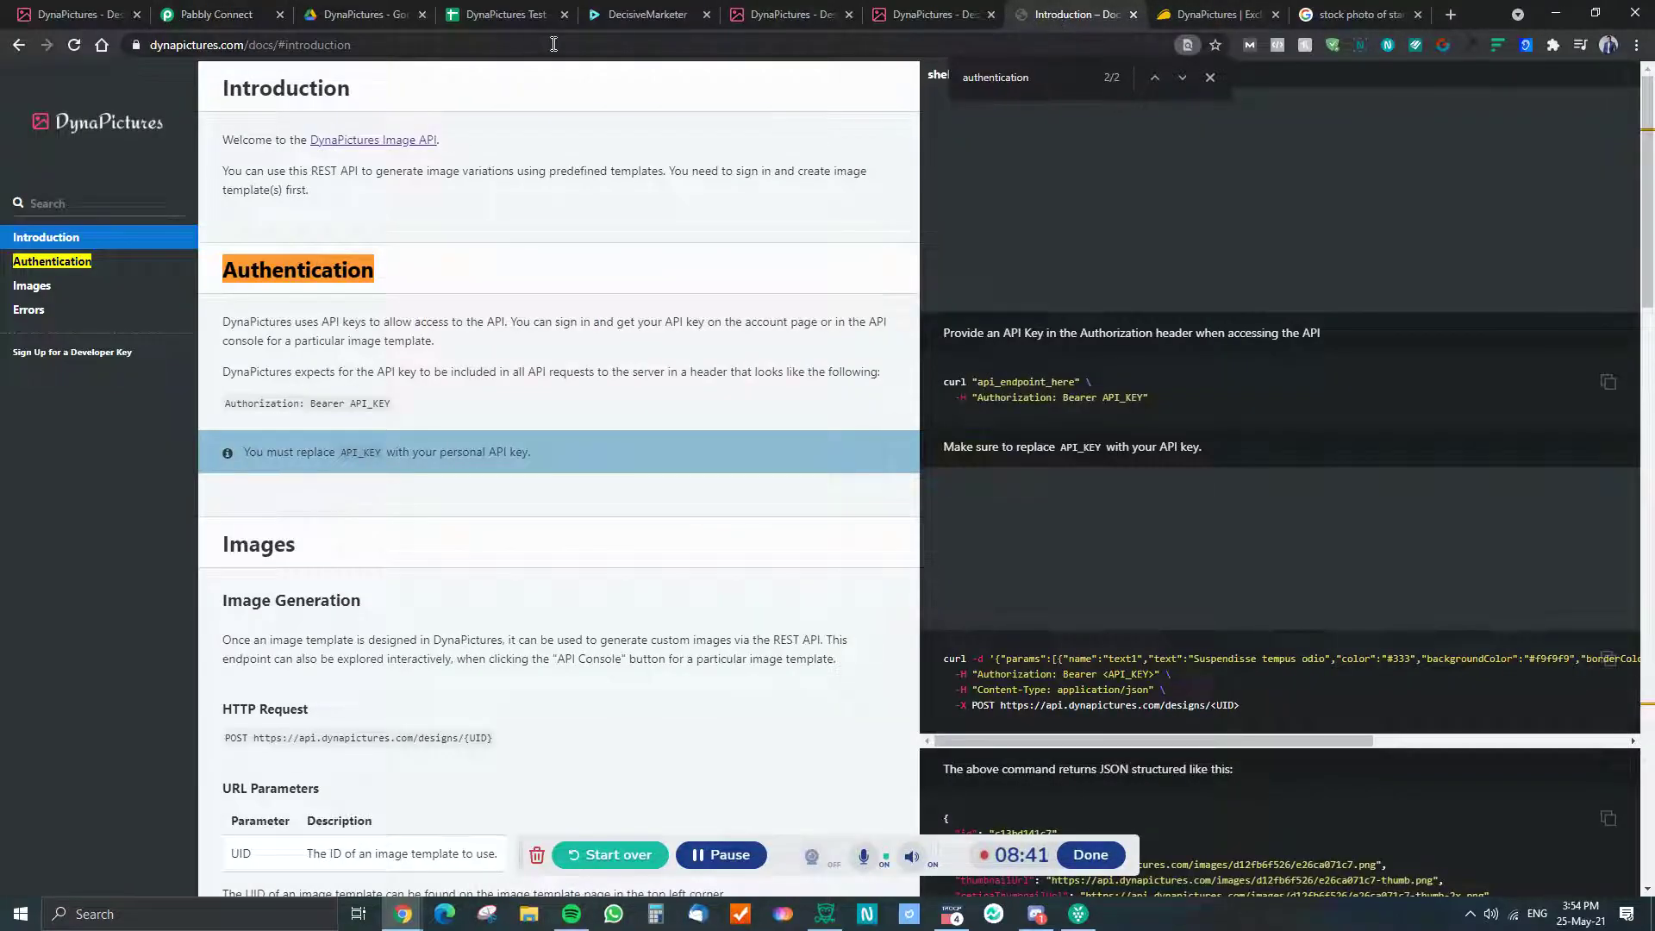
left_click(258, 14)
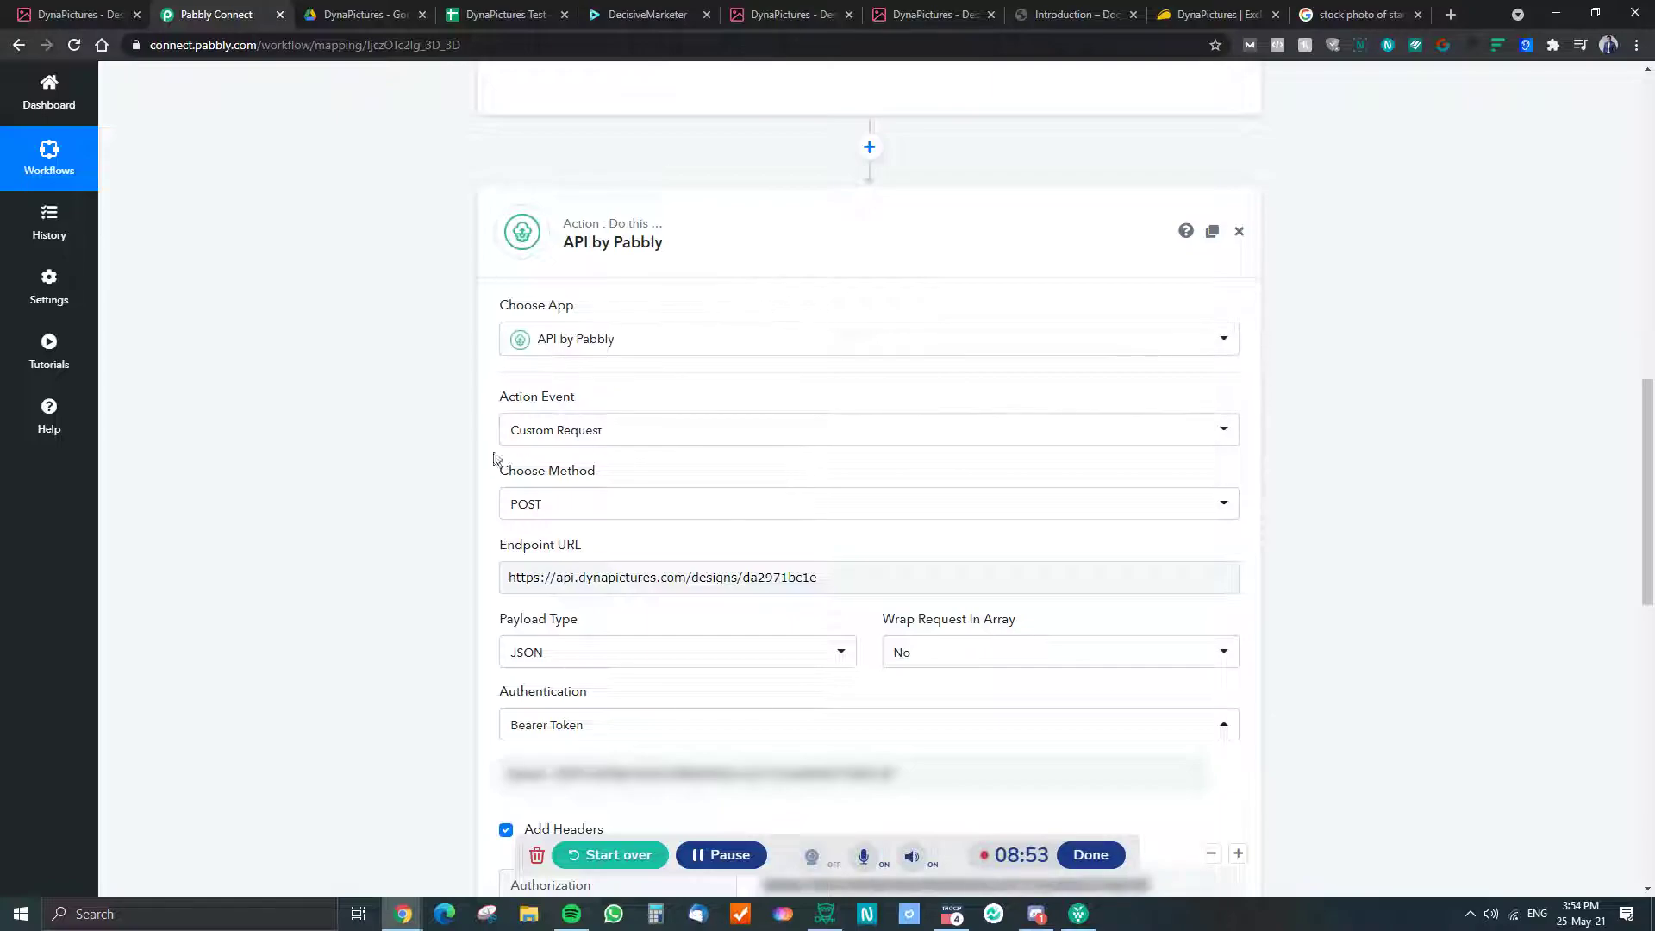
scroll(547, 431, "down", 2)
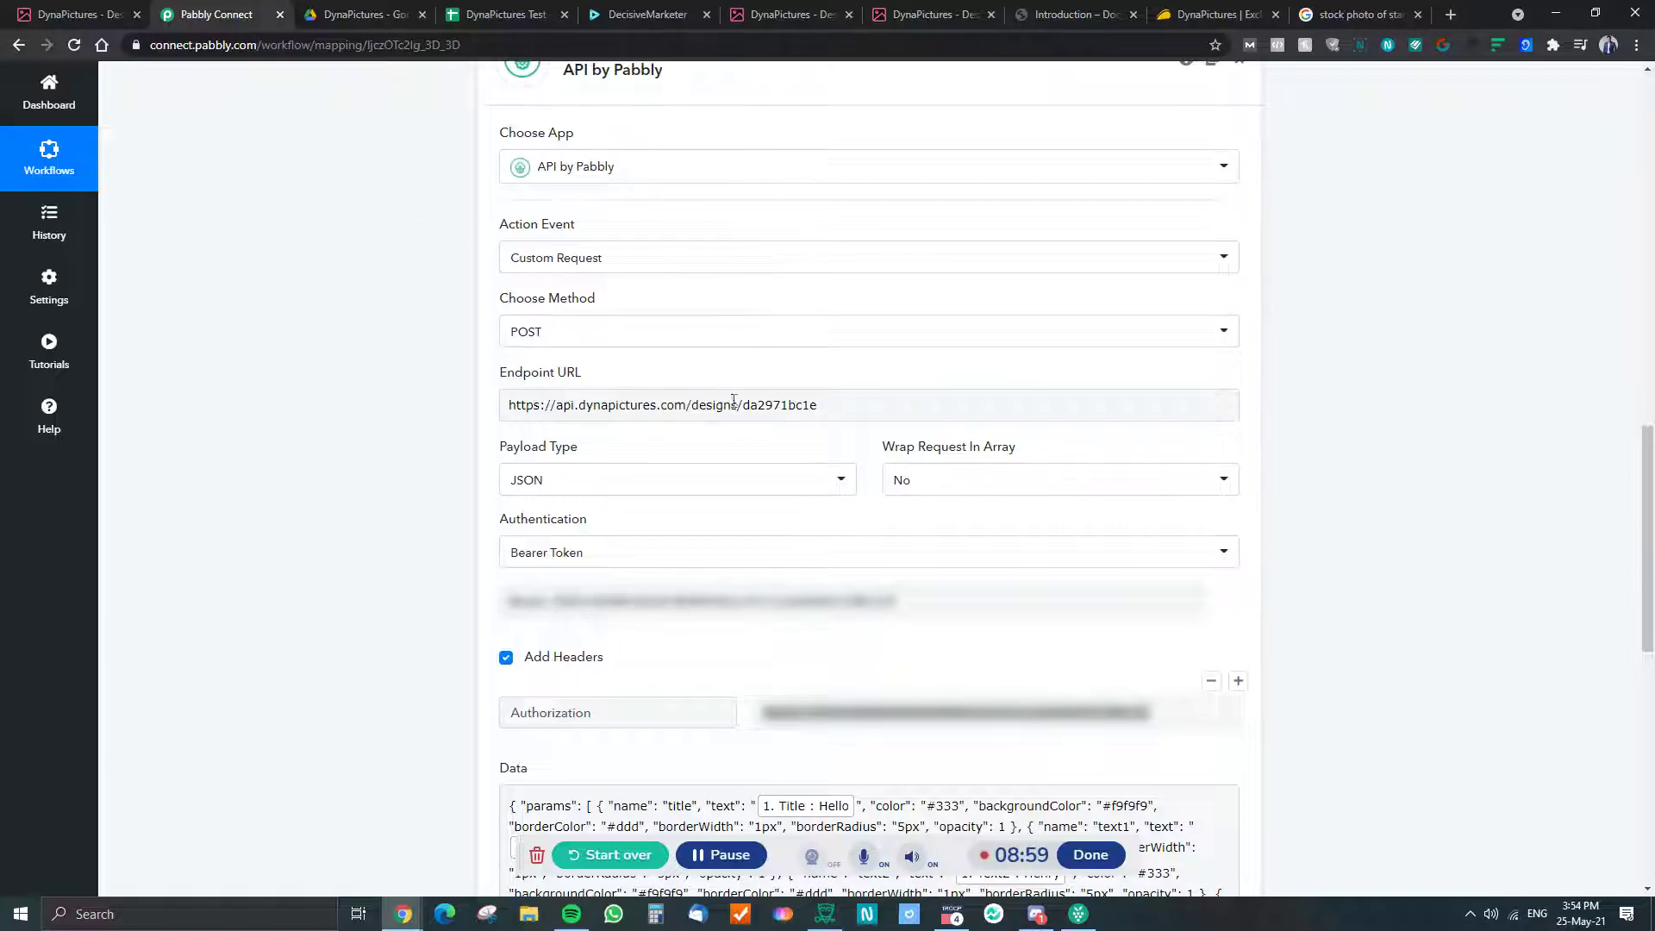
left_click_drag(823, 399, 431, 405)
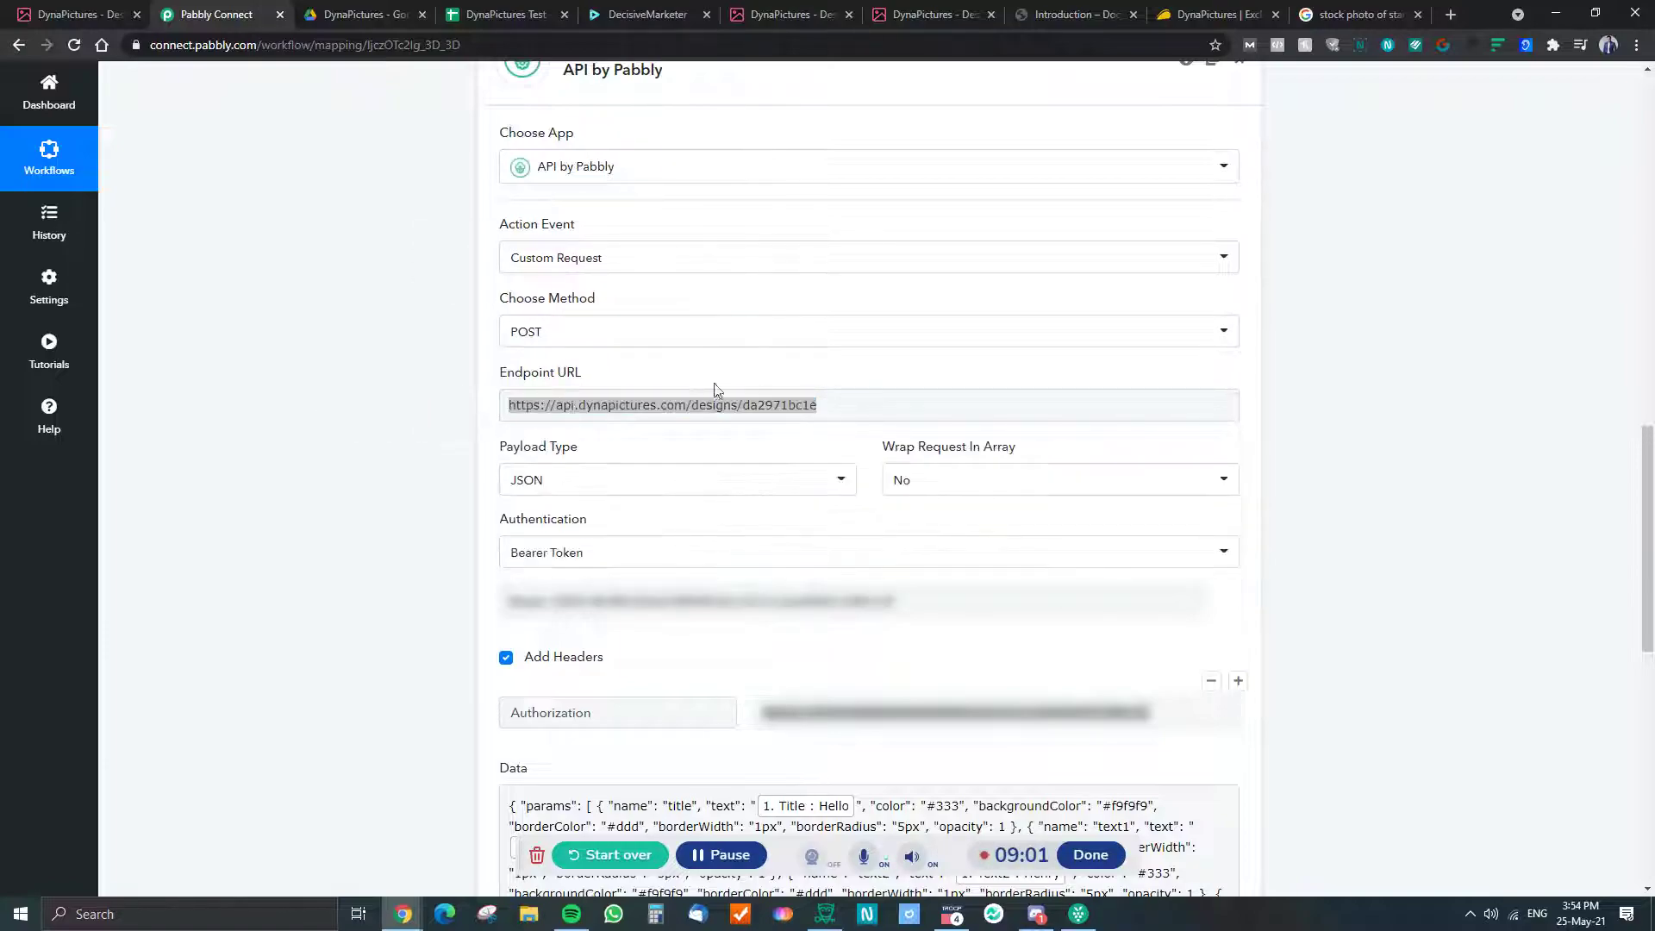
left_click(765, 405)
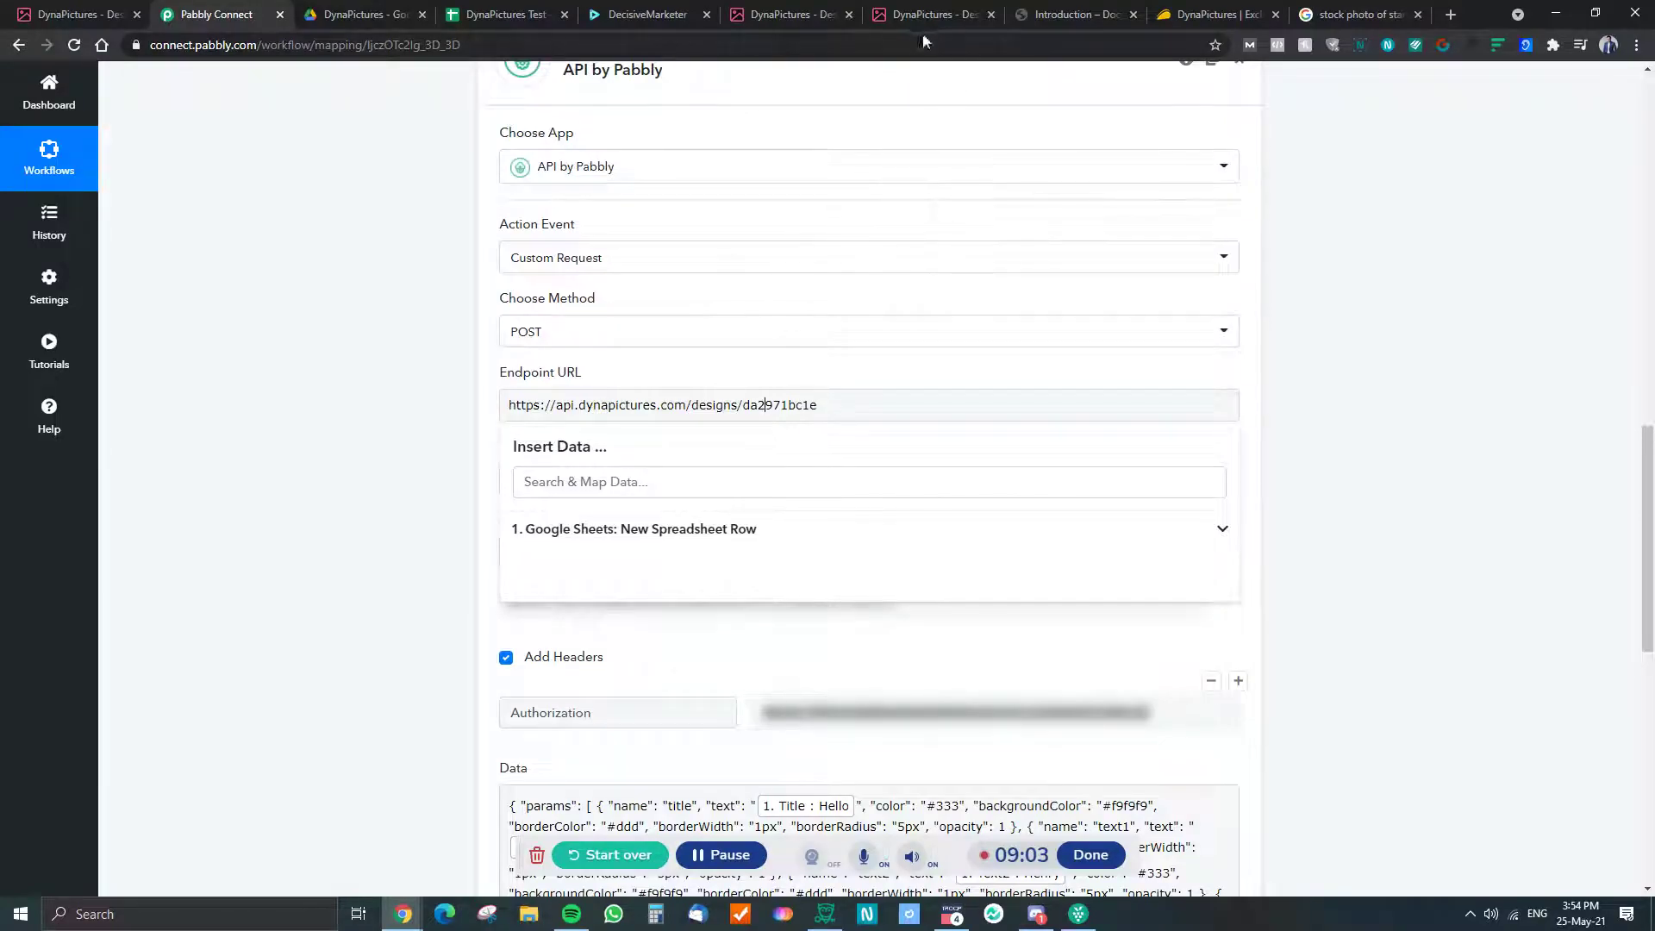
Switch to the DynaPictures API documentation, close the page search, and highlight the image generation endpoint under HTTP Request
left_click(1069, 14)
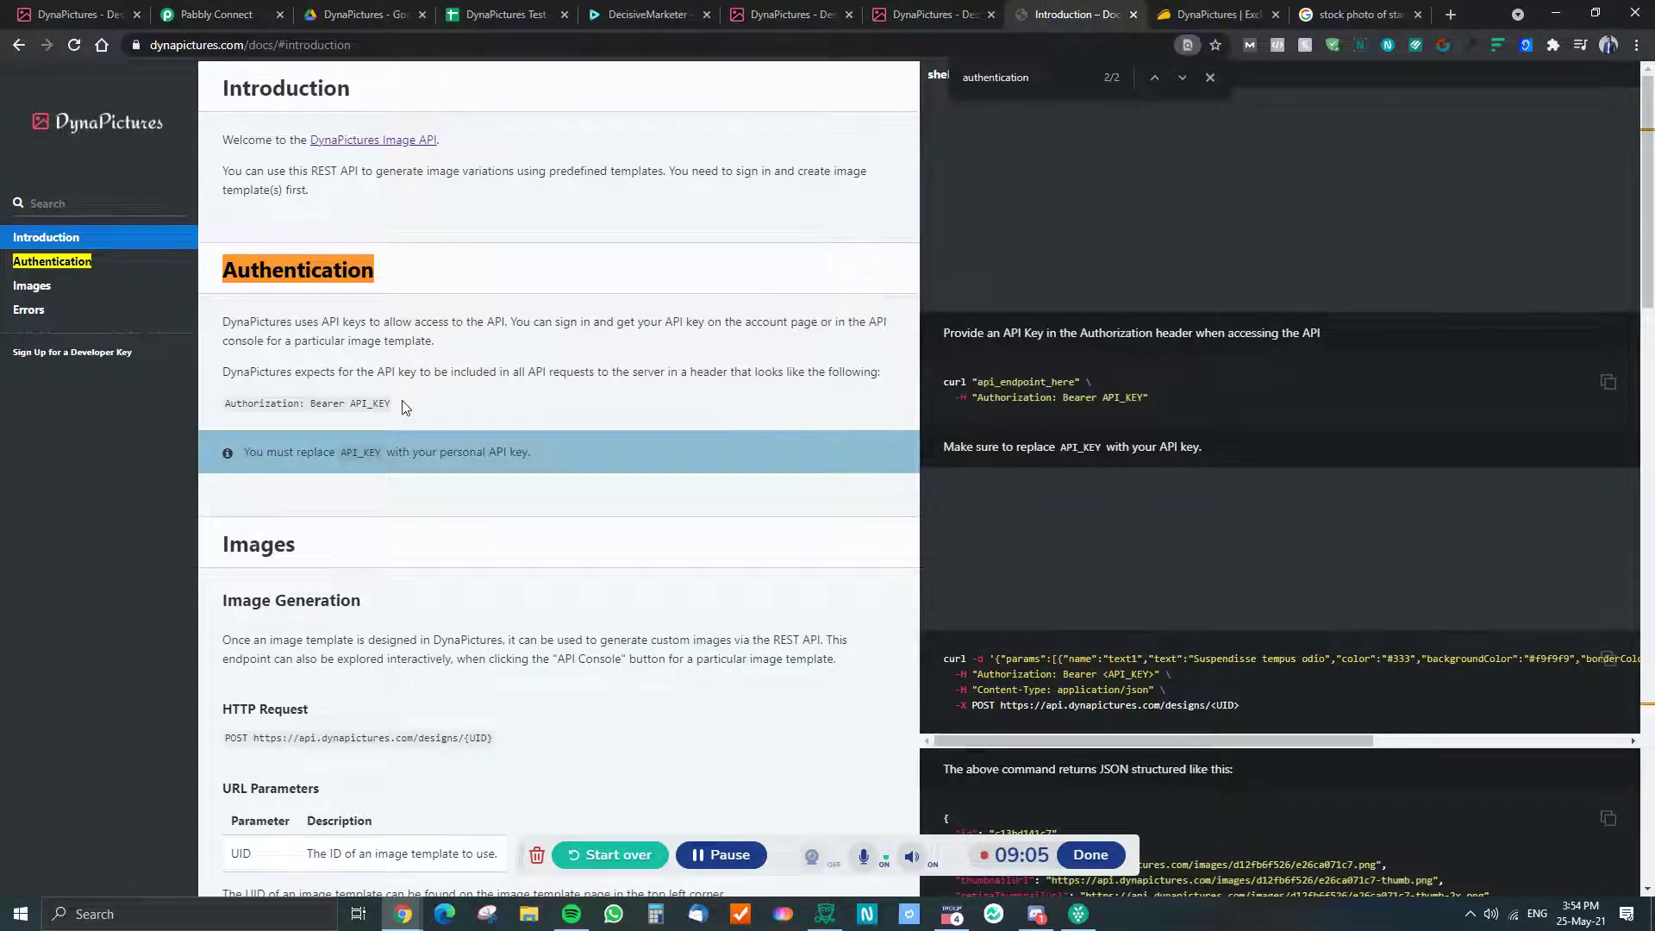
left_click(1209, 77)
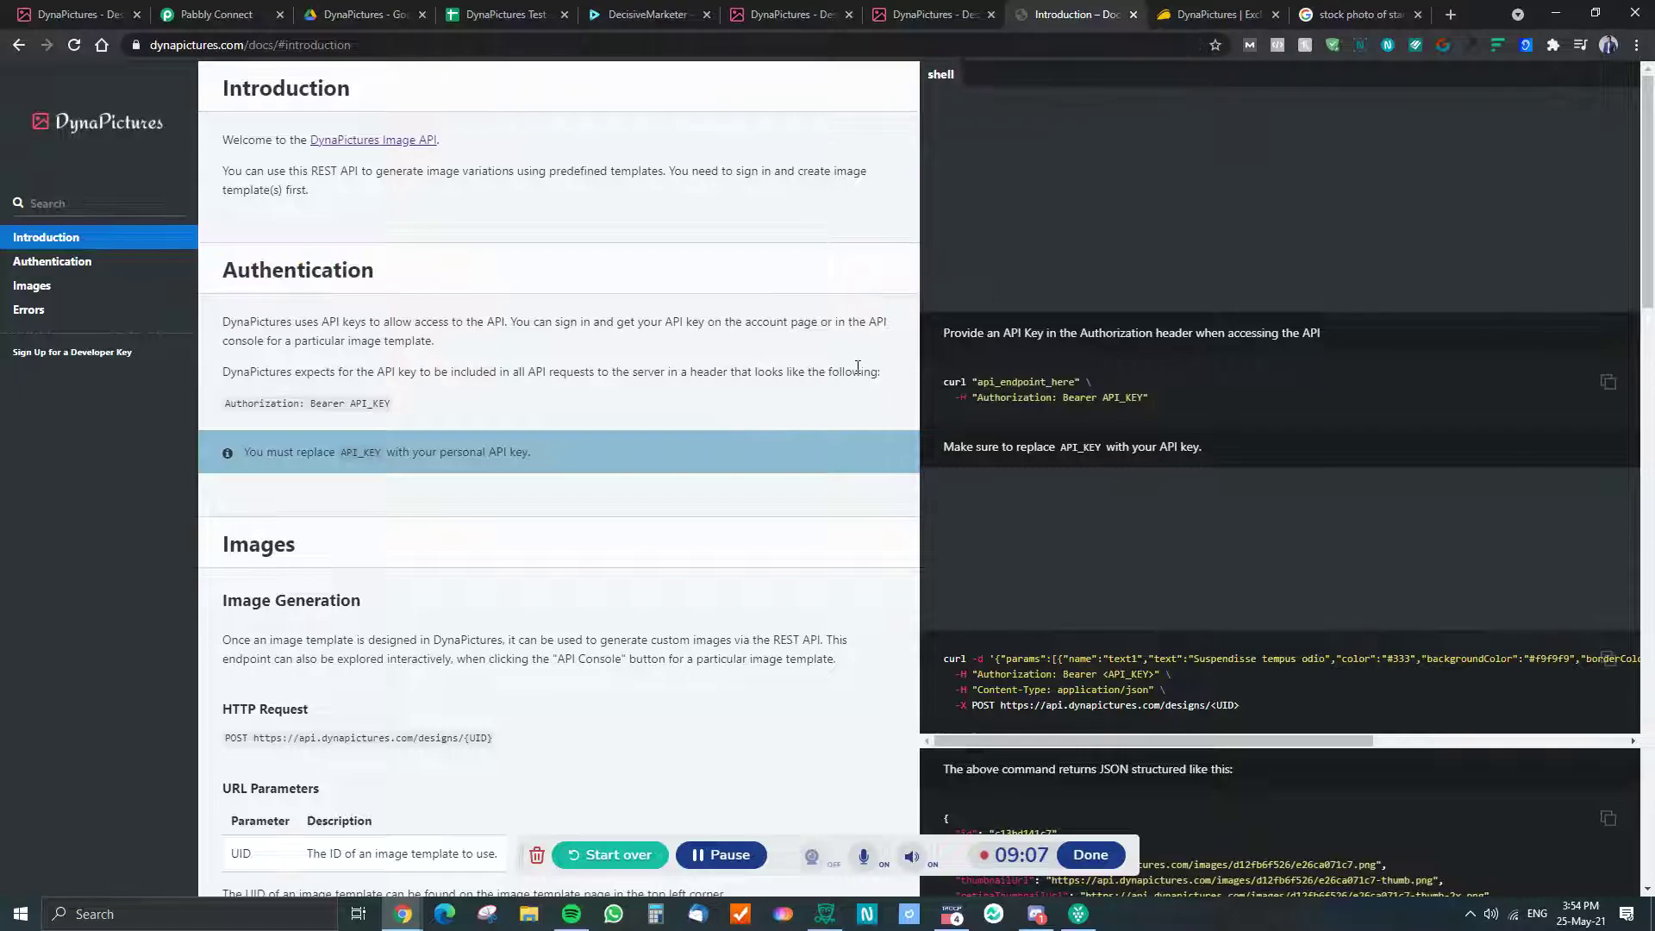
scroll(622, 463, "down", 4)
scroll(565, 465, "up", 3)
scroll(566, 466, "down", 2)
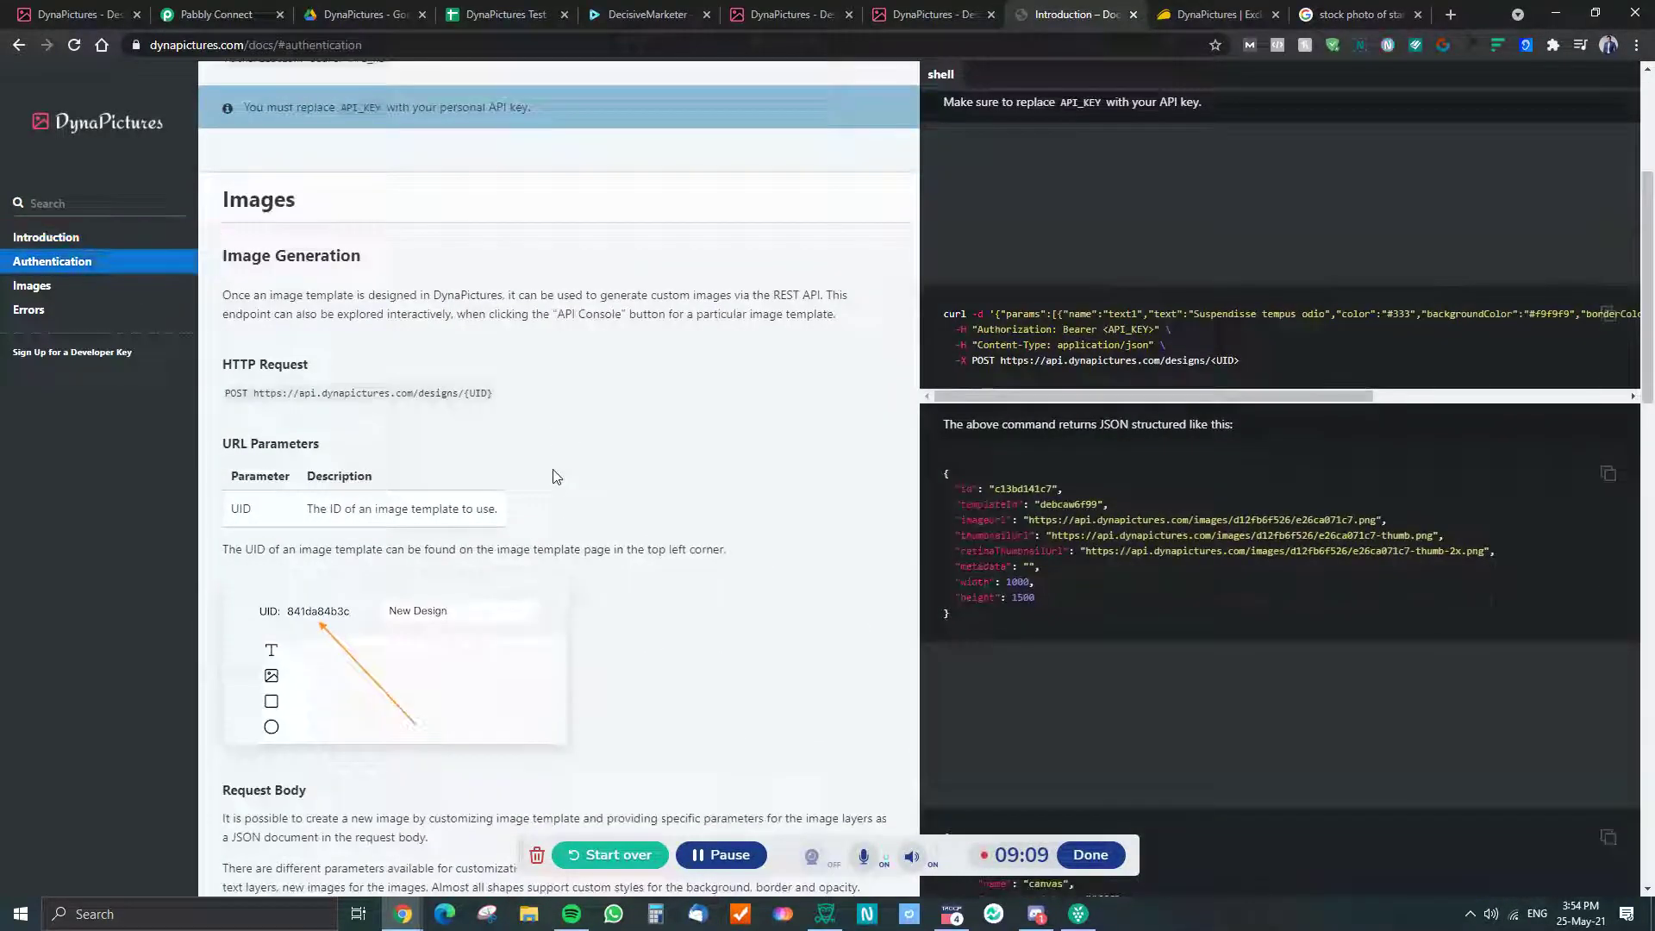
left_click_drag(494, 479, 263, 482)
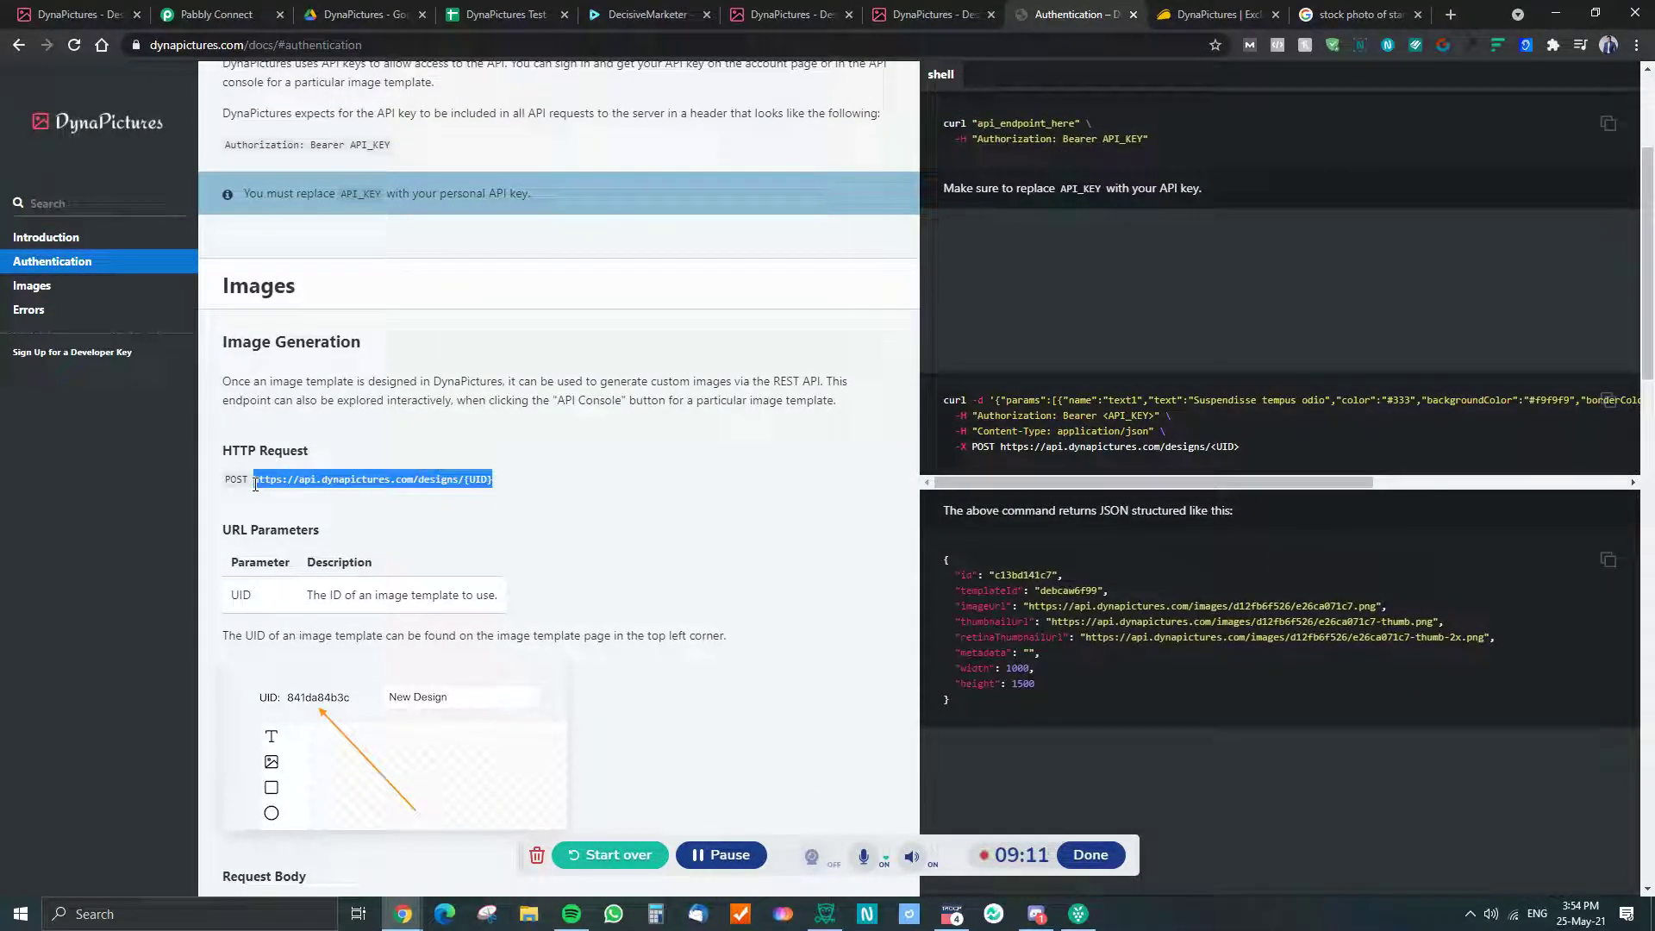
left_click(382, 478)
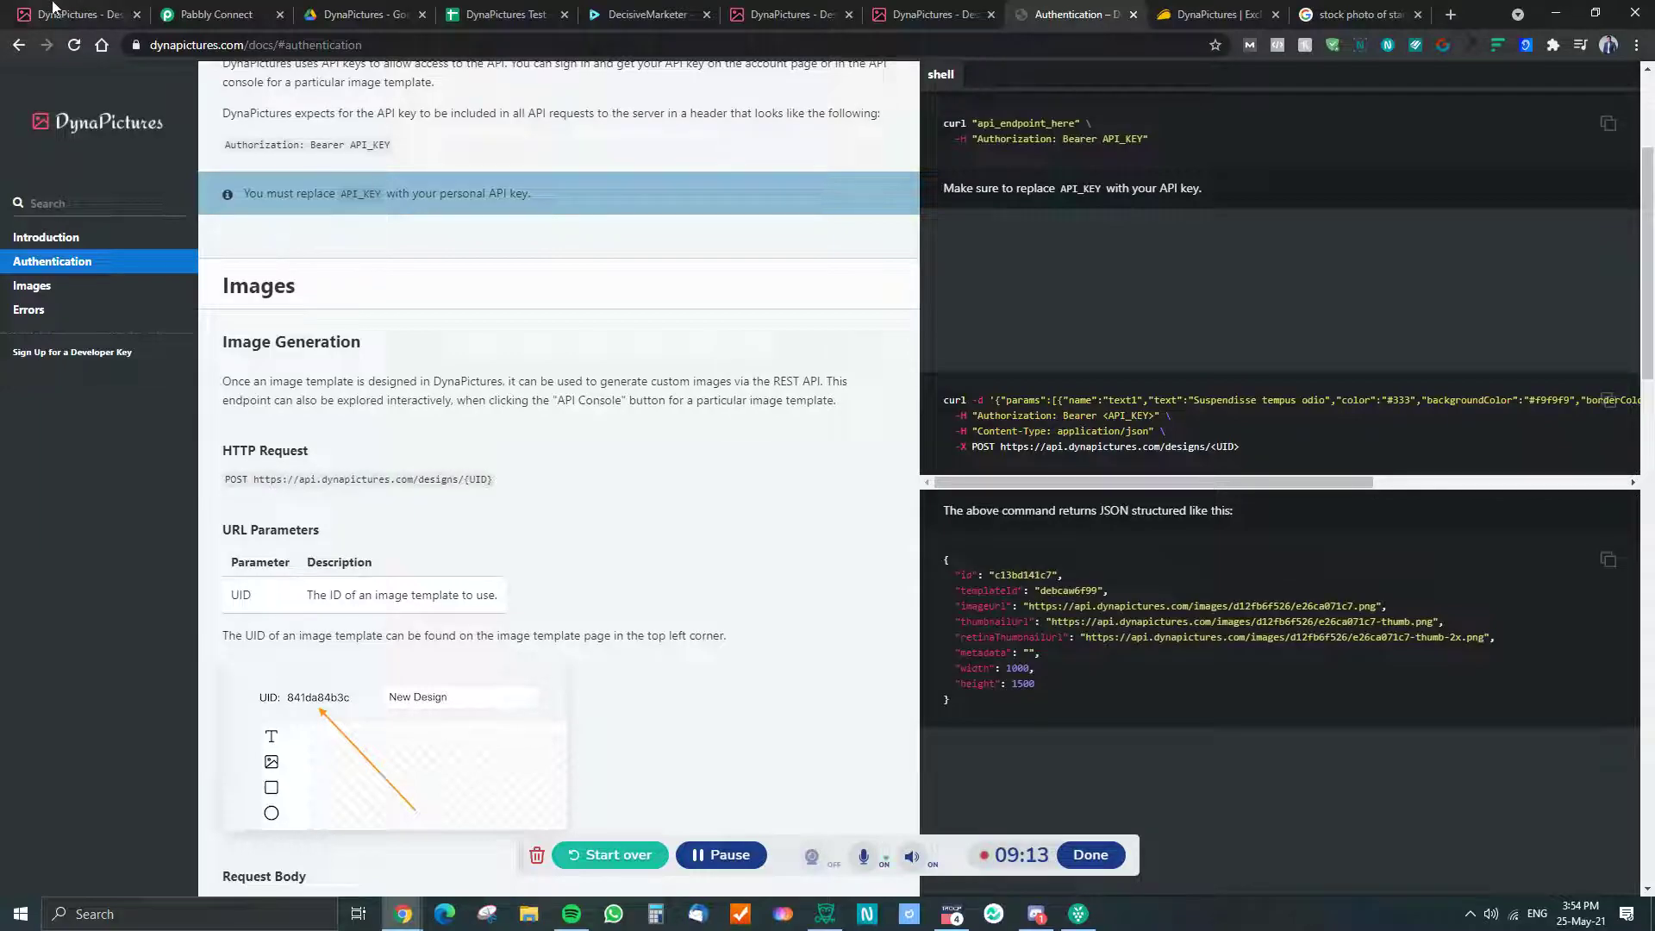
left_click_drag(495, 479, 259, 483)
left_click(444, 493)
Compare the template ID in the Pabbly action's endpoint URL with the UID of the Announcement - Purple template
left_click(321, 9)
left_click(219, 13)
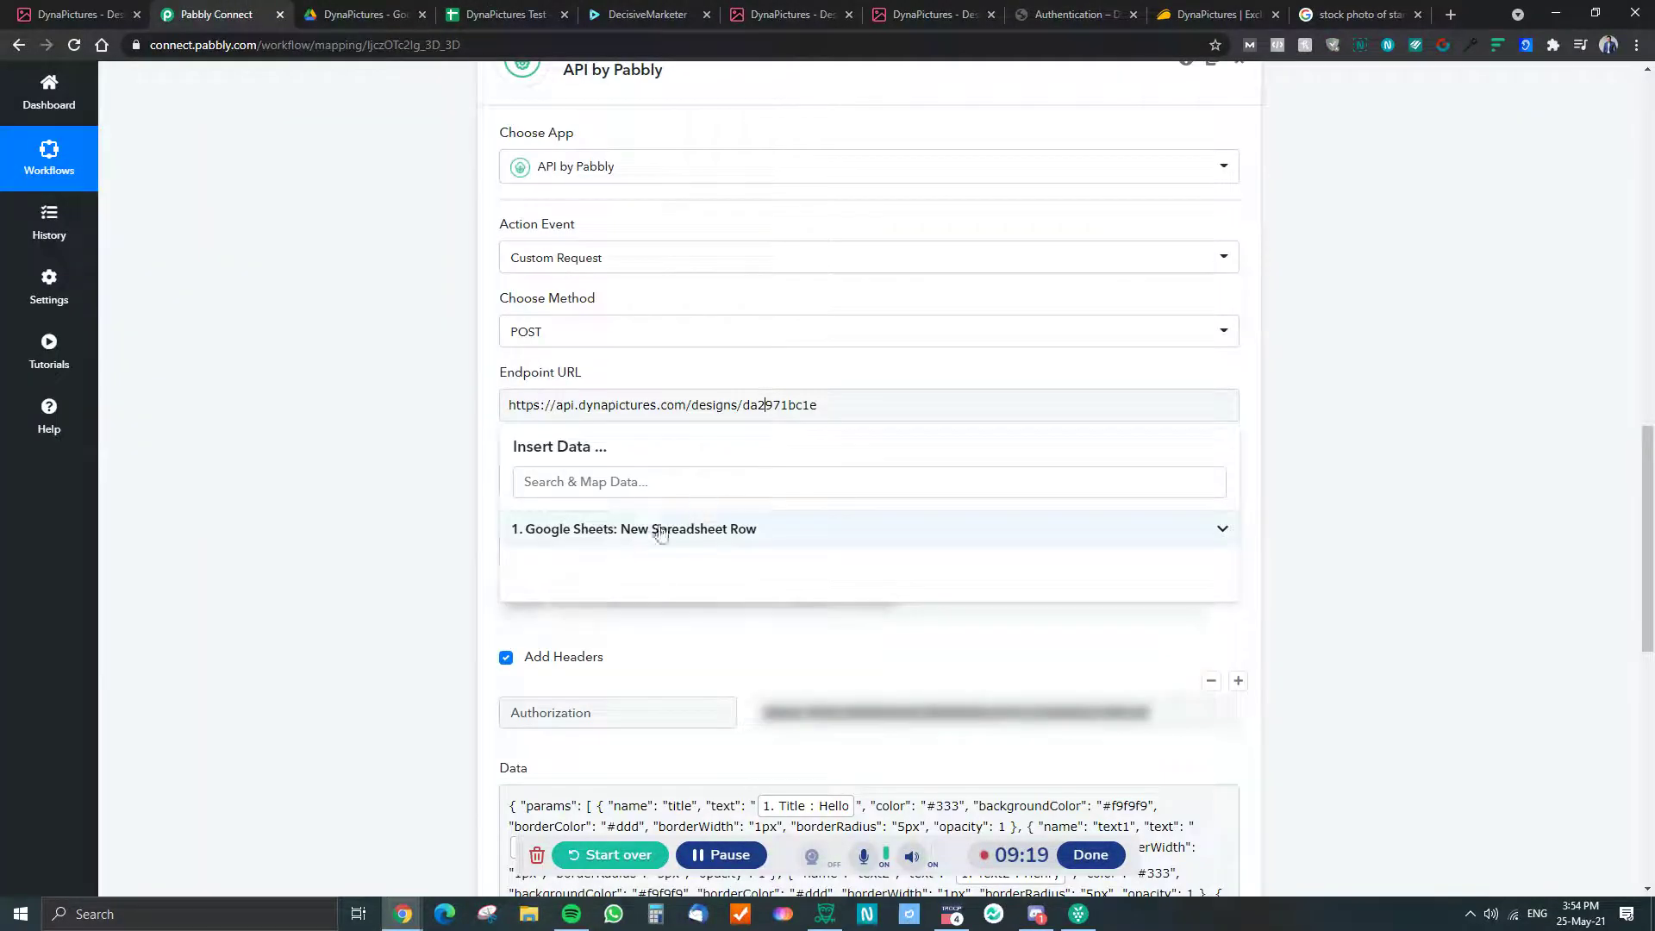
left_click_drag(817, 405, 742, 405)
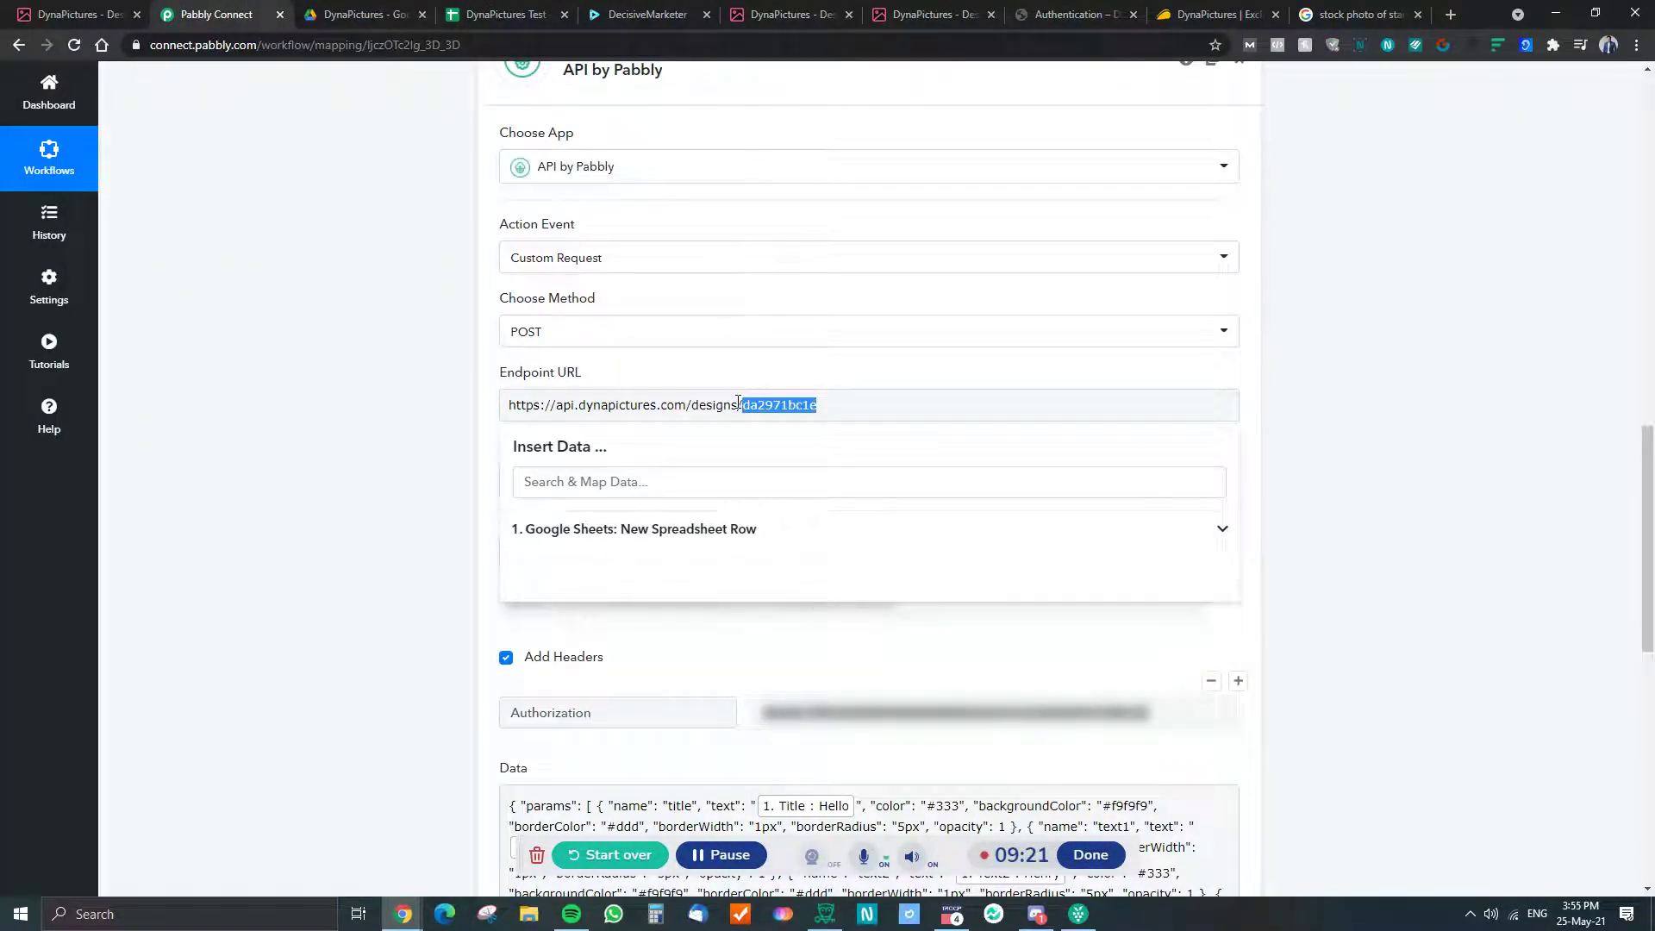
left_click(78, 14)
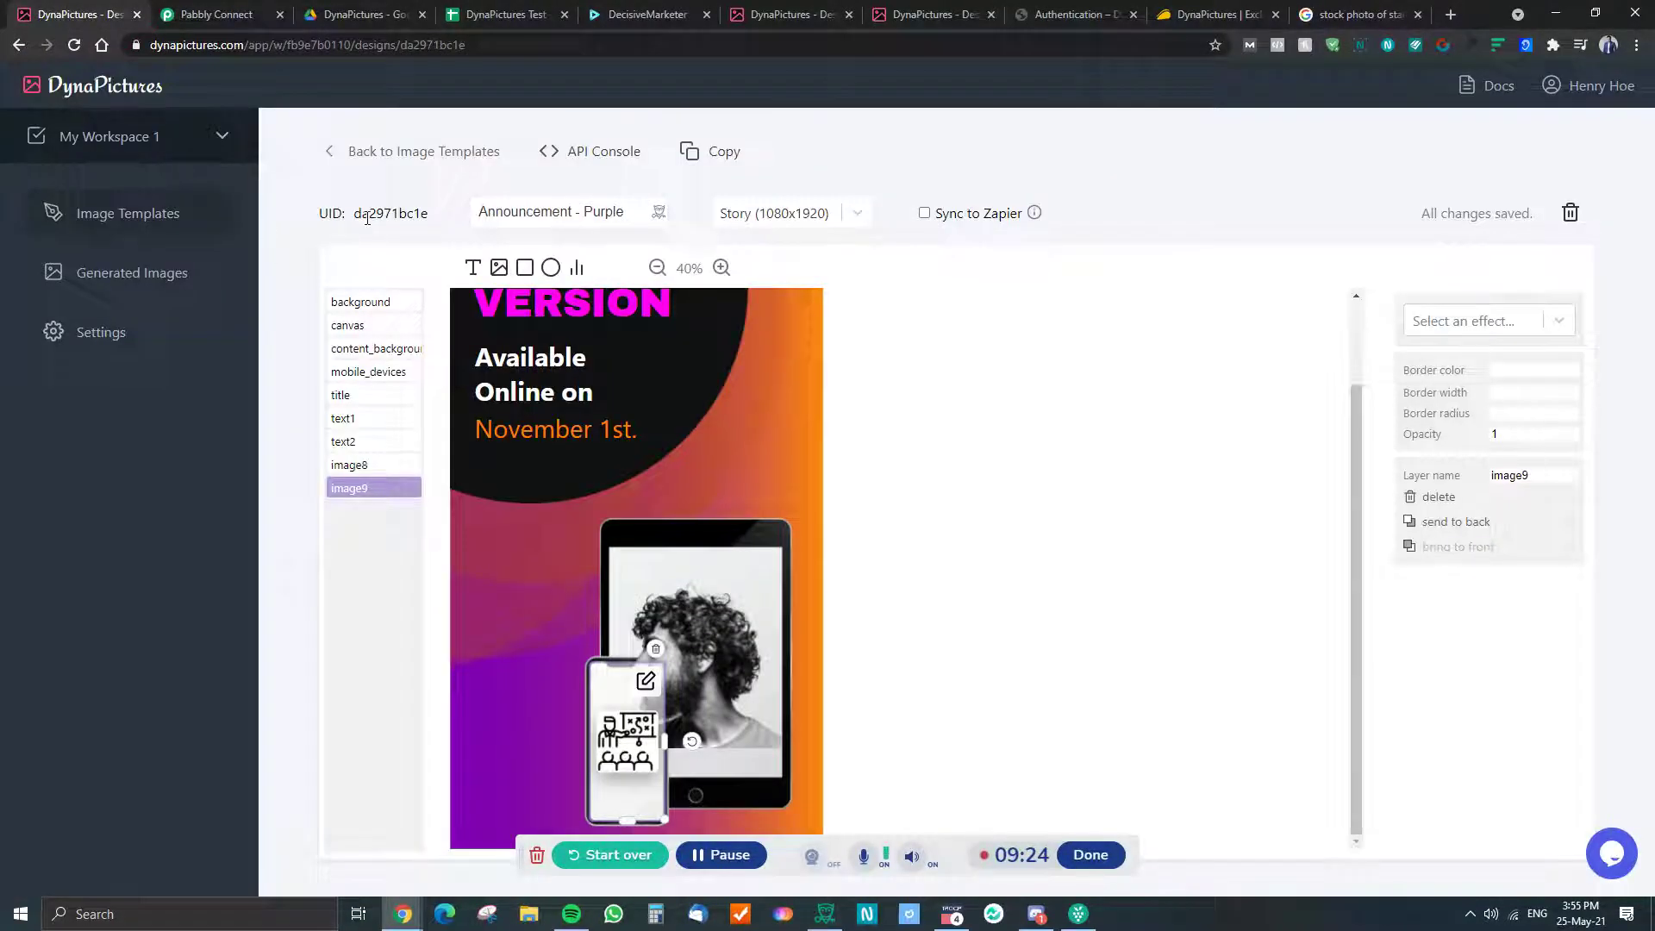
double_click(367, 218)
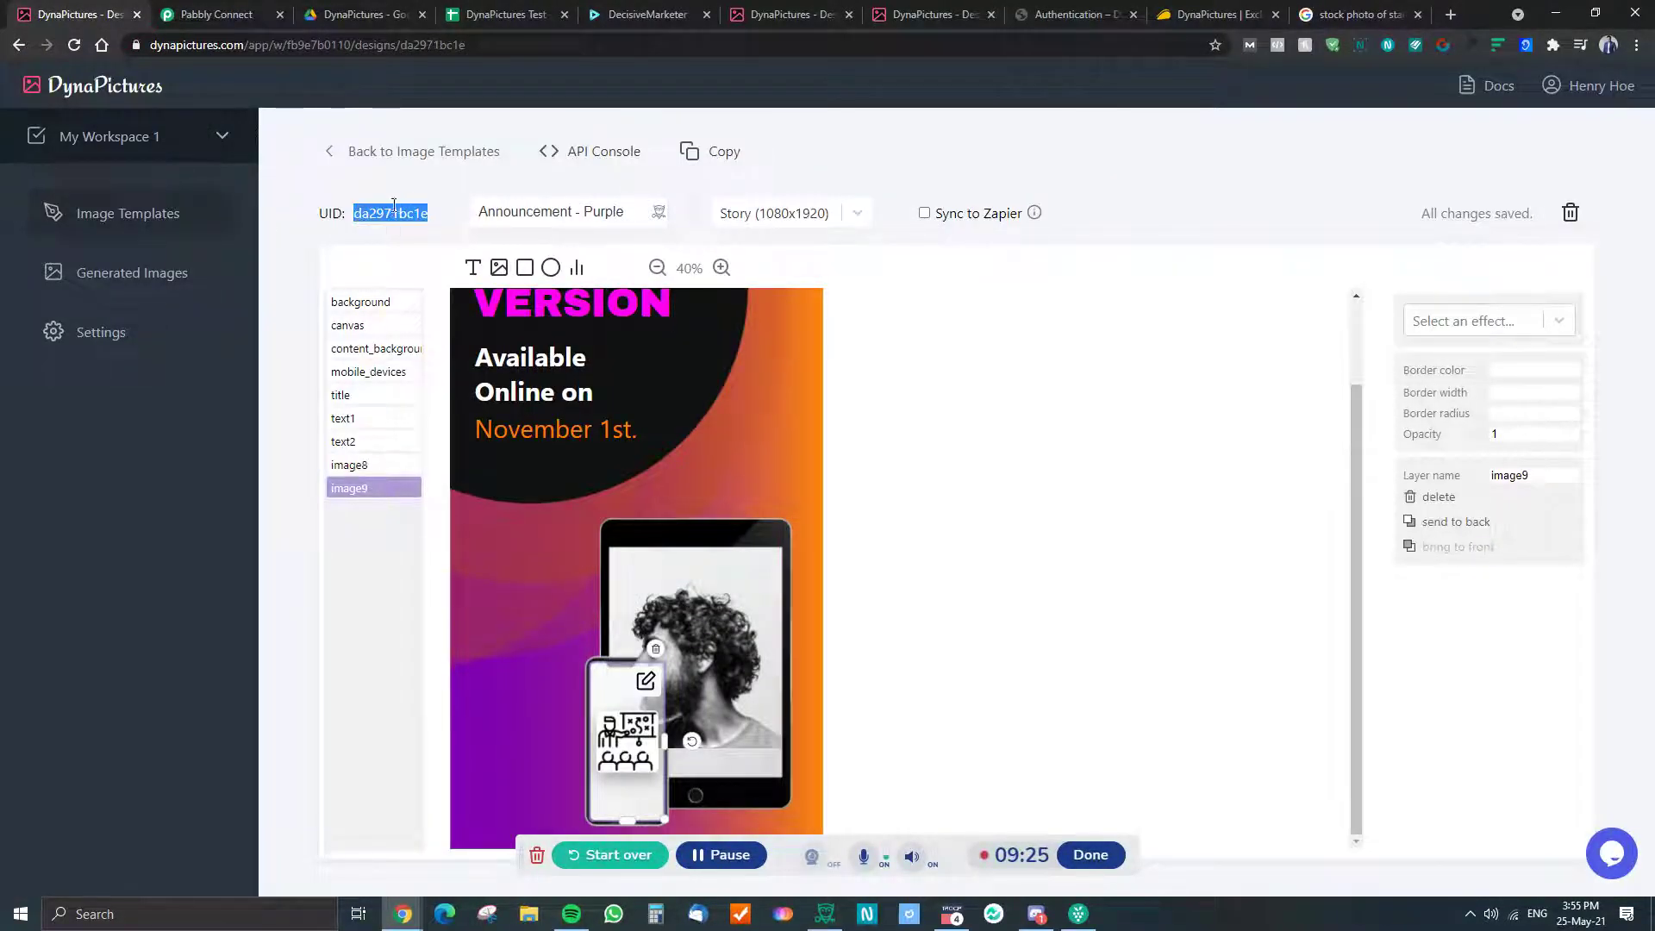
left_click(224, 12)
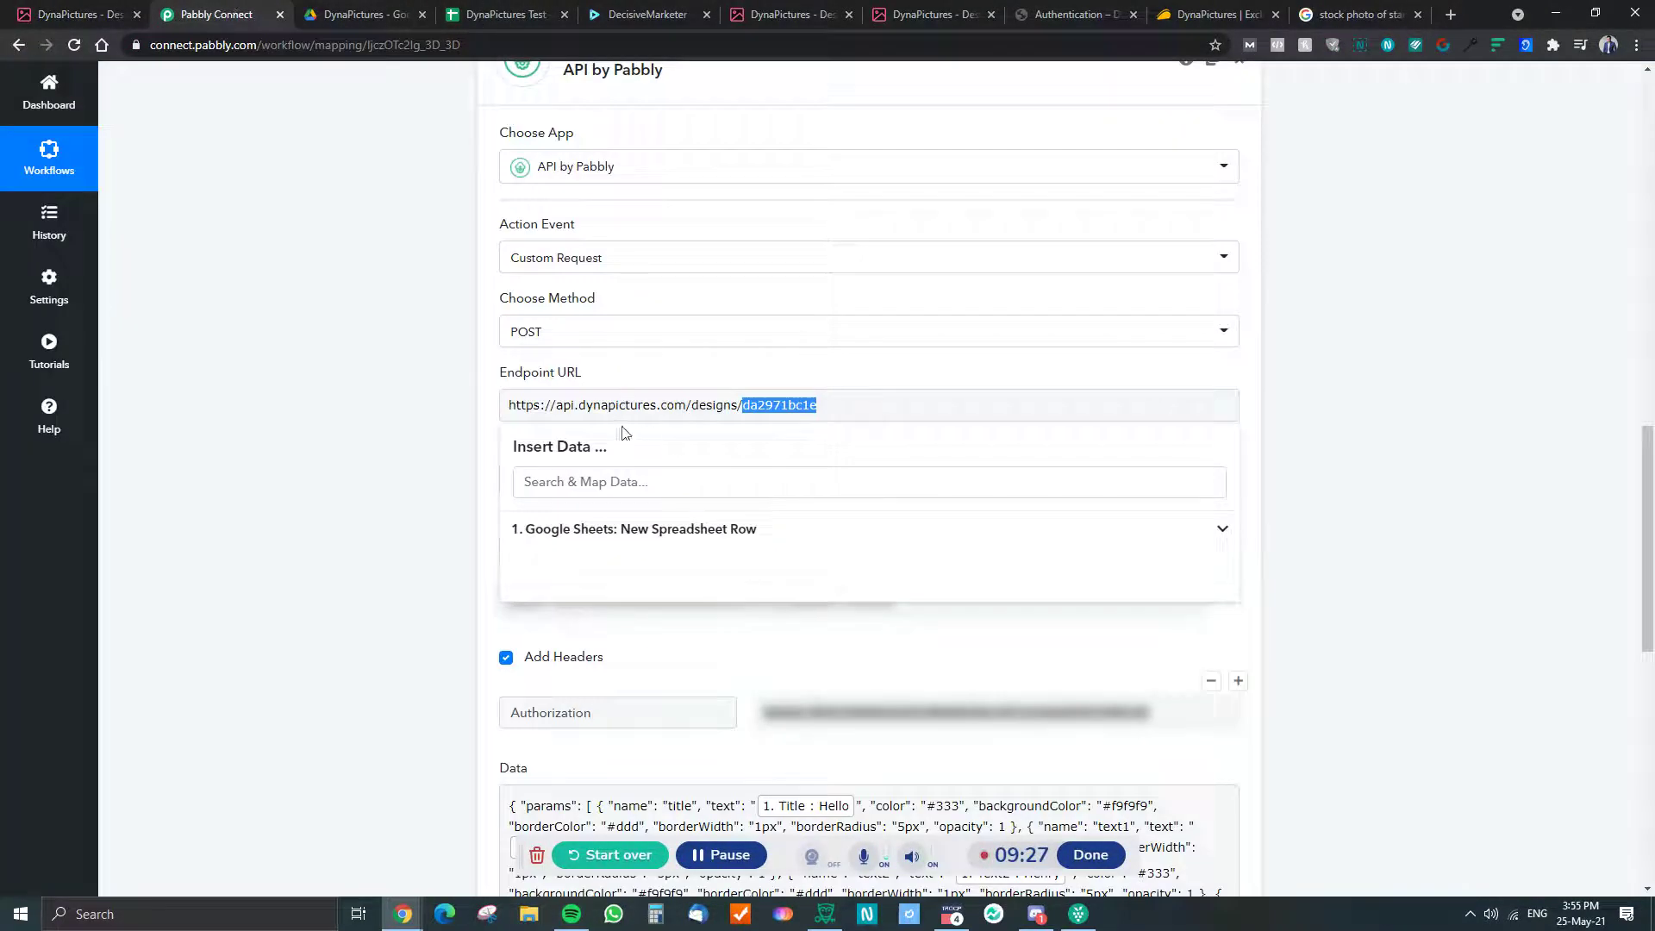
left_click(433, 488)
scroll(422, 473, "down", 1)
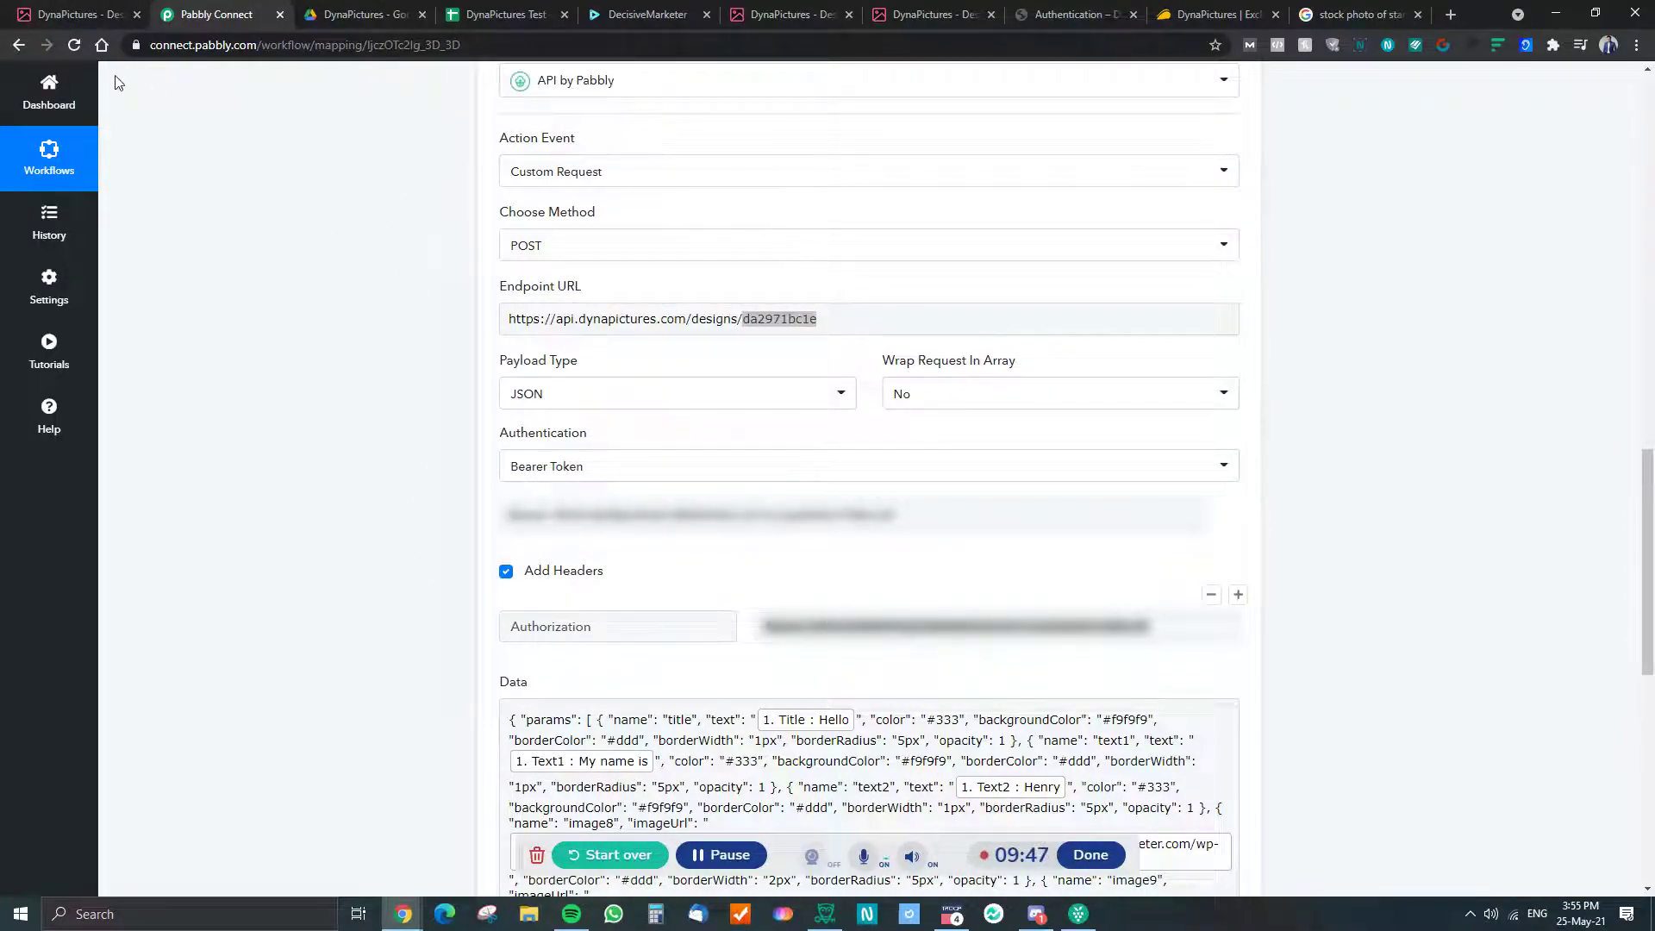
Switch to the DynaPictures API documentation and highlight the Authorization header format in the Authentication section
left_click(35, 11)
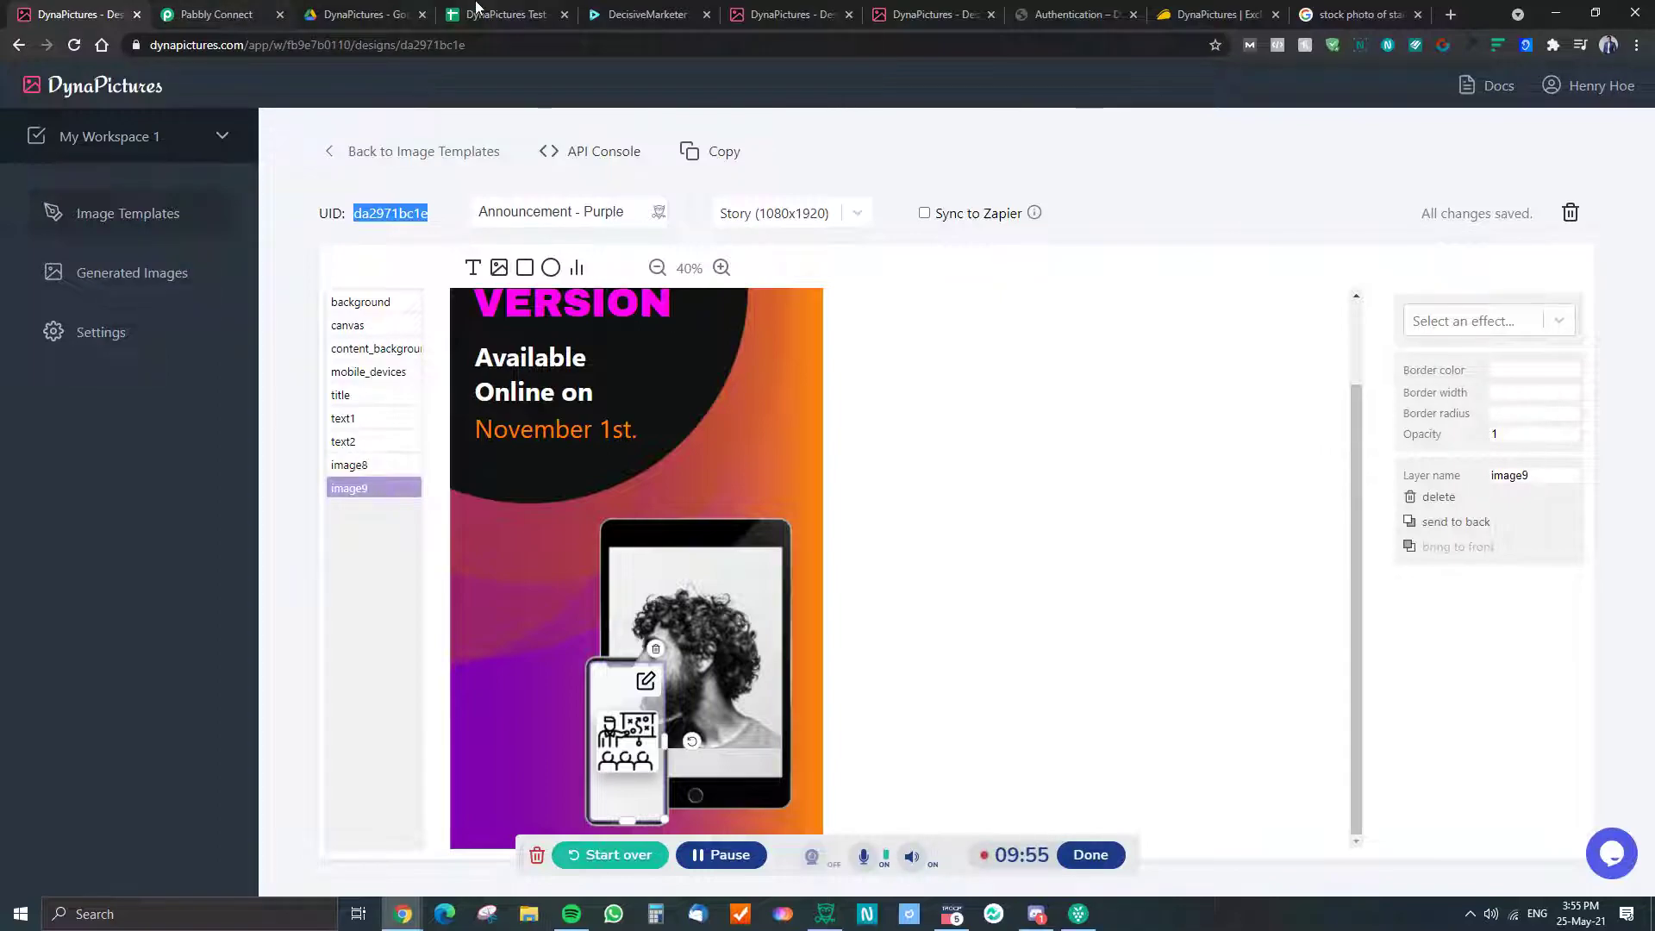
left_click(938, 12)
left_click(792, 14)
left_click(1073, 14)
scroll(353, 485, "up", 4)
left_click_drag(236, 403, 359, 403)
left_click(322, 406)
left_click(369, 409)
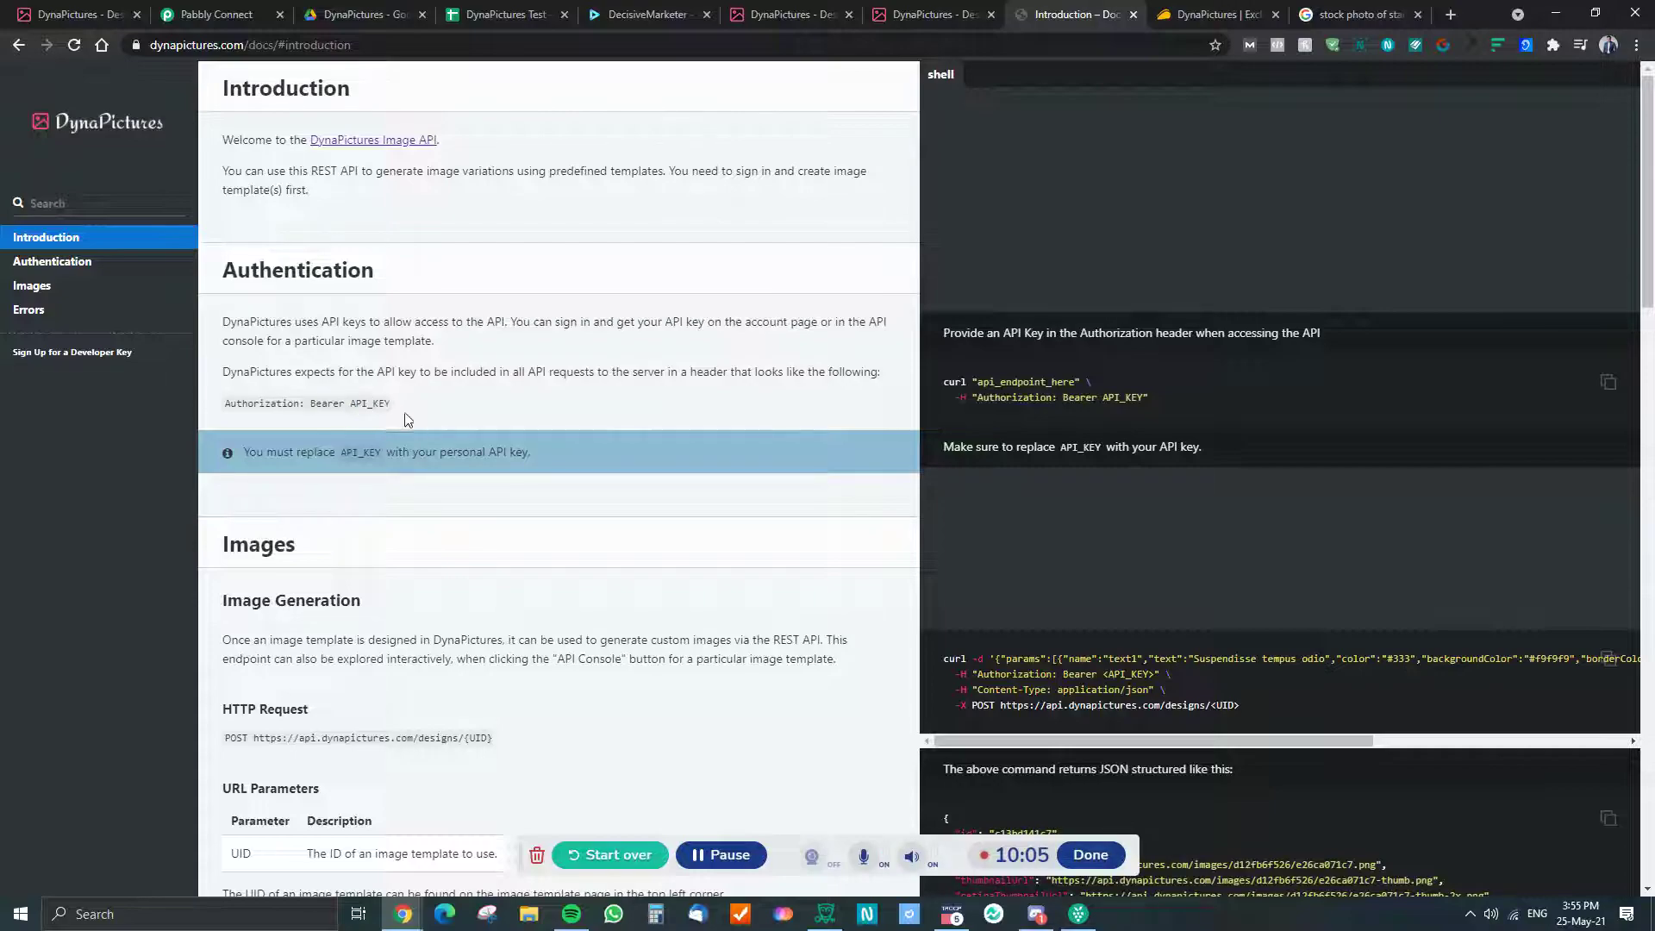
Return to the Pabbly Connect workflow and inspect the Authorization header of the API by Pabbly action
left_click(269, 14)
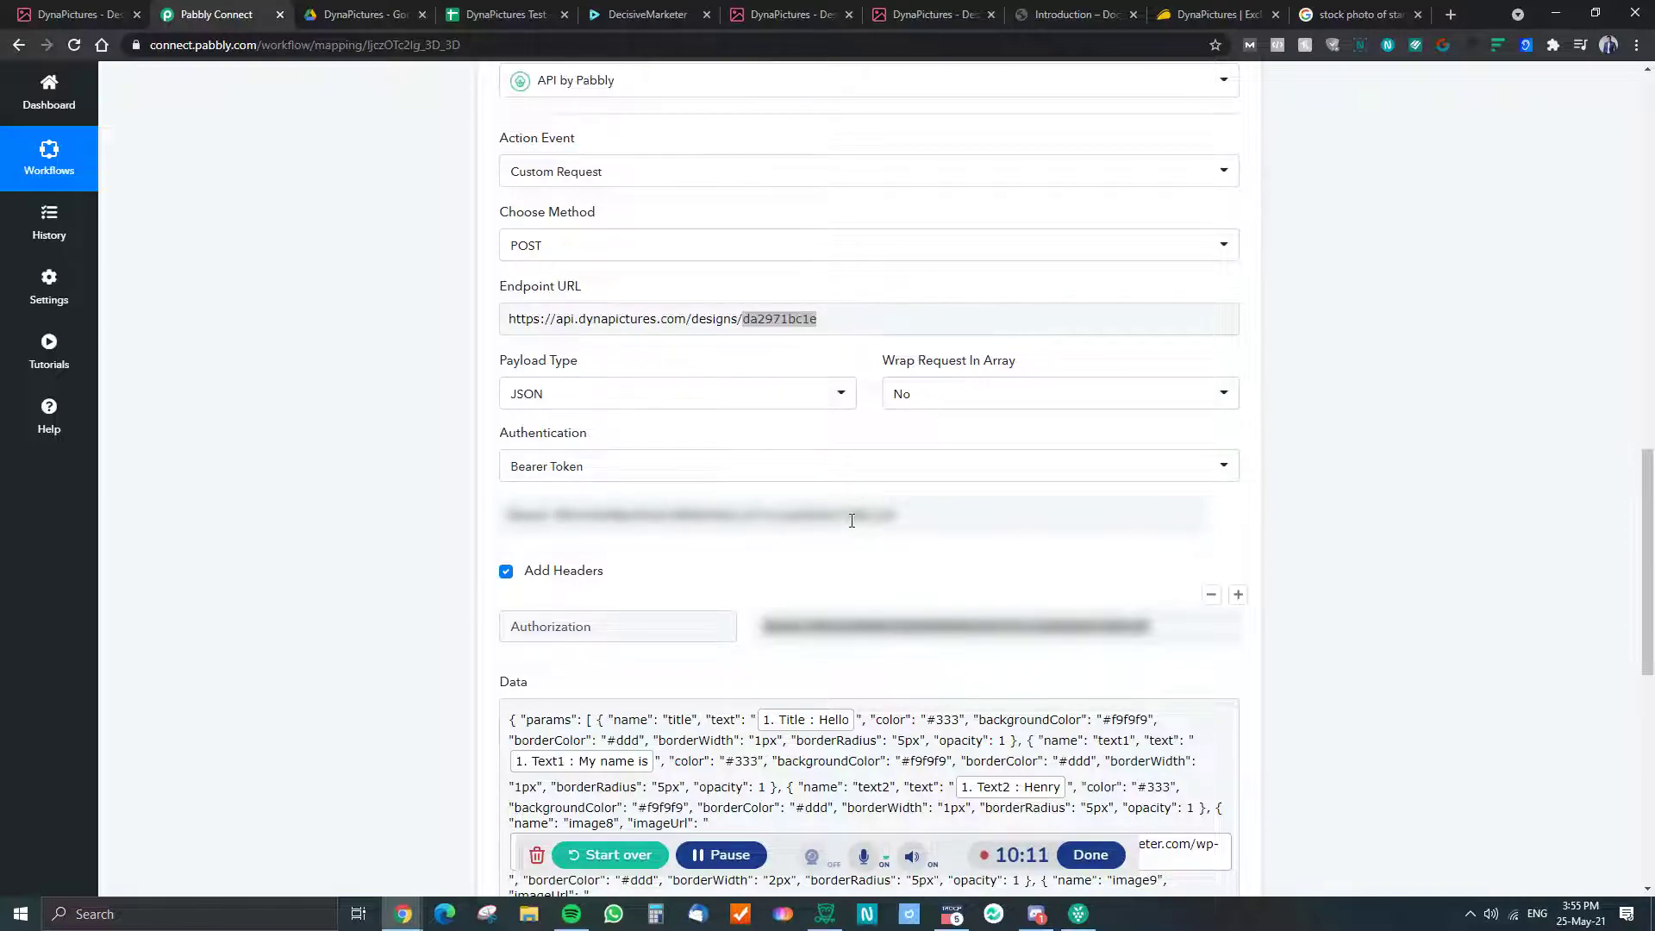
left_click_drag(600, 626, 505, 637)
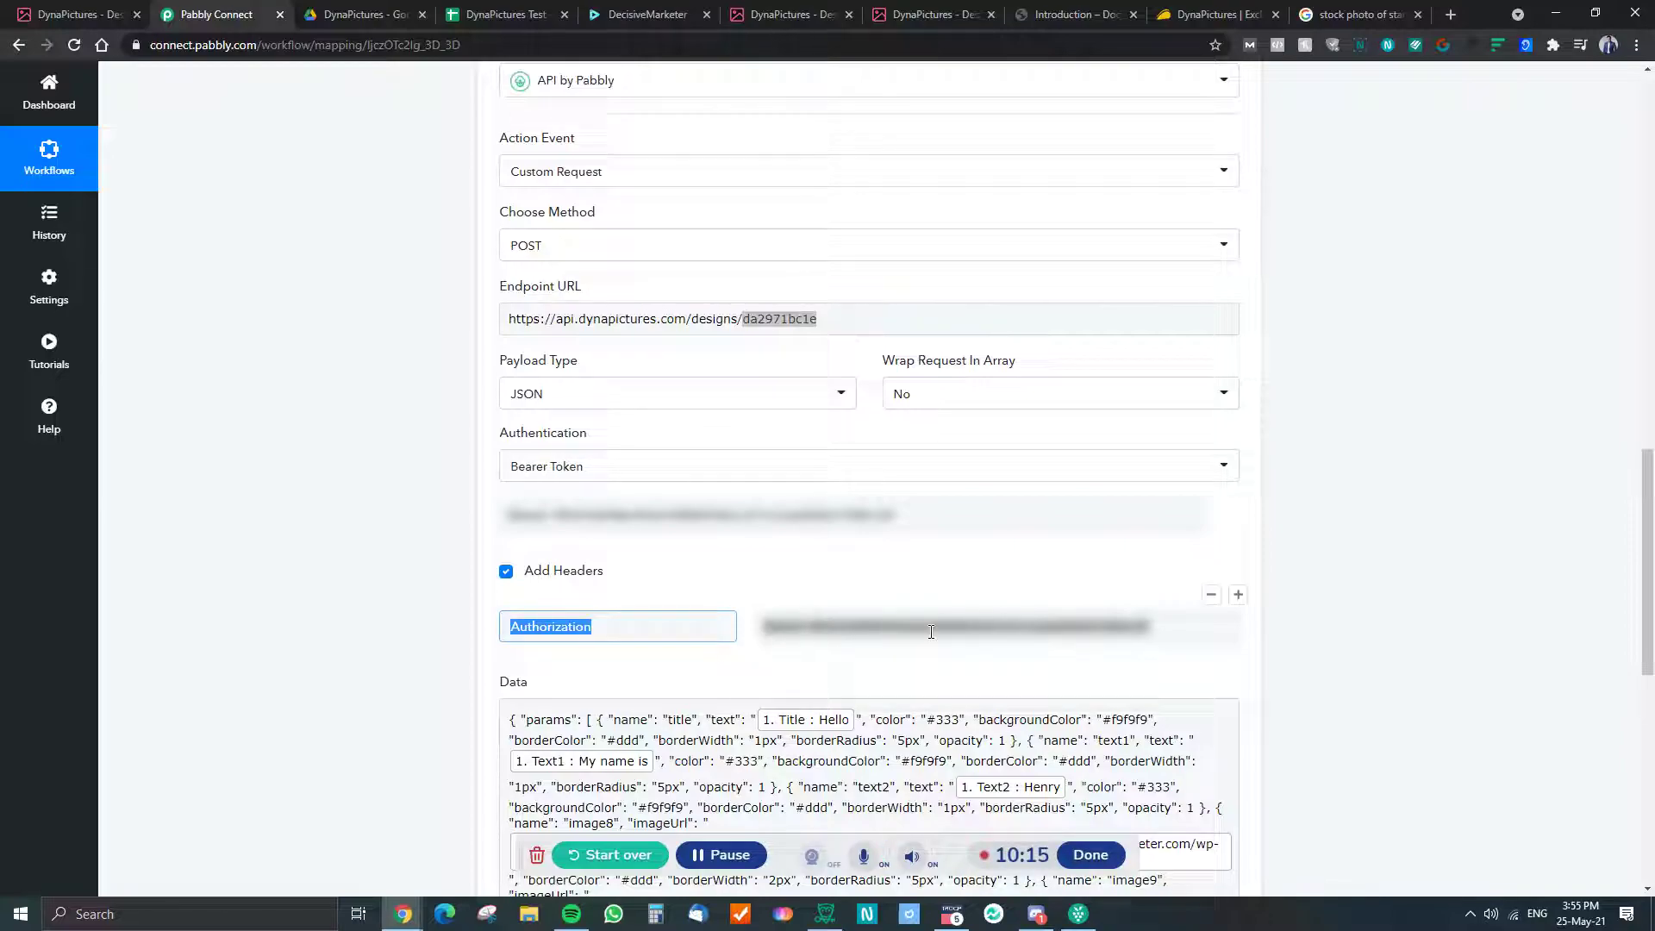
left_click(1422, 680)
Examine the JSON request data with its mapped sheet values, and switch back to the Announcement - Purple template
scroll(610, 668, "down", 3)
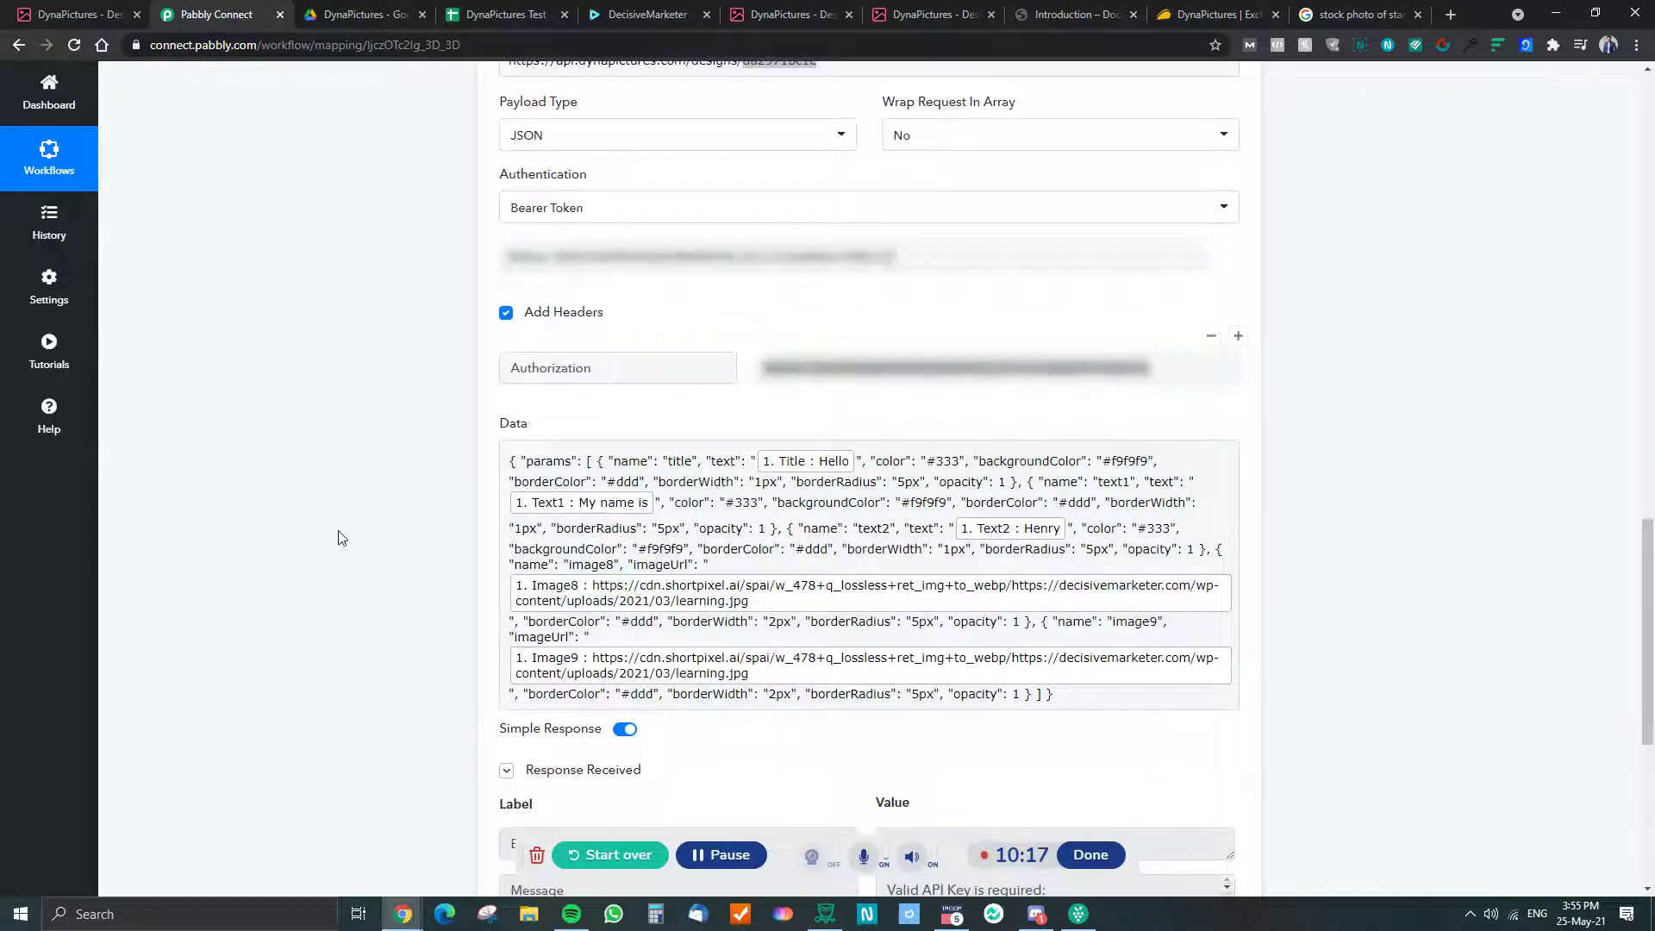
left_click_drag(598, 459, 896, 657)
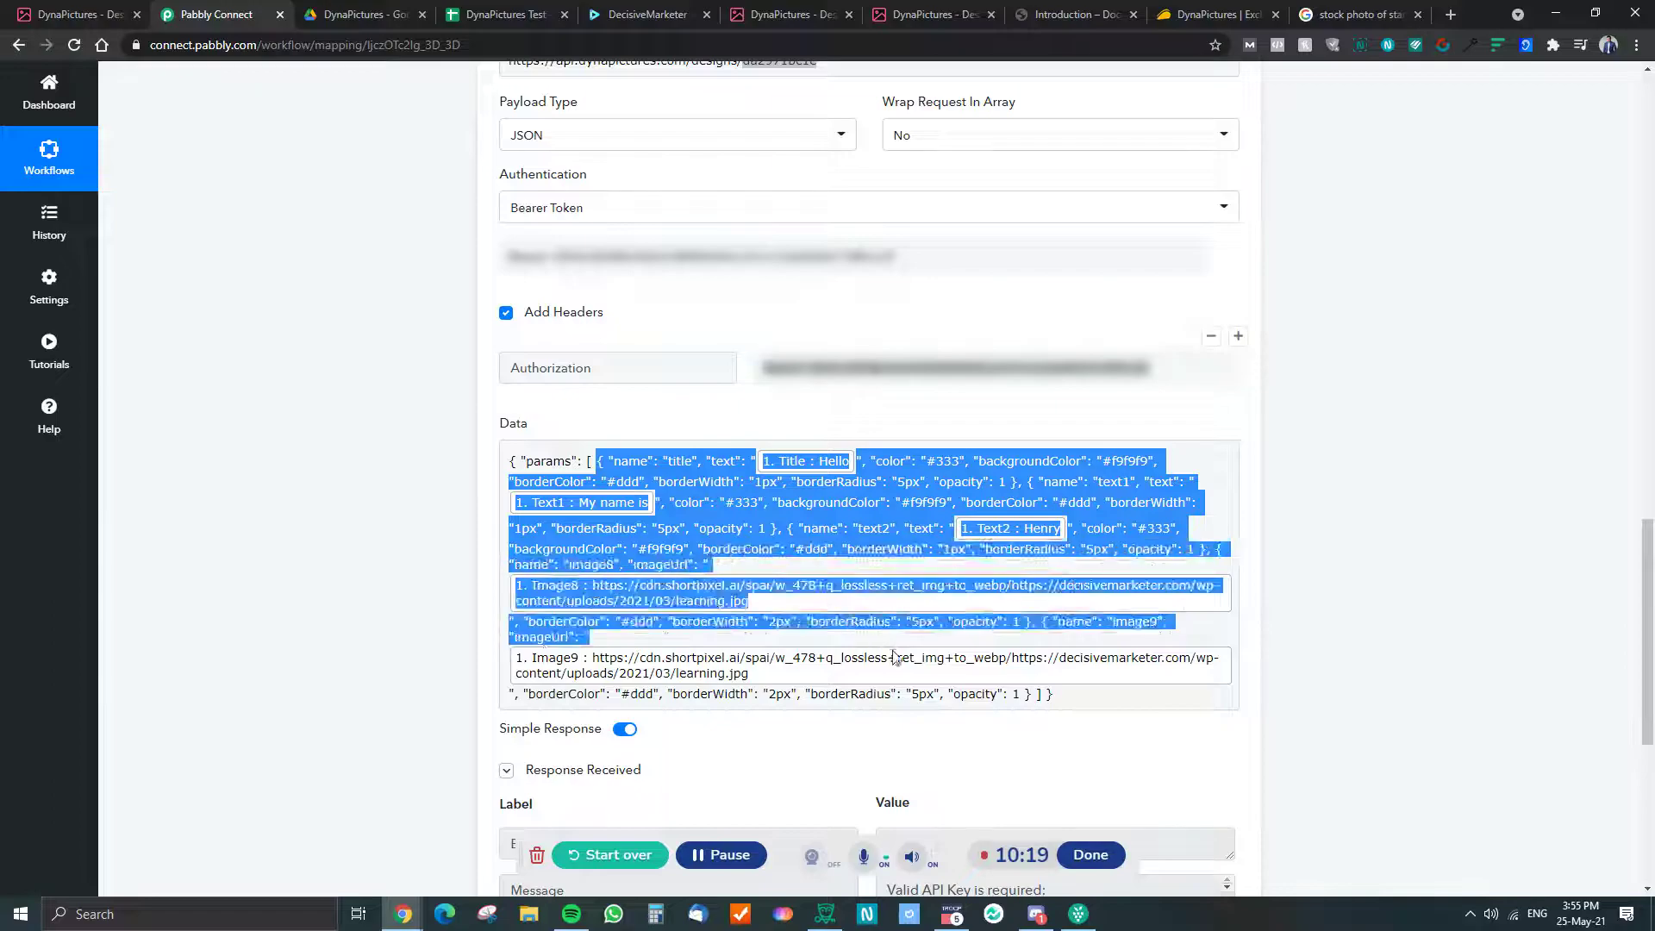
left_click(738, 507)
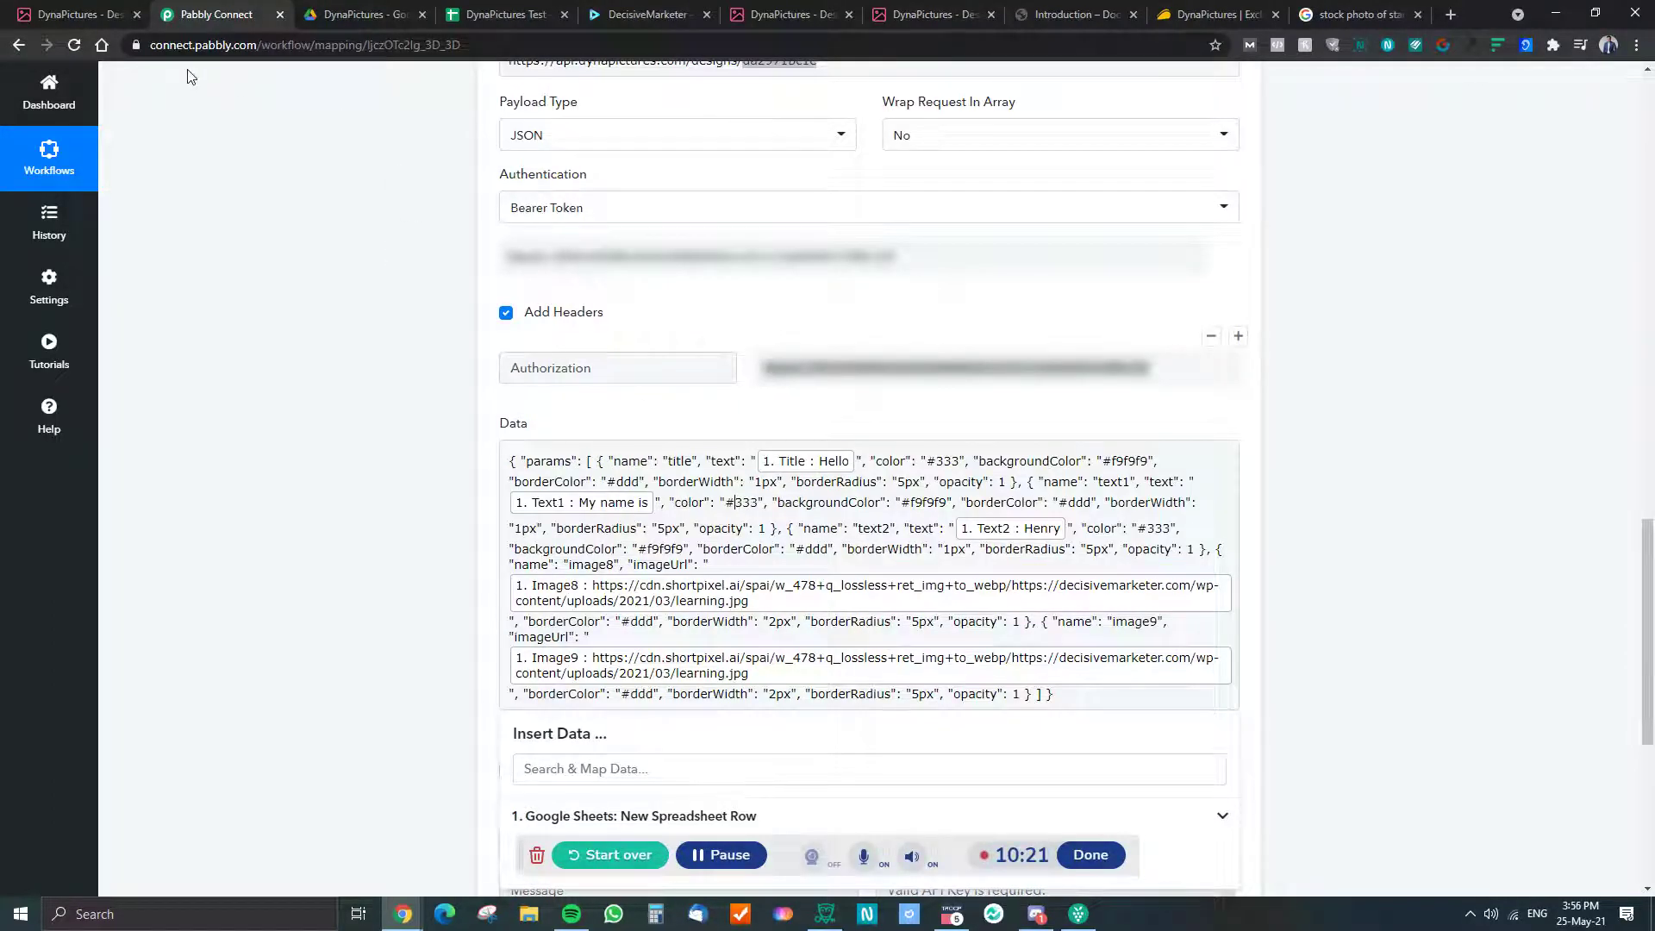
left_click(53, 10)
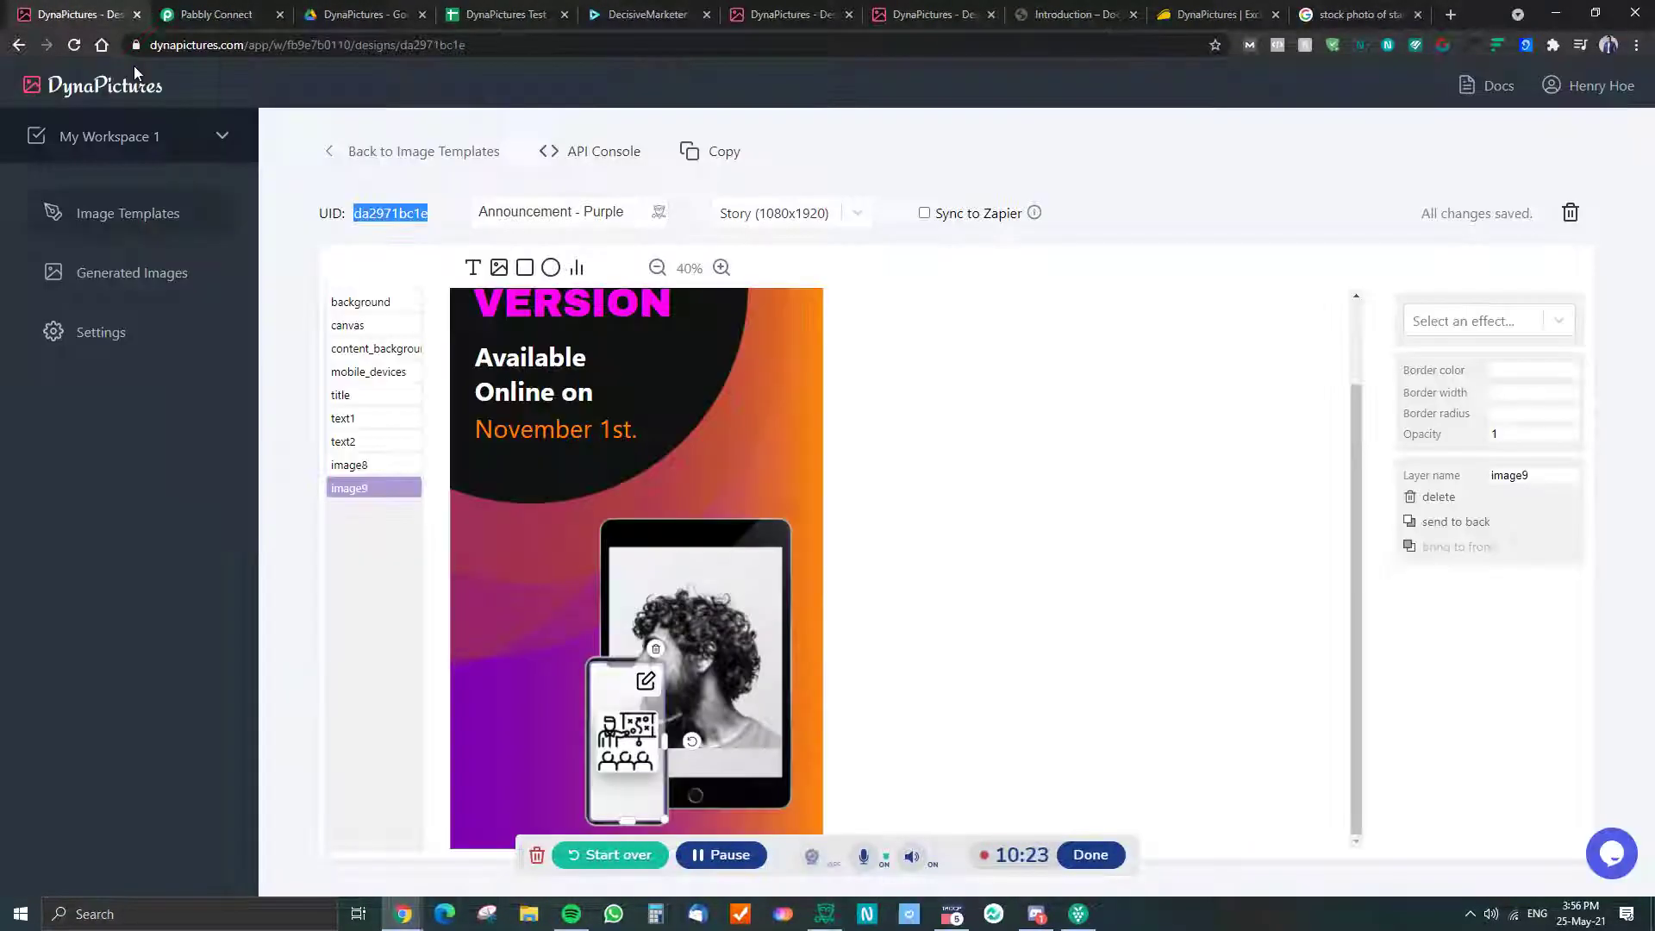
Copy the template's UID, and in its API Console delete the background, canvas, content_background and mobile_devices blocks from the request JSON
left_click(389, 217)
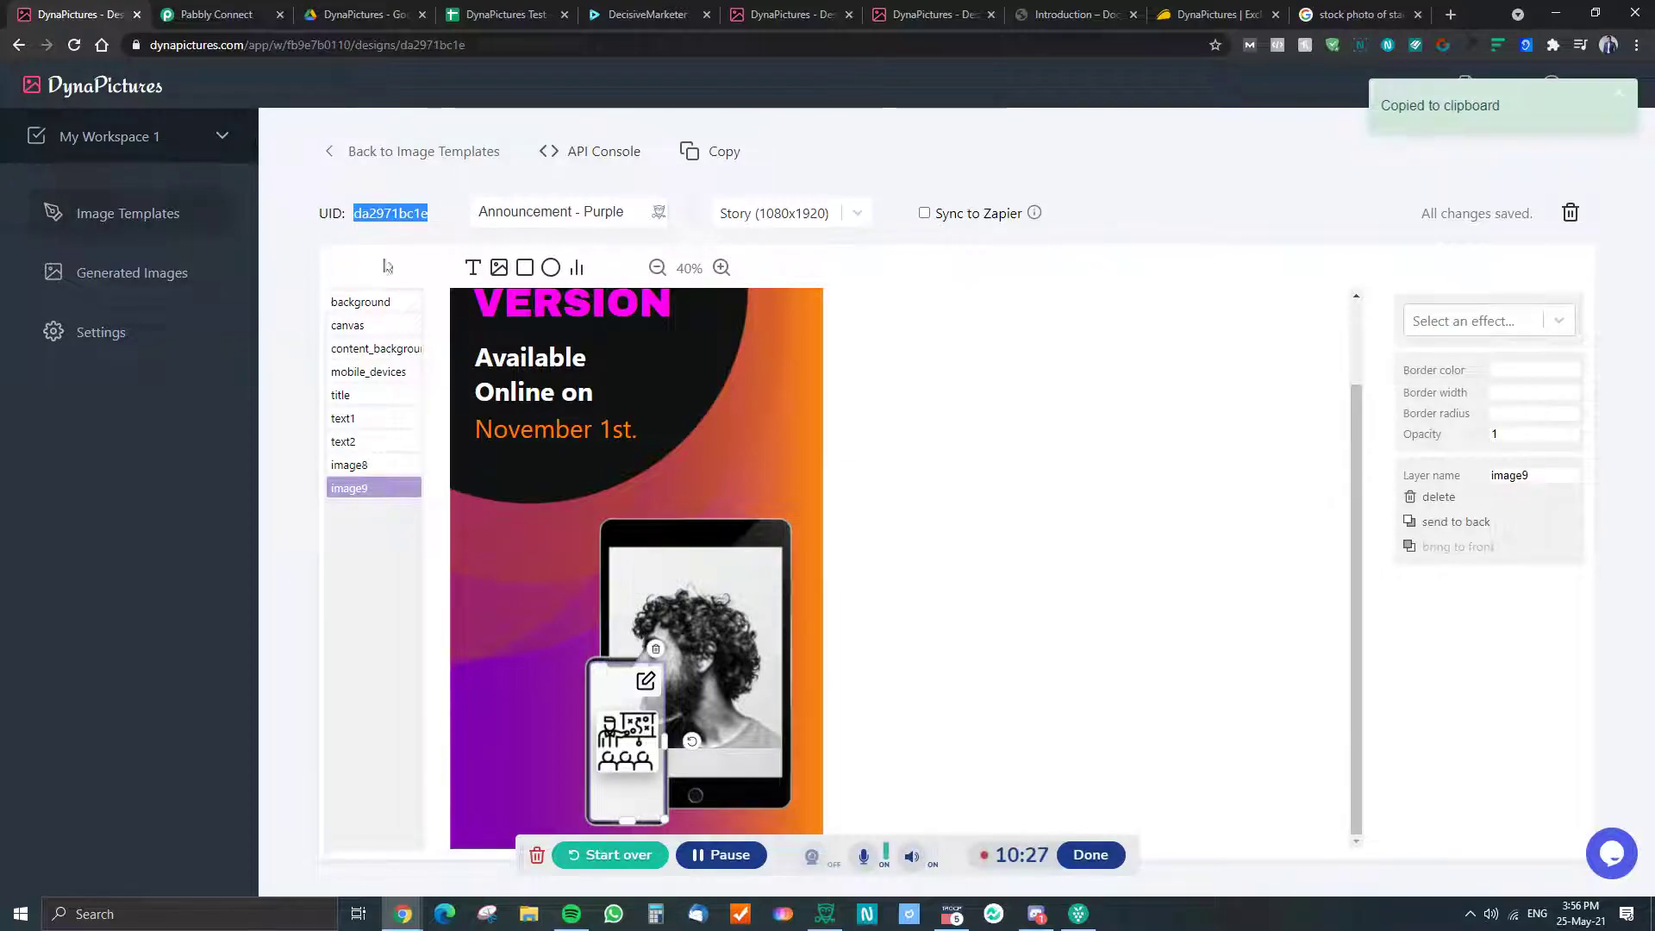
left_click(588, 152)
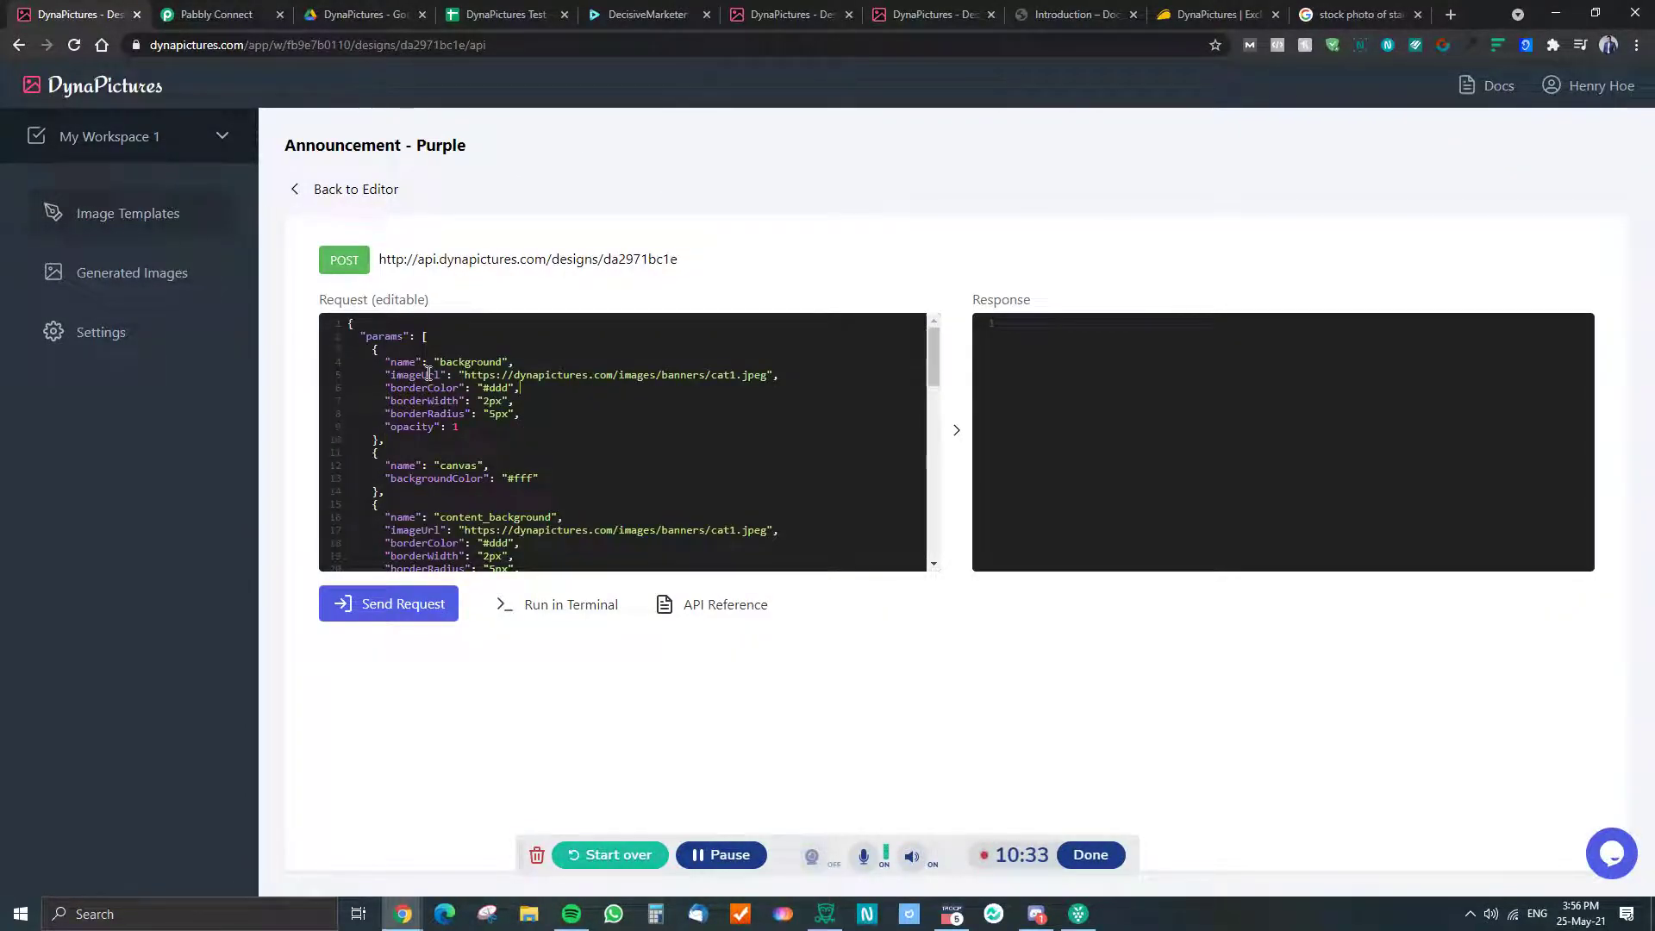
left_click_drag(376, 350, 494, 523)
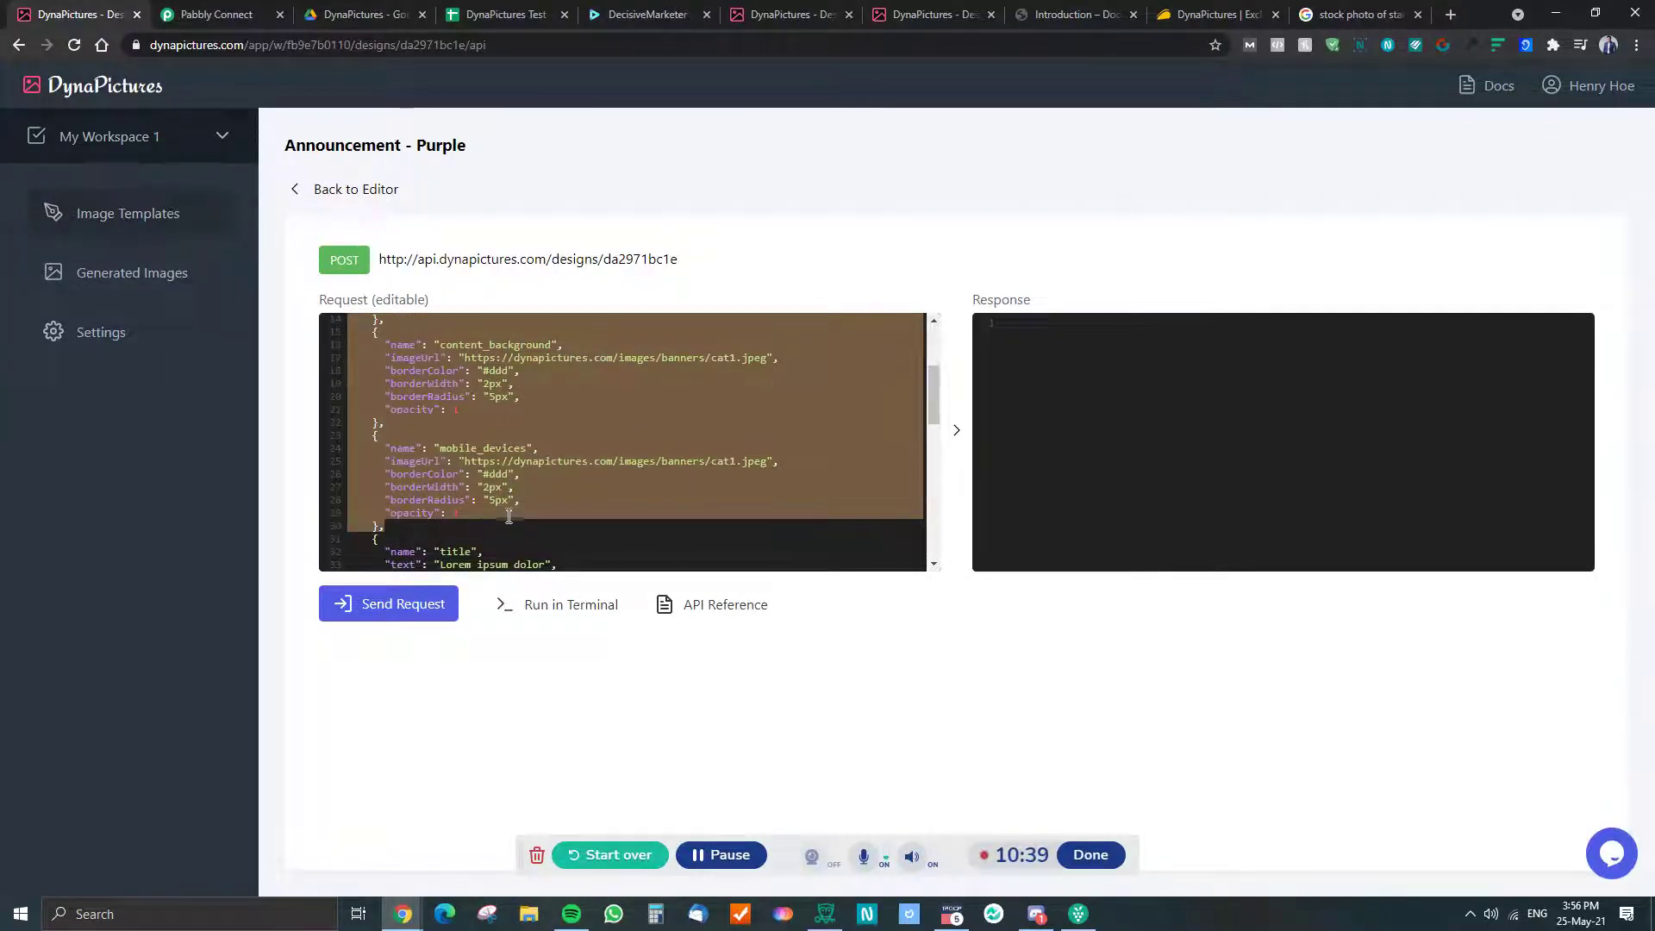
key("Delete")
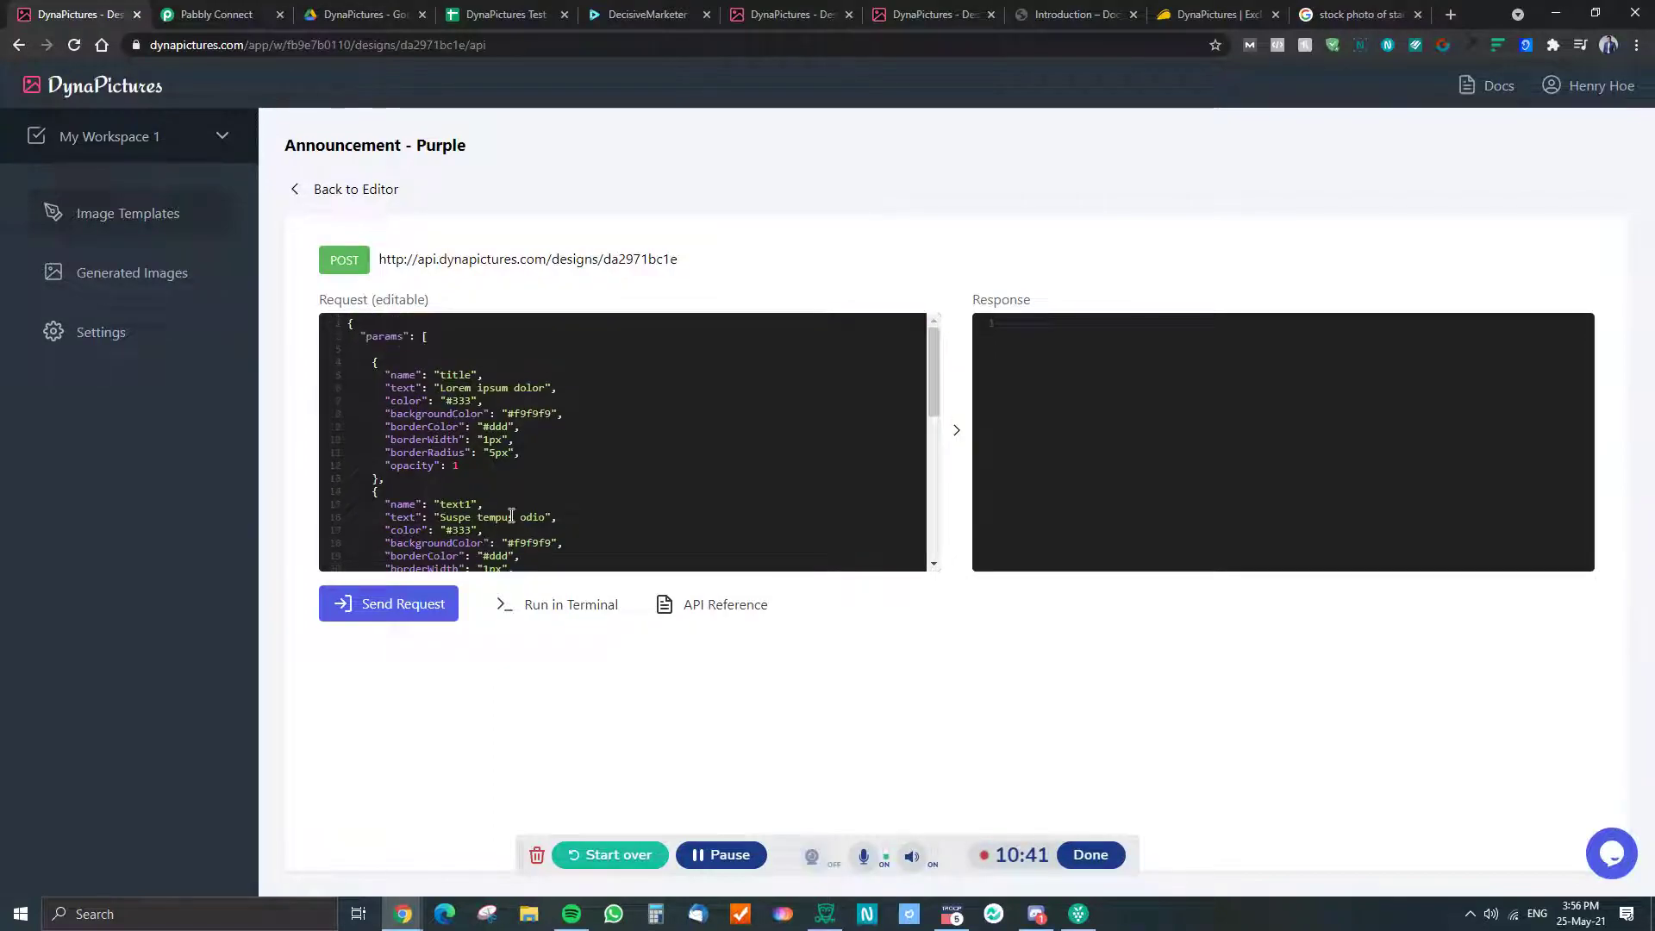
key("Delete")
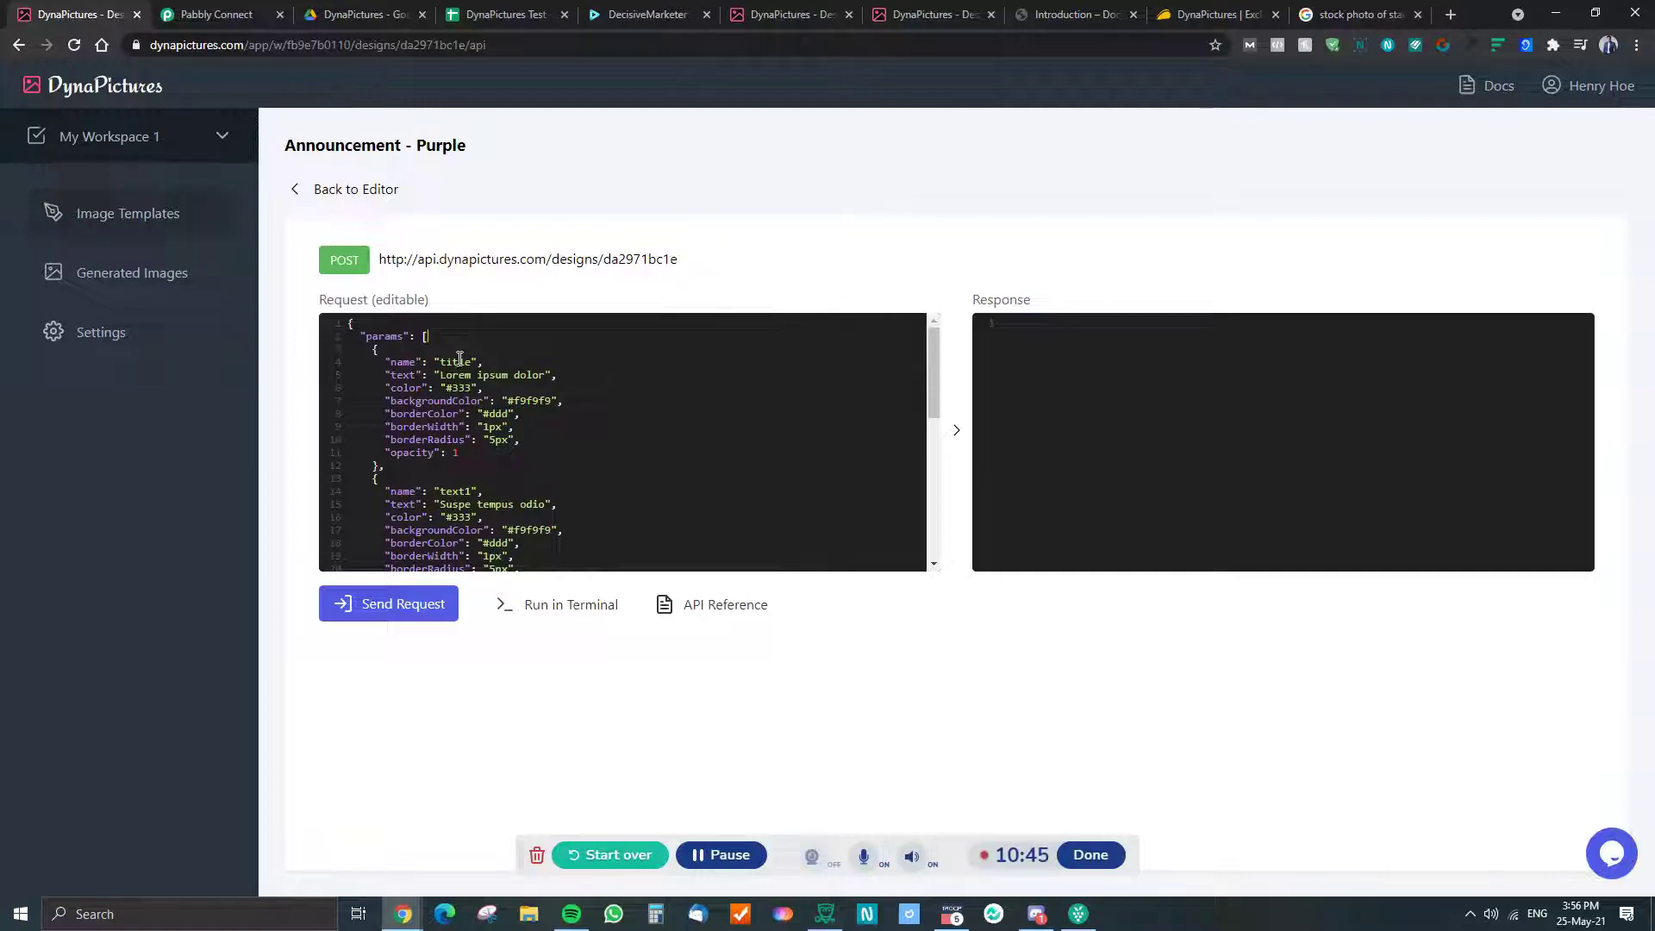
Check the remaining layer blocks, copy the entire trimmed request JSON, and switch to the Pabbly Connect workflow
scroll(472, 413, "down", 5)
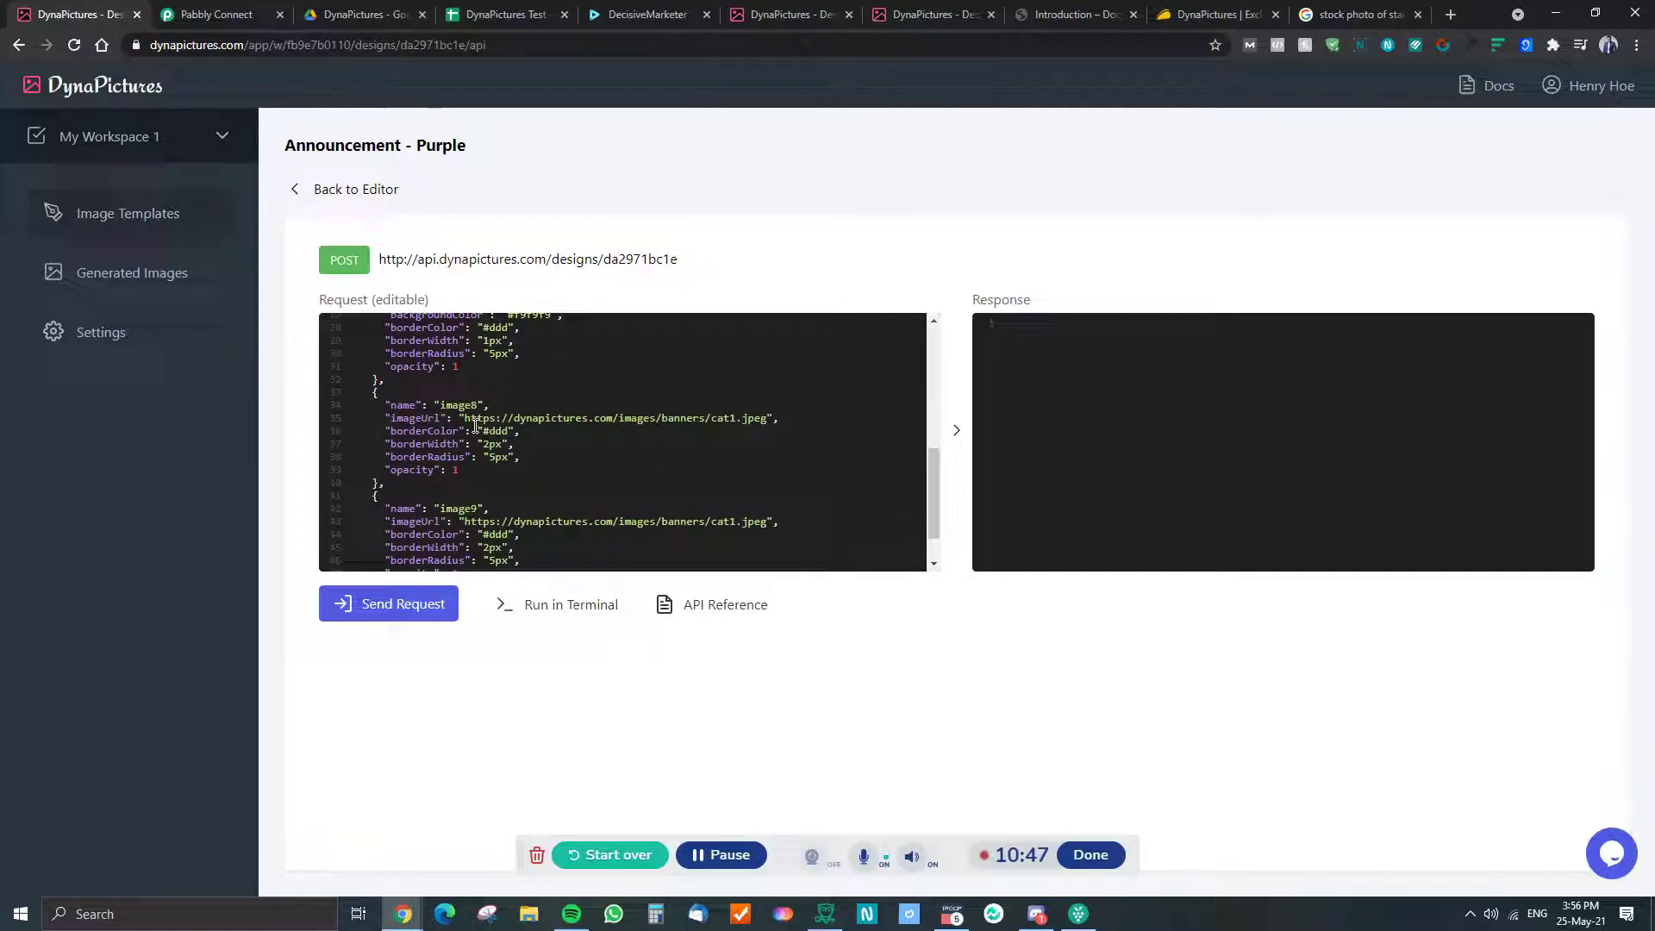
scroll(475, 425, "up", 5)
left_click(468, 401)
key("ctrl+a")
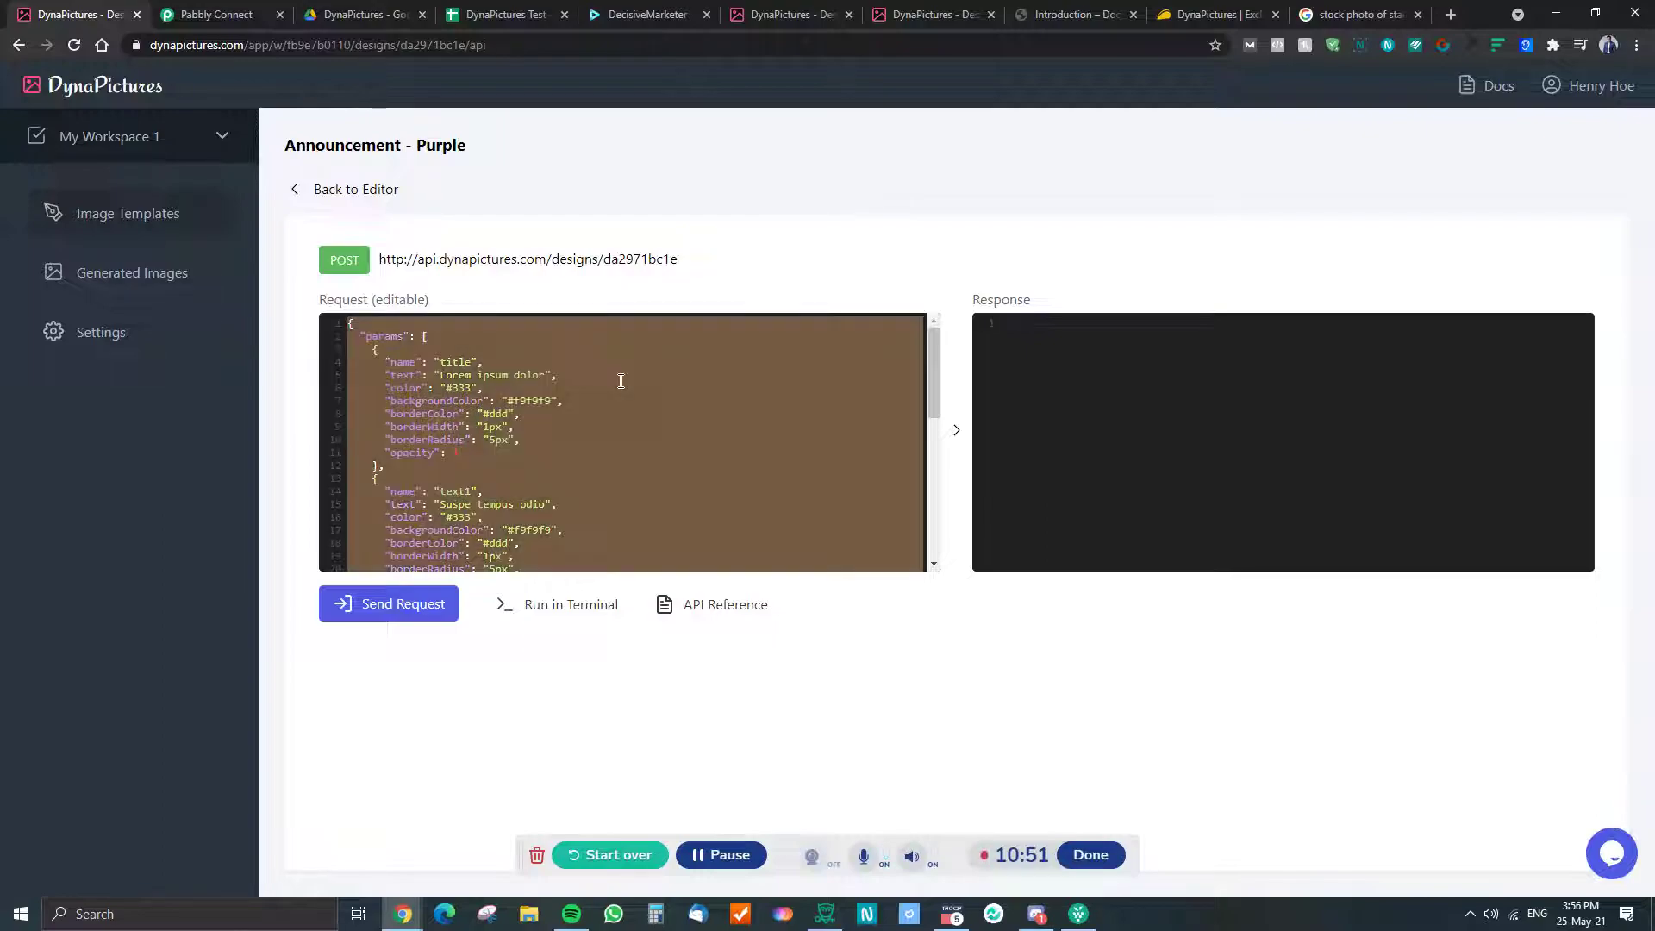
left_click(216, 14)
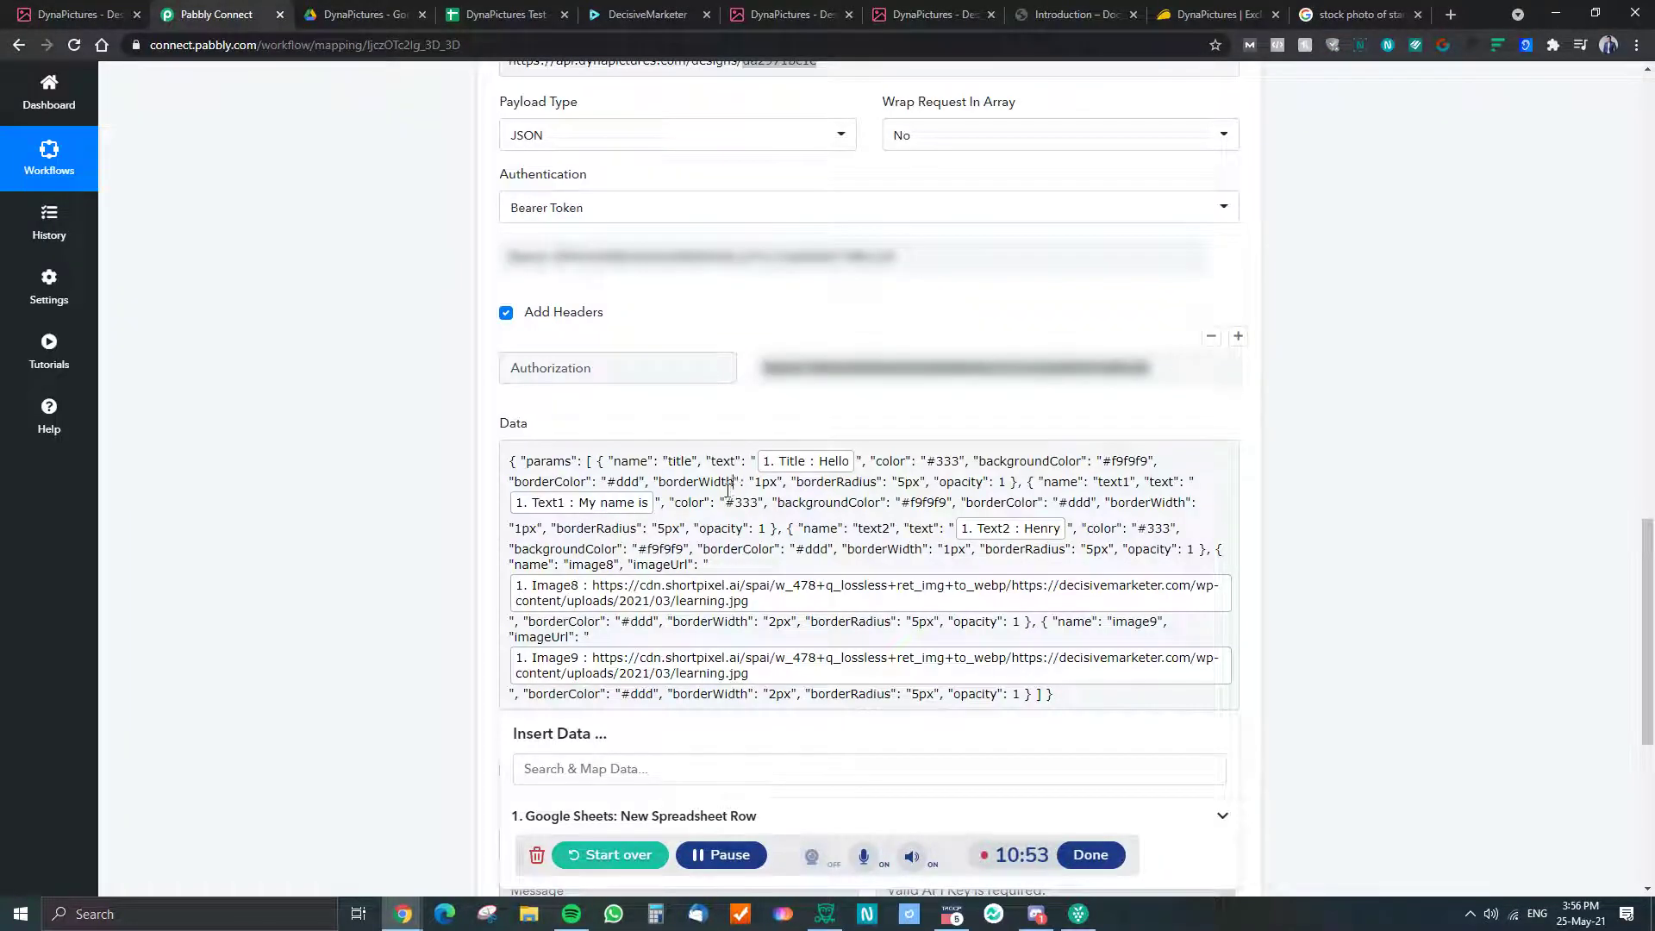
key("ctrl+a")
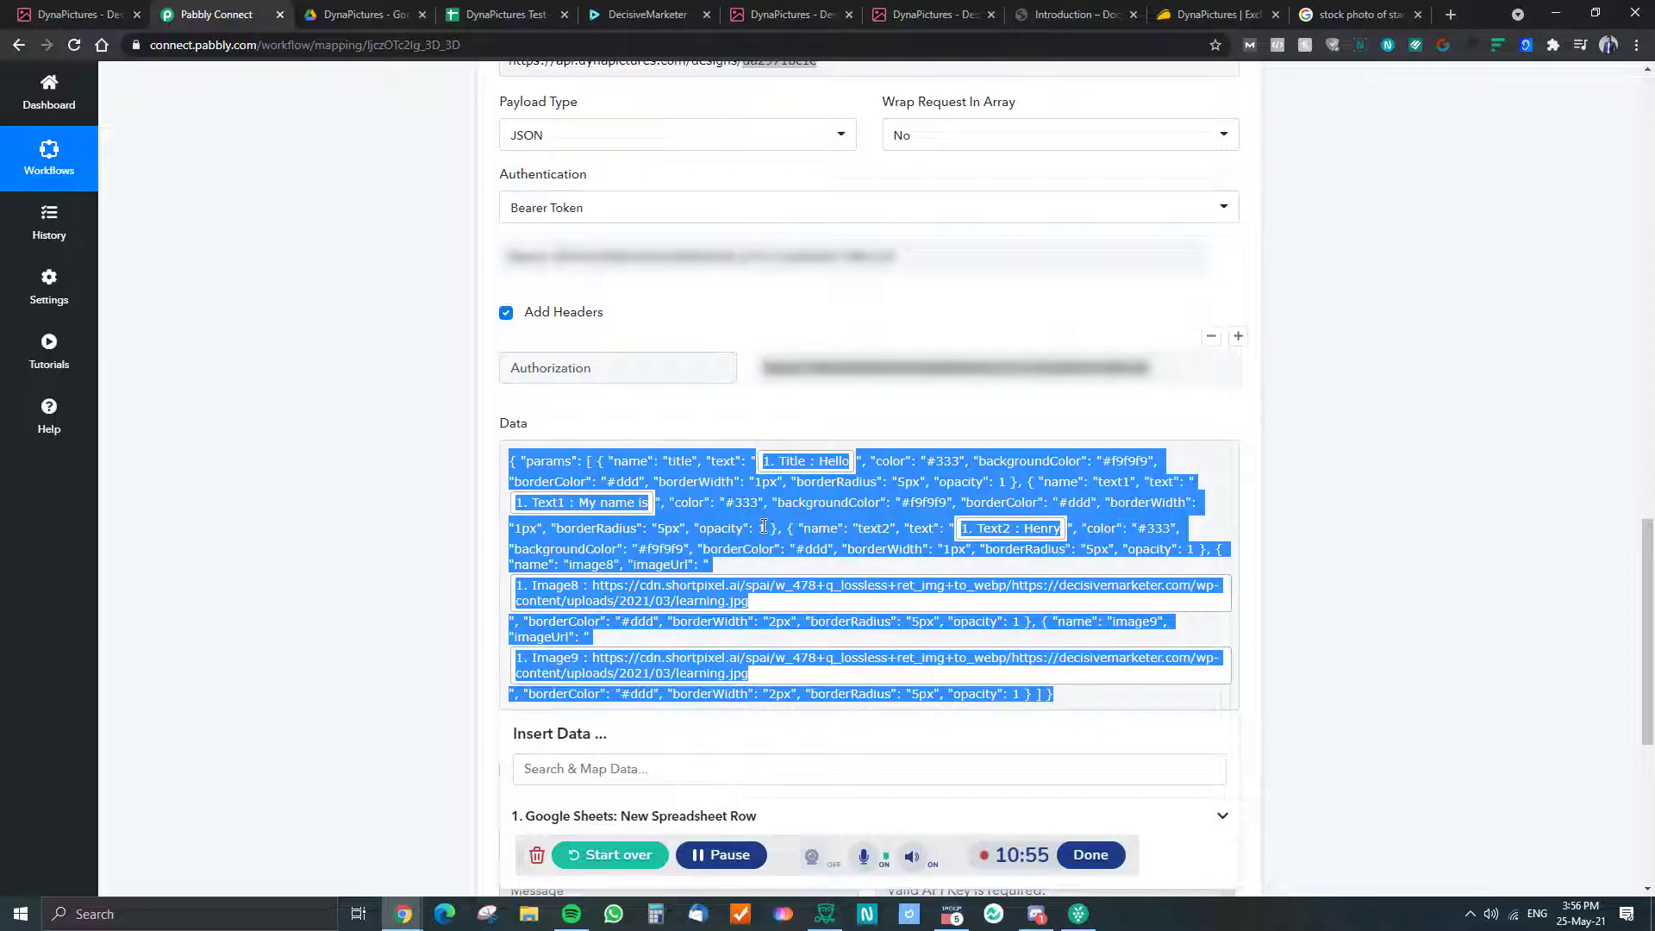
key("ctrl+v")
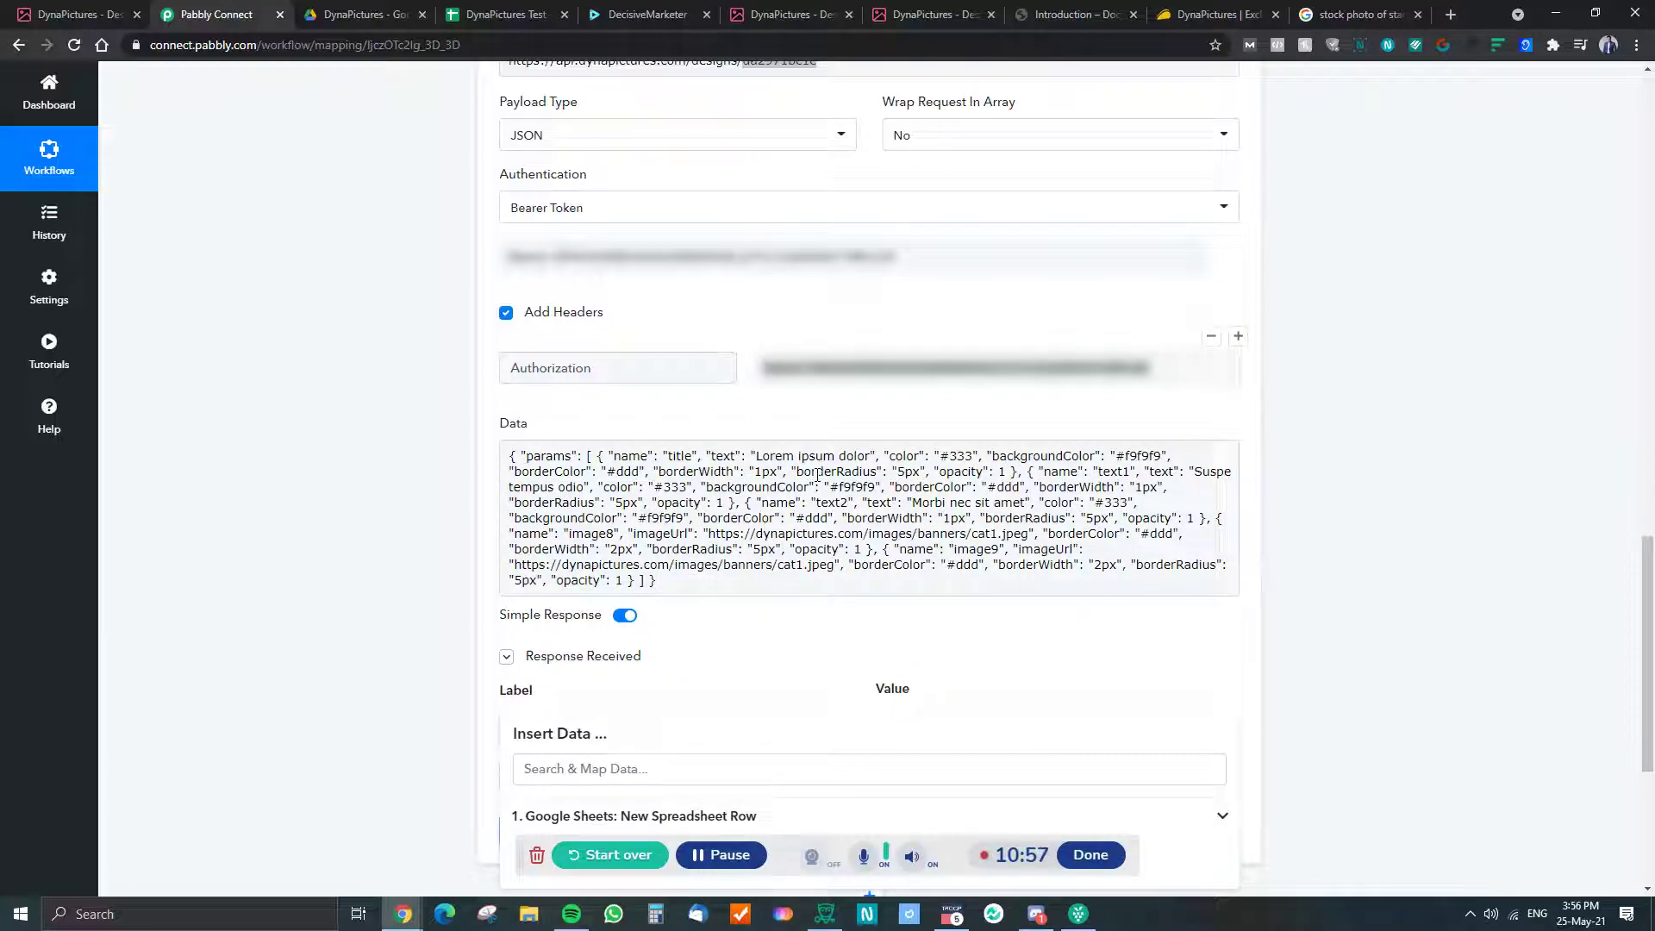
left_click_drag(758, 454, 861, 450)
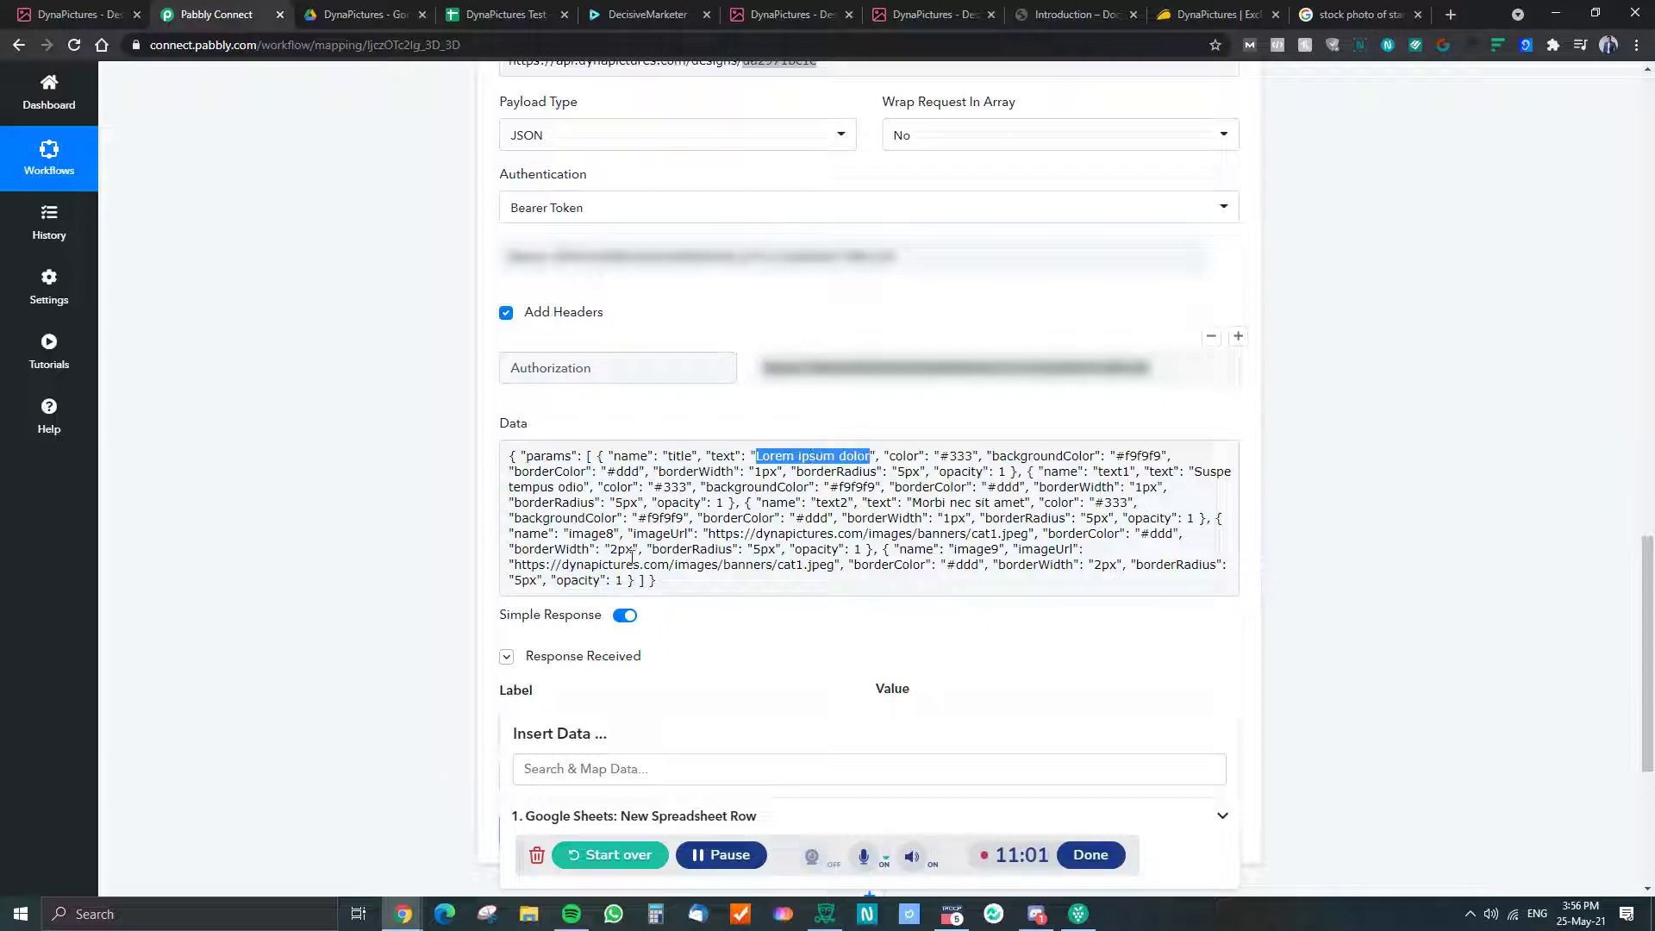
left_click(794, 471)
key("ctrl+z")
Clear the API action's Data field and paste in the copied request JSON
left_click(731, 517)
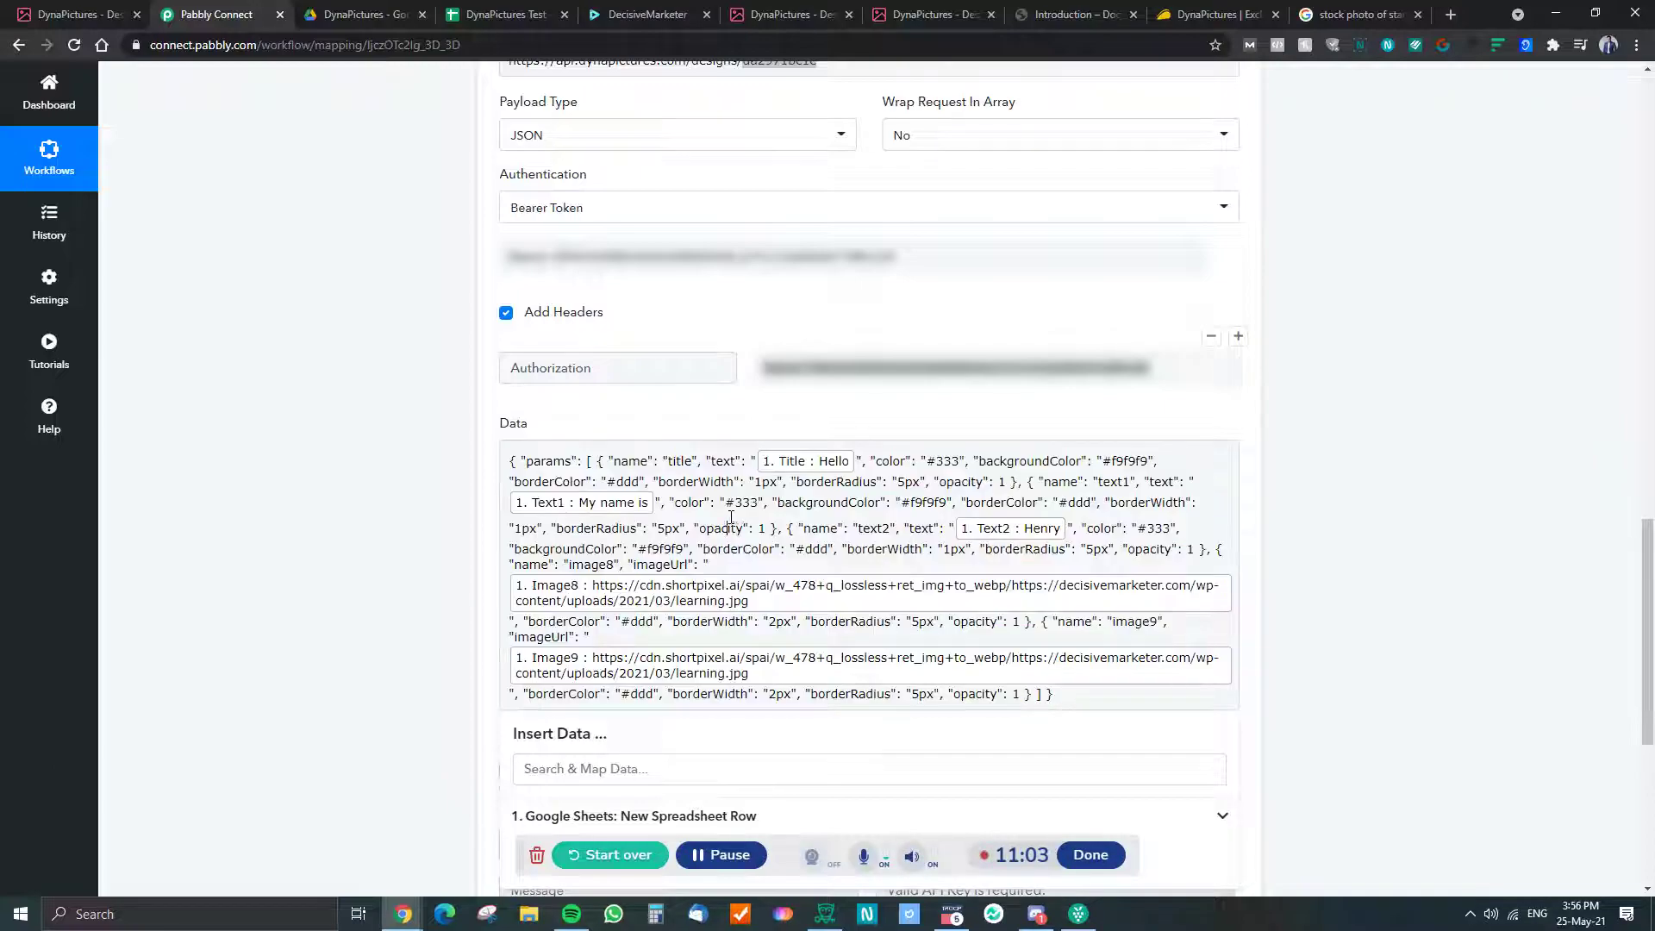
key("ctrl+a")
key("BackSpace")
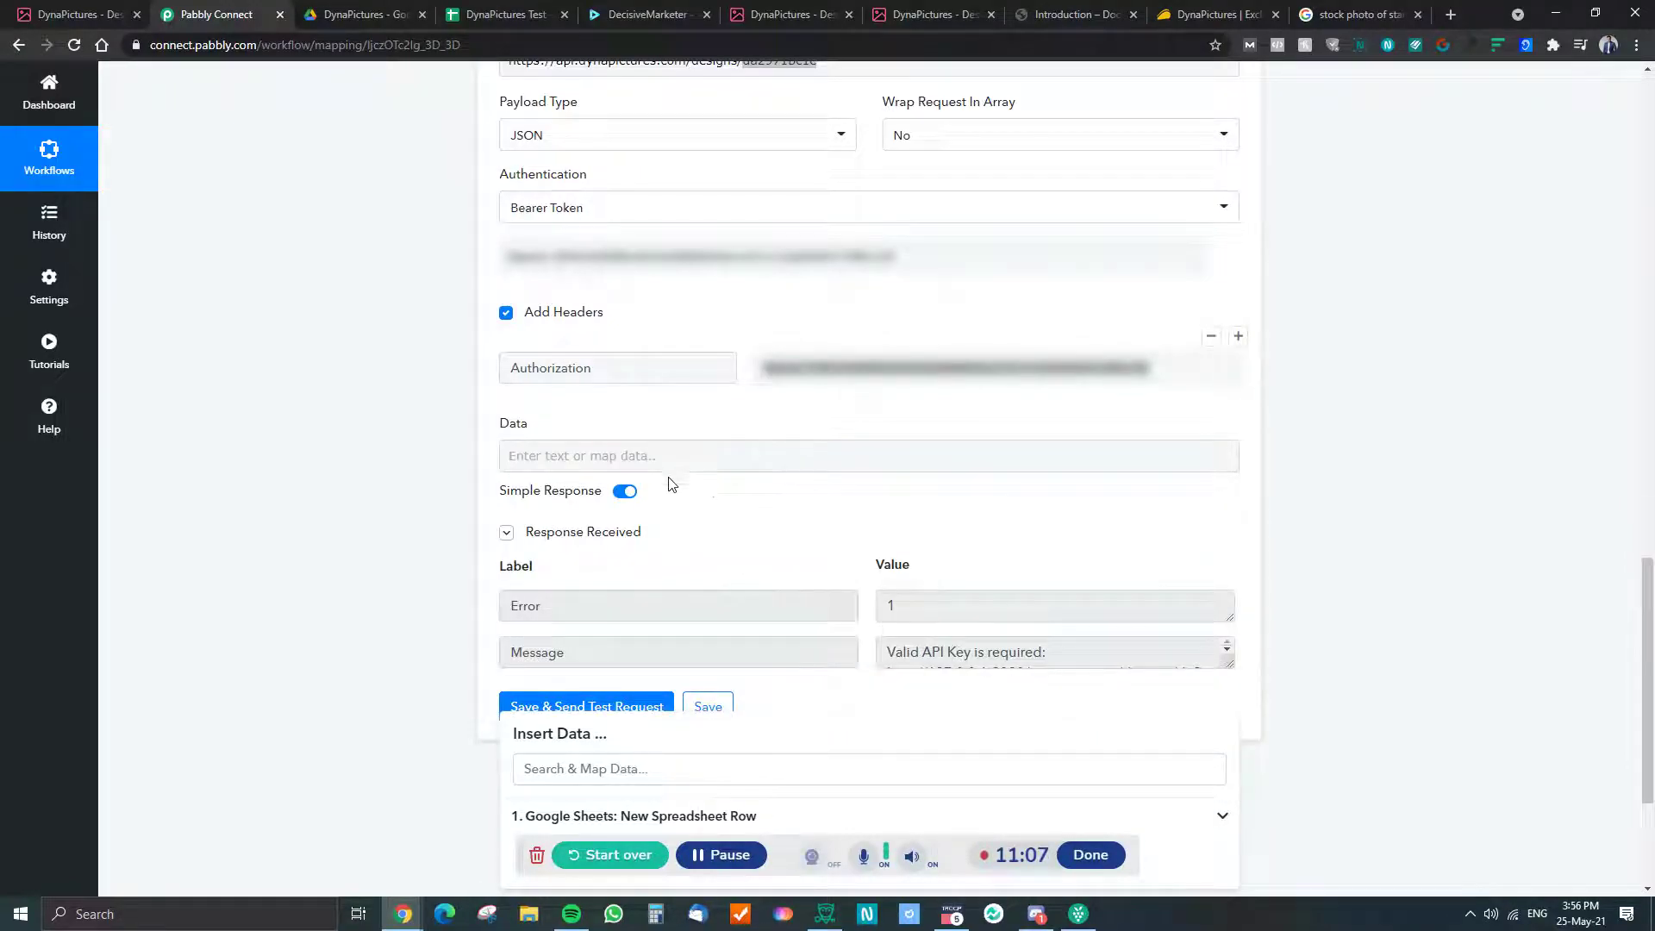
key("ctrl+v")
Replace the placeholder texts of the title, text1 and text2 layers with the Google Sheets Title, Text1 and Text2 values
scroll(652, 499, "down", 1)
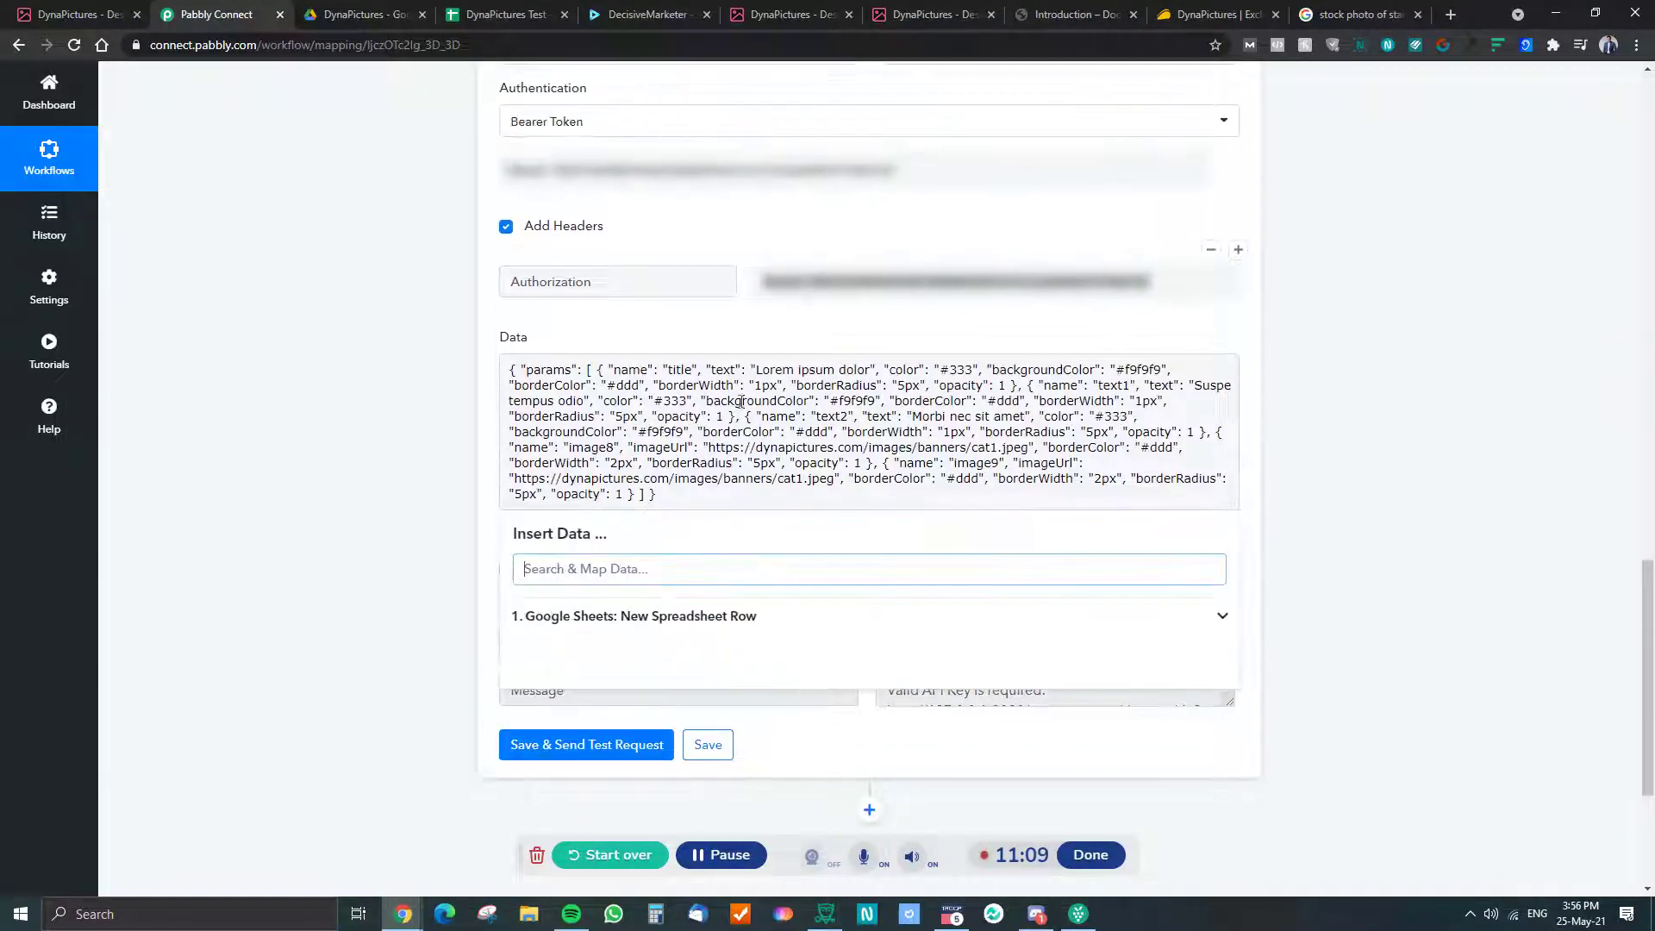
left_click_drag(761, 369, 832, 369)
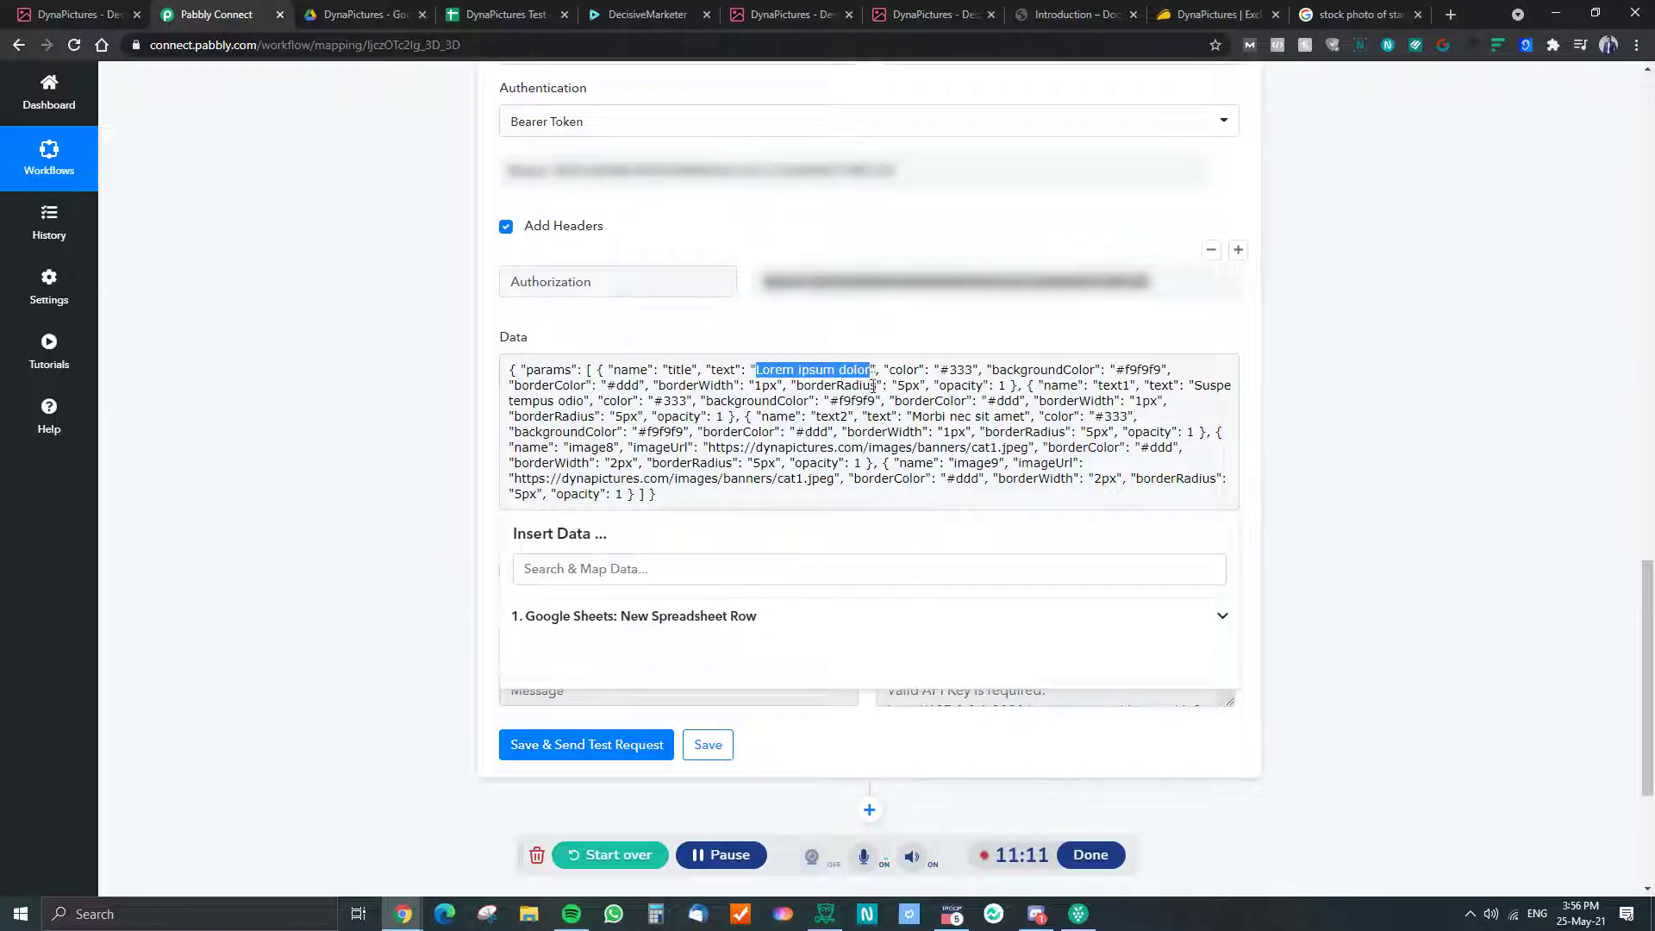
left_click(636, 612)
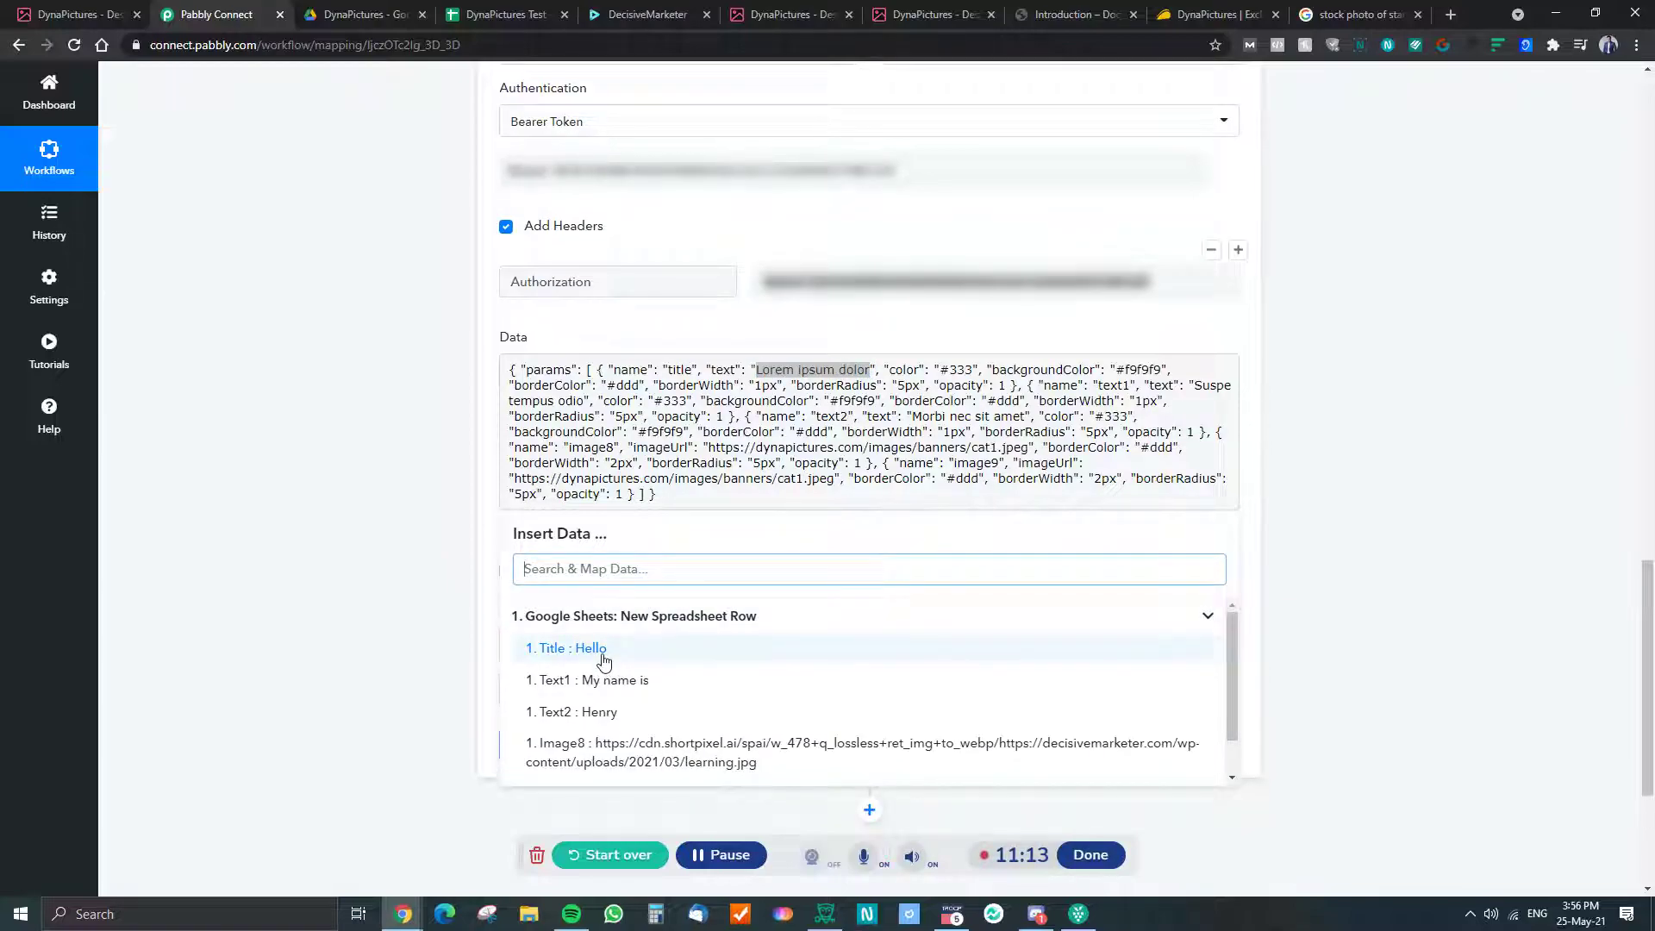
left_click(558, 652)
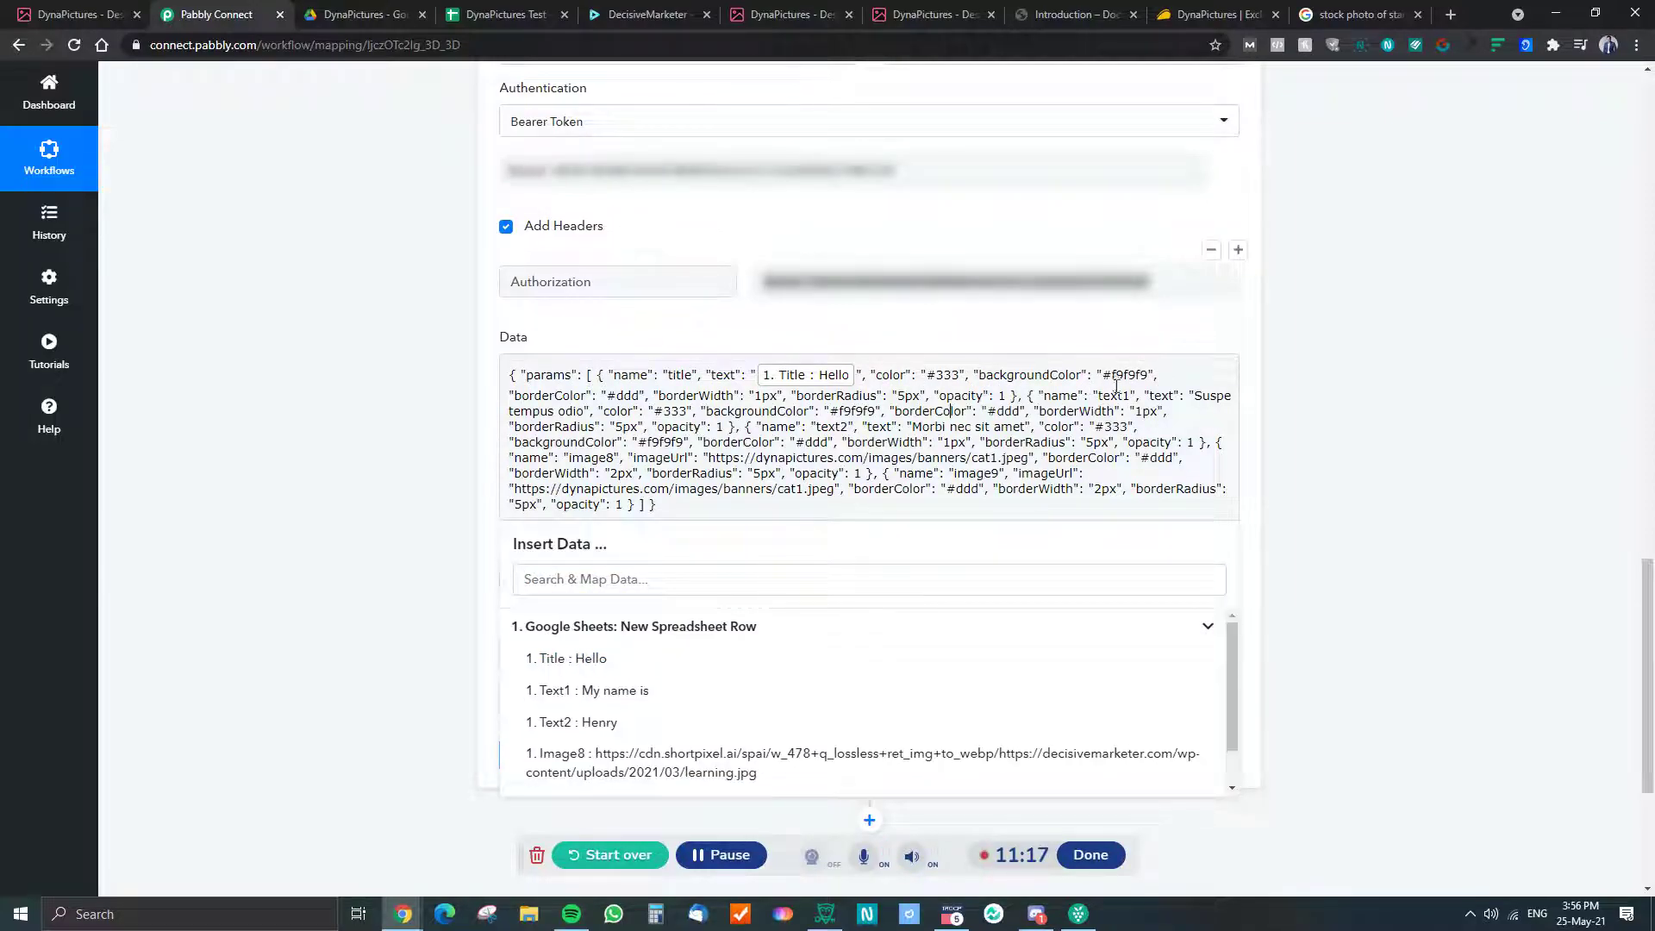
left_click_drag(1194, 398, 589, 415)
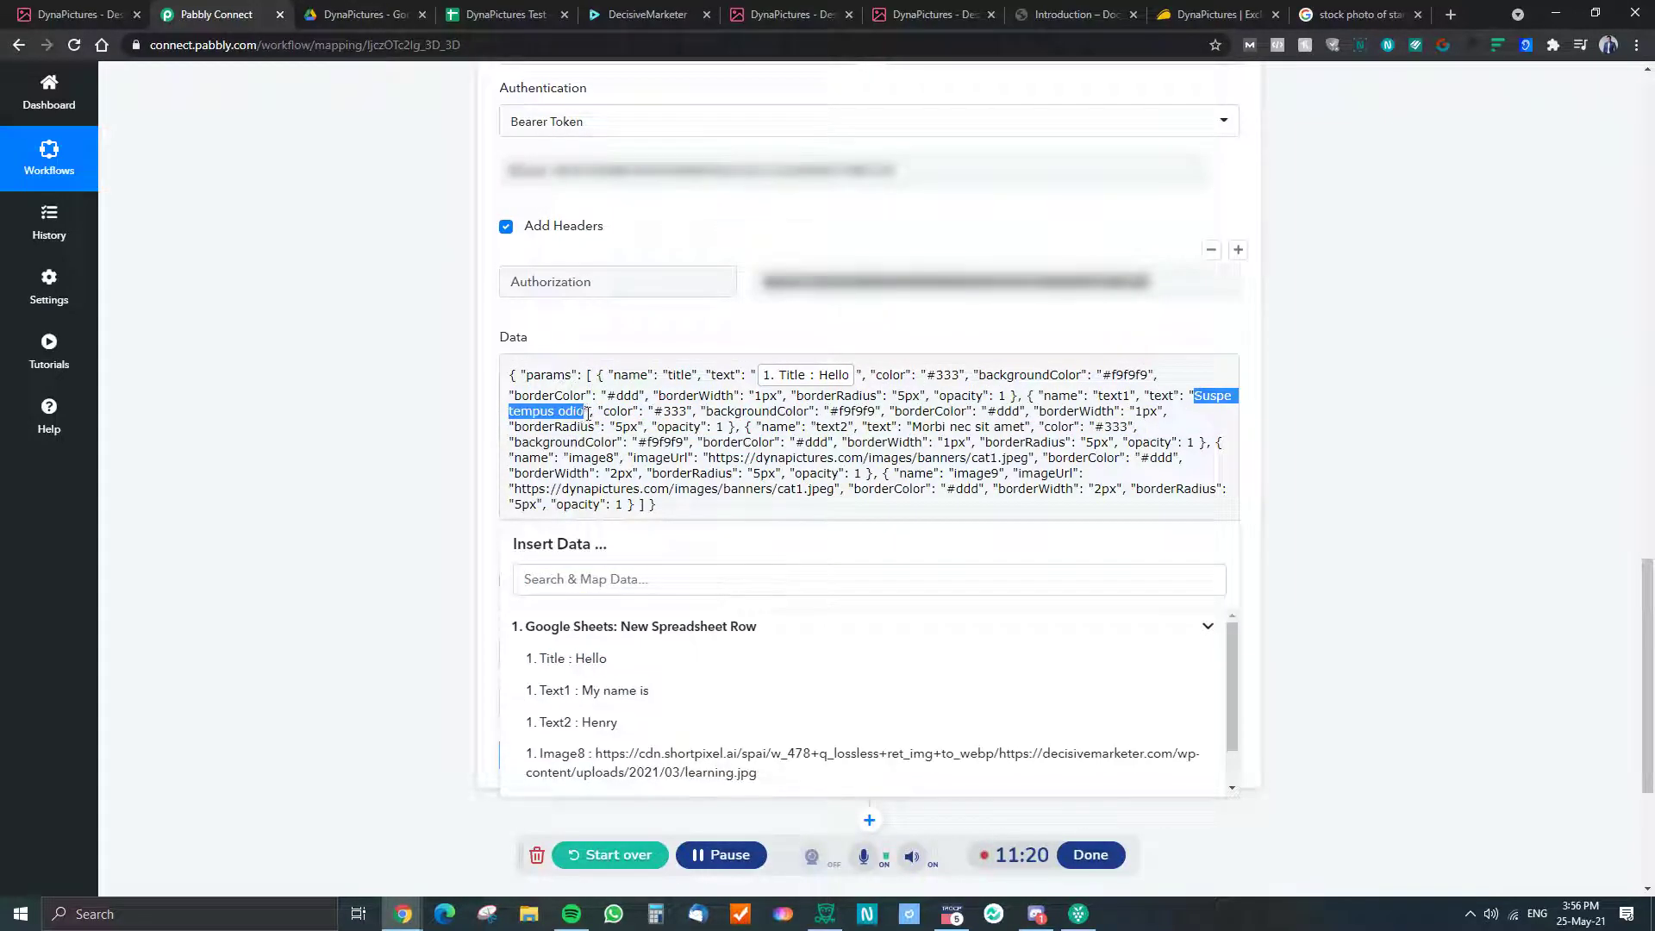
left_click(606, 694)
left_click_drag(953, 439, 1072, 437)
left_click(577, 732)
Replace the placeholder image URLs of the image8 and image9 layers with the Google Sheets Image8 and Image9 values
left_click(843, 442)
left_click_drag(708, 479, 1023, 482)
scroll(603, 759, "down", 1)
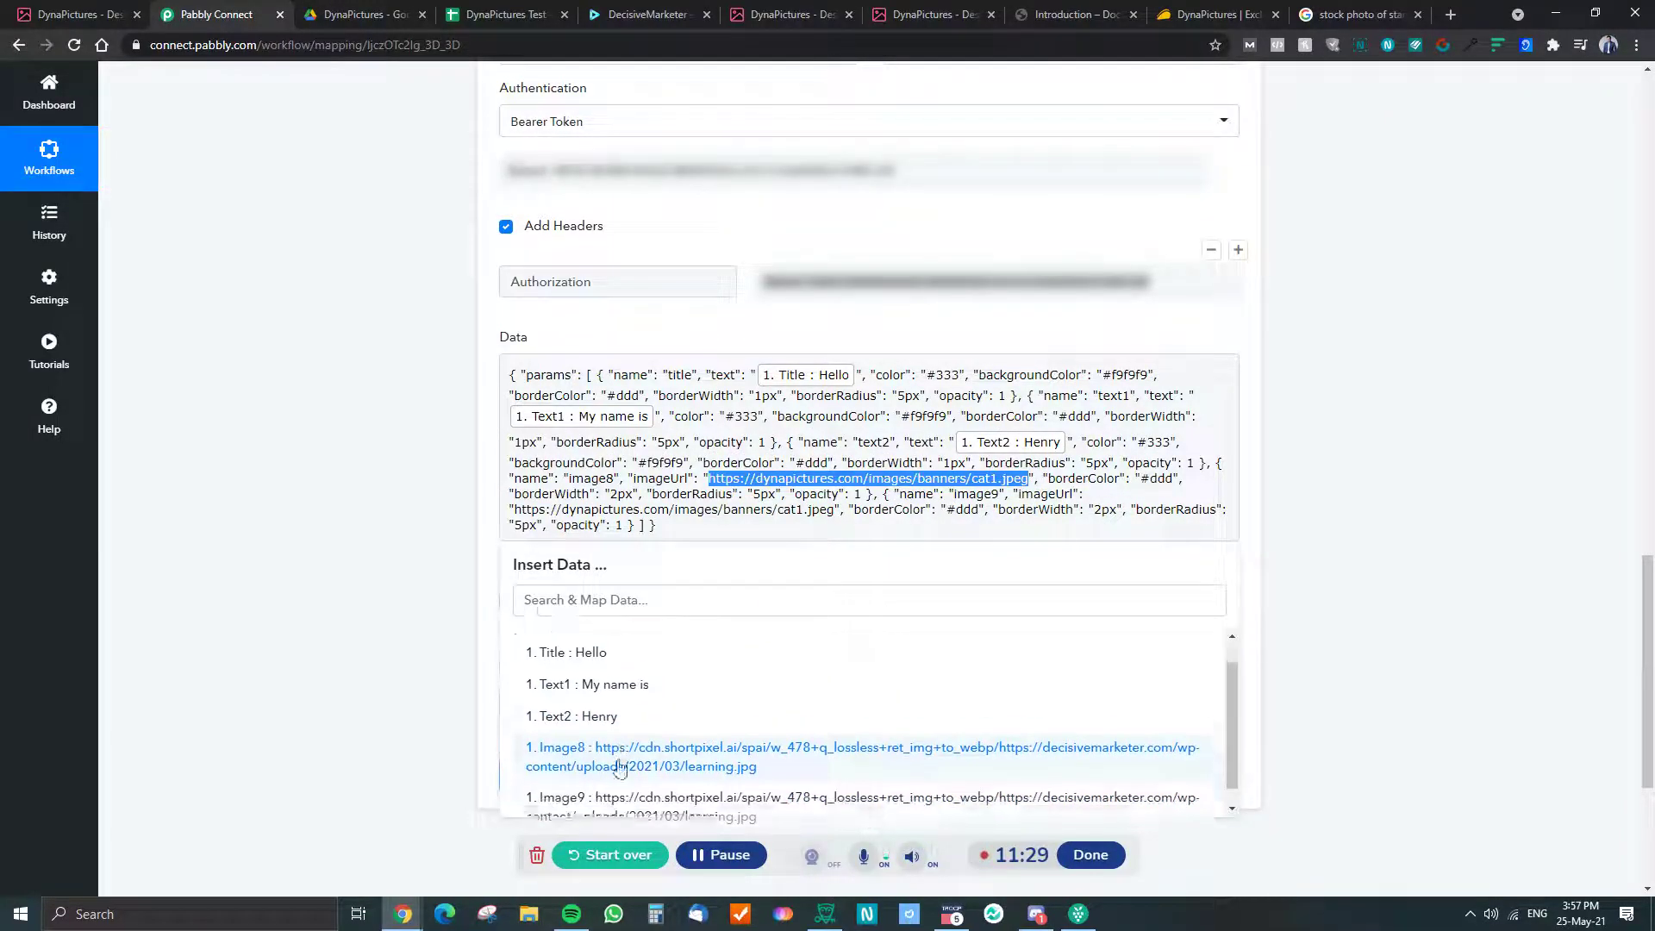
left_click(603, 739)
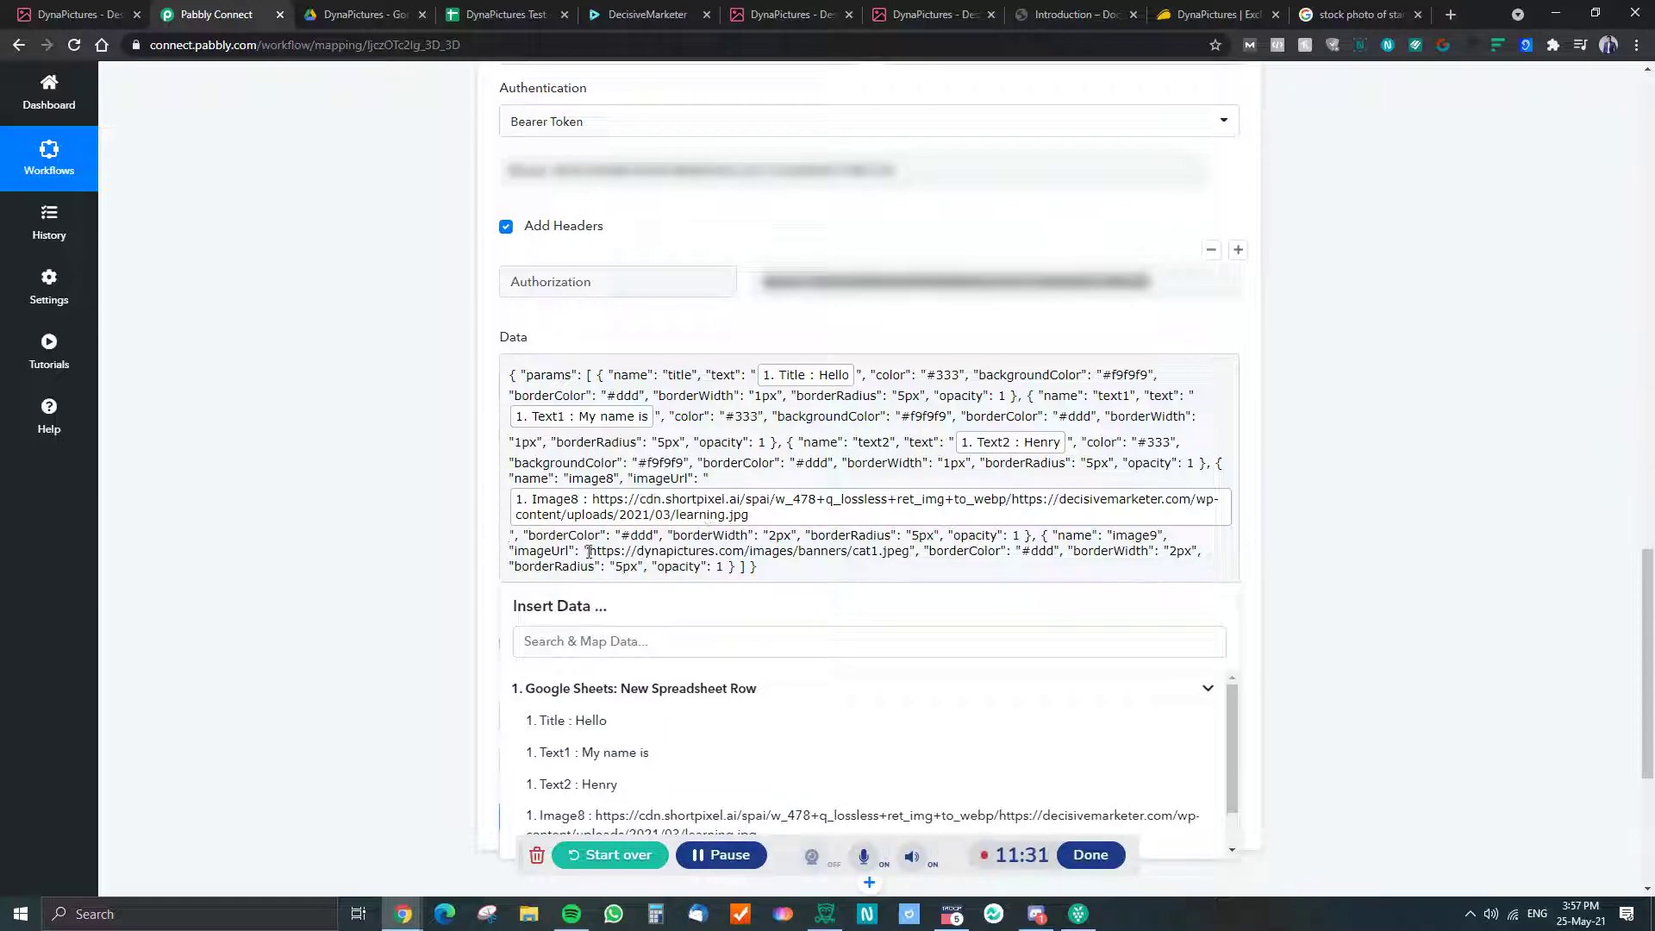
left_click_drag(589, 552, 909, 552)
scroll(637, 758, "down", 1)
left_click(615, 821)
scroll(835, 547, "down", 2)
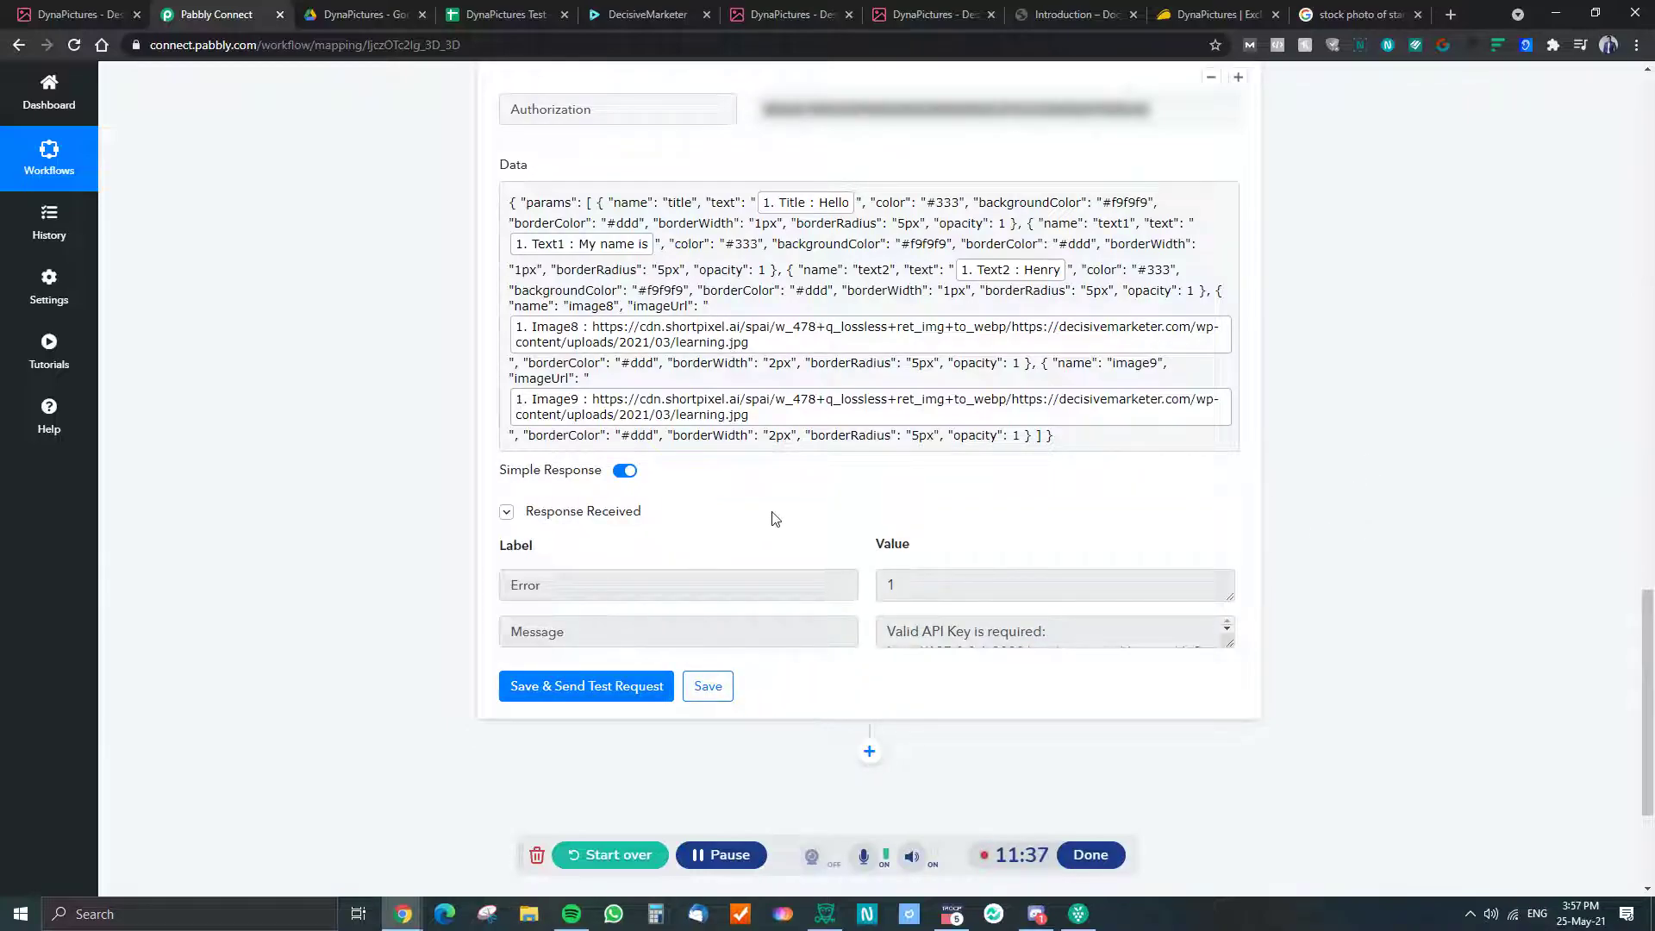
Review the API action's settings, then save it and send a test request to bring up the response fields
scroll(642, 510, "up", 6)
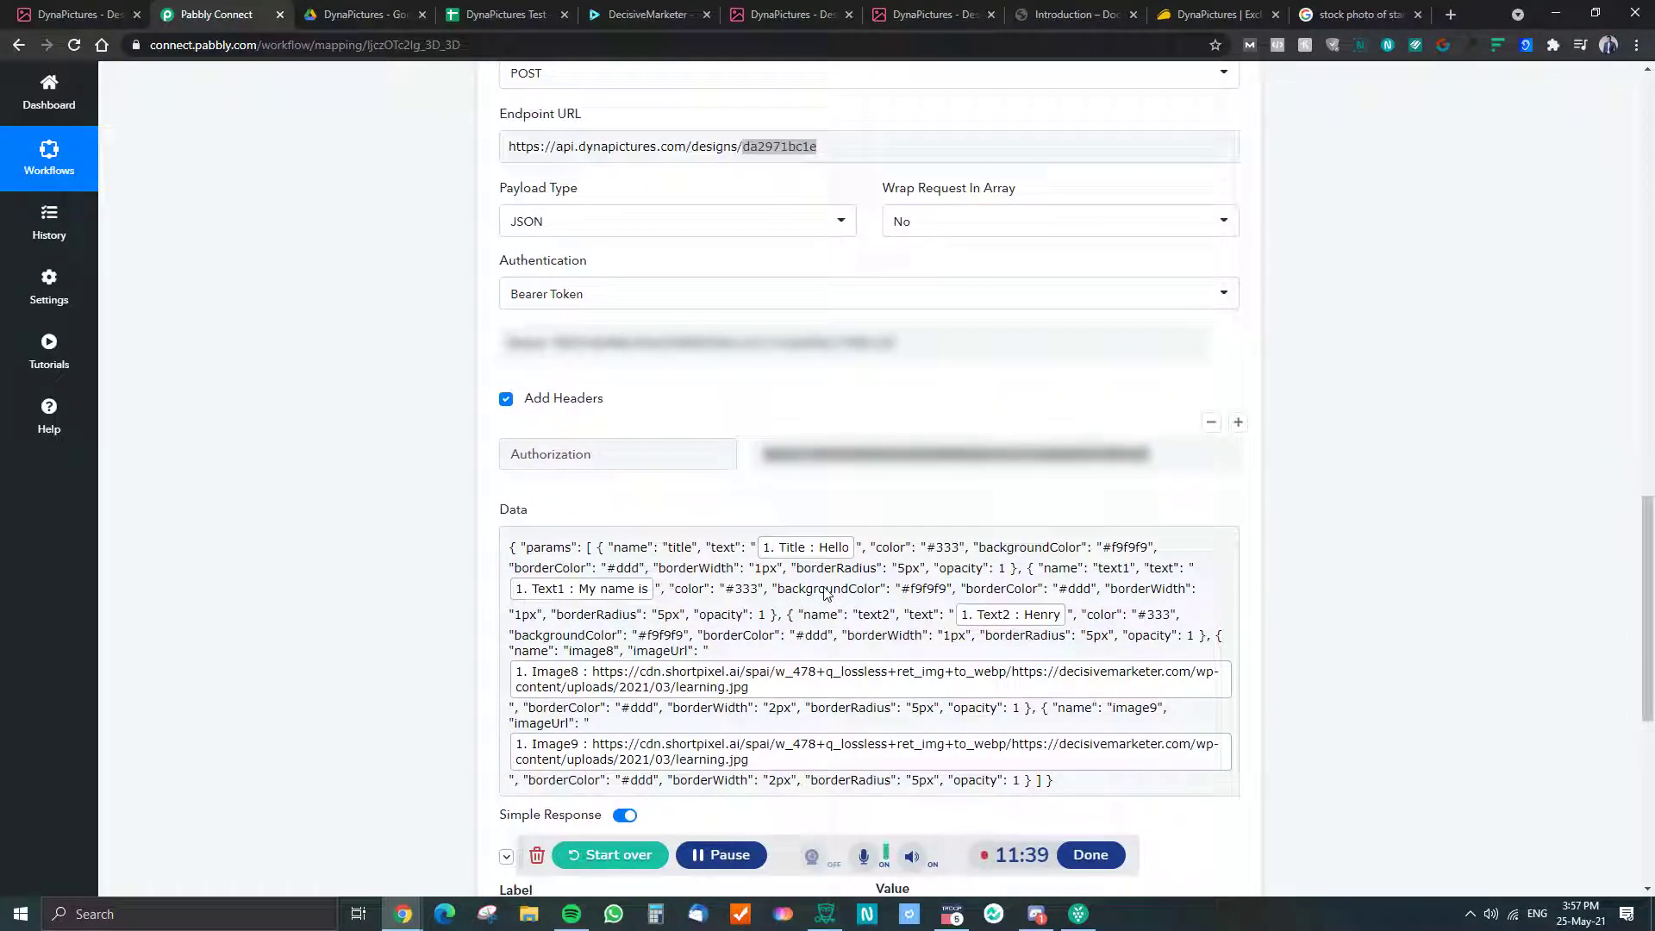
scroll(826, 592, "up", 3)
scroll(824, 591, "down", 8)
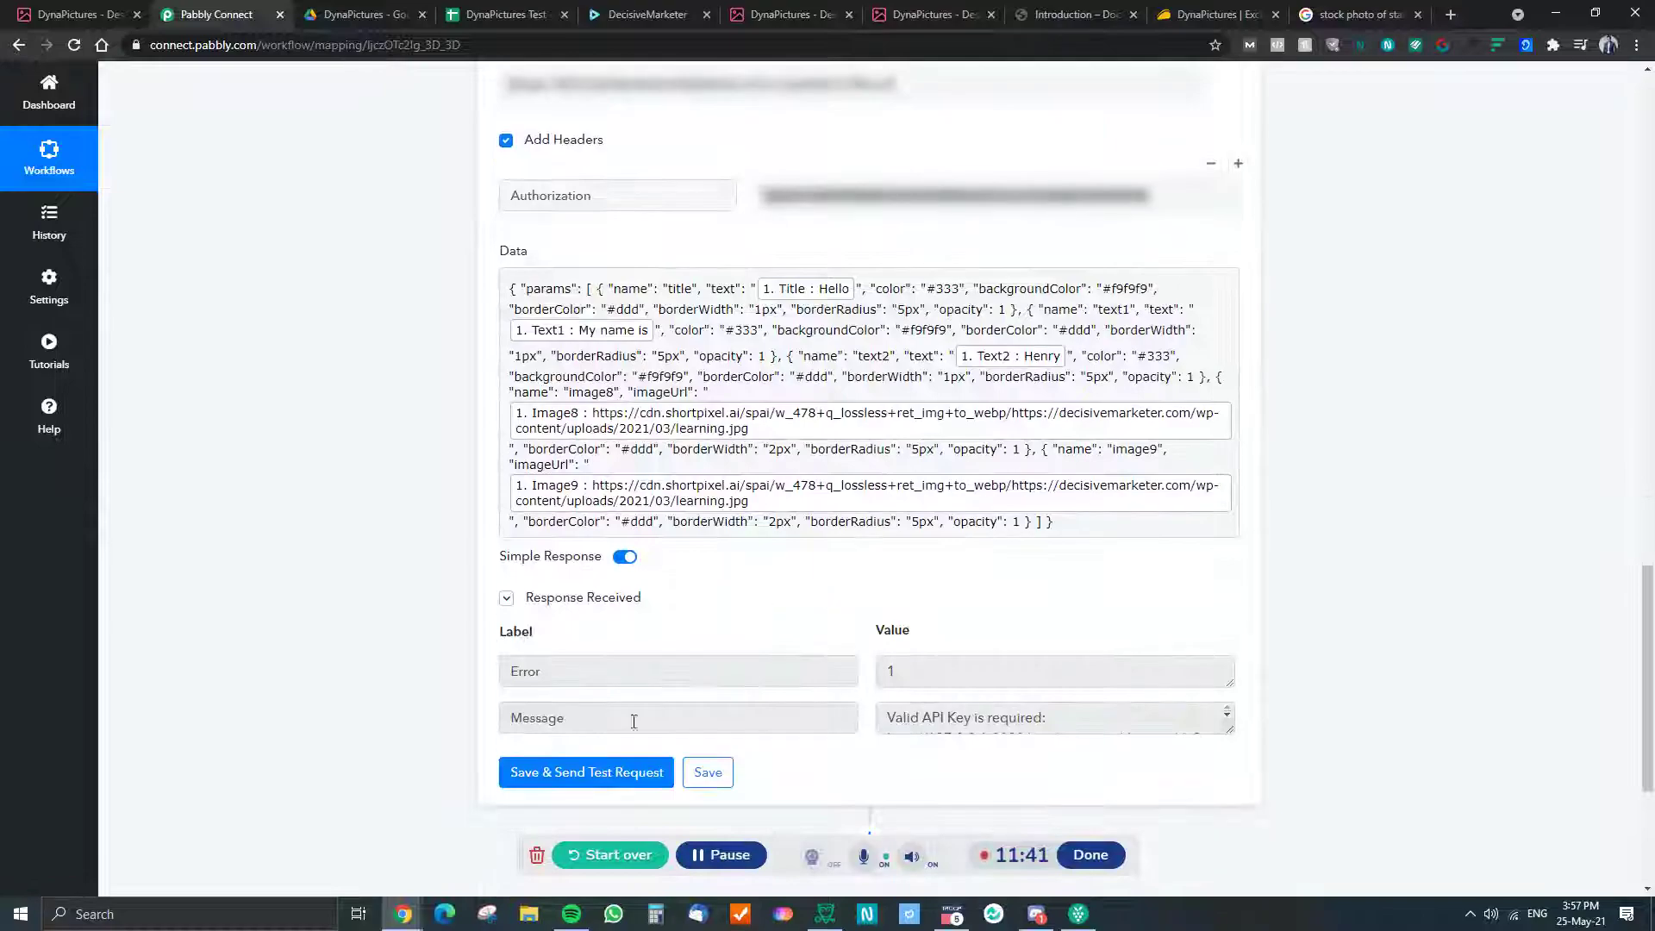
left_click(555, 776)
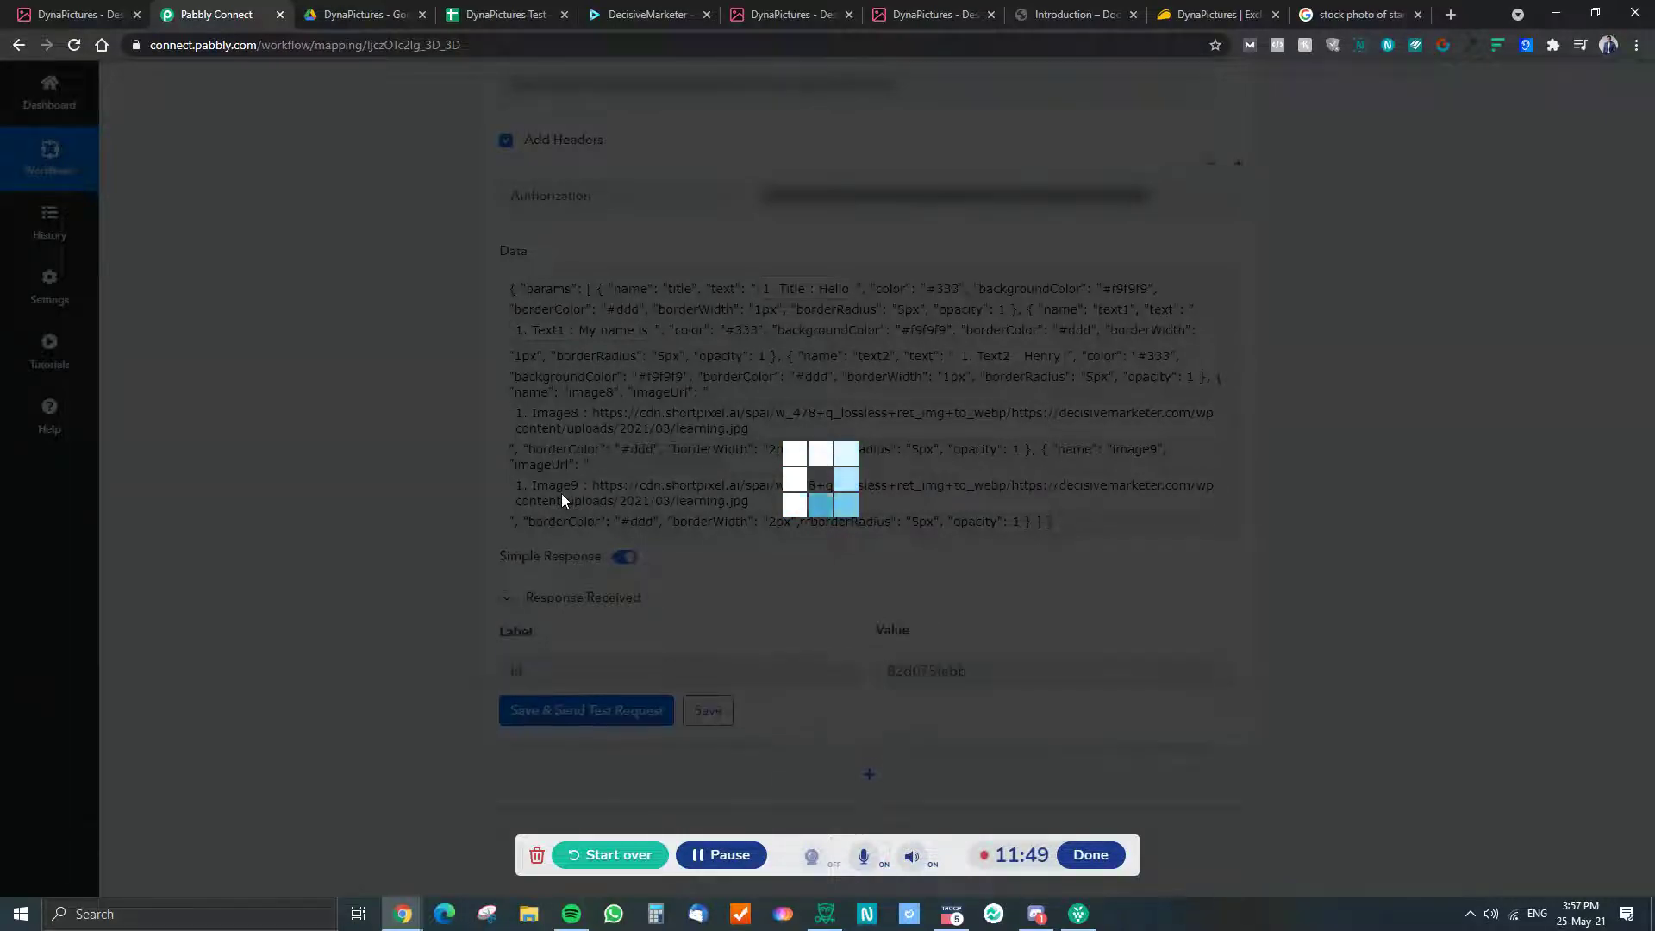
scroll(989, 554, "down", 3)
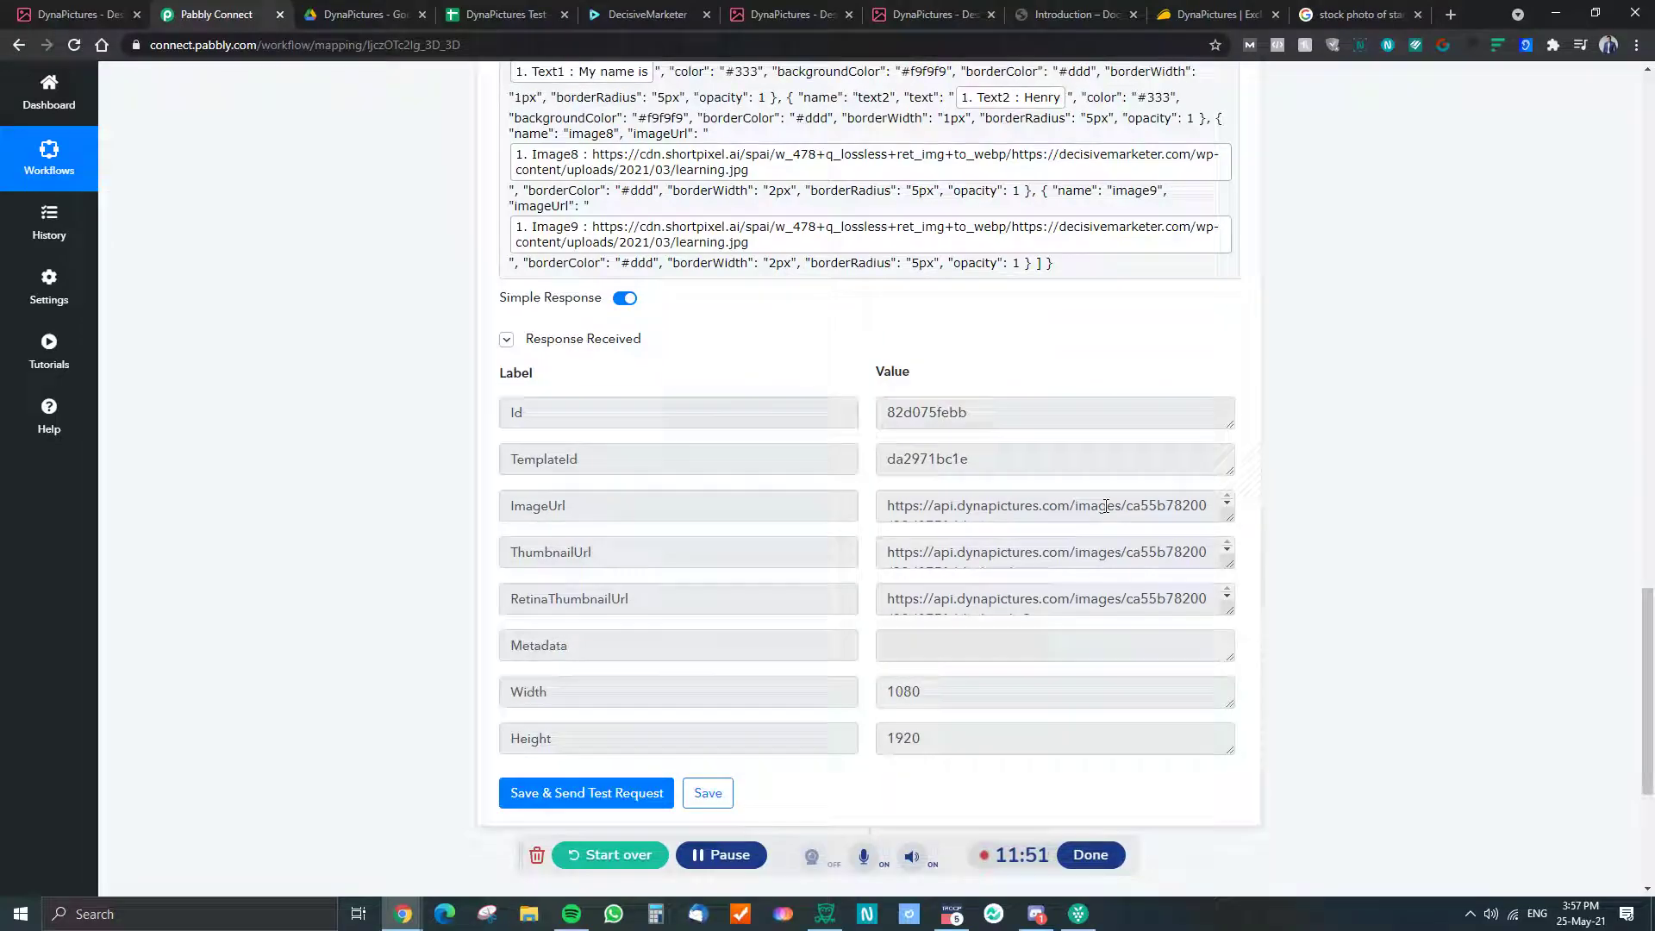
Copy the ImageUrl value from the test response and open it in the stock photo browser tab
left_click(986, 516)
key("ctrl+a")
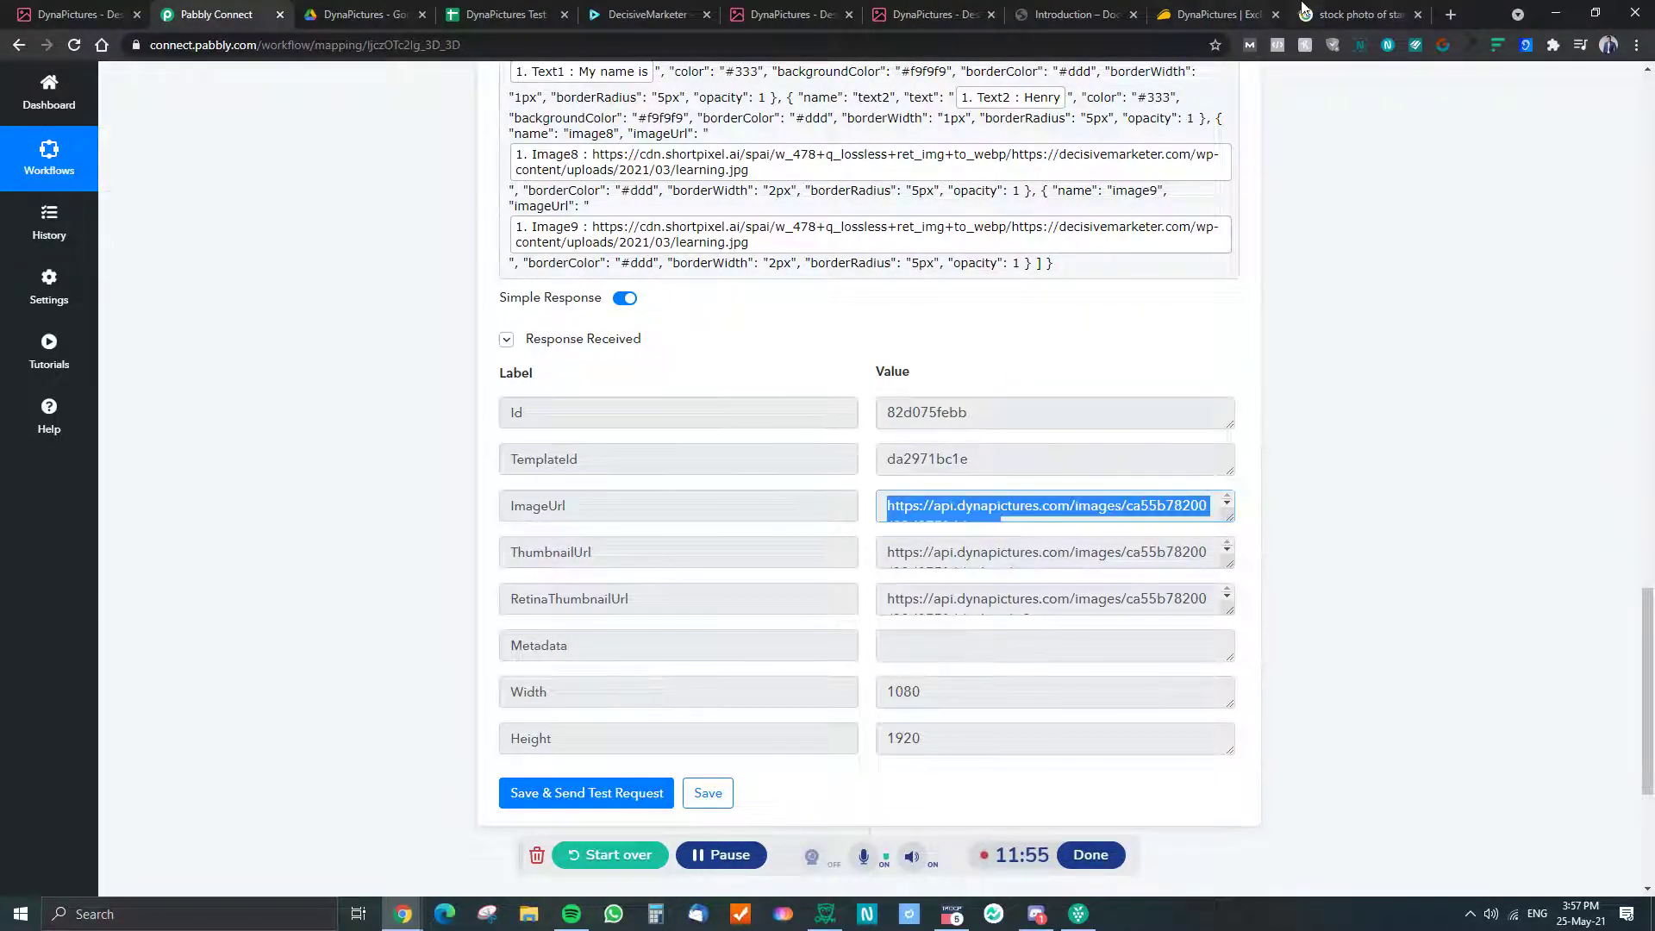
left_click(1354, 15)
left_click(857, 45)
type("https://api.dynapictures.com/images/ca55b78200/82d075febb.png")
key("Return")
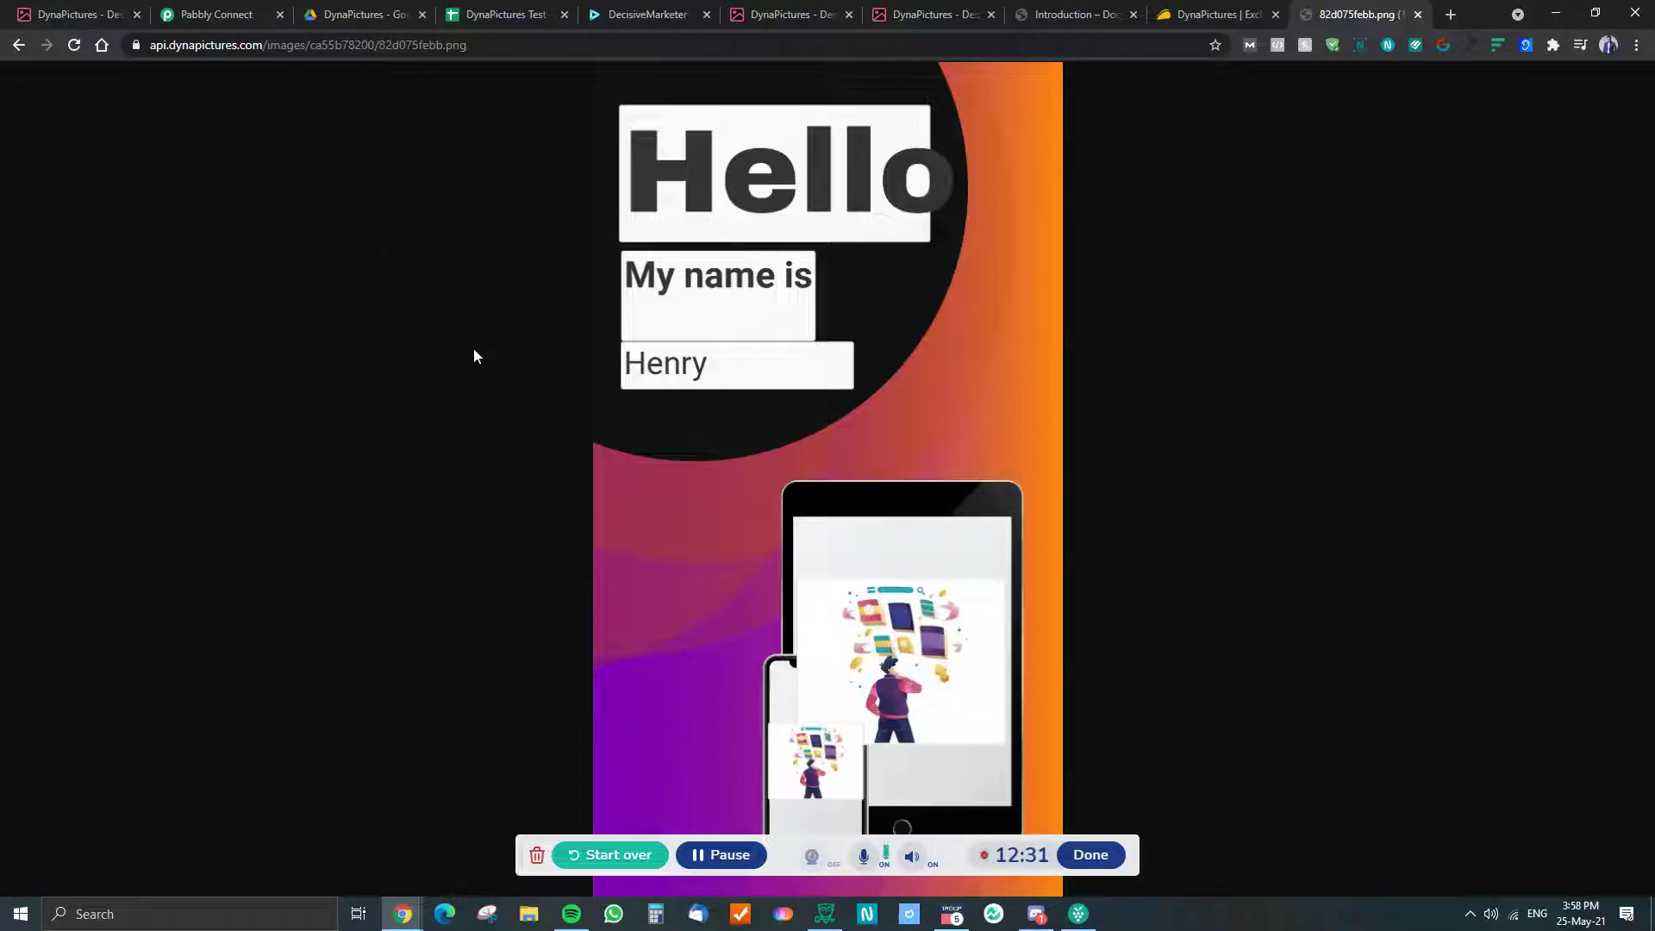
Return to the Announcement - Purple template and go from its API Console back to the editor
left_click(71, 14)
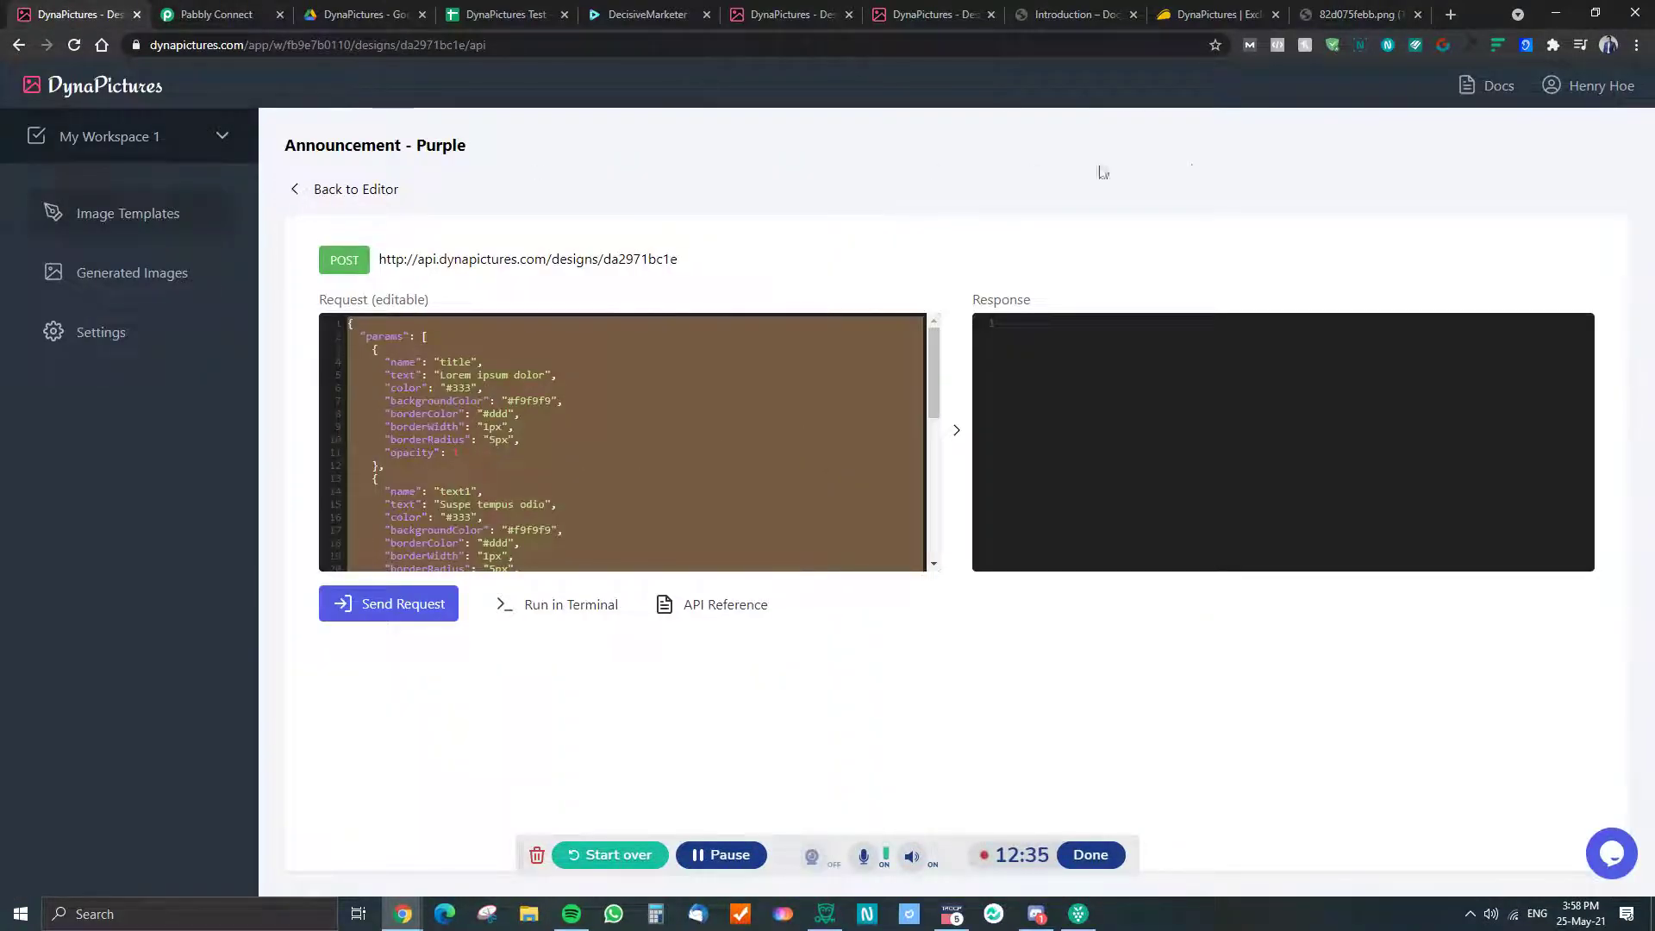
left_click(297, 192)
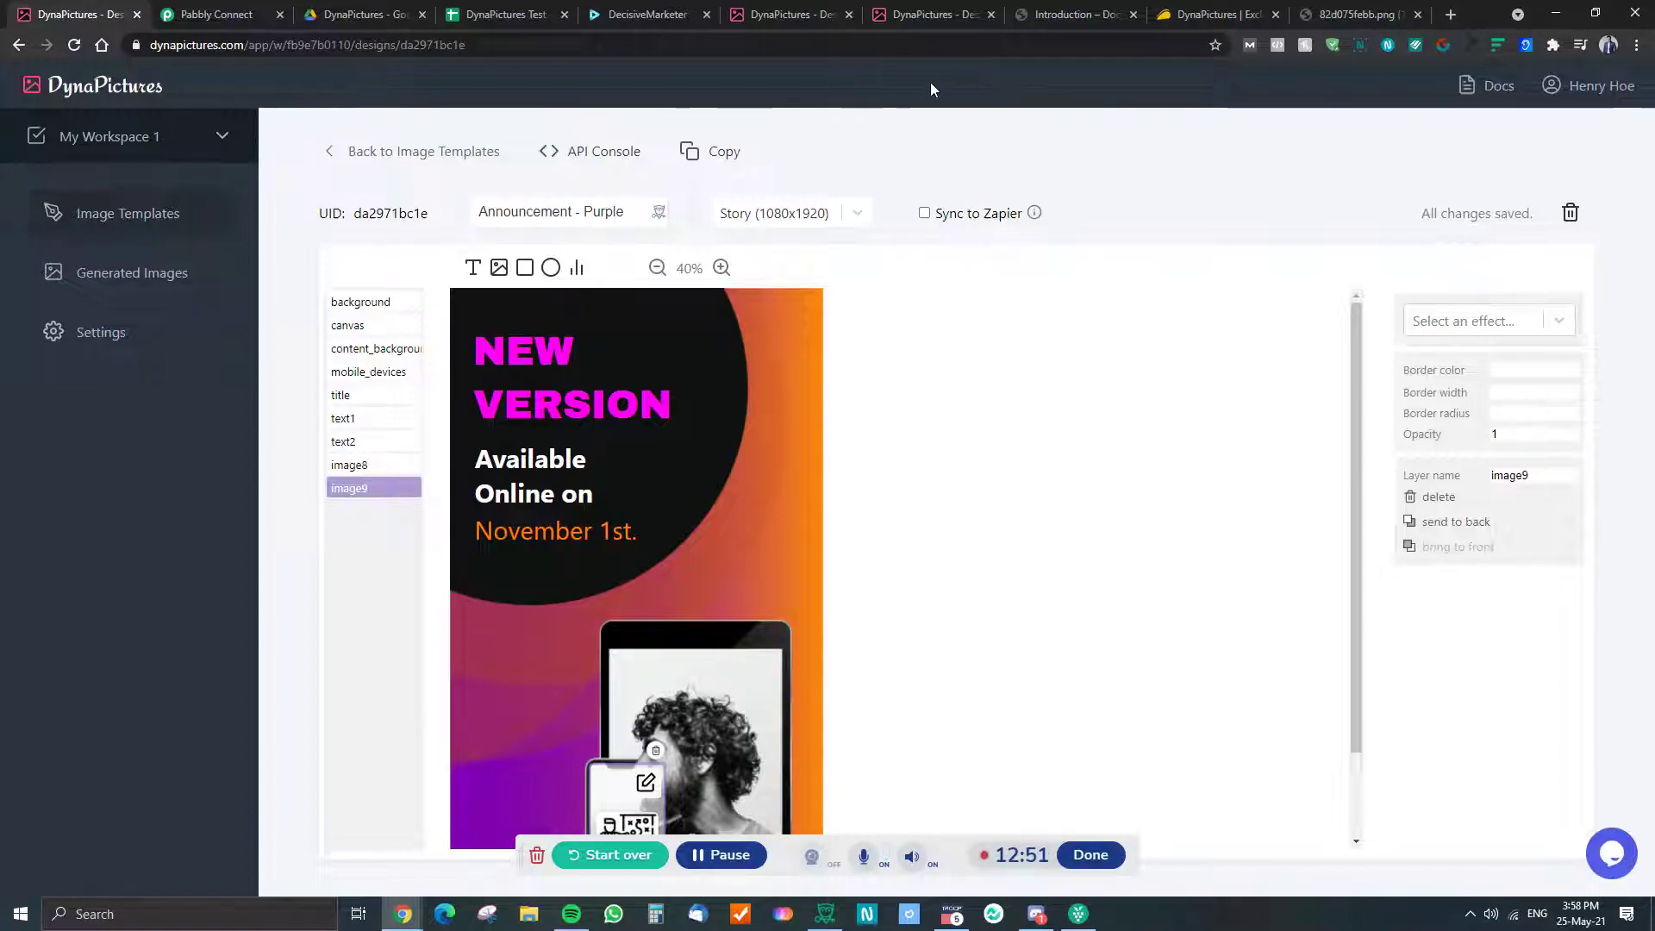
Switch to the DynaPictures homepage and highlight Personalized Emails in the Automation for section
left_click(926, 14)
key("ctrl+shift+Tab")
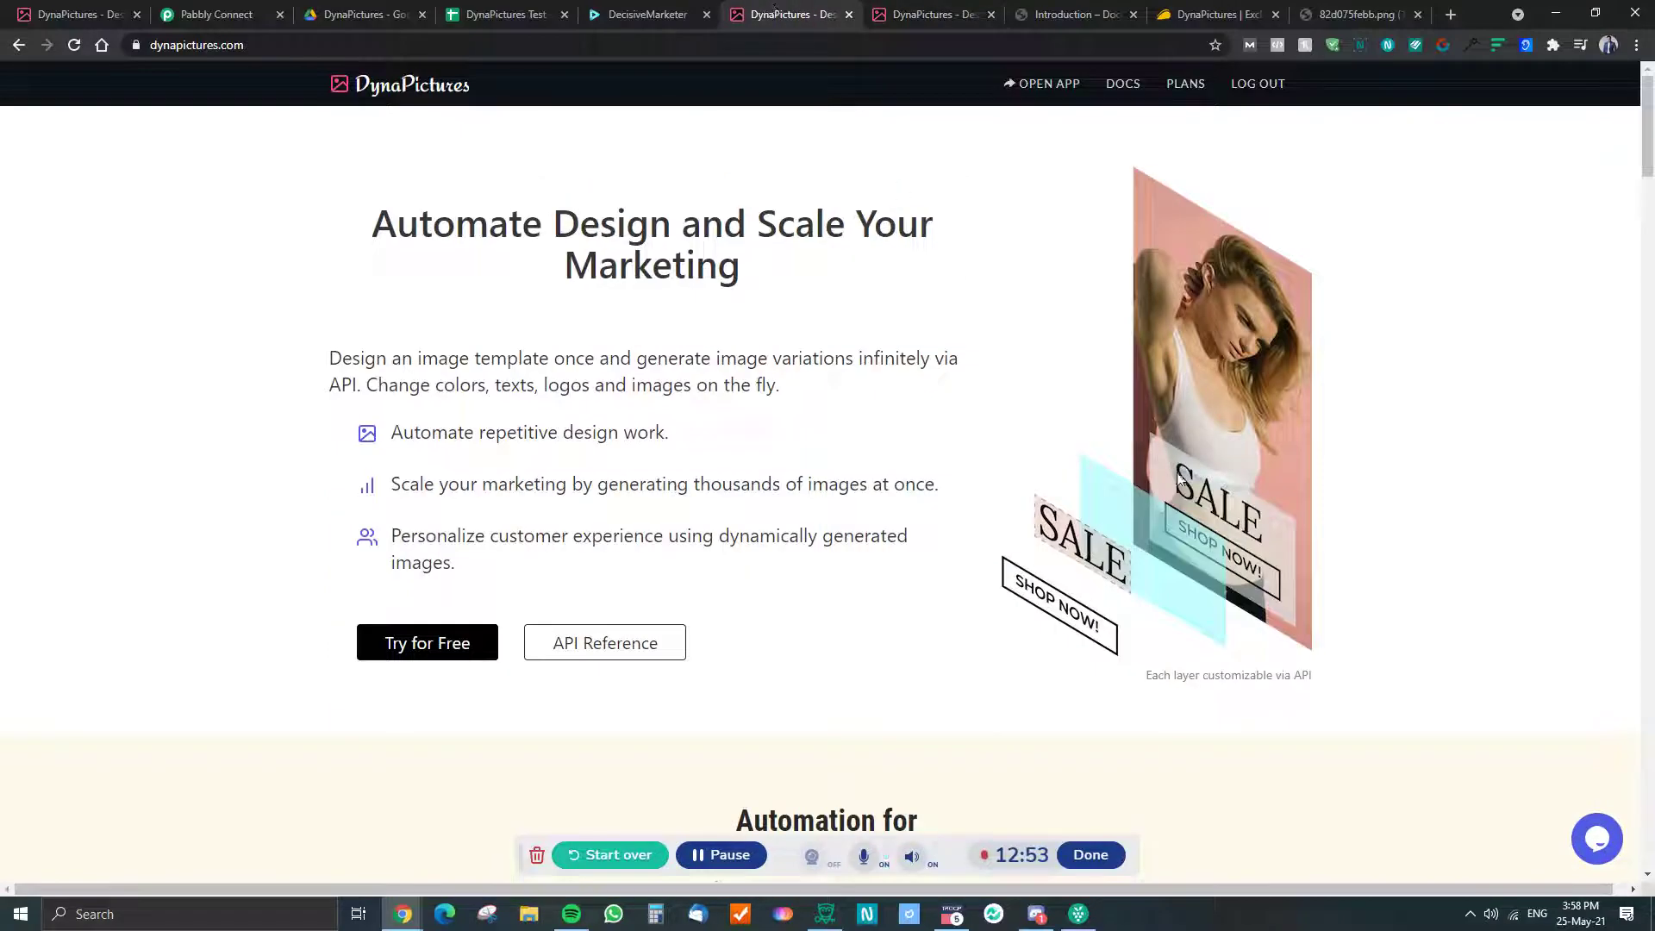
scroll(1150, 499, "down", 4)
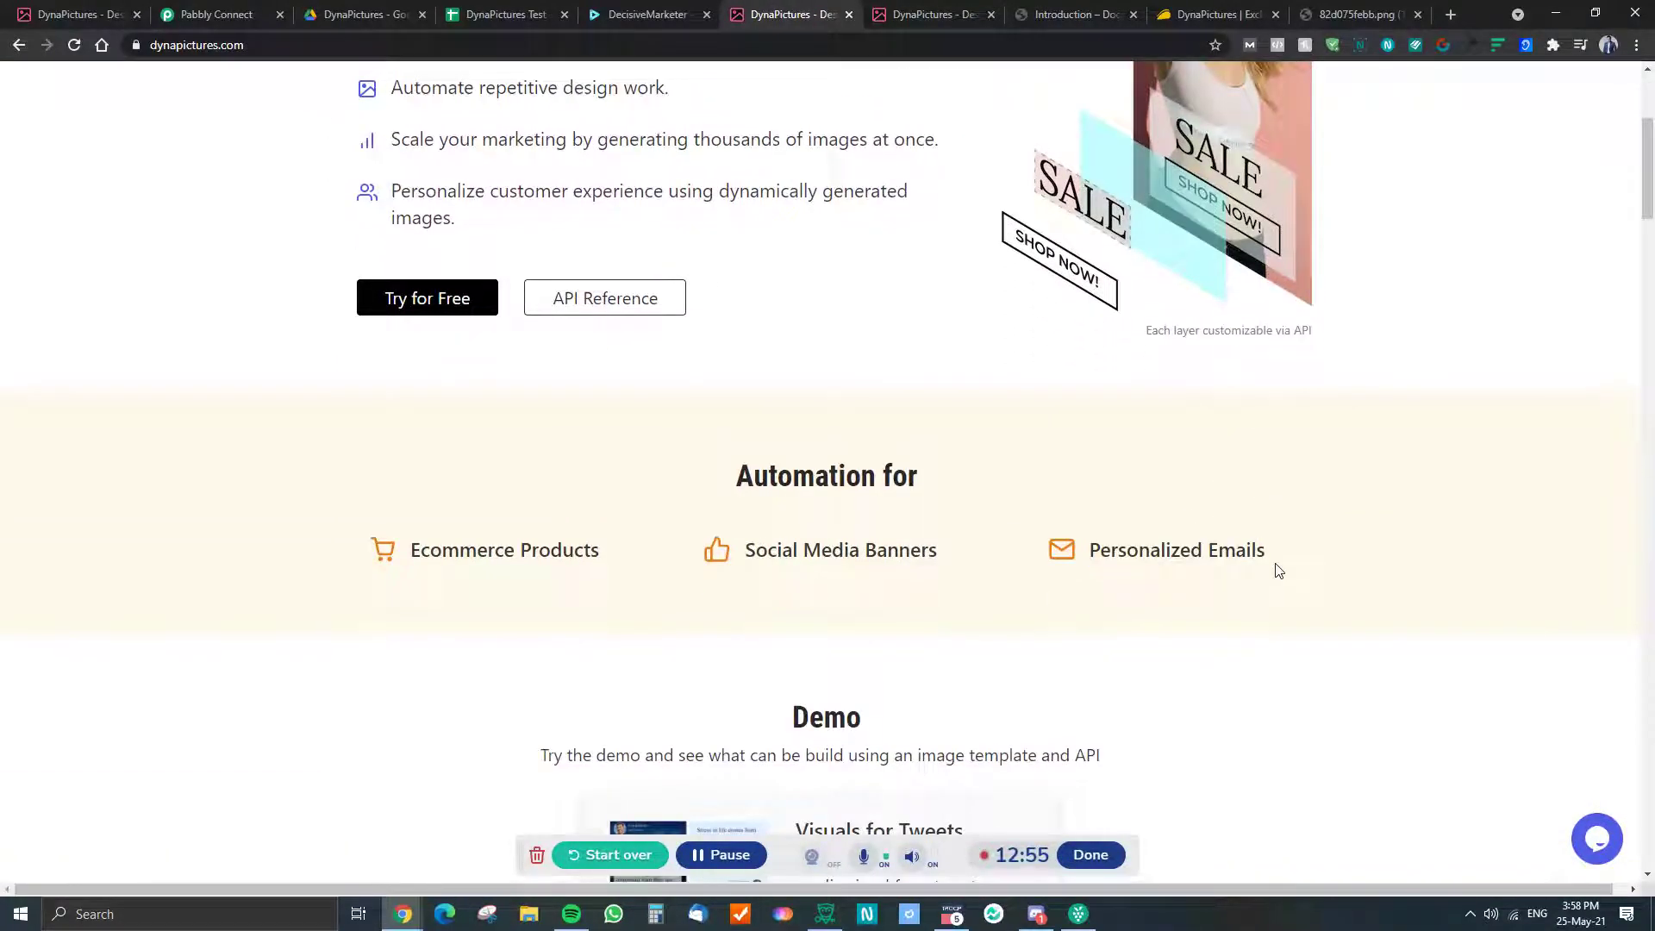
left_click_drag(1275, 567, 1102, 548)
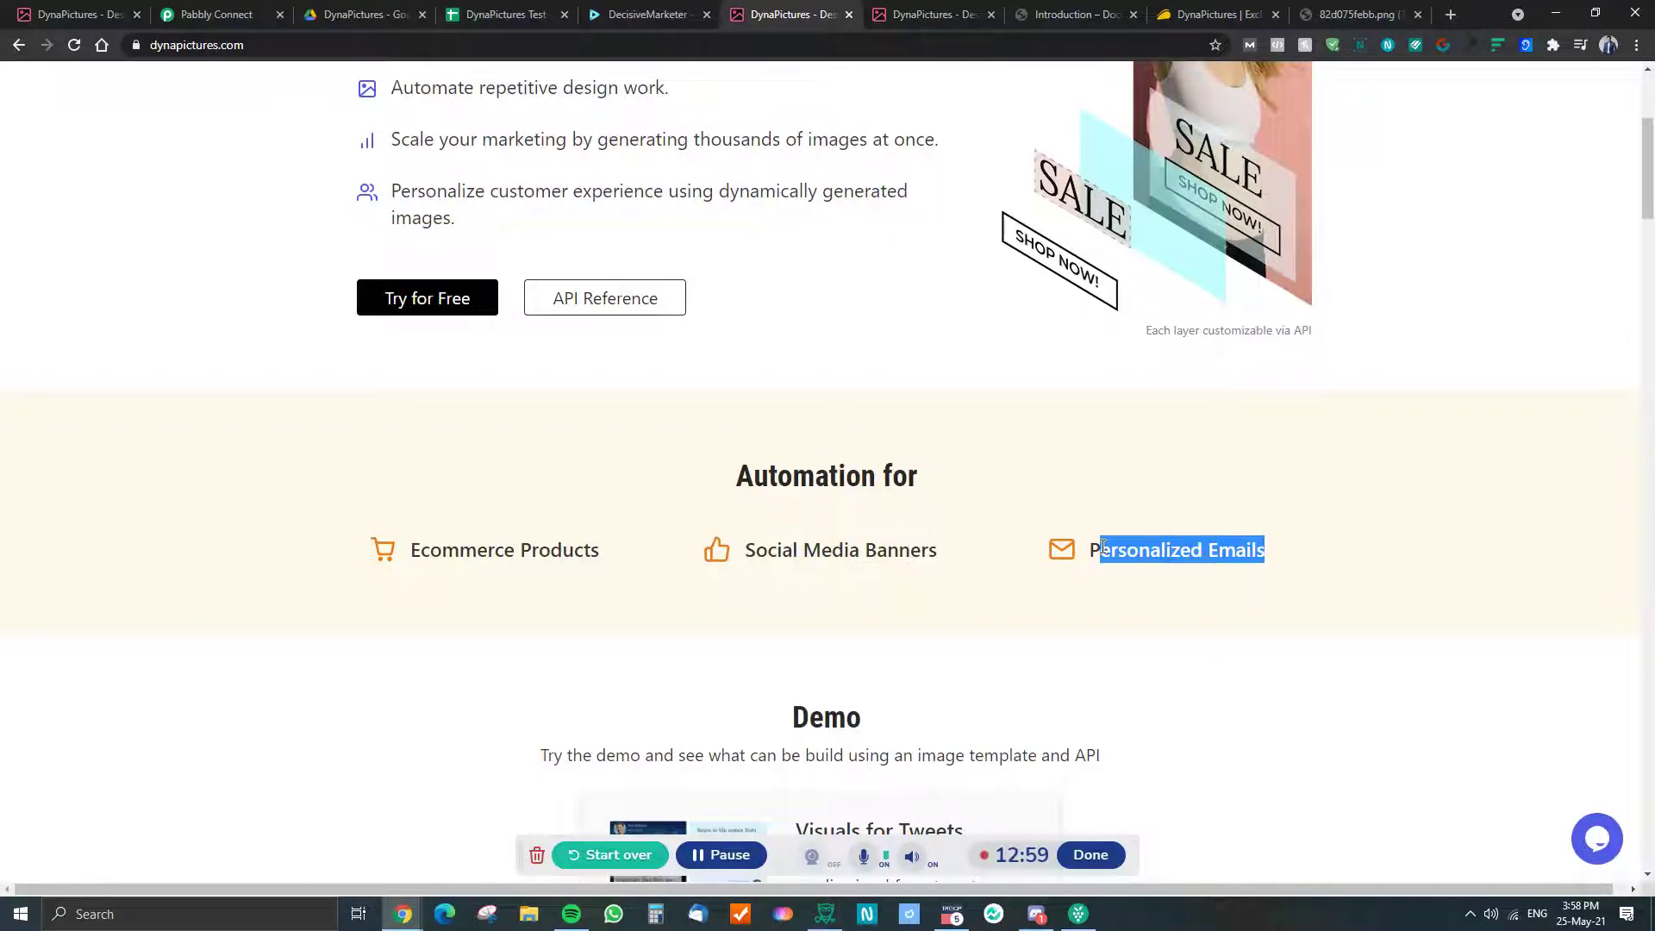
left_click(1076, 571)
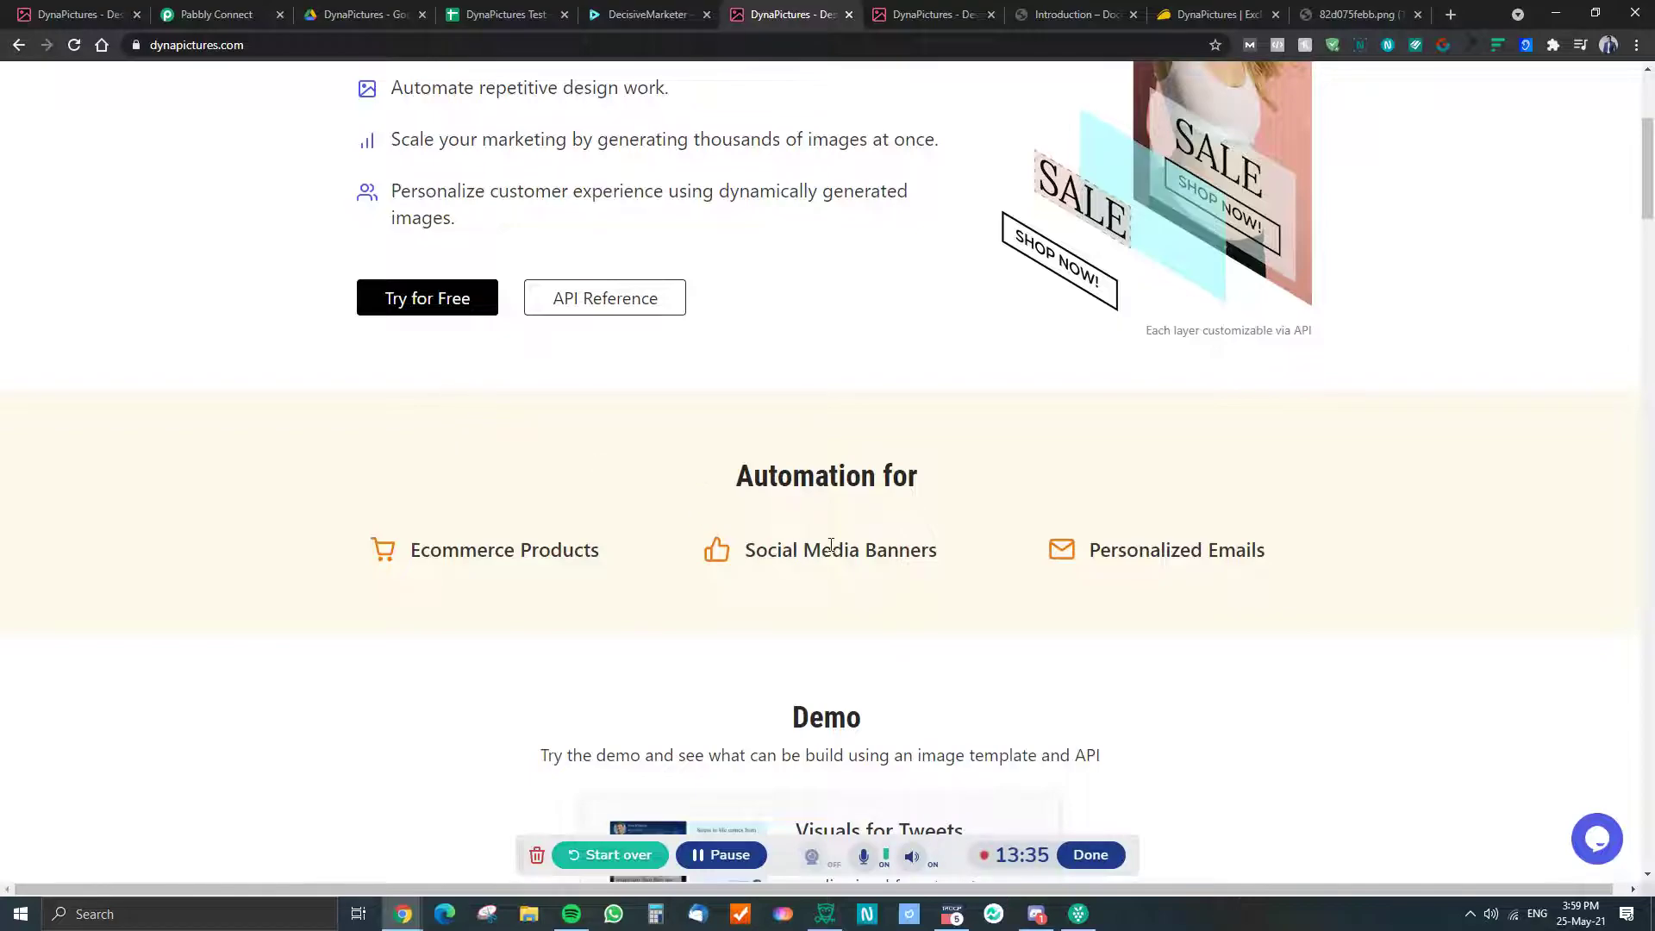
Browse the homepage's demo and ready-to-use template sections, then highlight the Automate Design and Scale Your Marketing heading
scroll(805, 613, "down", 14)
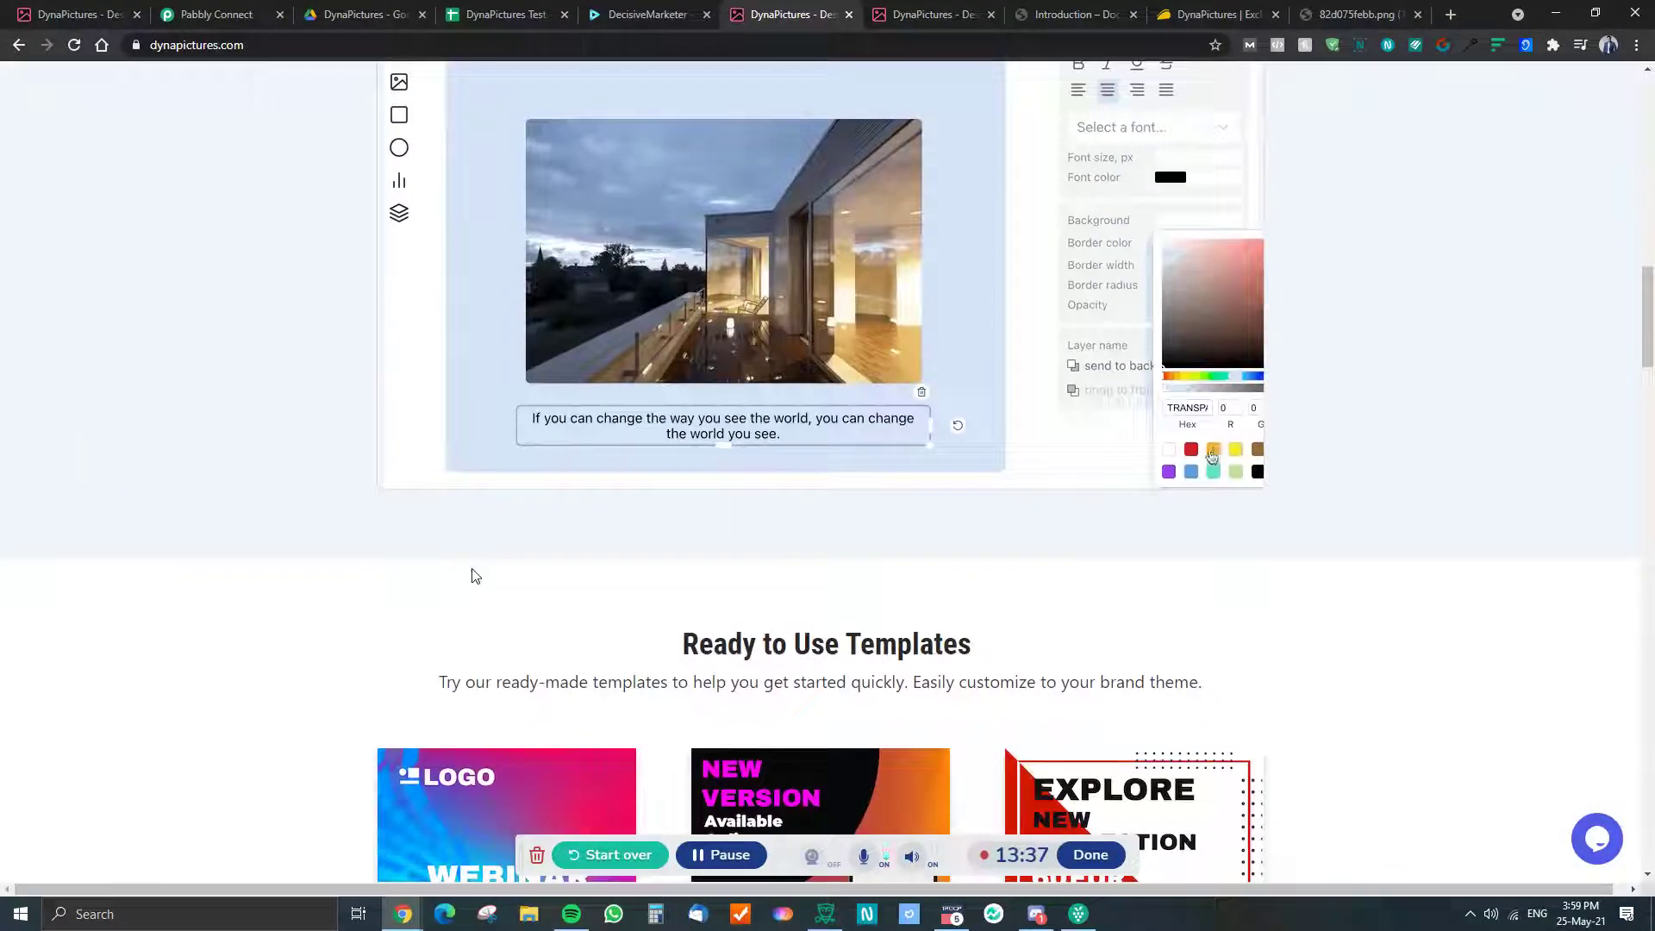
scroll(436, 586, "down", 4)
scroll(354, 595, "up", 16)
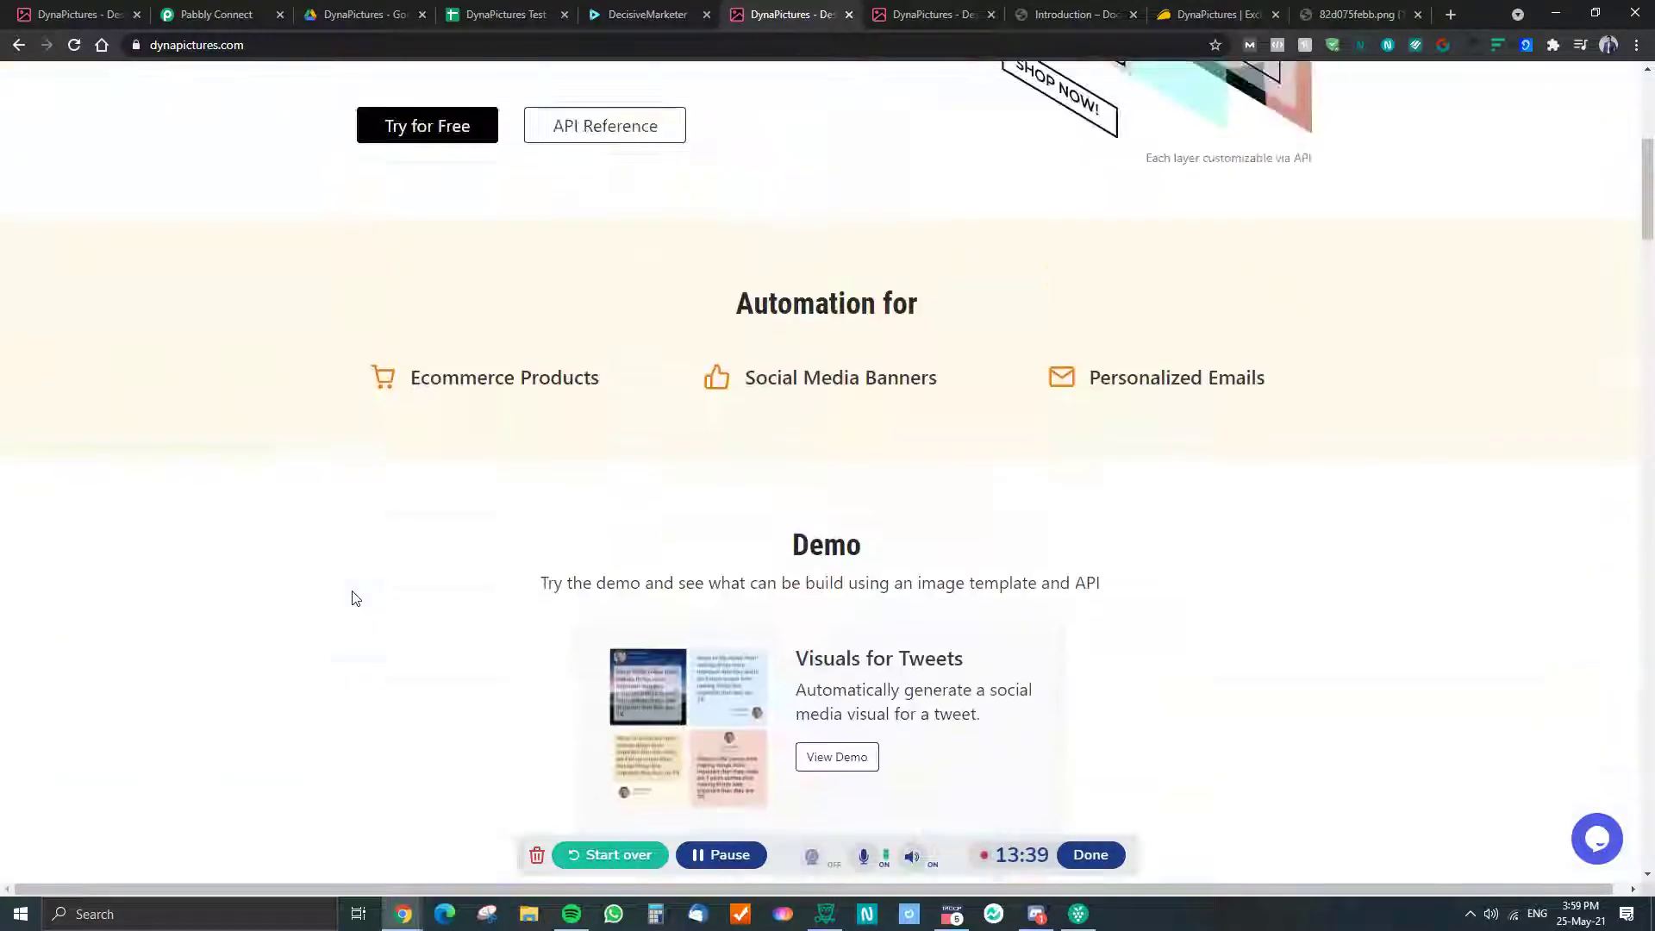
scroll(354, 595, "up", 6)
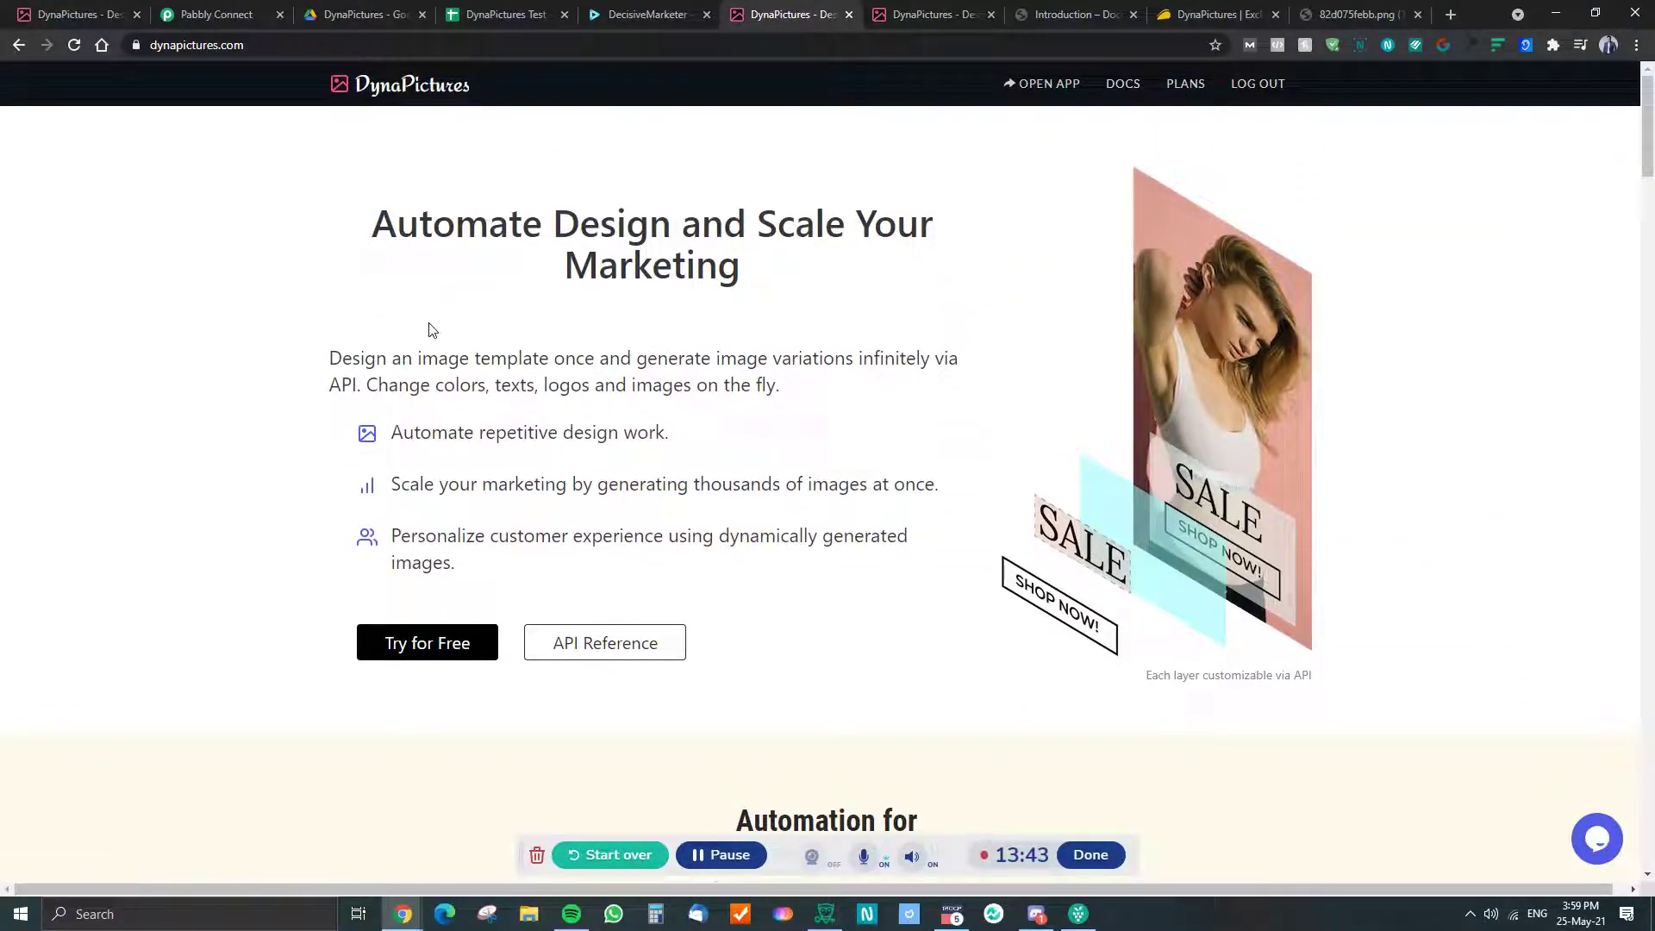
left_click_drag(392, 228, 586, 257)
left_click(586, 256)
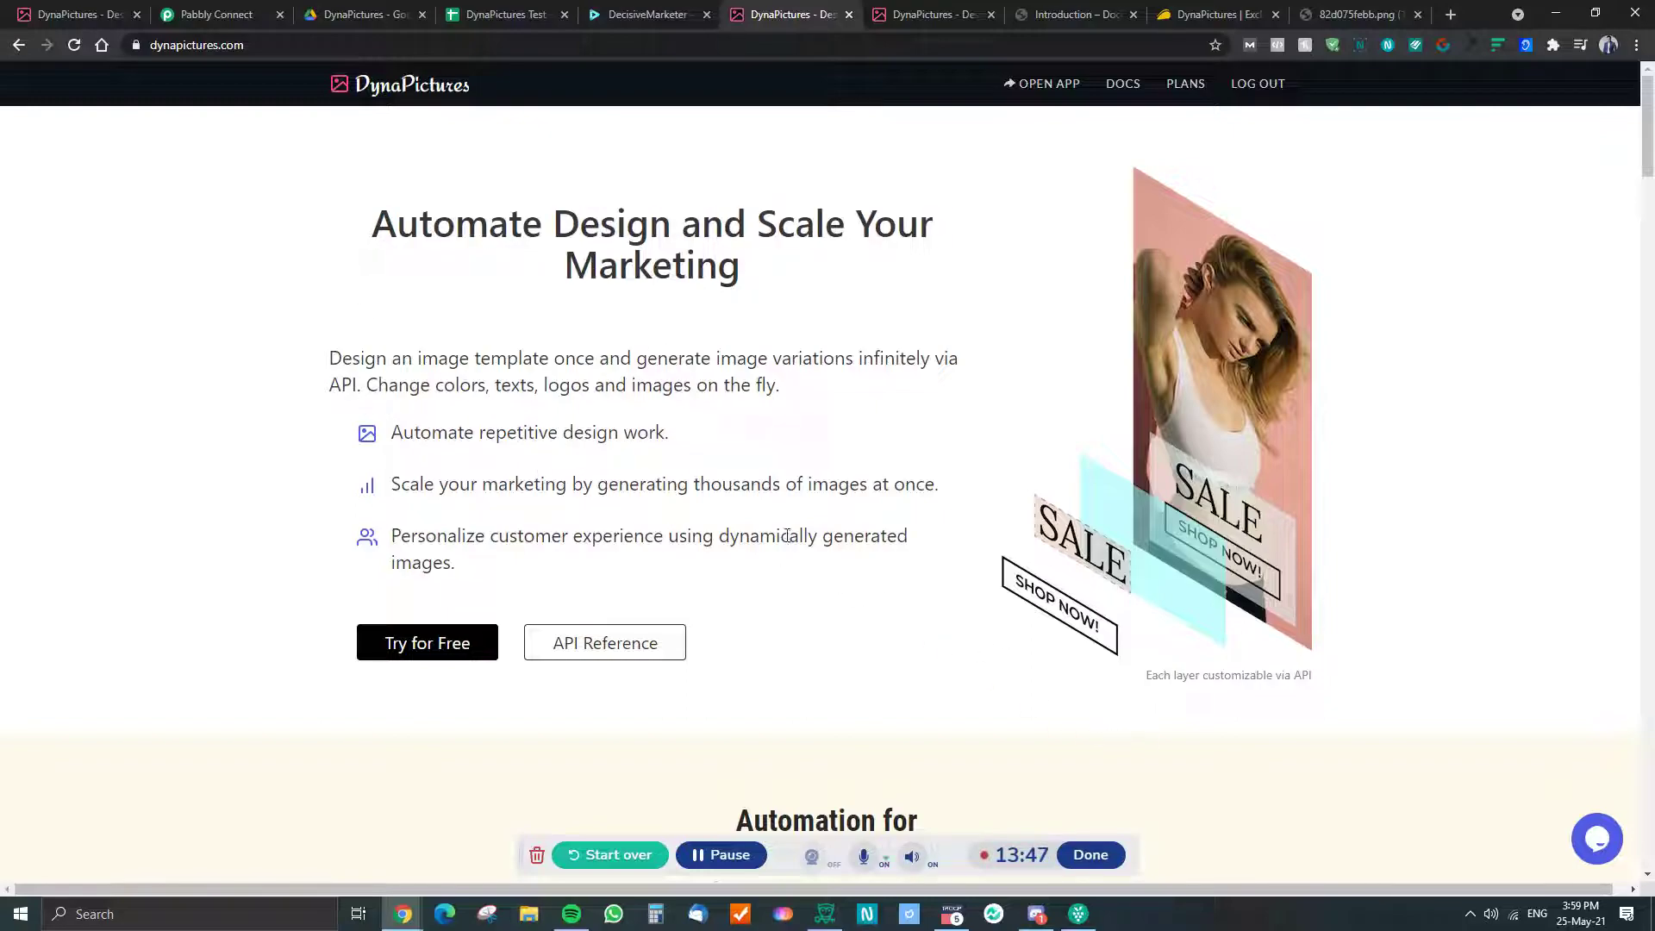